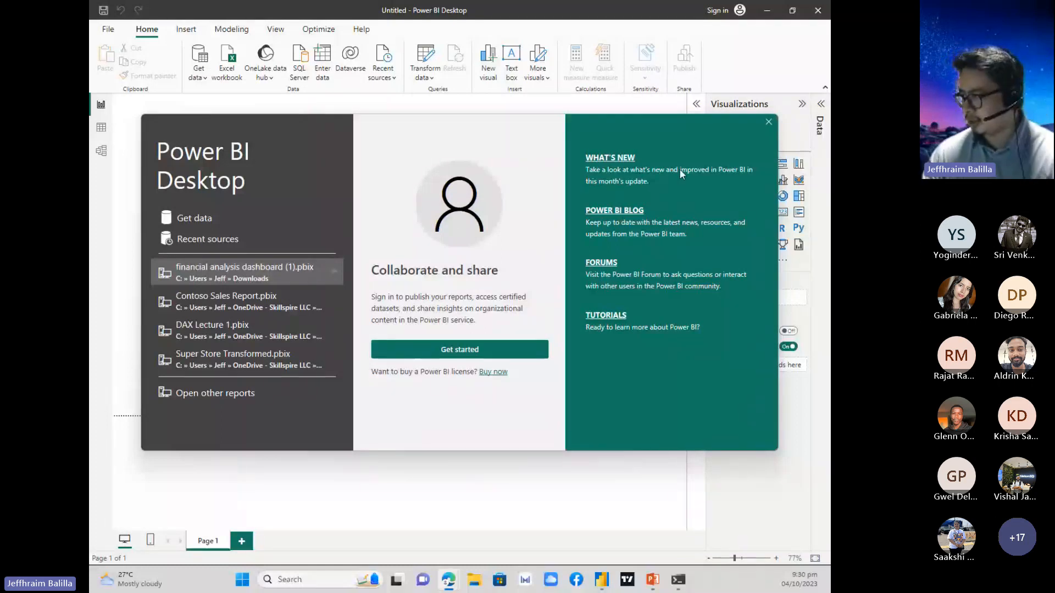
# Dismiss the welcome screen and open the Super Store Dataset Excel workbook from the Downloads folder as a data source.
pyautogui.click(768, 122)
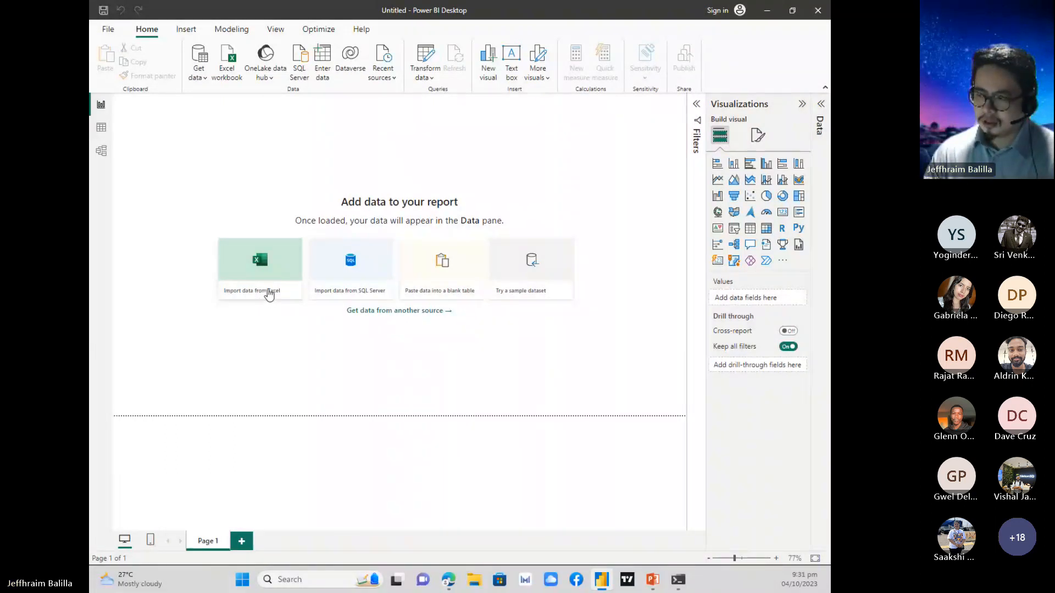
pyautogui.click(269, 292)
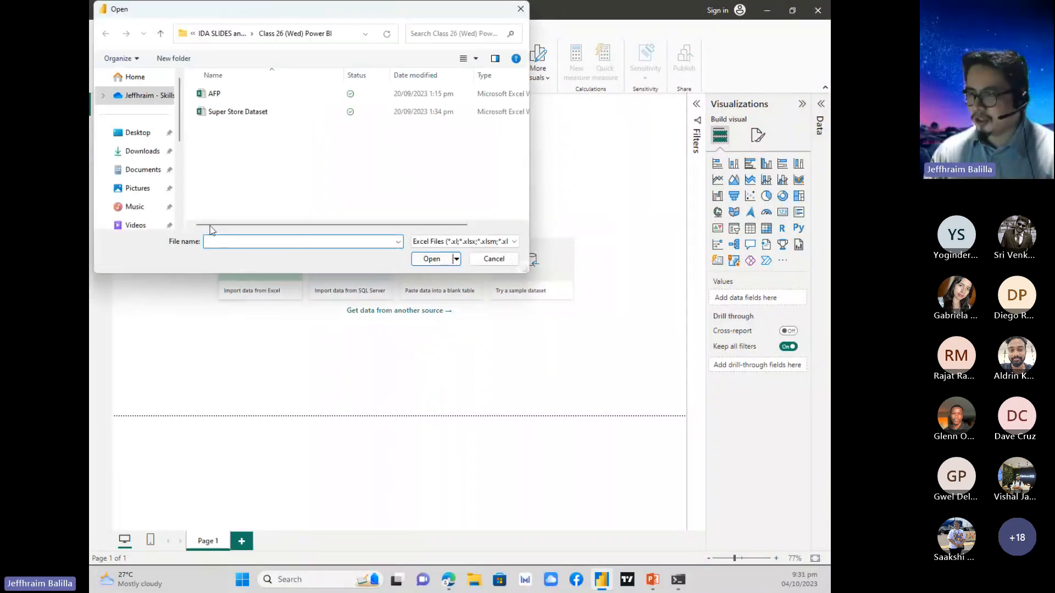
pyautogui.click(144, 151)
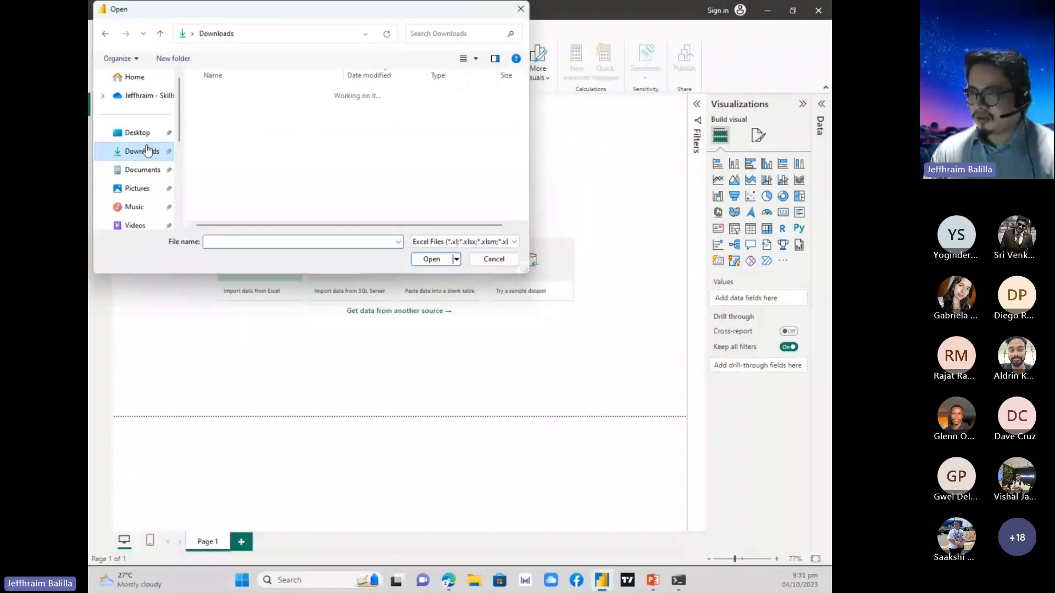
pyautogui.moveTo(277, 9); pyautogui.dragTo(364, 111)
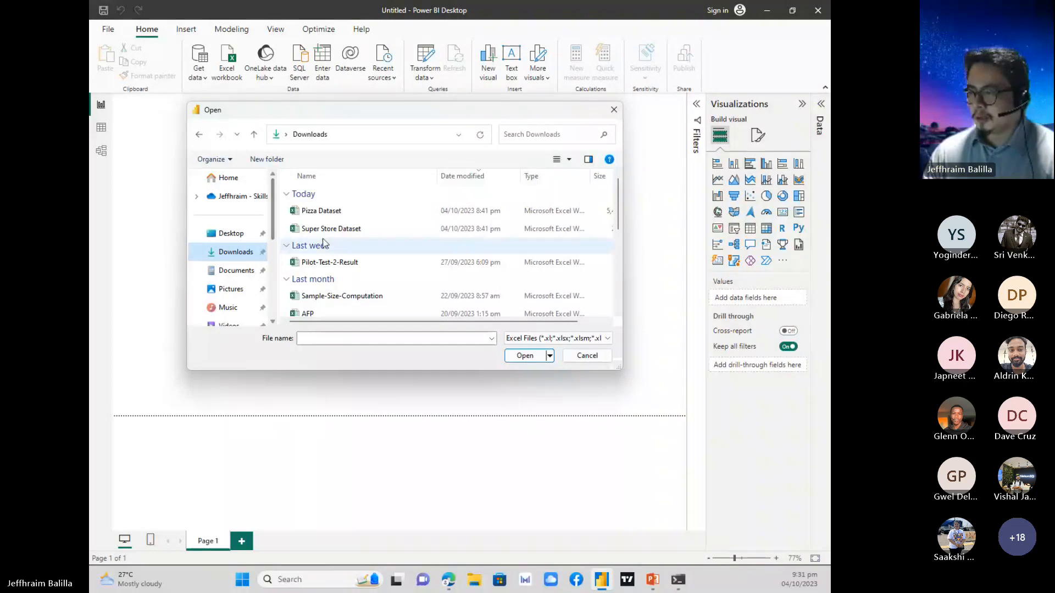
pyautogui.click(362, 229)
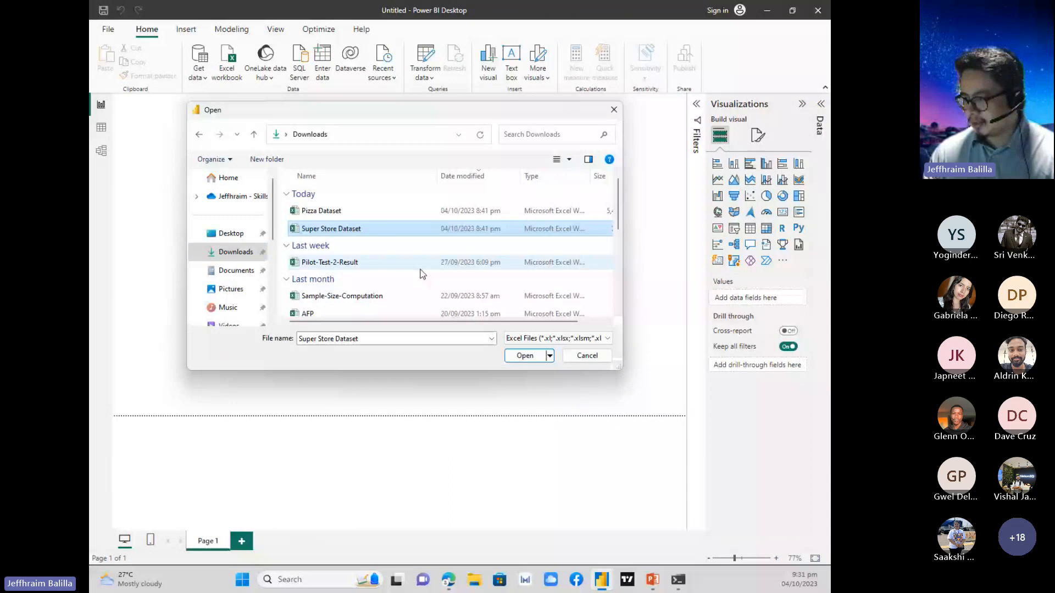
pyautogui.click(525, 356)
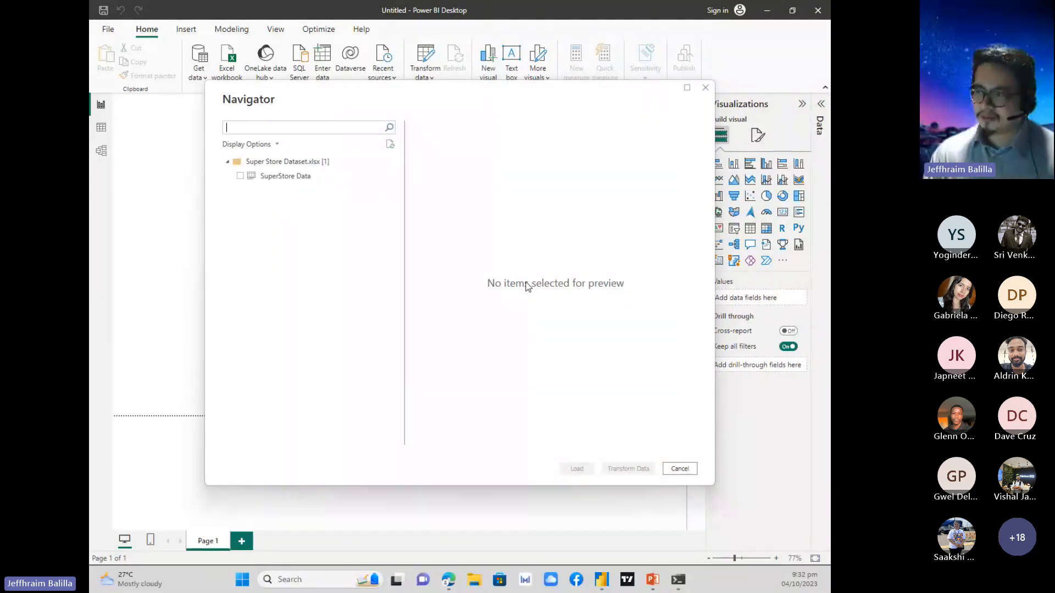
# Preview the SuperStore Data sheet, select it for import and load it into the report.
pyautogui.click(286, 177)
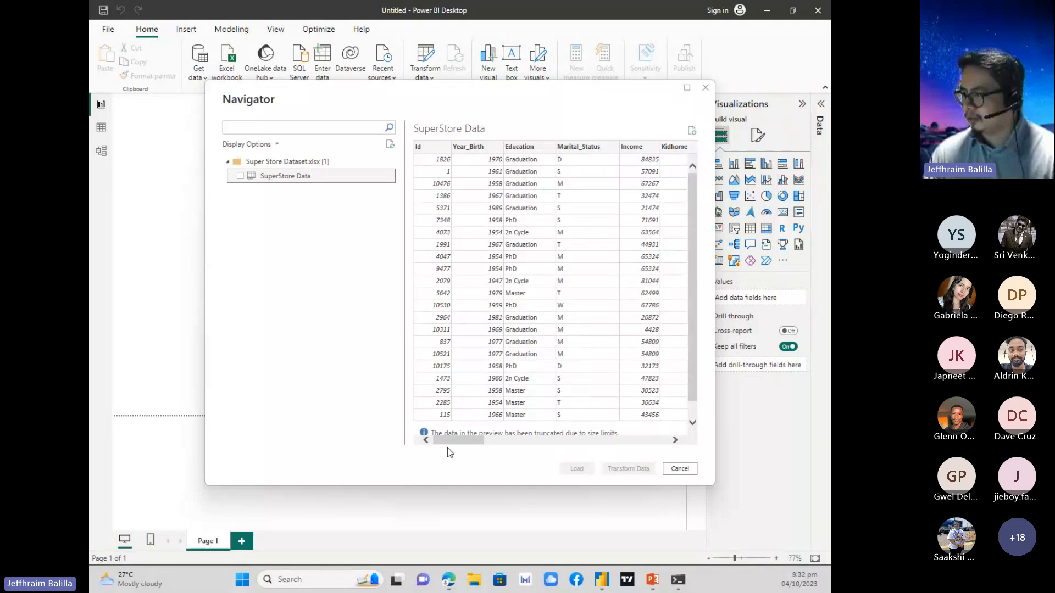
pyautogui.moveTo(450, 442)
pyautogui.mouseDown()
pyautogui.moveTo(645, 454)
pyautogui.moveTo(522, 423)
pyautogui.moveTo(426, 431)
pyautogui.moveTo(450, 422)
pyautogui.mouseUp()
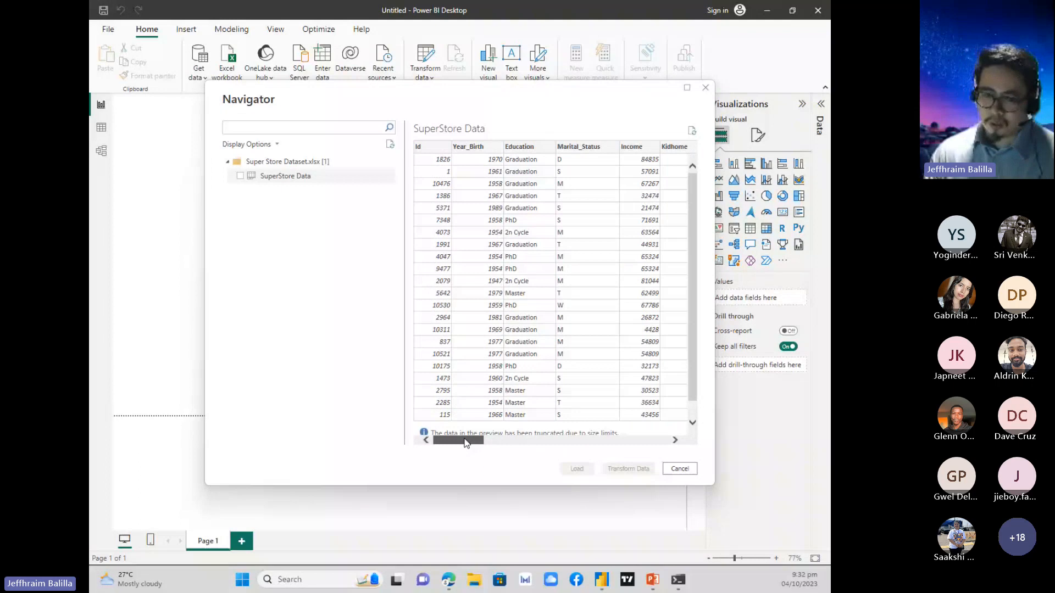
pyautogui.moveTo(456, 440)
pyautogui.mouseDown()
pyautogui.moveTo(561, 440)
pyautogui.moveTo(437, 419)
pyautogui.moveTo(471, 433)
pyautogui.moveTo(652, 452)
pyautogui.moveTo(443, 432)
pyautogui.mouseUp()
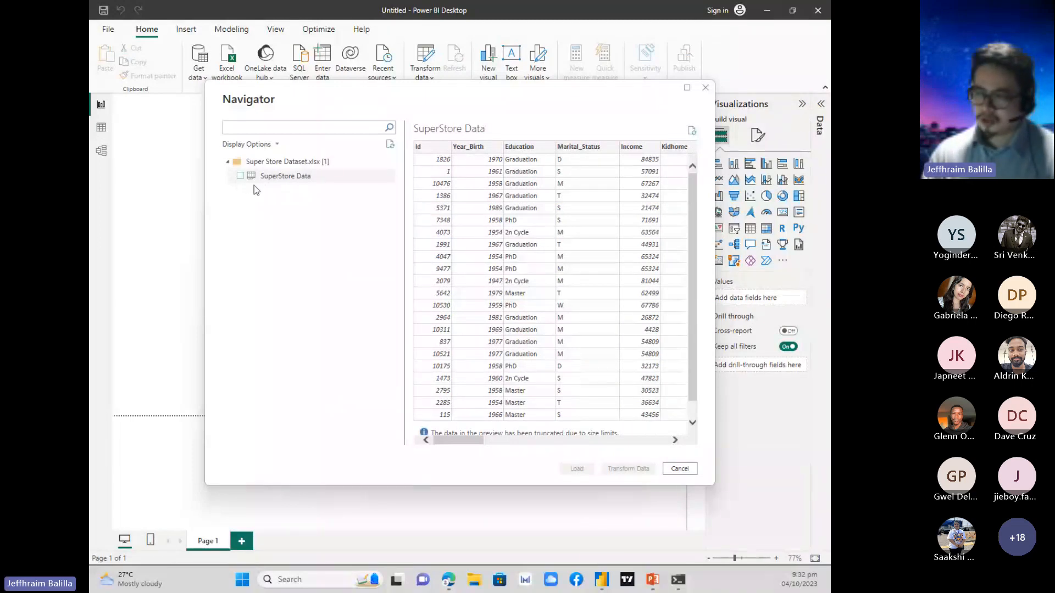
pyautogui.click(240, 176)
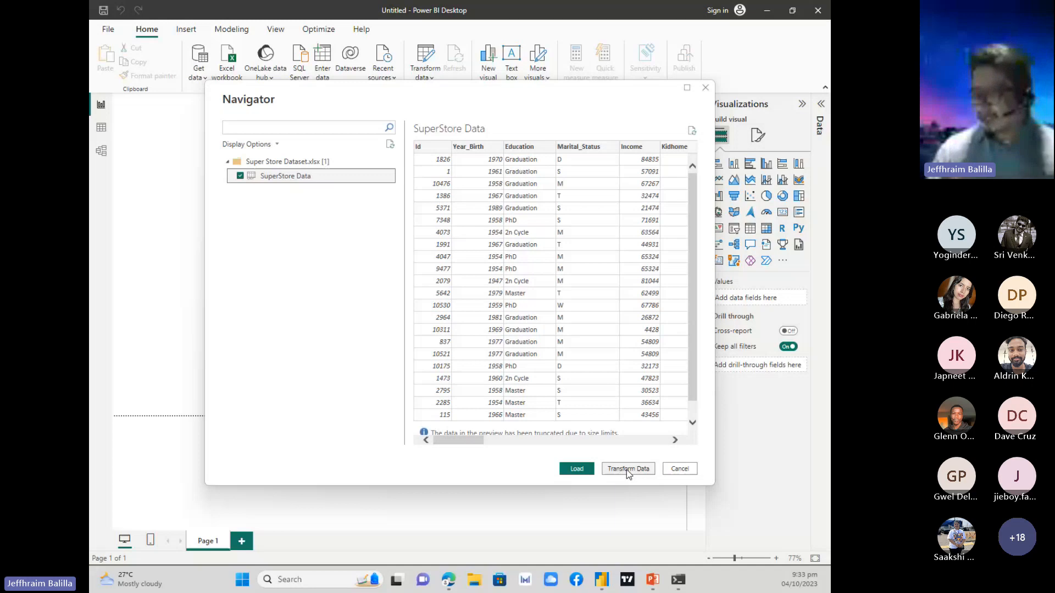
pyautogui.click(586, 471)
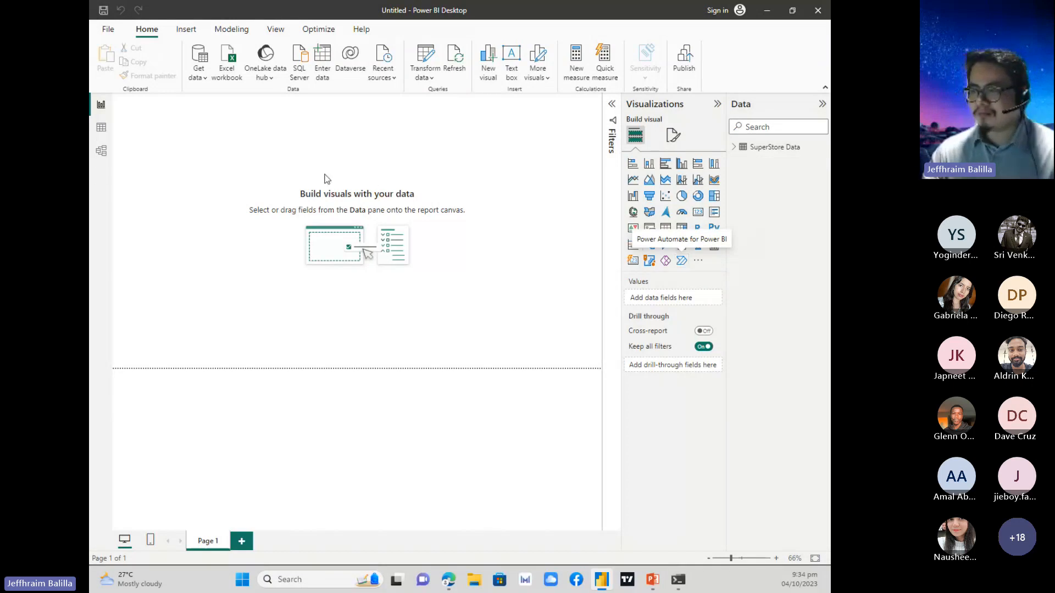
# Examine the rows and columns of the loaded SuperStore Data in Table view.
pyautogui.click(102, 135)
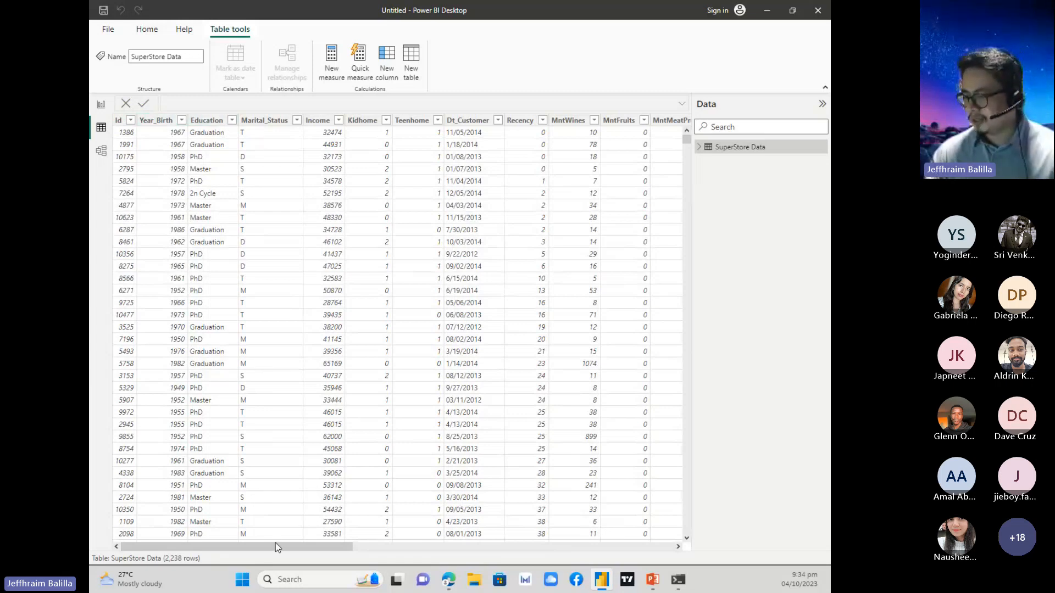
pyautogui.moveTo(288, 545); pyautogui.dragTo(255, 513)
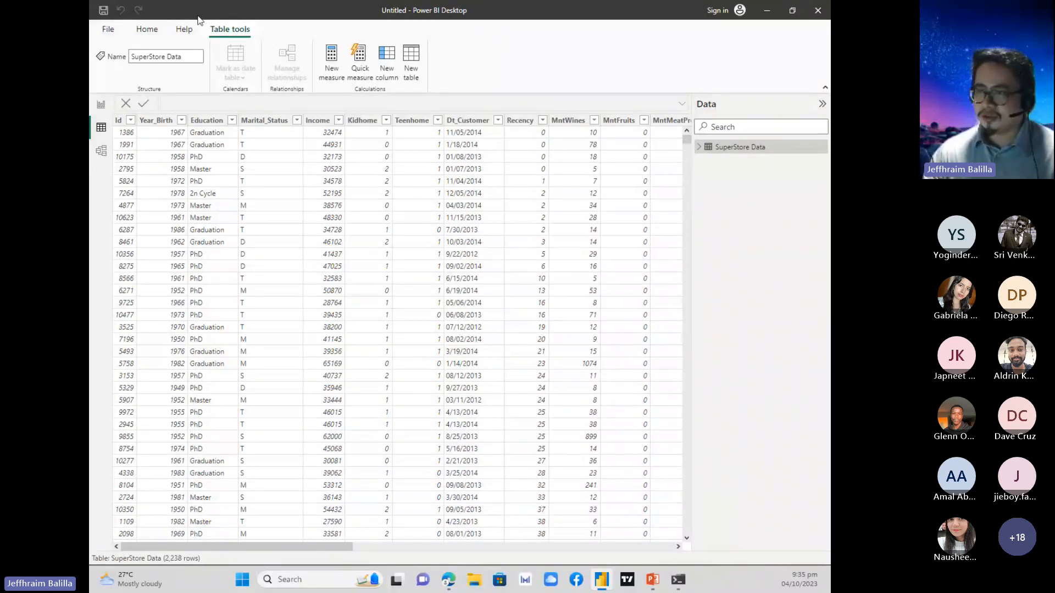
pyautogui.click(109, 29)
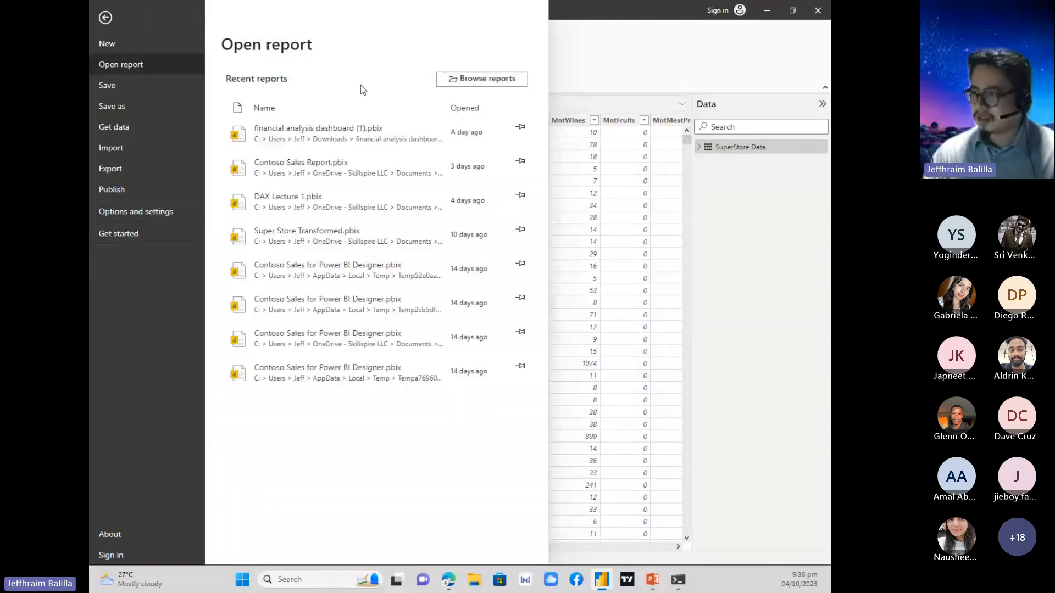
pyautogui.click(583, 67)
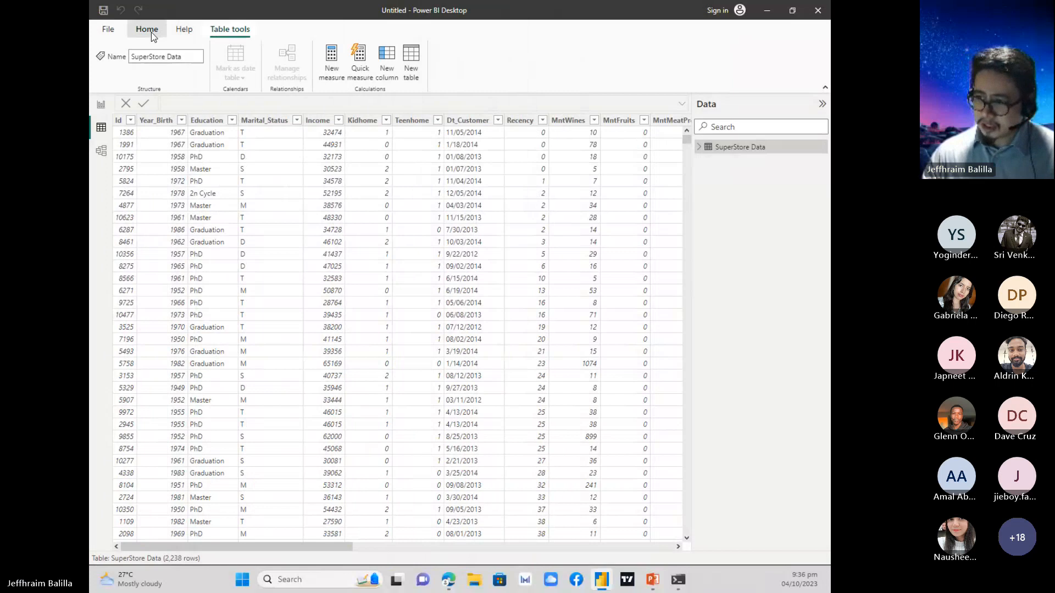
# Show the data model with the properties collapsed, and reposition the SuperStore Data card nearer the middle of the canvas.
pyautogui.click(150, 31)
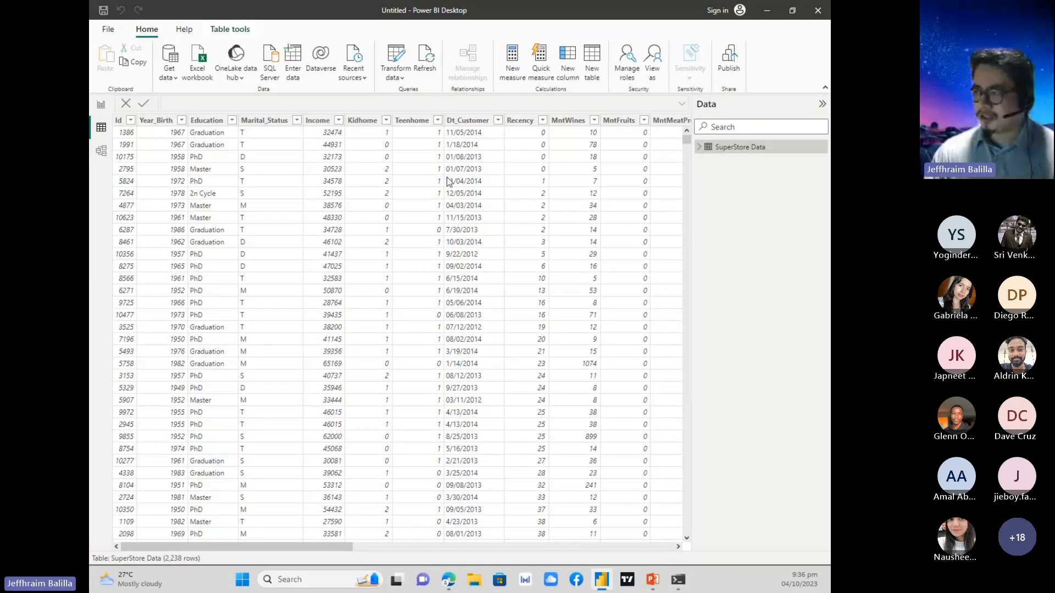
pyautogui.click(399, 79)
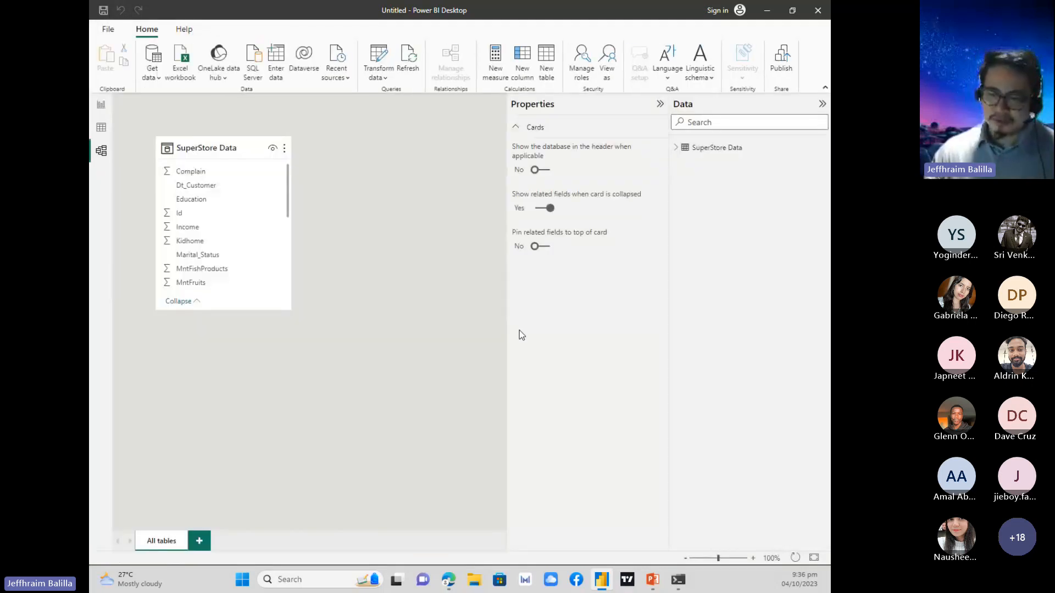
pyautogui.click(660, 104)
pyautogui.moveTo(243, 148); pyautogui.dragTo(390, 164)
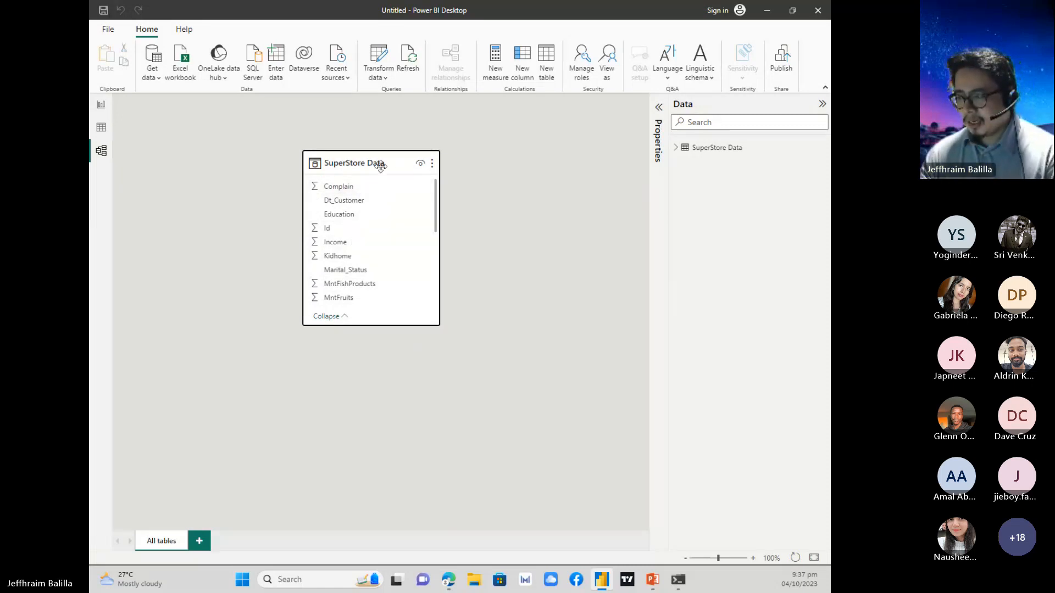
pyautogui.moveTo(363, 151); pyautogui.dragTo(327, 139)
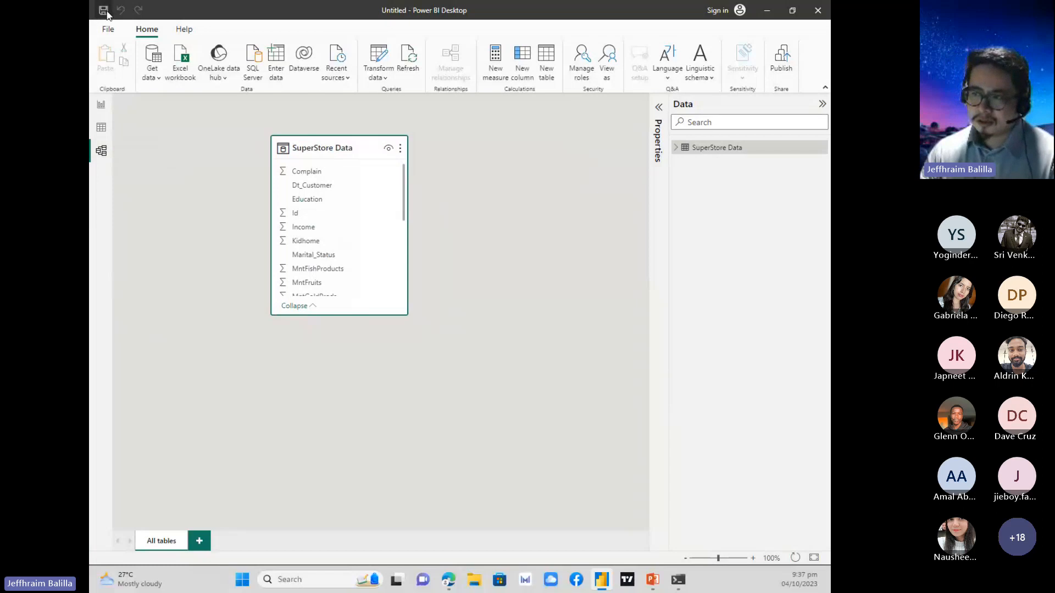
# Open the recent report Contoso Sales Report.pbix and switch to its window.
pyautogui.click(108, 29)
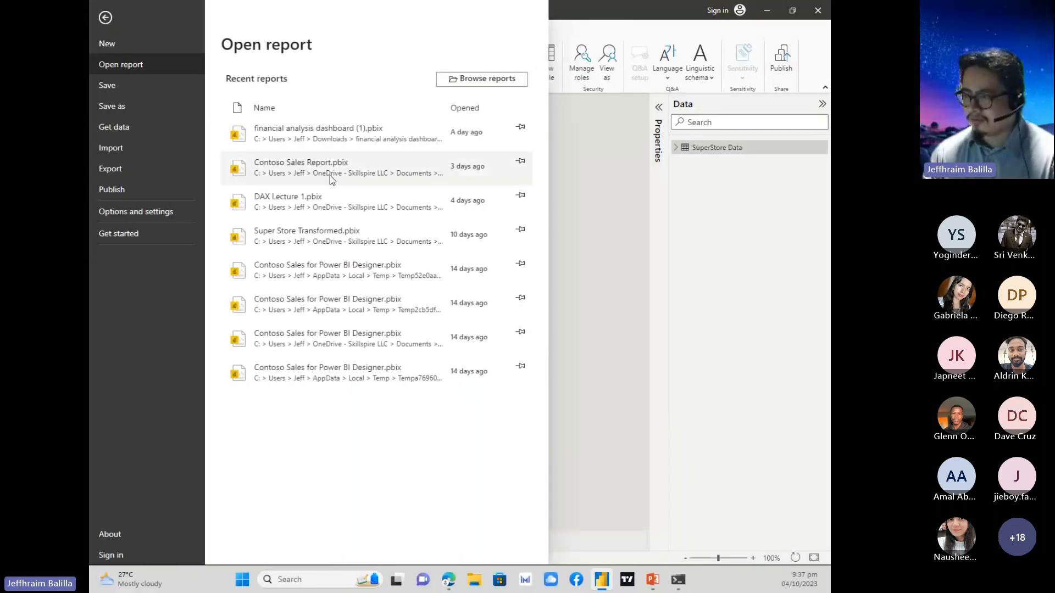
pyautogui.press('Escape')
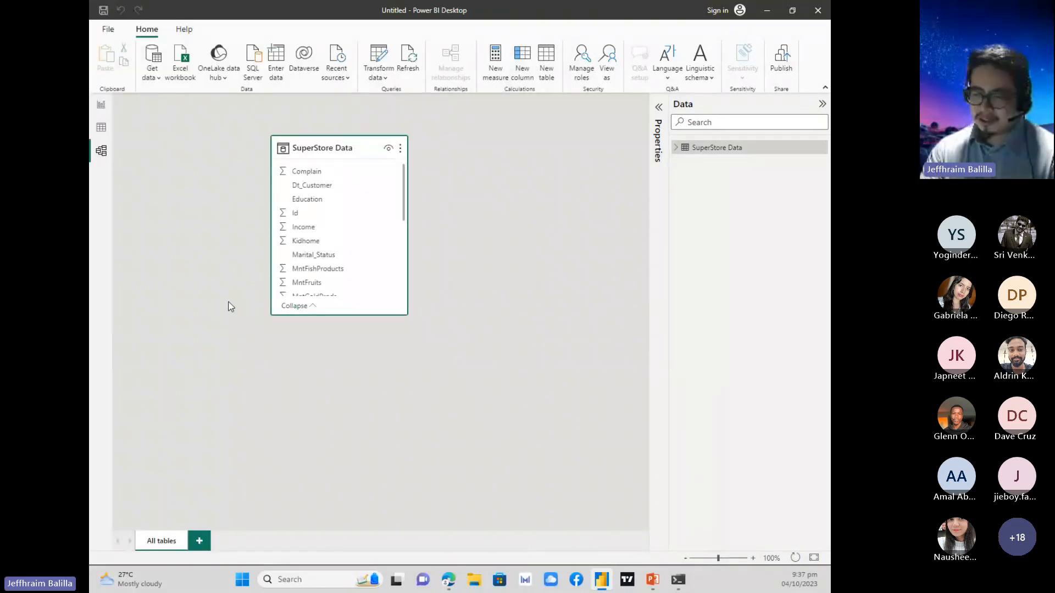
pyautogui.click(108, 30)
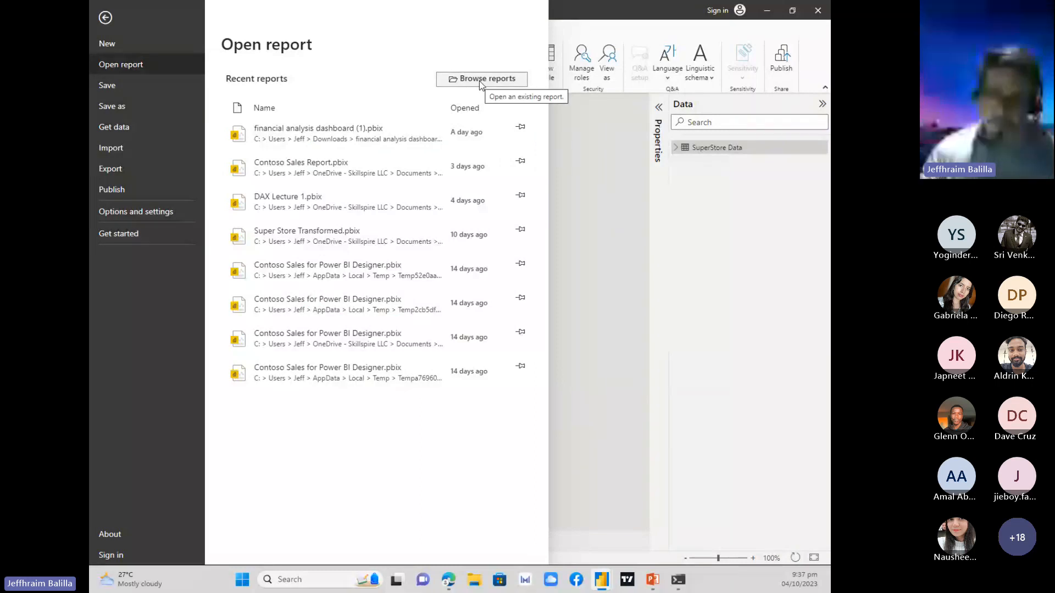
pyautogui.click(624, 193)
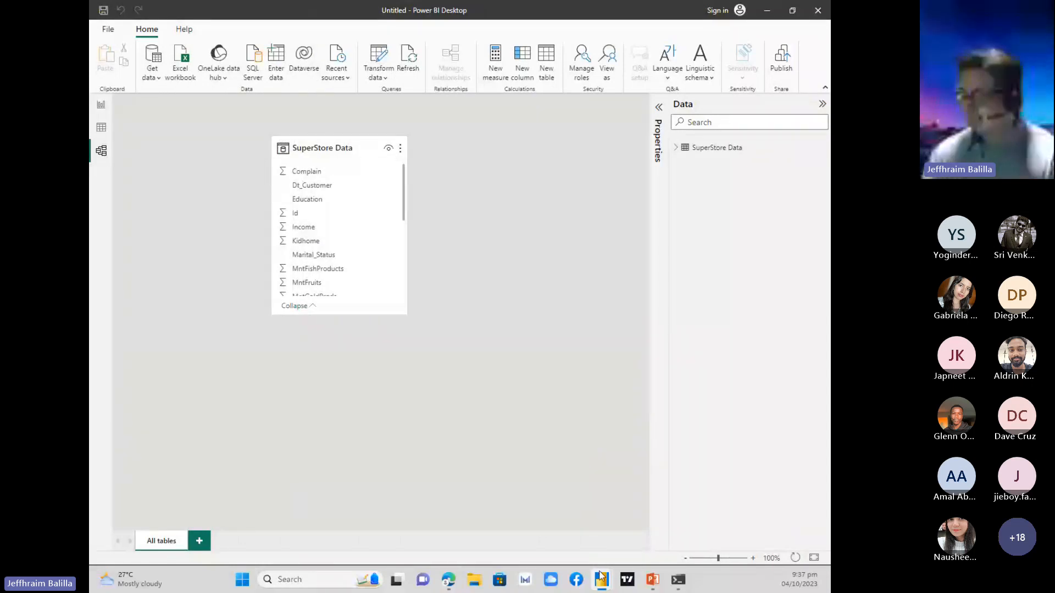
pyautogui.moveTo(601, 575)
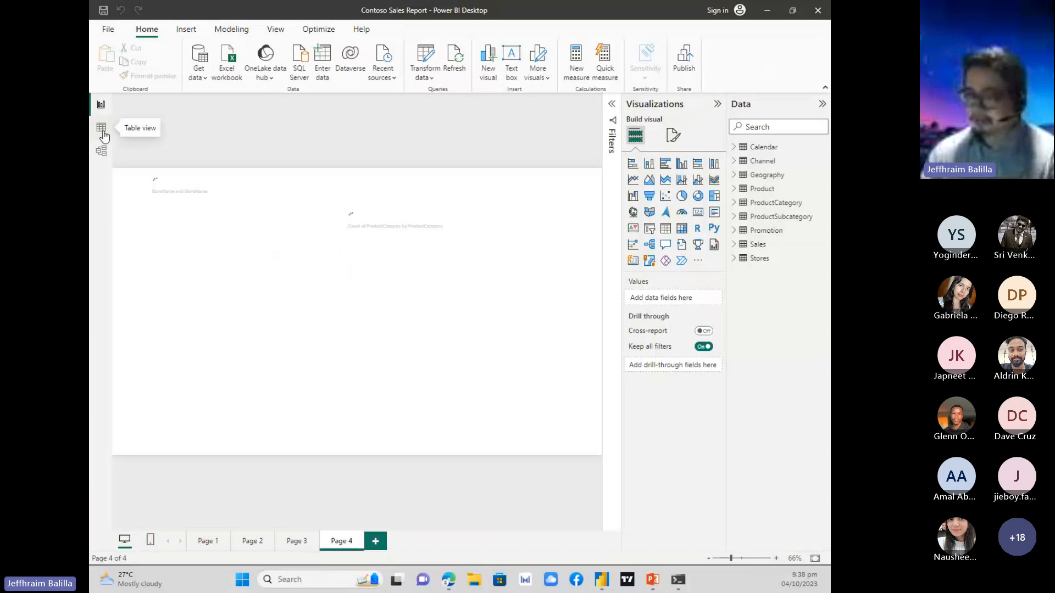
# Examine the Contoso report's Calendar rows in Table view and the relationships between its tables in Model view.
pyautogui.click(103, 135)
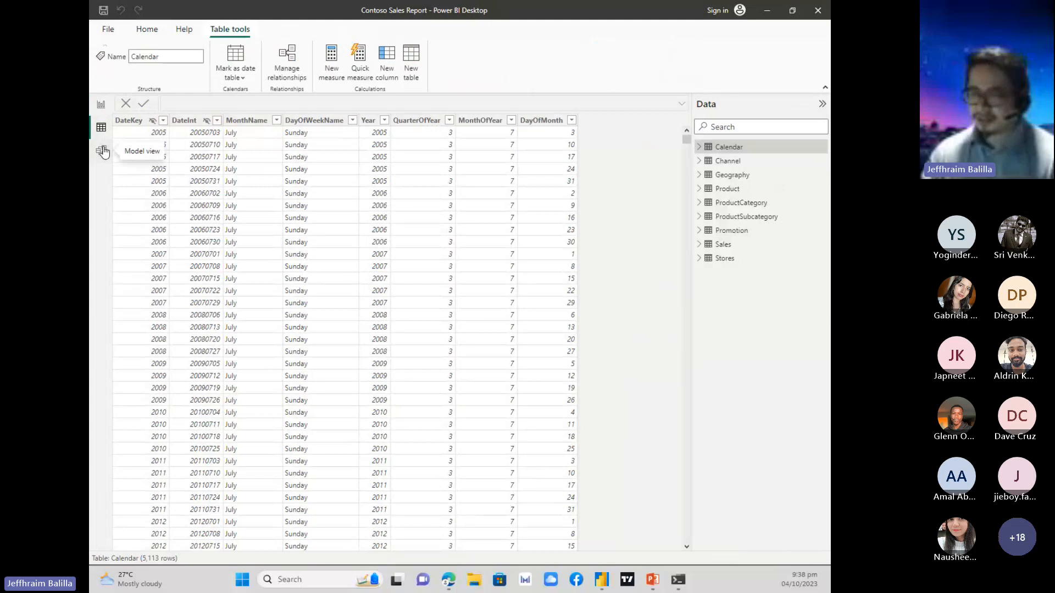
pyautogui.click(103, 152)
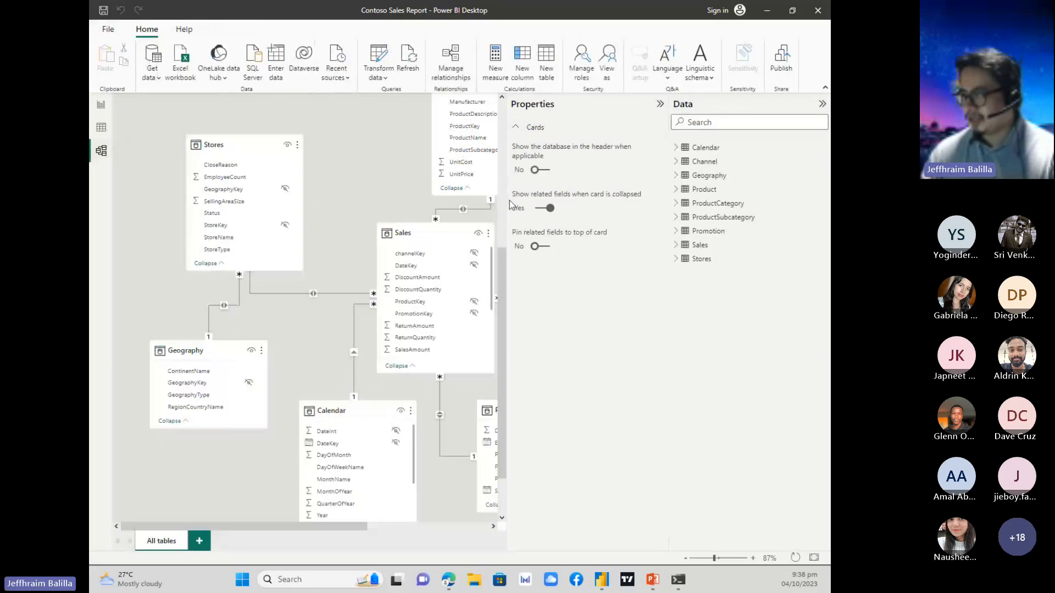
pyautogui.click(659, 103)
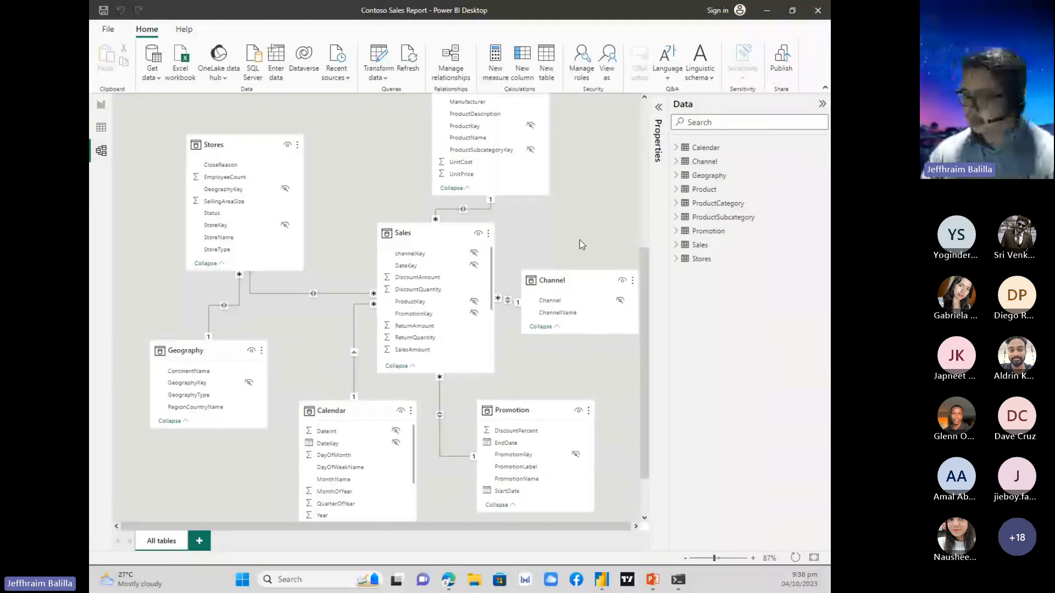
pyautogui.scroll(-1, 582, 245)
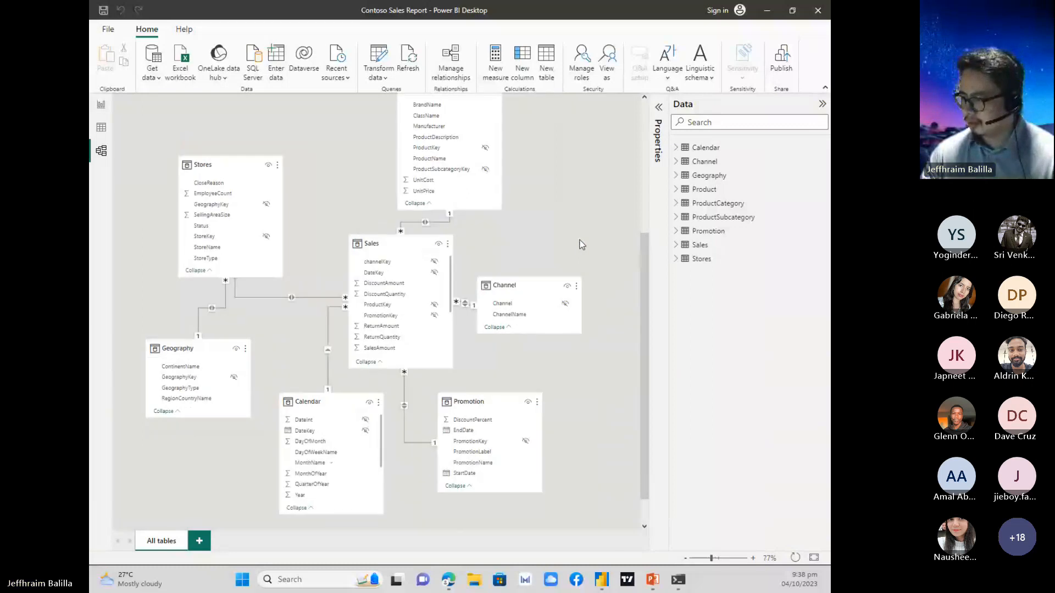
pyautogui.scroll(-1, 582, 244)
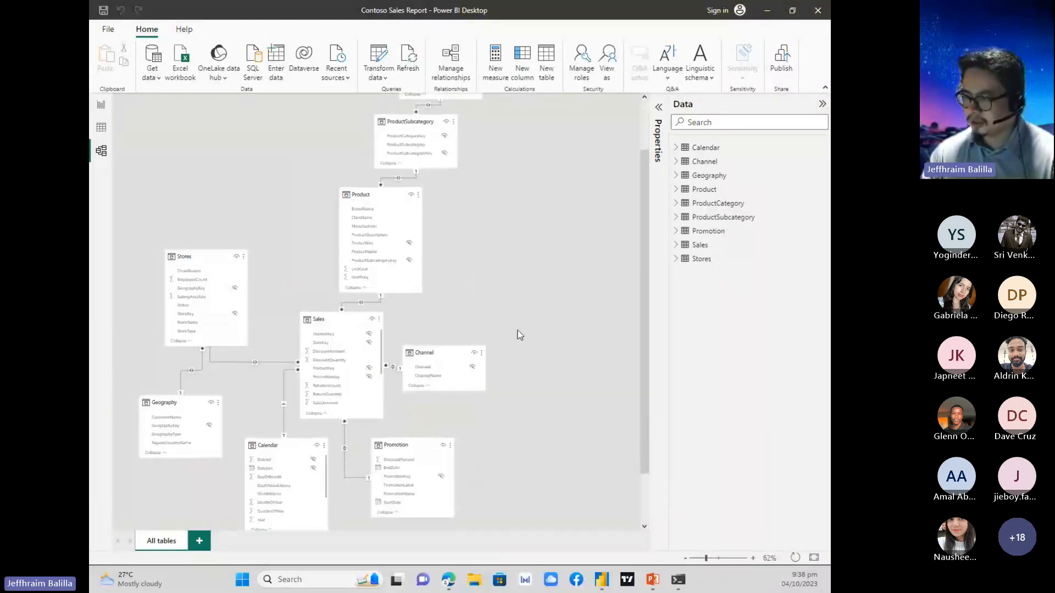
pyautogui.scroll(2, 488, 310)
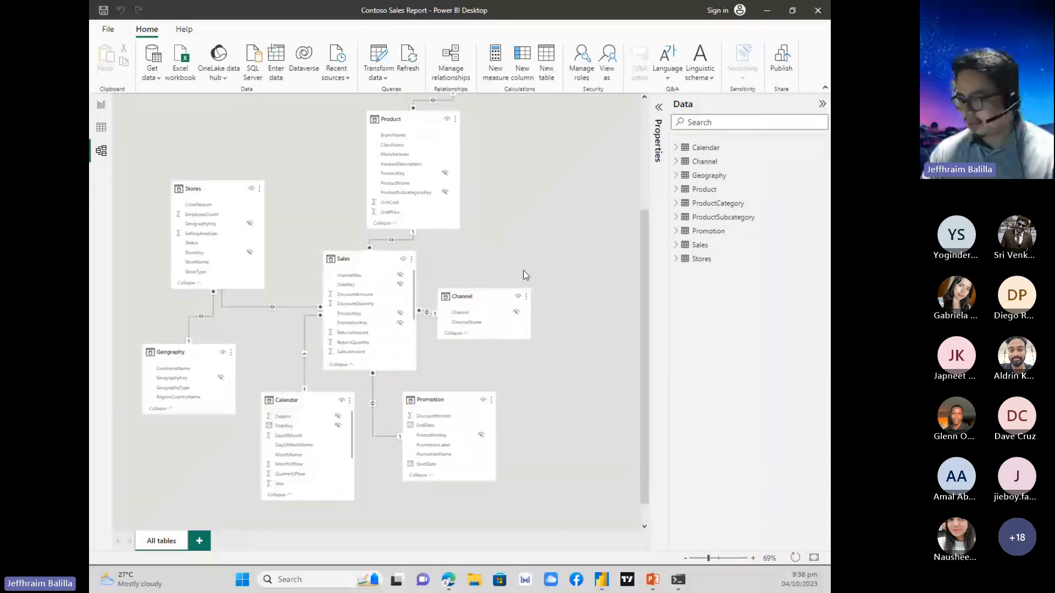
pyautogui.scroll(1, 525, 274)
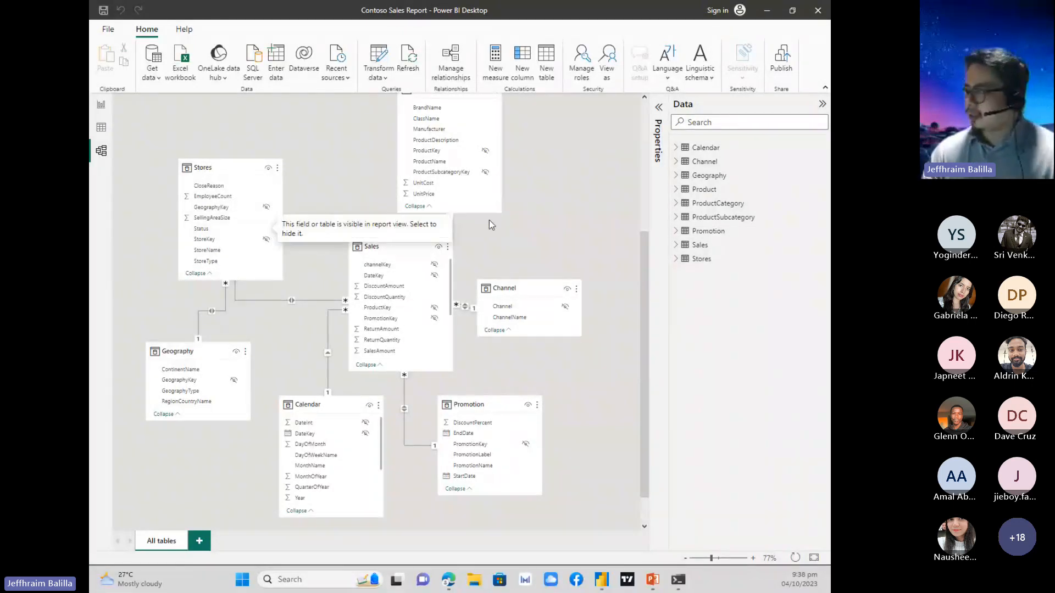
# Inspect the fields of the Calendar table and the Channel table in the data list.
pyautogui.click(705, 154)
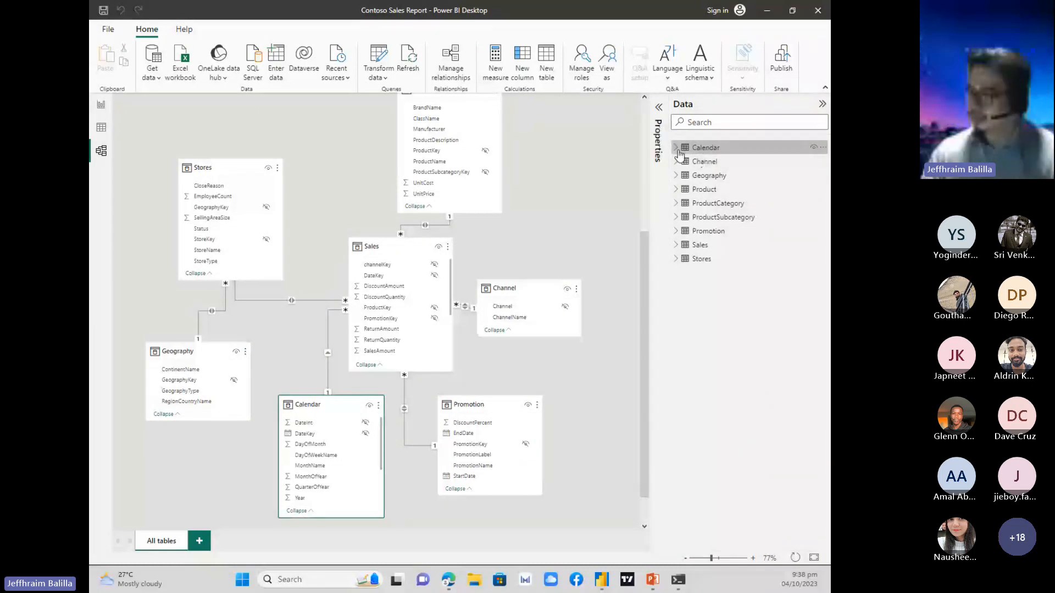
pyautogui.click(678, 150)
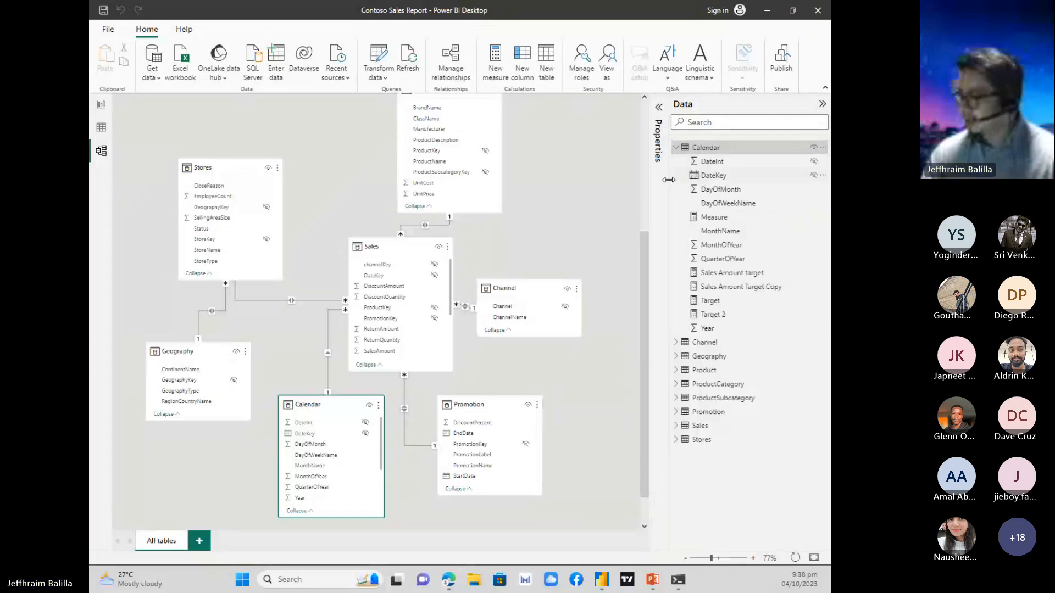
pyautogui.click(679, 153)
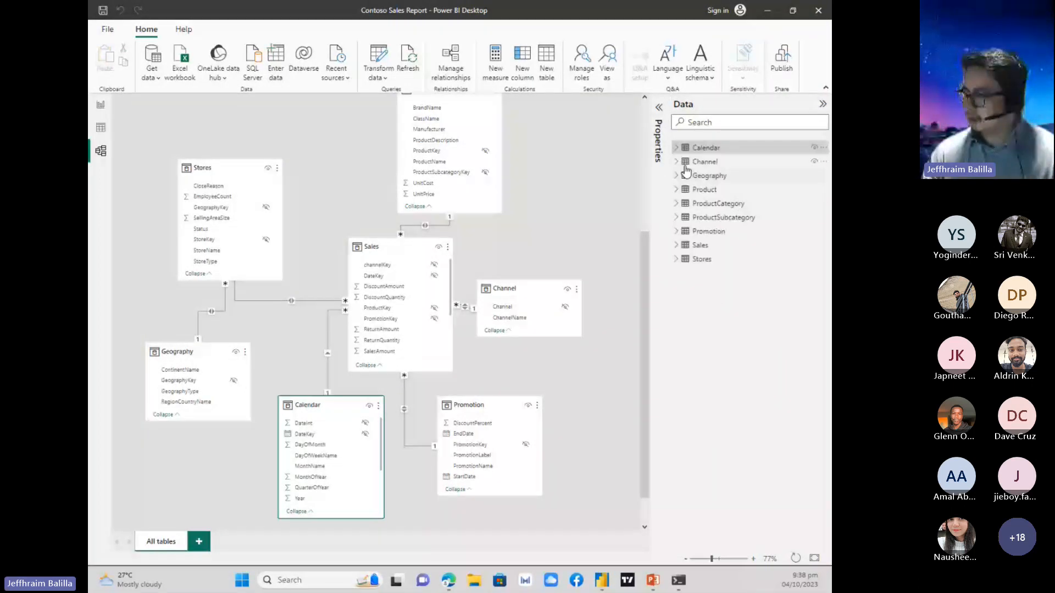
pyautogui.click(676, 162)
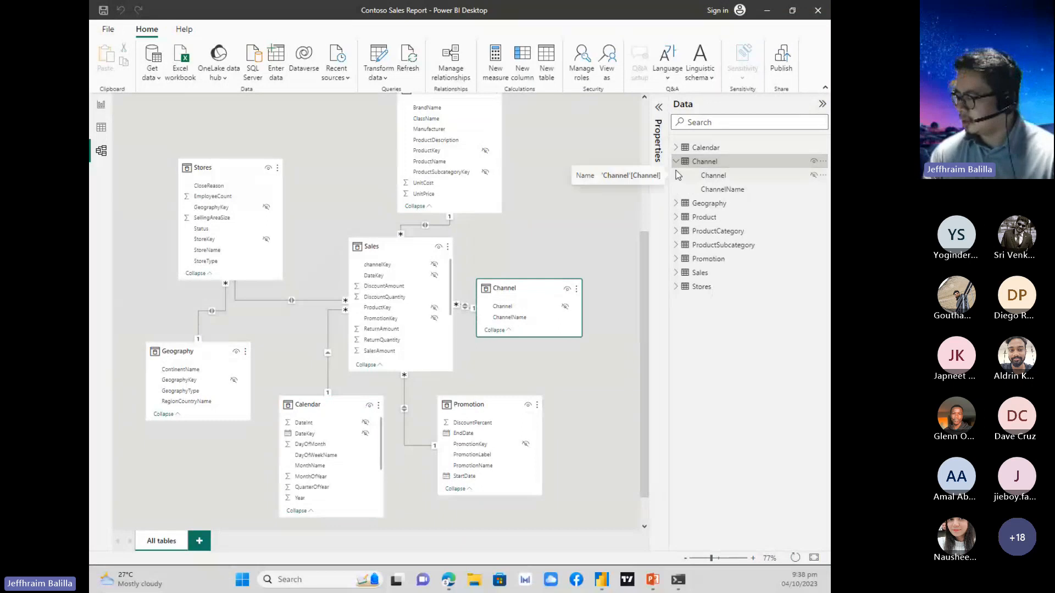
# Inspect the fields of the Geography table and the Product table in the data list, leaving all tables collapsed.
pyautogui.click(676, 162)
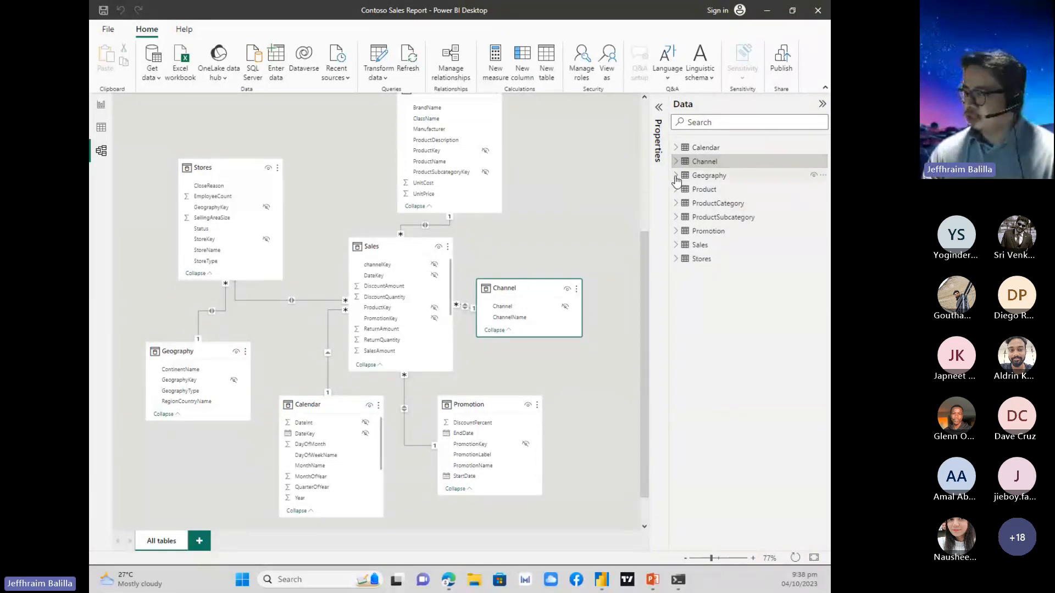
pyautogui.click(676, 176)
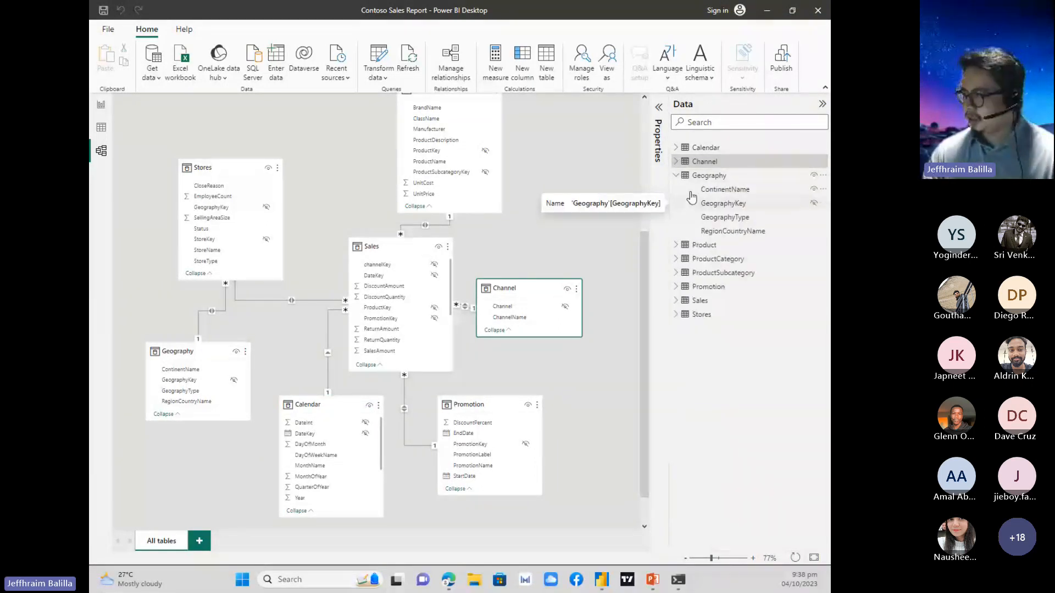
pyautogui.click(676, 176)
pyautogui.click(676, 189)
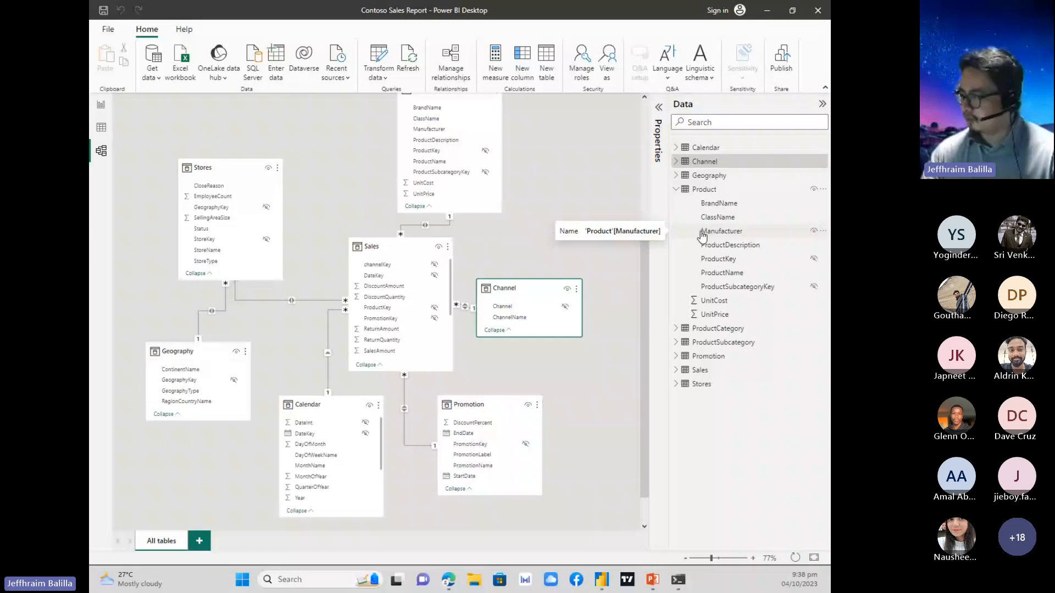
pyautogui.click(676, 189)
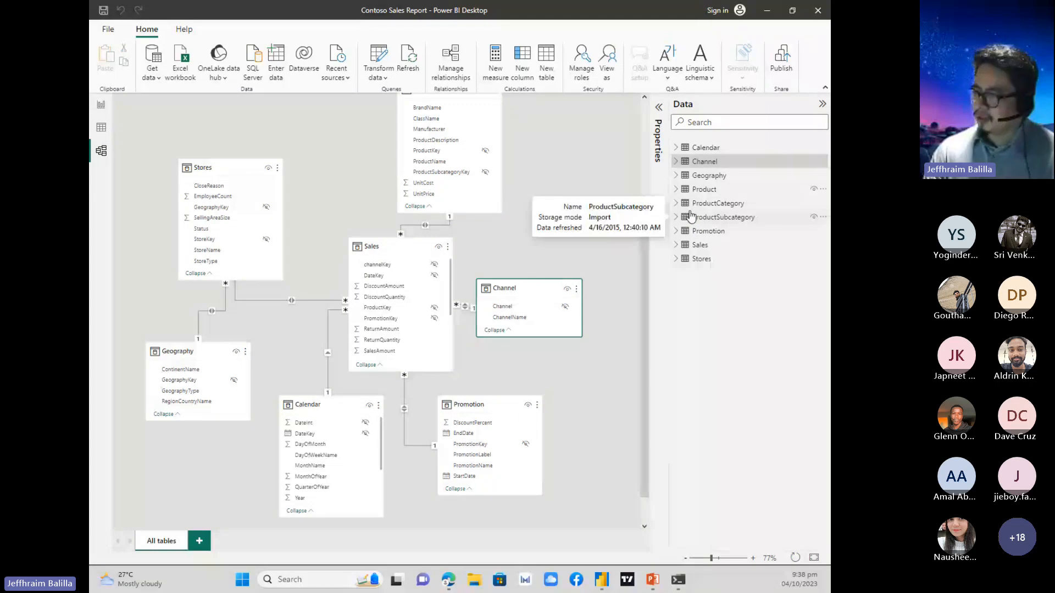
# Rearrange the model diagram by moving Geography slightly lower, Sales slightly left, and Stores up and left so it sits directly above Geography.
pyautogui.scroll(-2, 640, 329)
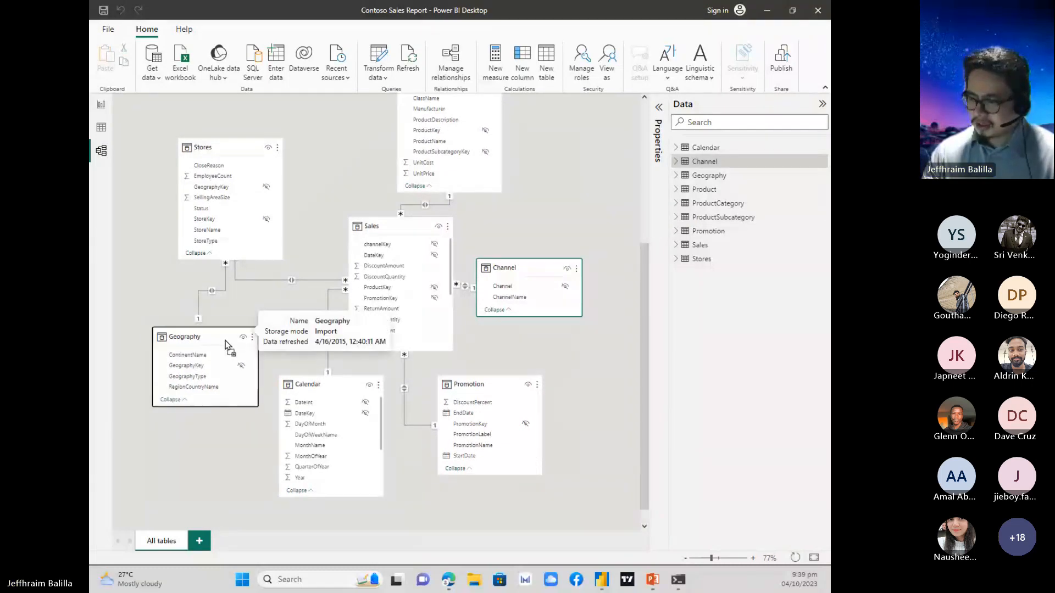
pyautogui.moveTo(226, 340); pyautogui.dragTo(185, 368)
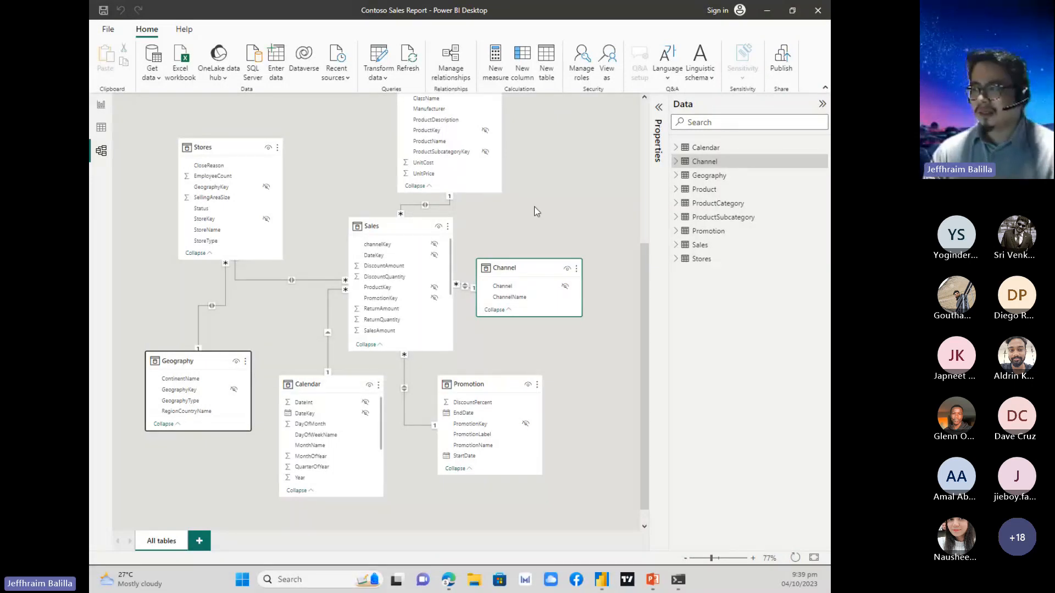
pyautogui.moveTo(416, 228); pyautogui.dragTo(391, 227)
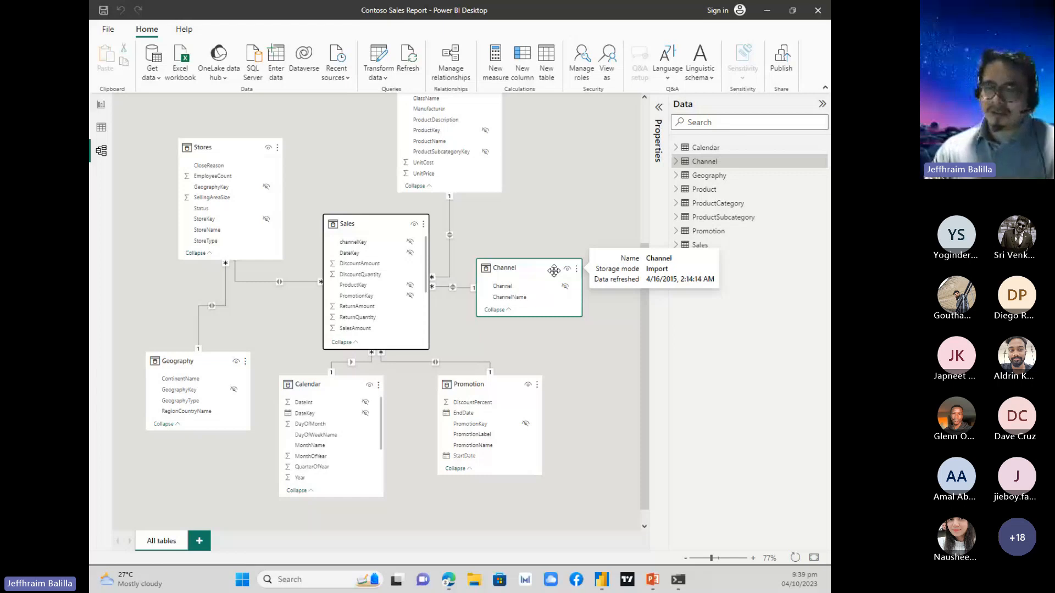
pyautogui.click(539, 206)
pyautogui.scroll(1, 538, 207)
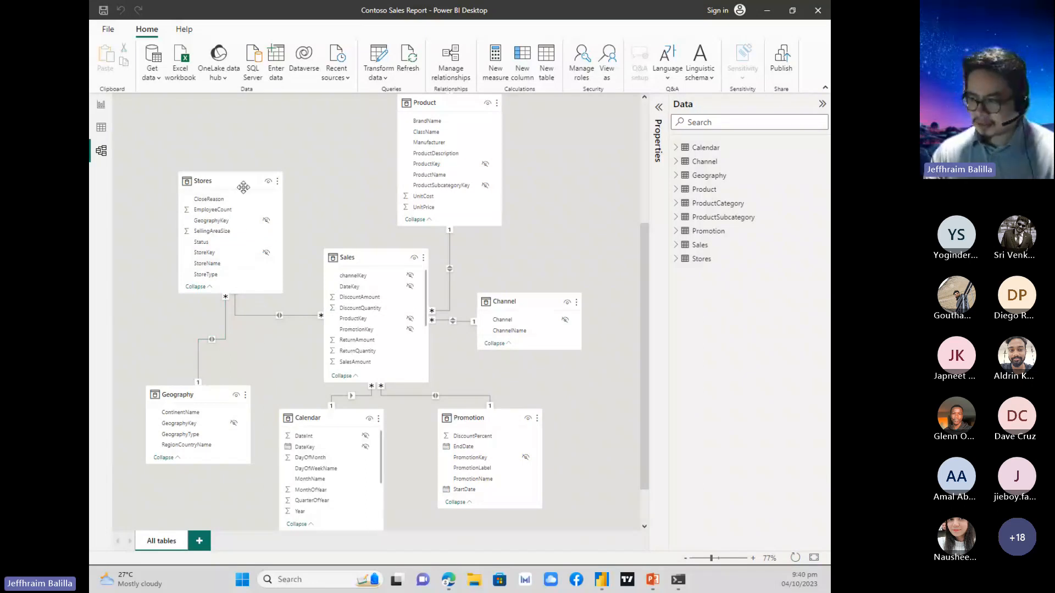
pyautogui.moveTo(244, 187); pyautogui.dragTo(199, 122)
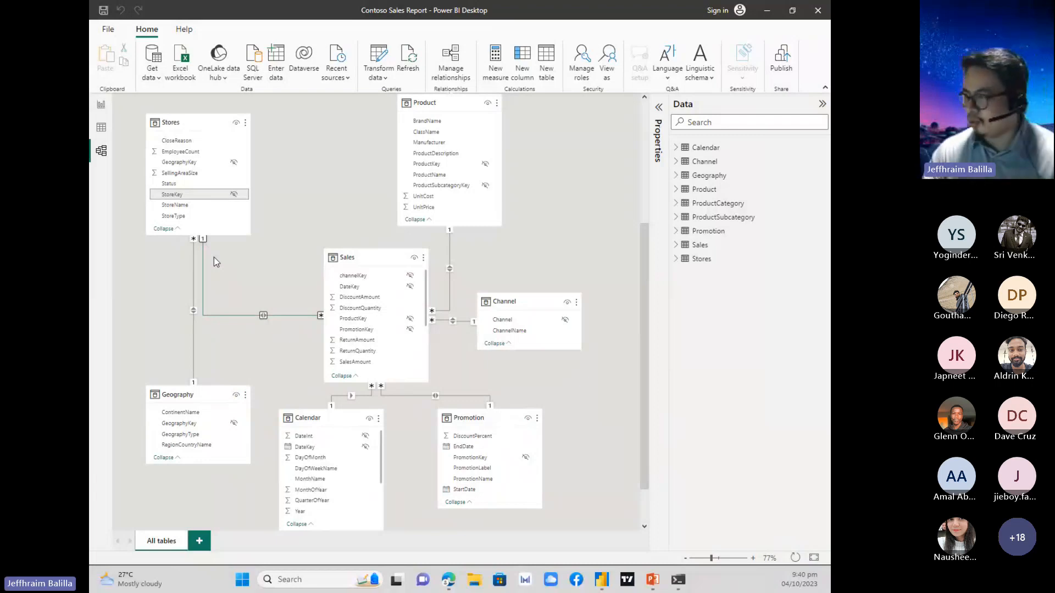
# Minimize the open Power BI windows to return to the PowerPoint slide show and advance to the Model View slide on cardinality.
pyautogui.click(767, 10)
pyautogui.click(761, 9)
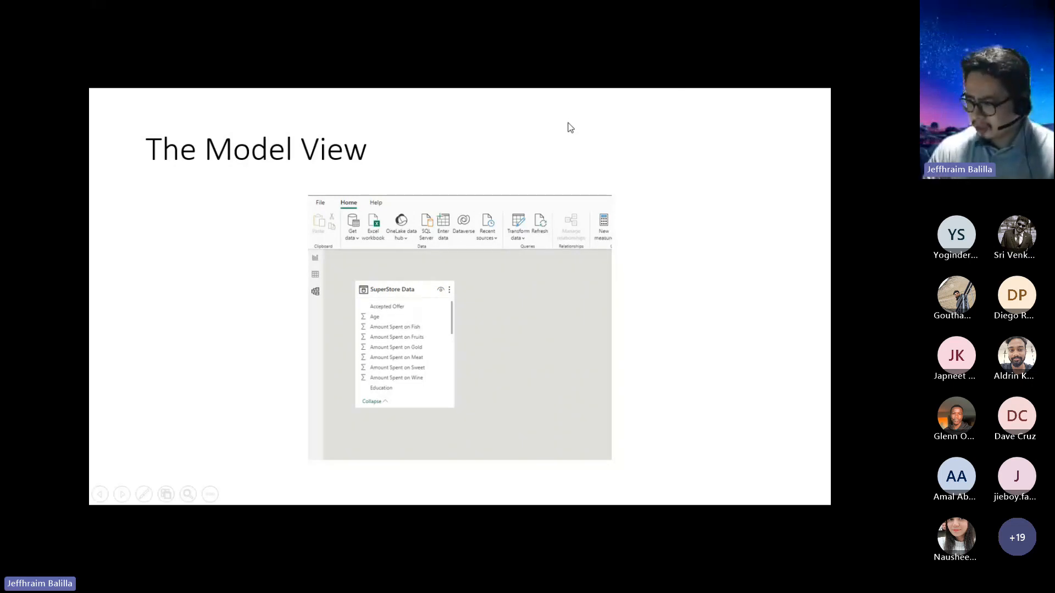
pyautogui.press('Right')
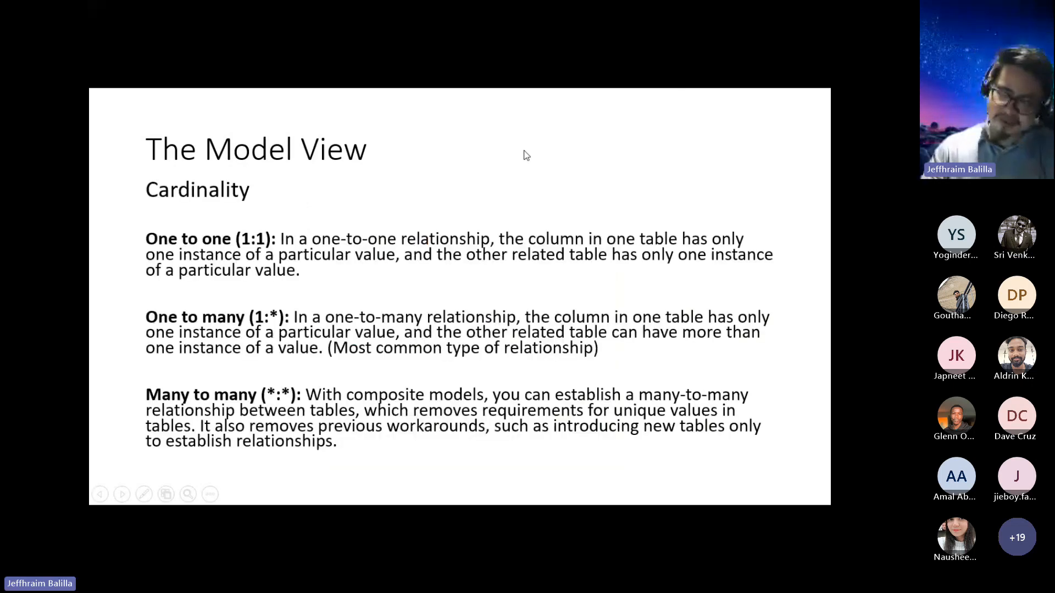
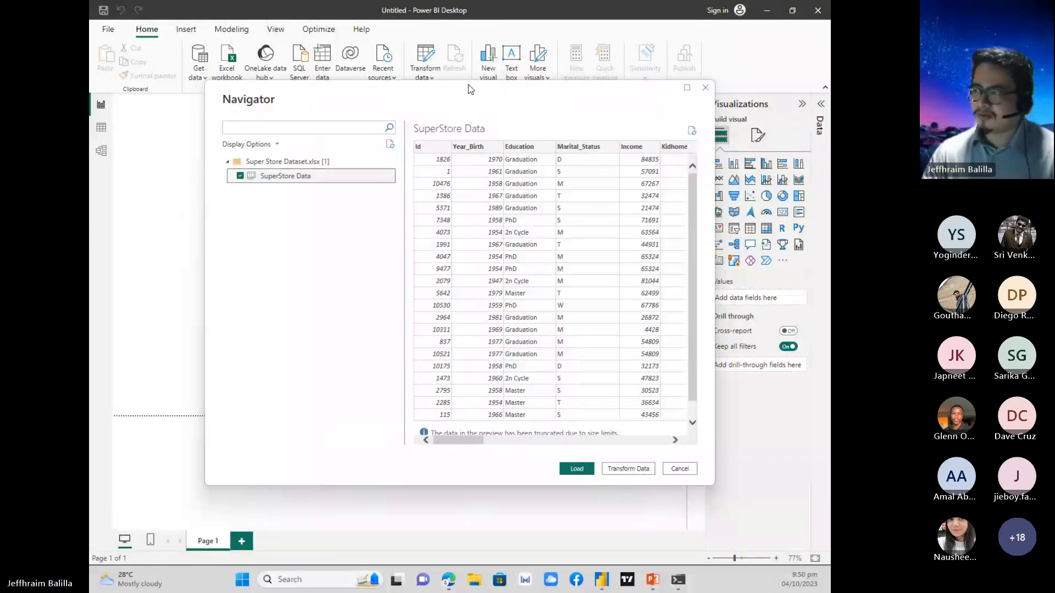
# Open the SuperStore Data table for transformation in Power Query Editor and delete its Changed Type step.
pyautogui.click(643, 471)
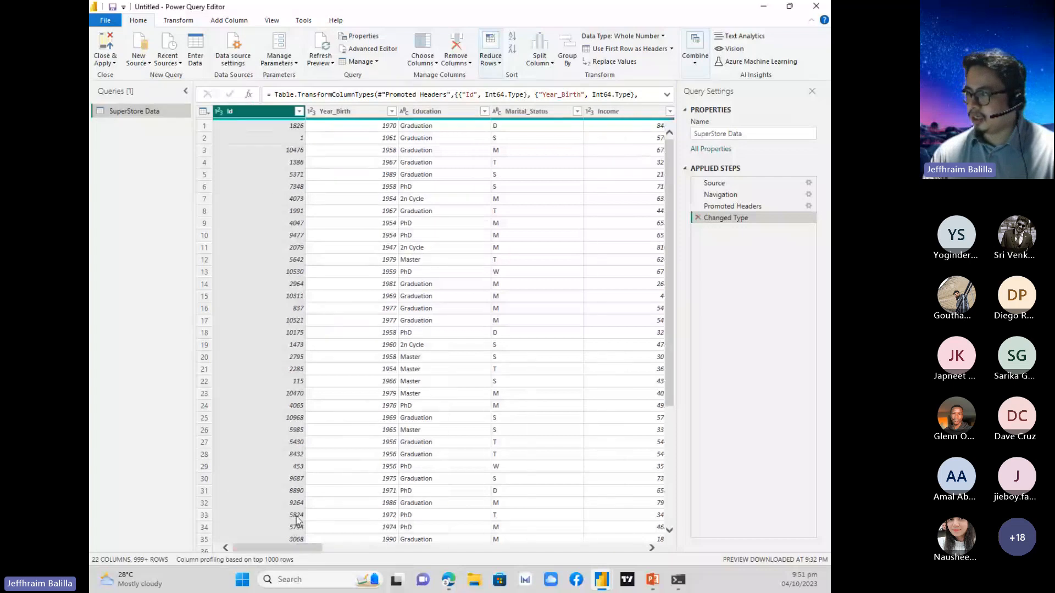
pyautogui.click(698, 218)
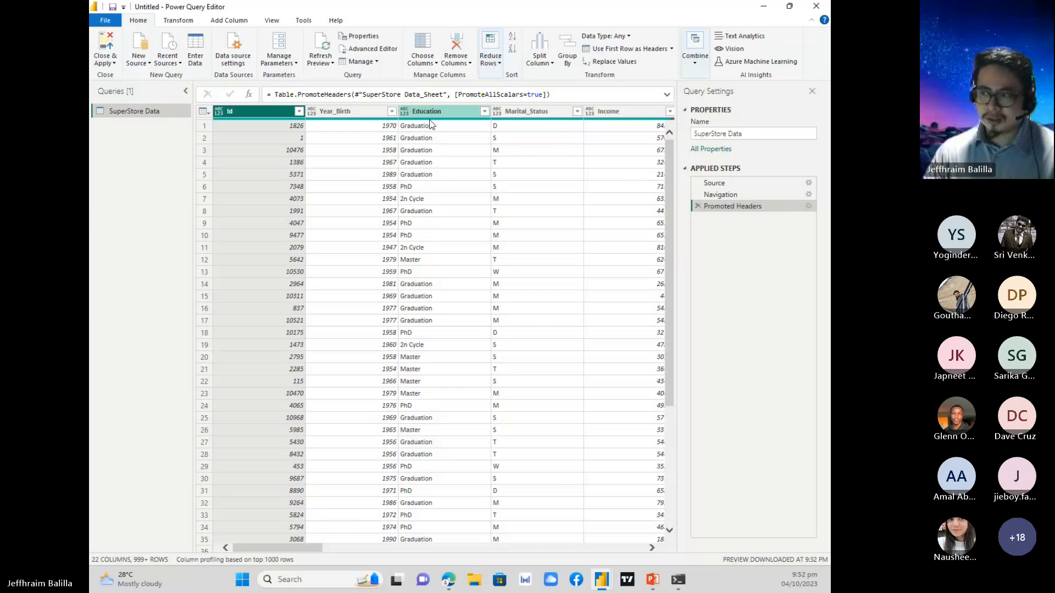
# Inspect the Year_Birth and Education columns, including the Year_Birth value in row 2.
pyautogui.click(364, 114)
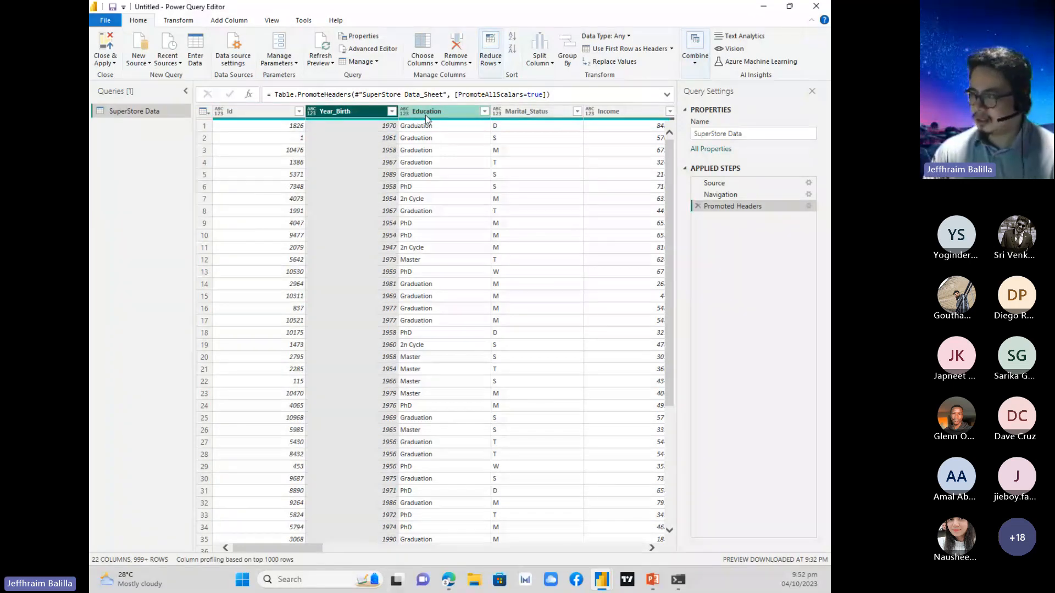
pyautogui.keyDown('ctrl'); pyautogui.click(441, 114); pyautogui.keyUp('ctrl')
pyautogui.click(356, 108)
pyautogui.click(346, 139)
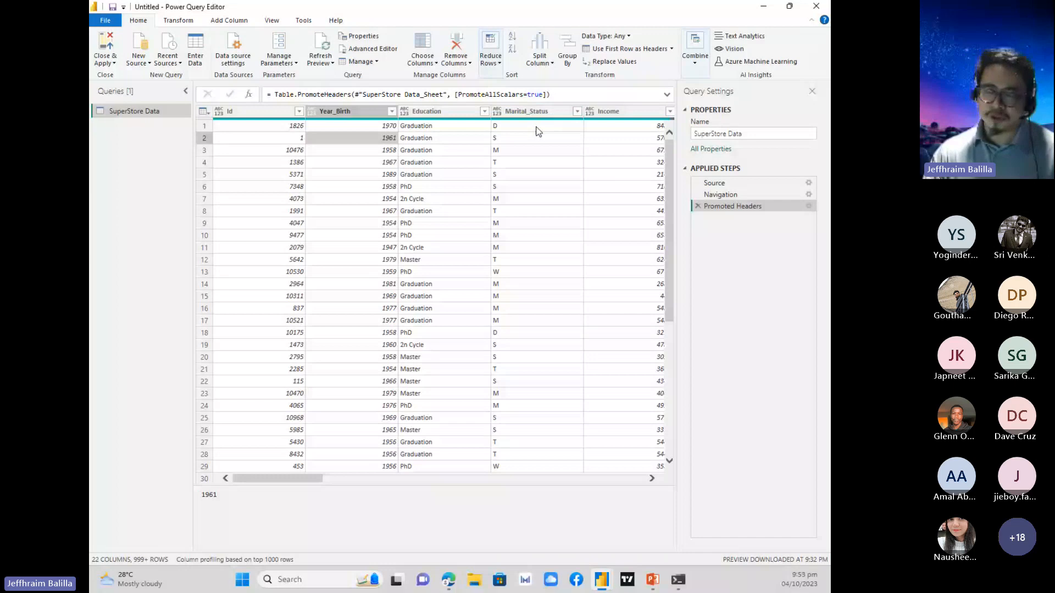
# Show the transform commands, and minimize the Power BI windows to view the PowerPoint slide on data transformations.
pyautogui.click(183, 24)
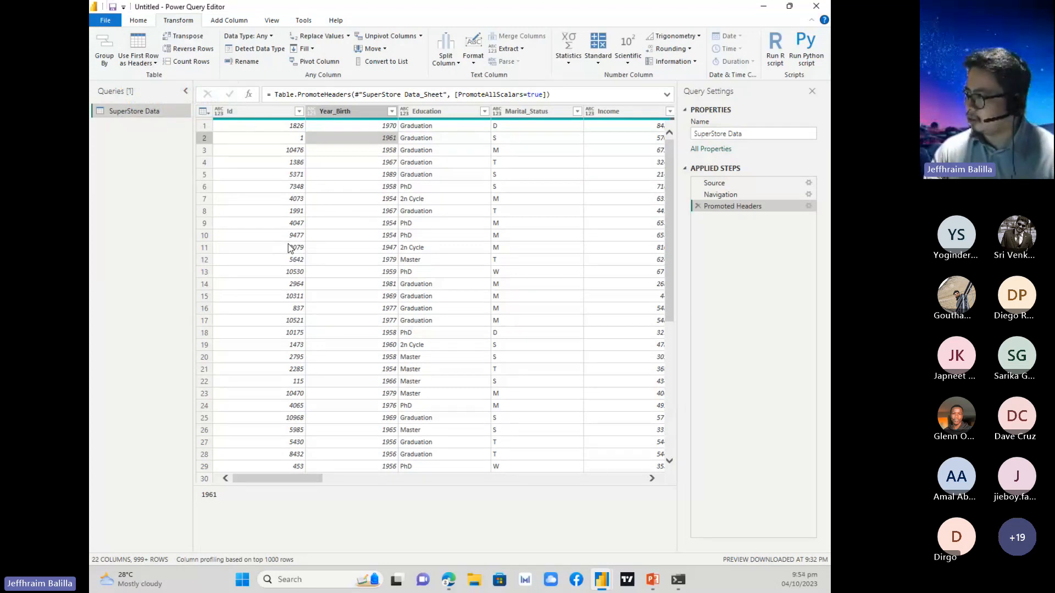
pyautogui.click(764, 11)
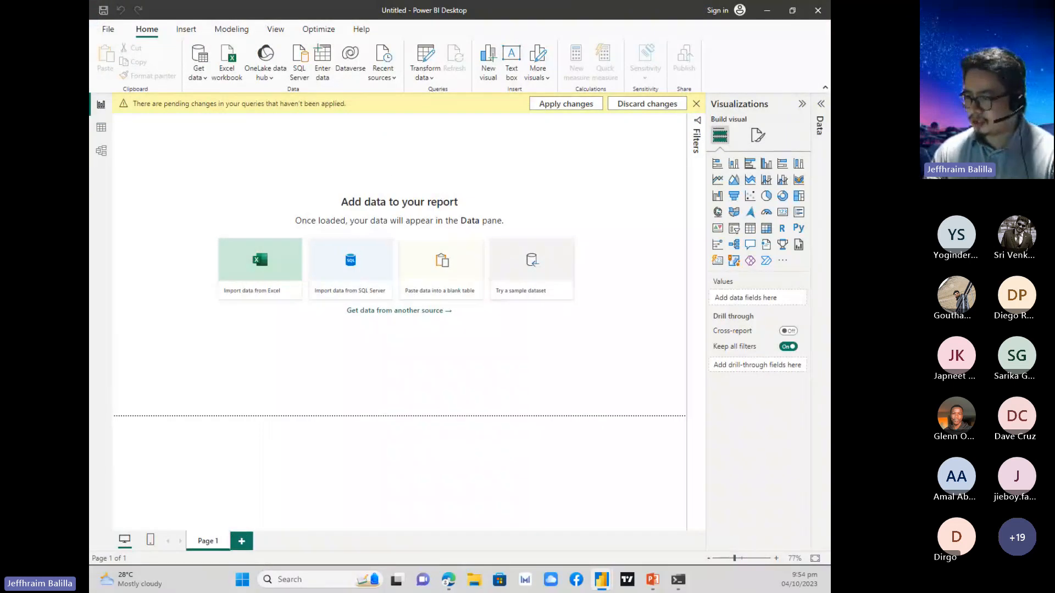
pyautogui.click(766, 11)
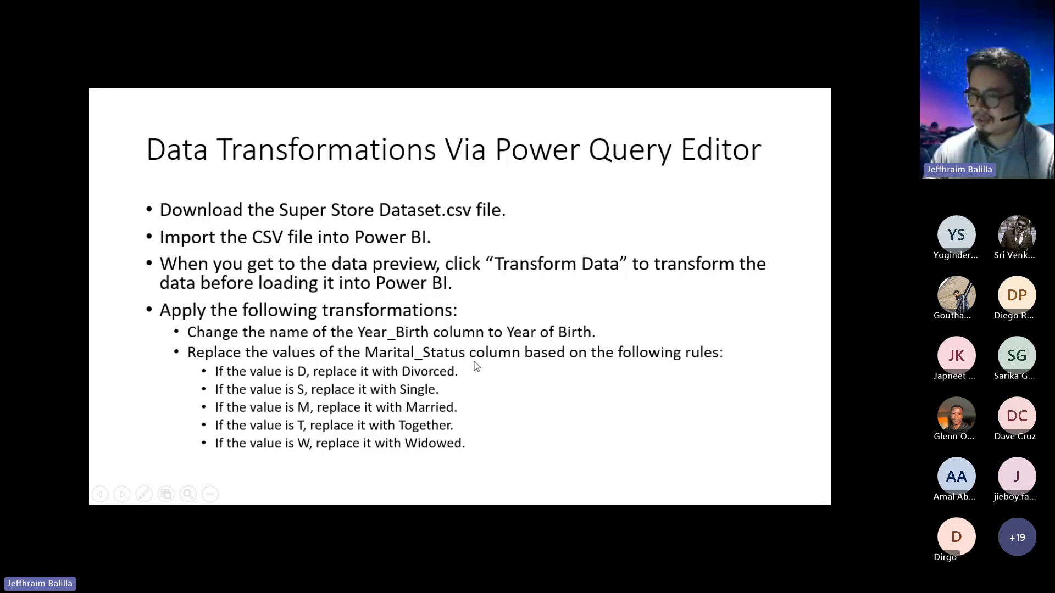
# Switch back to Power Query Editor and rename the Year_Birth column to Year of Birth.
pyautogui.hotkey('alt', 'Tab')
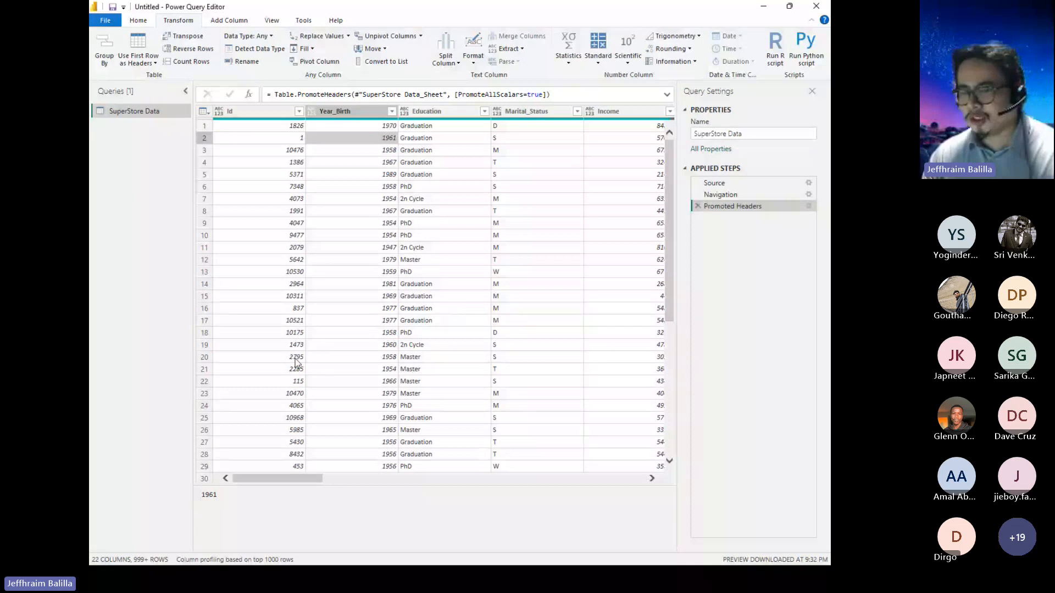
pyautogui.click(361, 111)
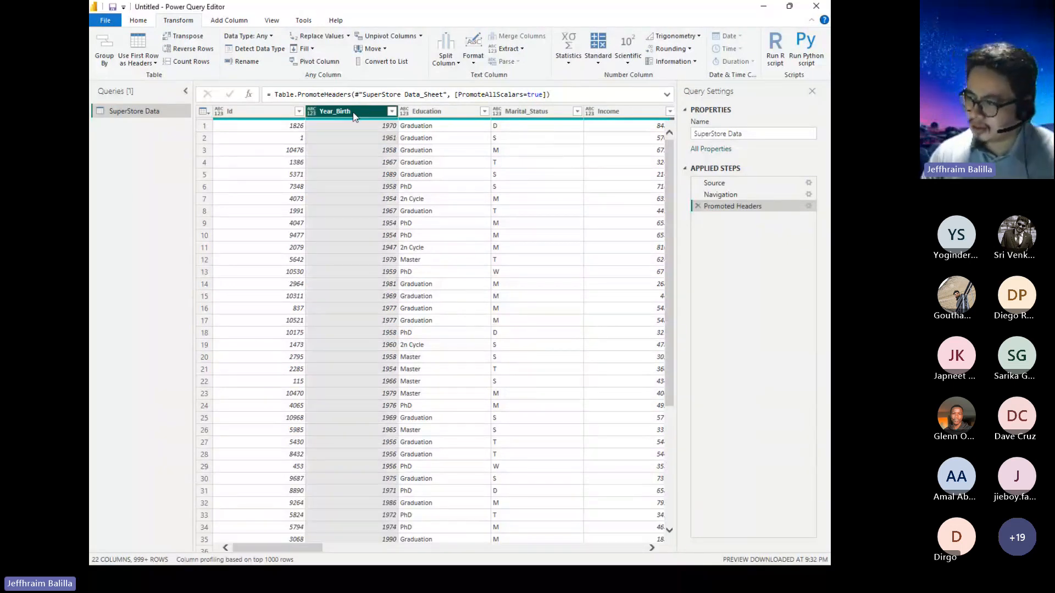
pyautogui.doubleClick(353, 112)
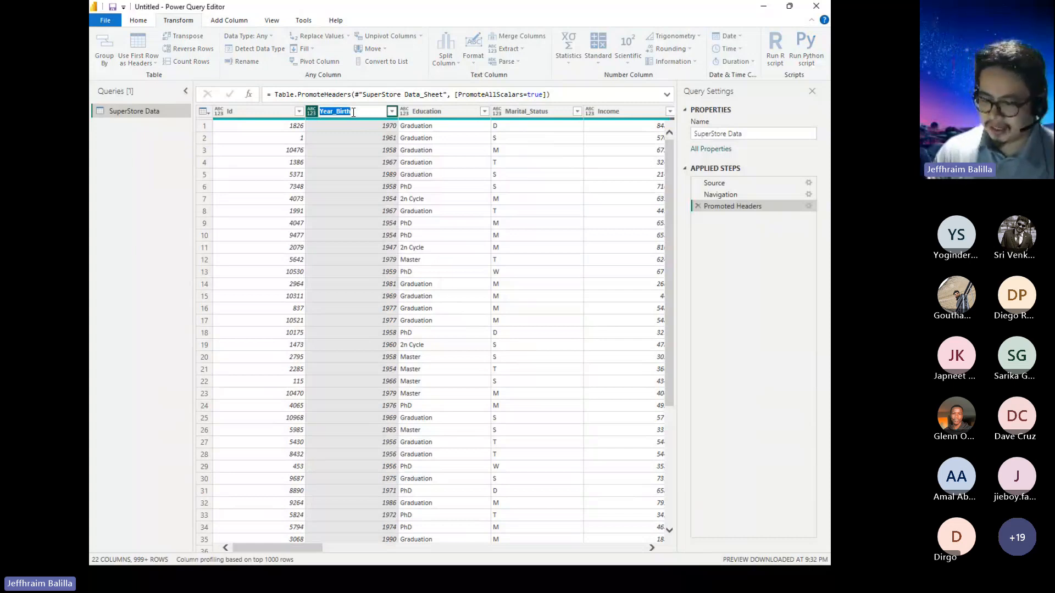
pyautogui.write('Year')
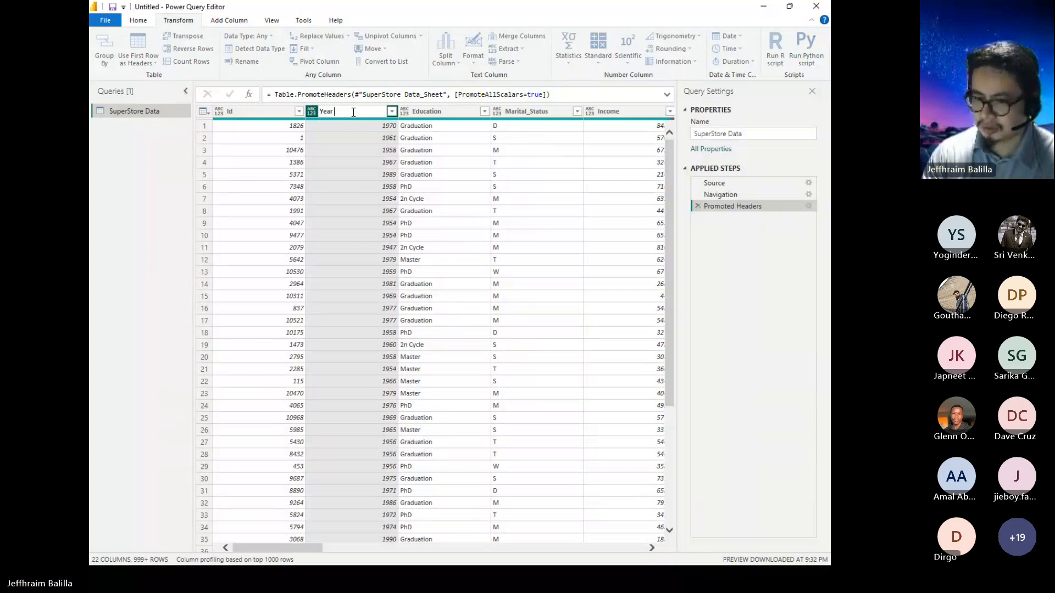
pyautogui.write(' of Birt')
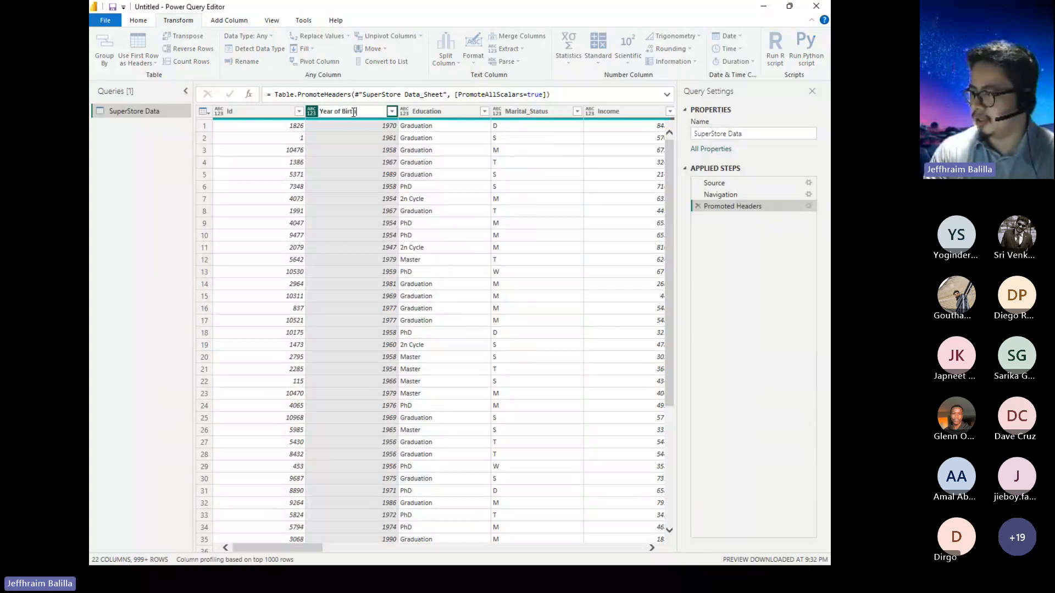
pyautogui.write('h')
pyautogui.press('Return')
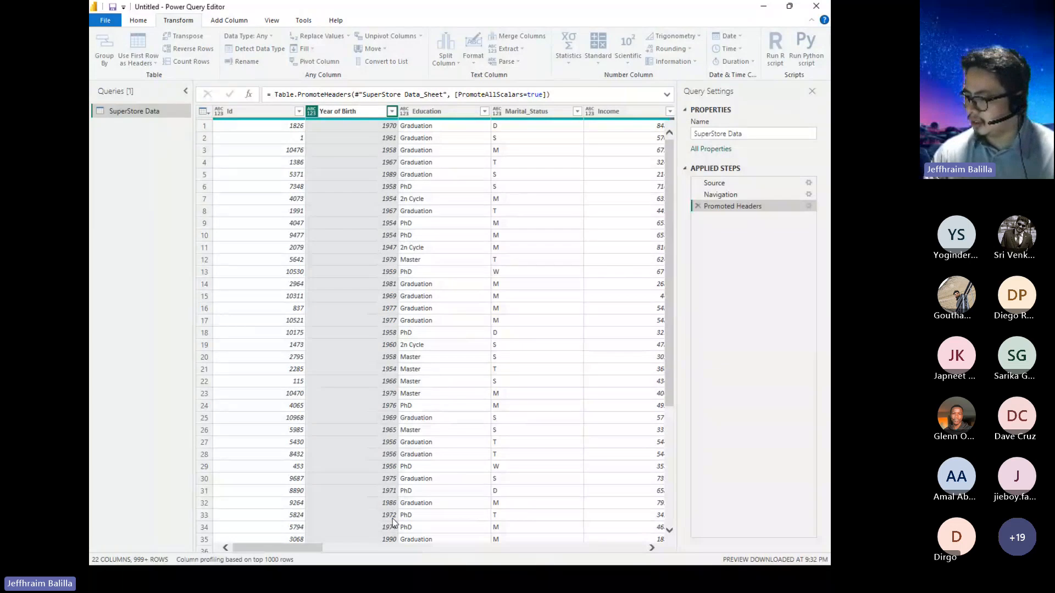
pyautogui.press('Return')
# Rename the Marital_Status column to Marital Status.
pyautogui.moveTo(304, 549); pyautogui.dragTo(321, 549)
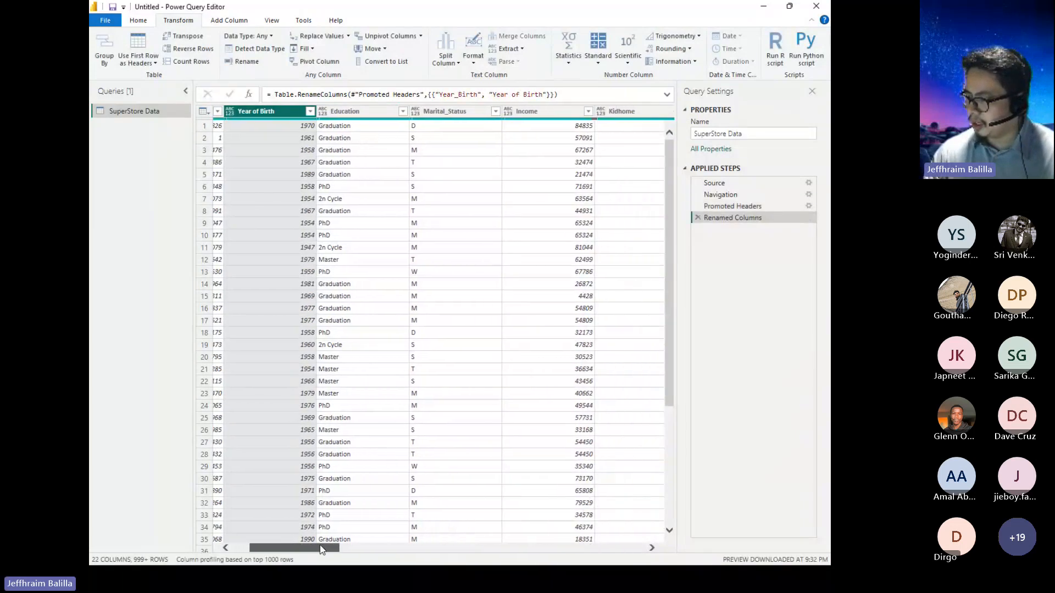
pyautogui.doubleClick(463, 111)
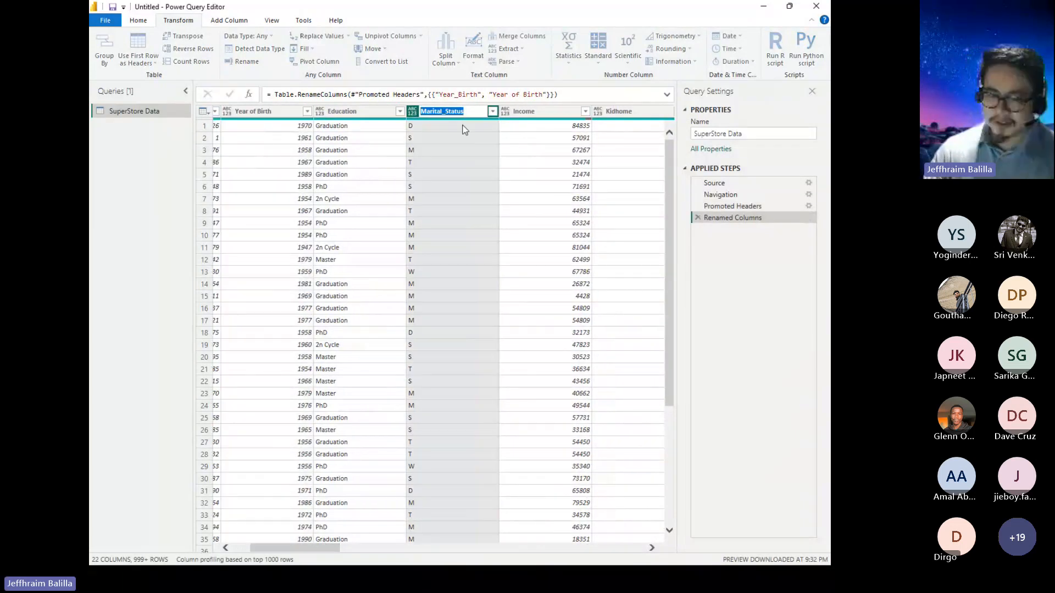
pyautogui.write('Marital Status')
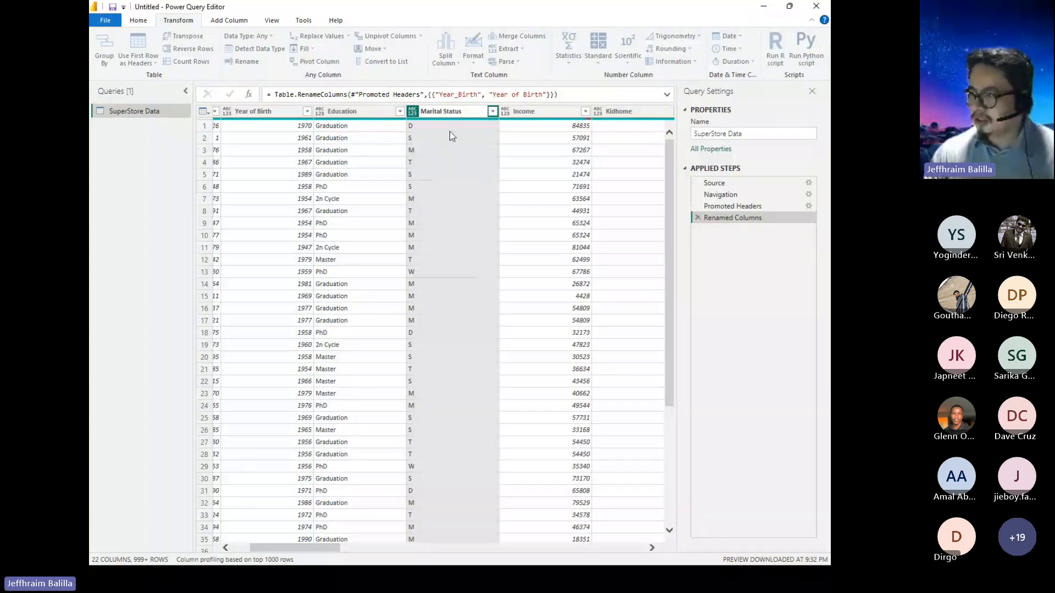
pyautogui.press('Return')
pyautogui.click(433, 129)
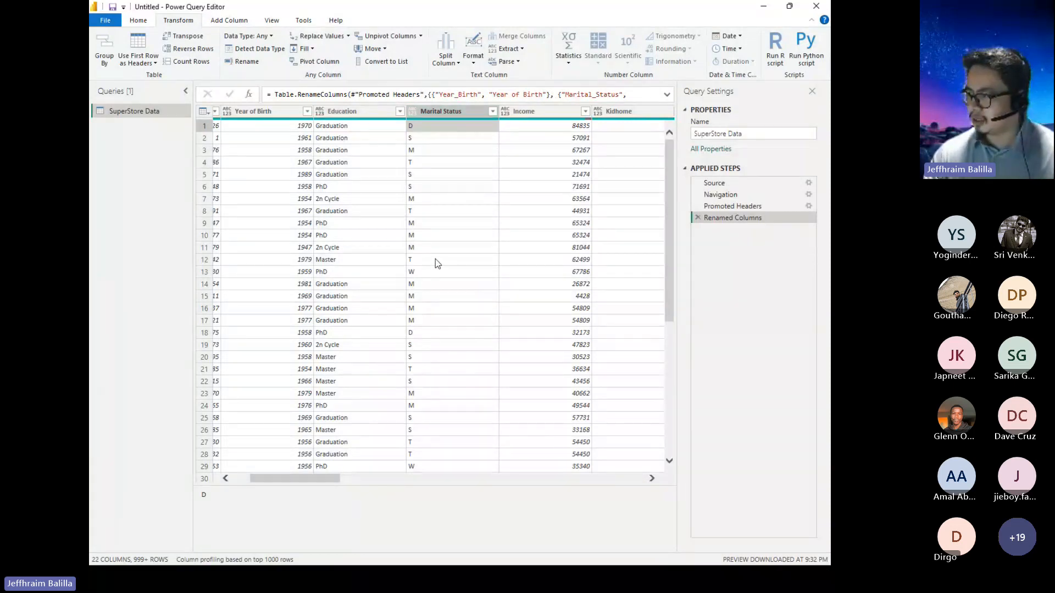
# Replace the value D with Divorced throughout the Marital Status column and check the replaced rows.
pyautogui.click(458, 112)
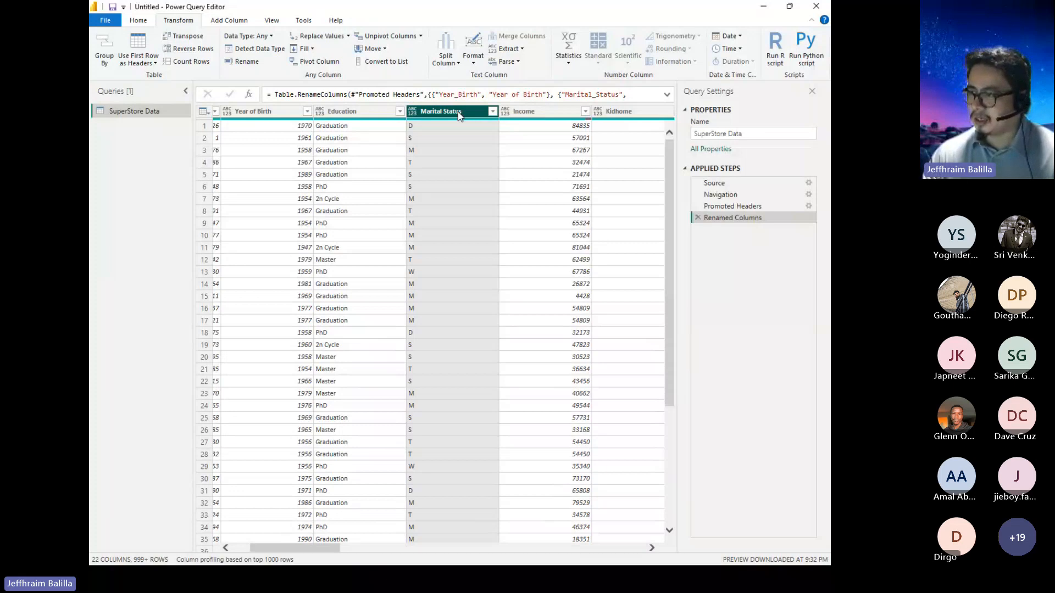
pyautogui.click(331, 37)
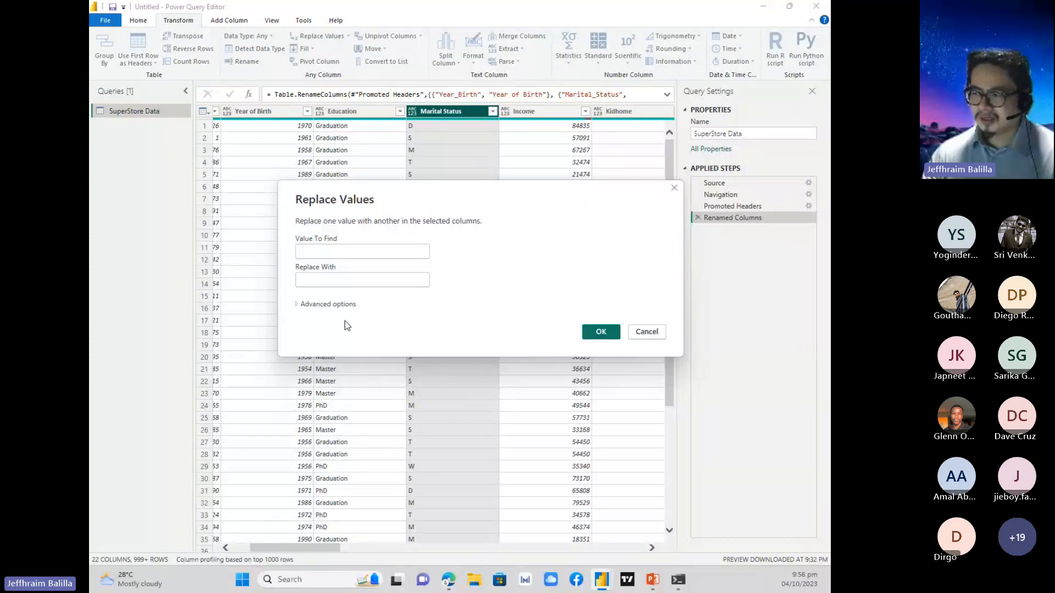
pyautogui.click(377, 253)
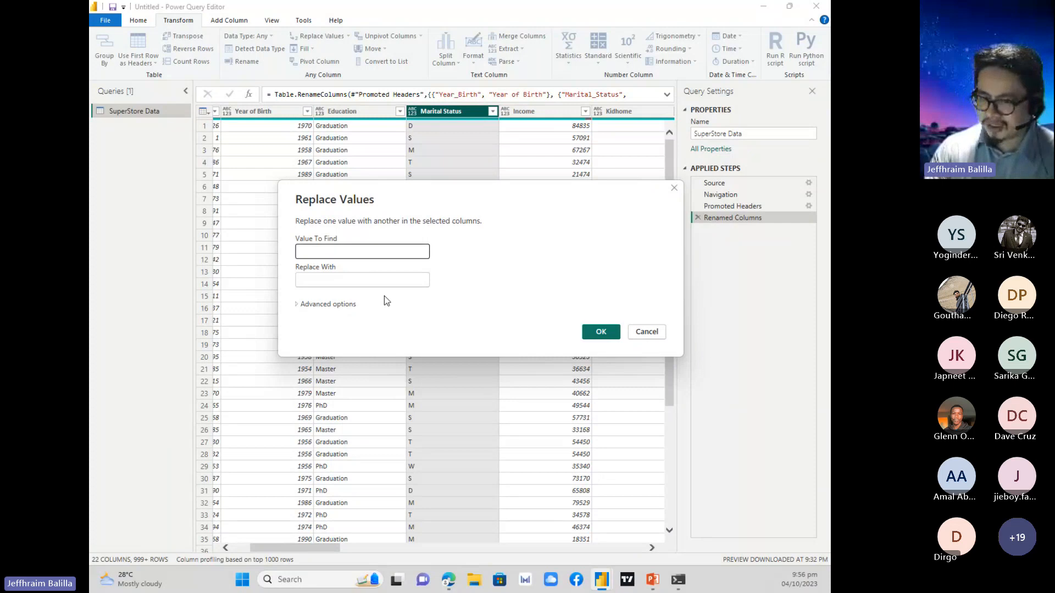
pyautogui.write('D')
pyautogui.click(351, 280)
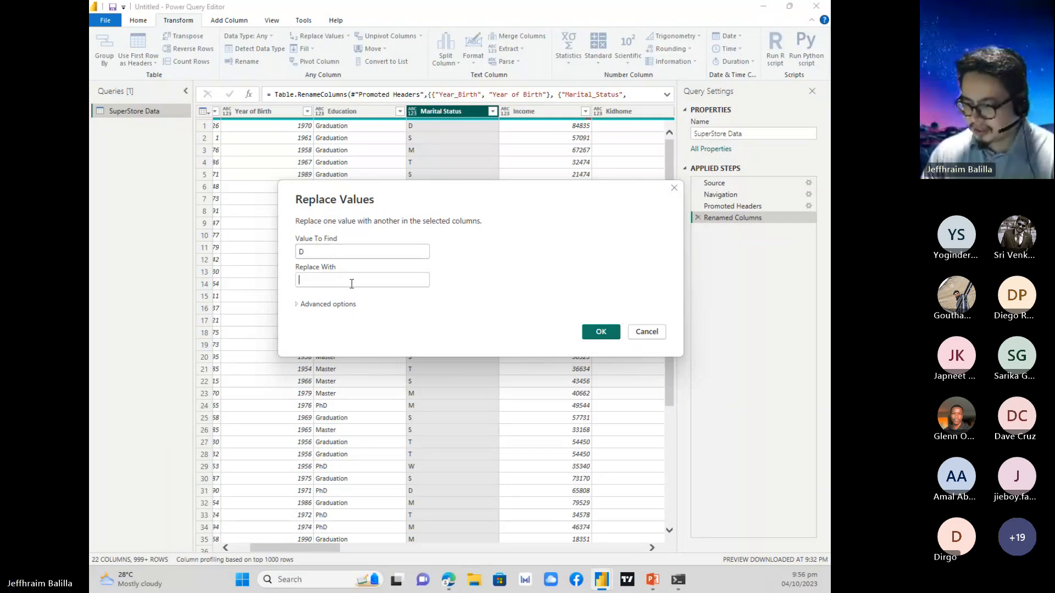
pyautogui.write('Divorced')
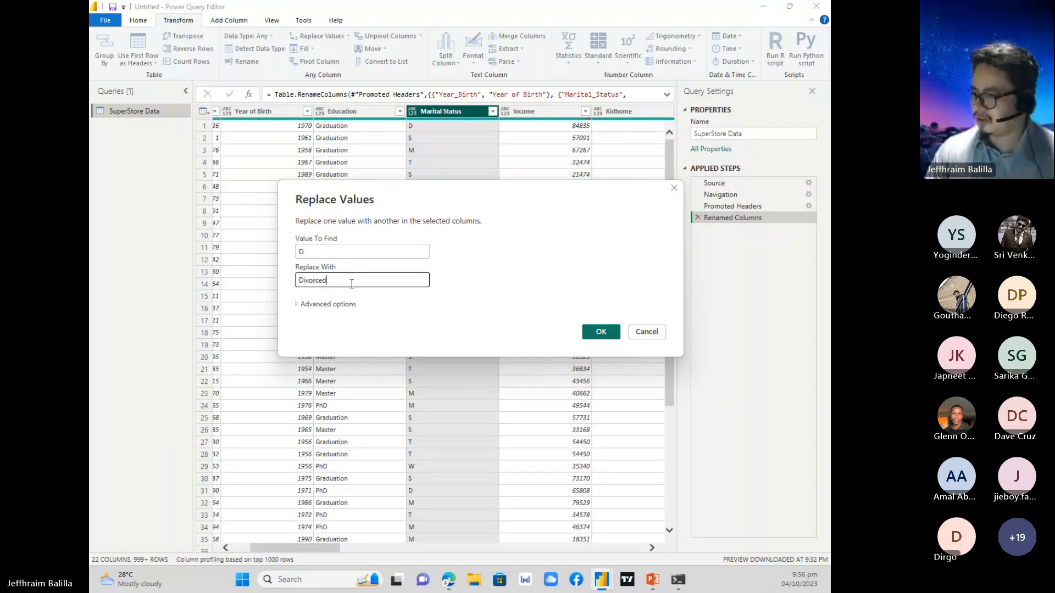
pyautogui.click(602, 331)
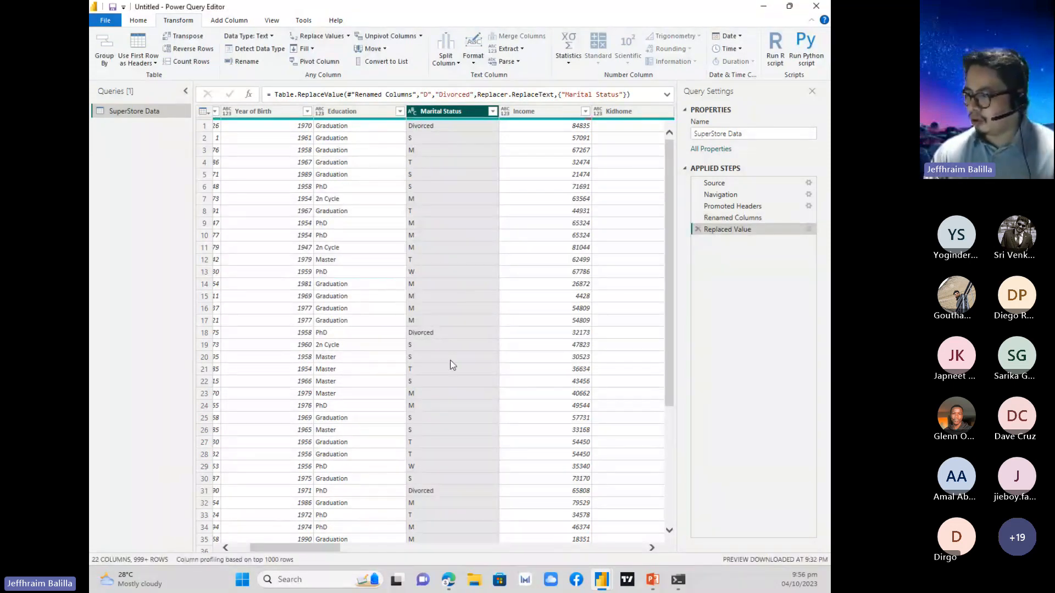
pyautogui.scroll(-4, 444, 395)
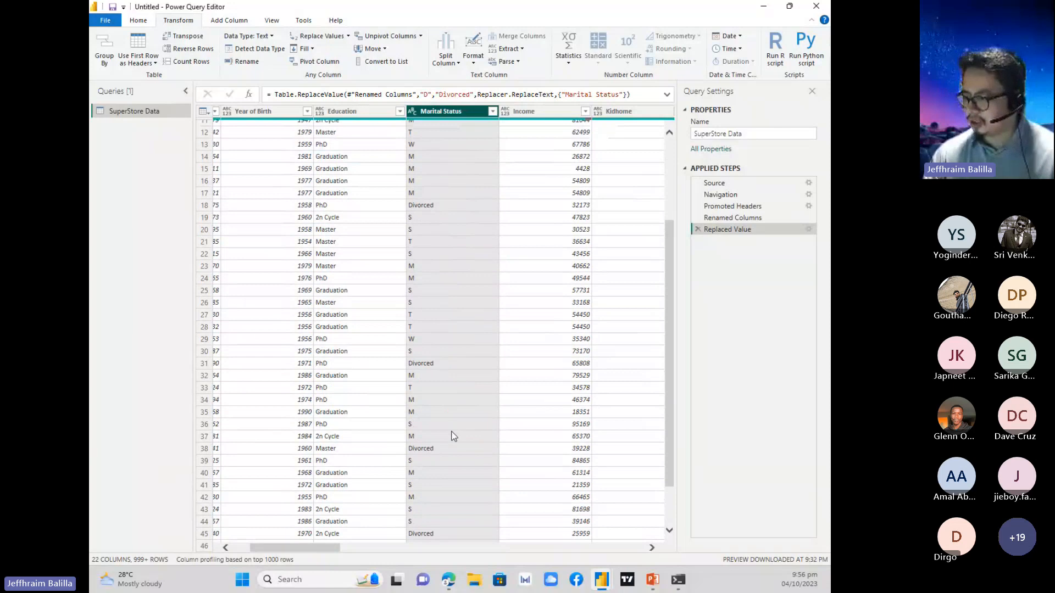
pyautogui.scroll(4, 453, 436)
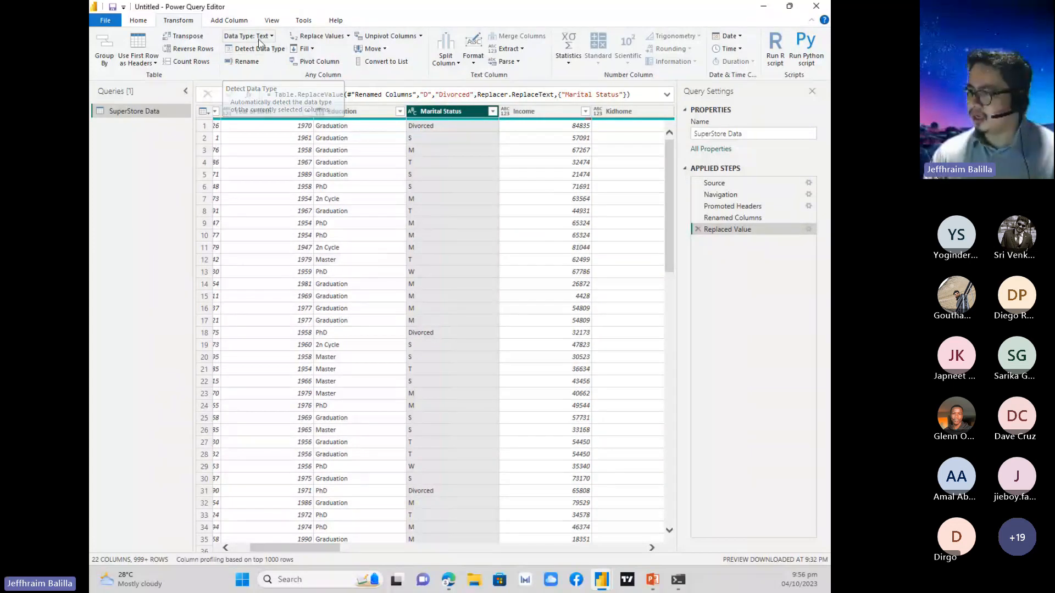
# Replace the value S with Single throughout the Marital Status column.
pyautogui.click(318, 40)
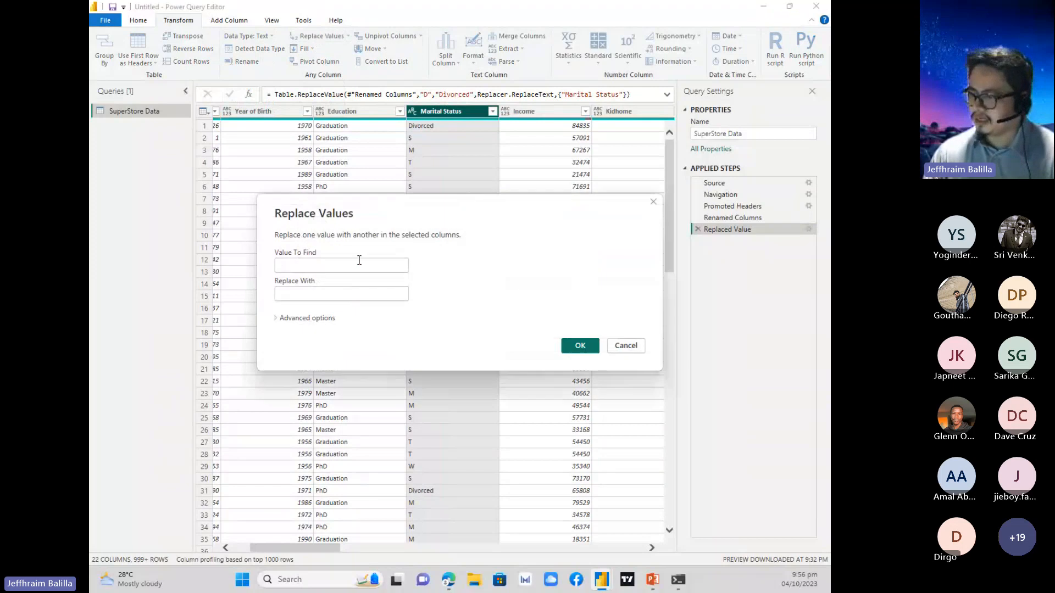
pyautogui.click(359, 263)
pyautogui.write('S')
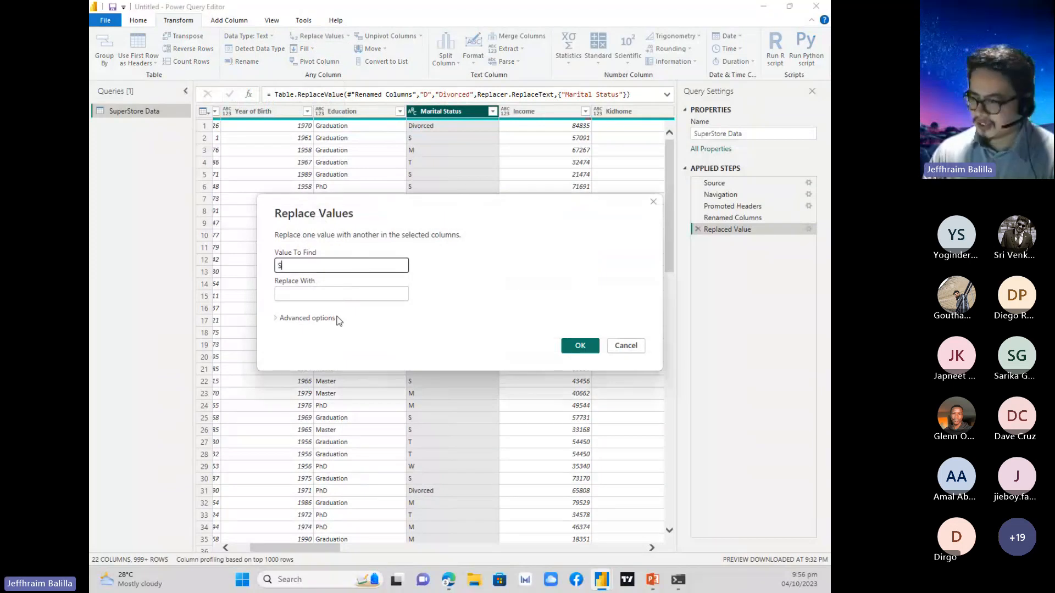
pyautogui.click(339, 297)
pyautogui.write('Sign')
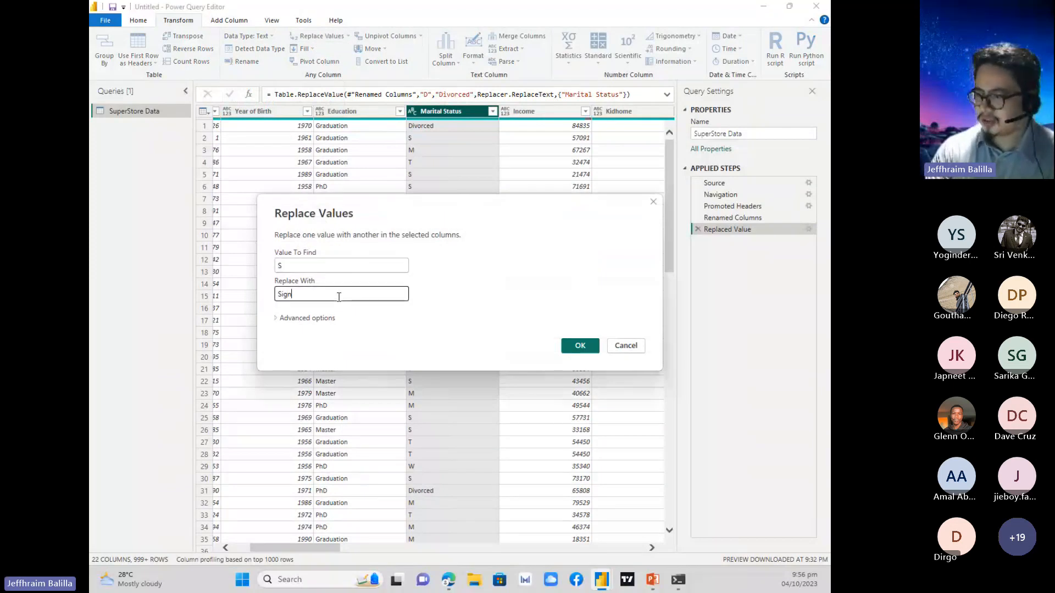
pyautogui.press('BackSpace')
pyautogui.press('BackSpace')
pyautogui.write('nge=l')
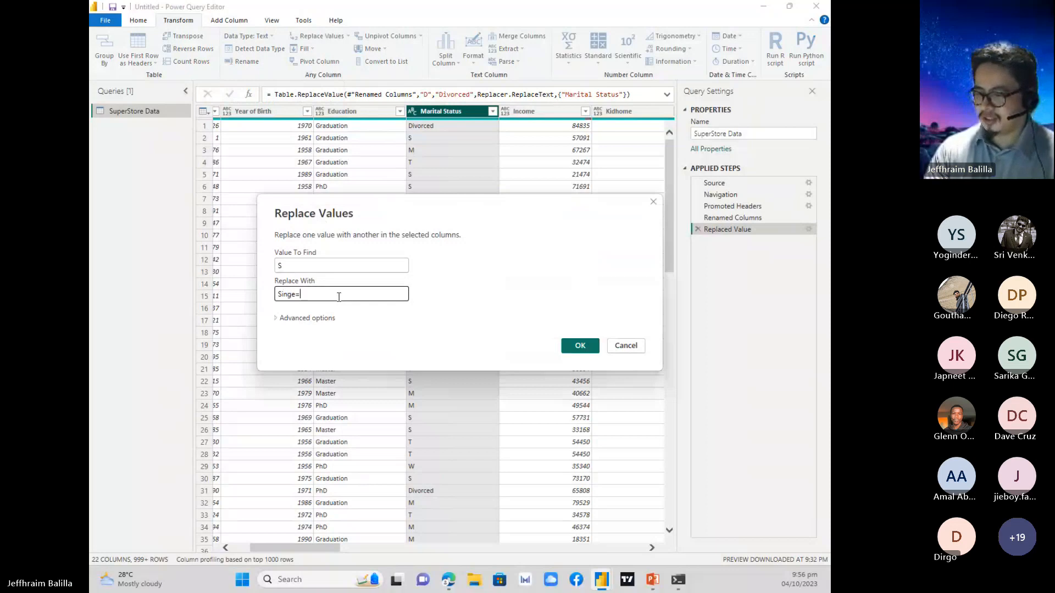
pyautogui.press('BackSpace')
pyautogui.press('BackSpace')
pyautogui.press('BackSpace')
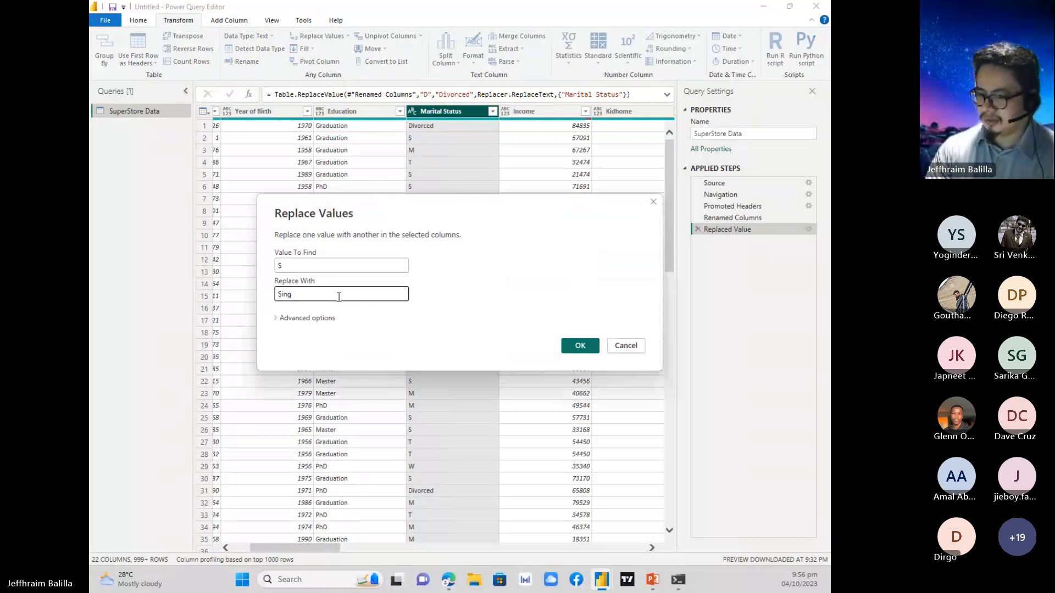
pyautogui.write('le')
pyautogui.click(587, 349)
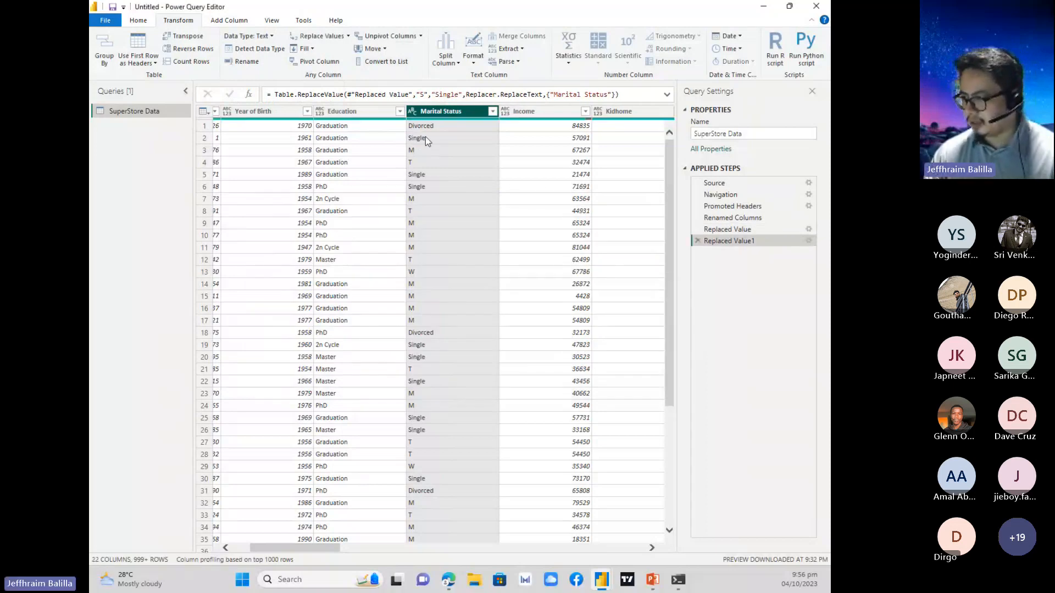
# Replace the value M with Married throughout the Marital Status column.
pyautogui.click(306, 39)
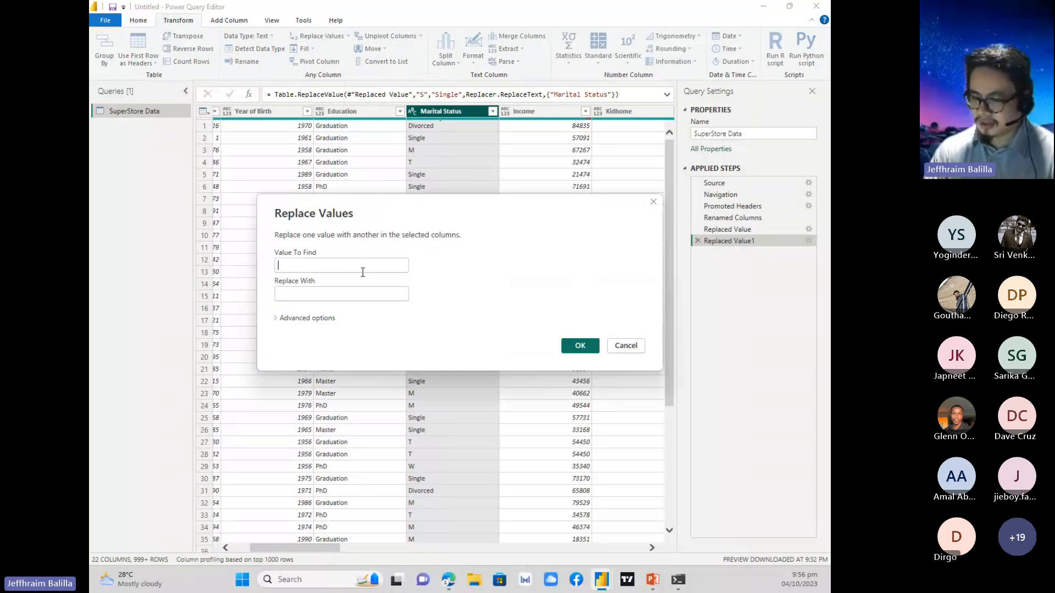
pyautogui.write('M')
pyautogui.click(345, 296)
pyautogui.write('M')
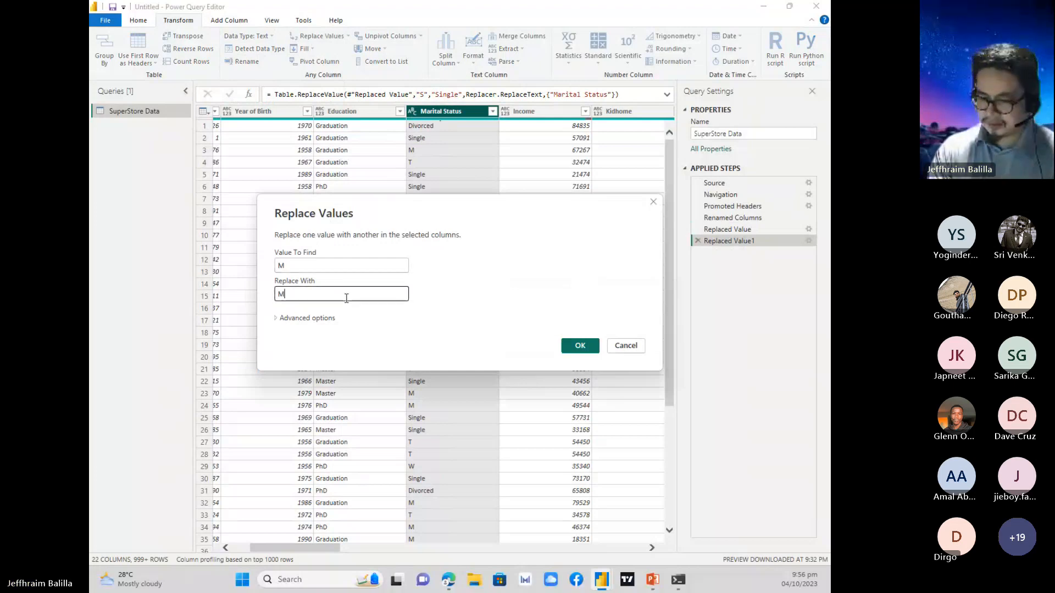
pyautogui.write('arried')
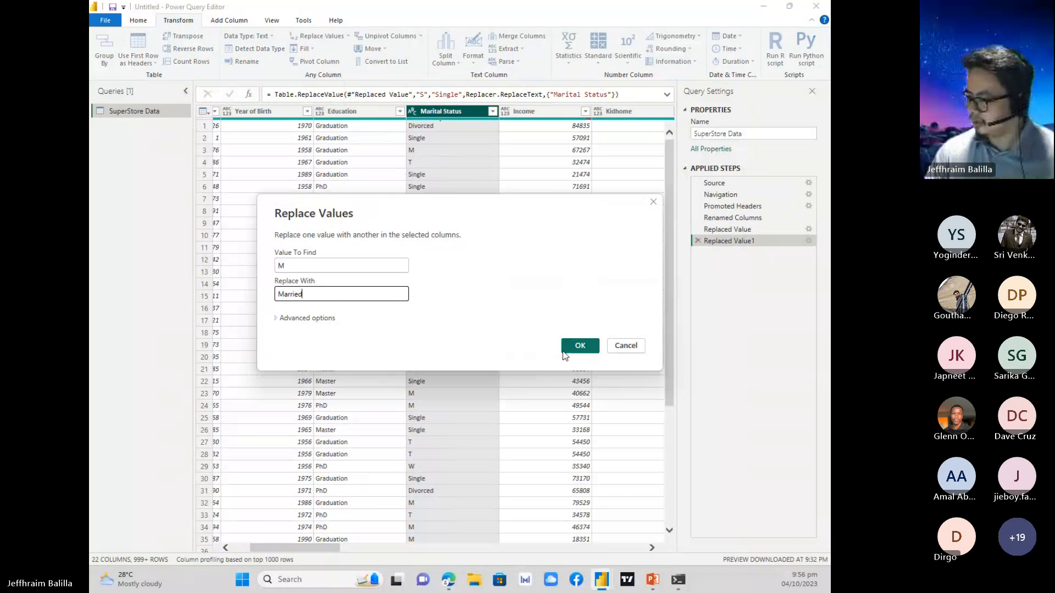
pyautogui.click(580, 346)
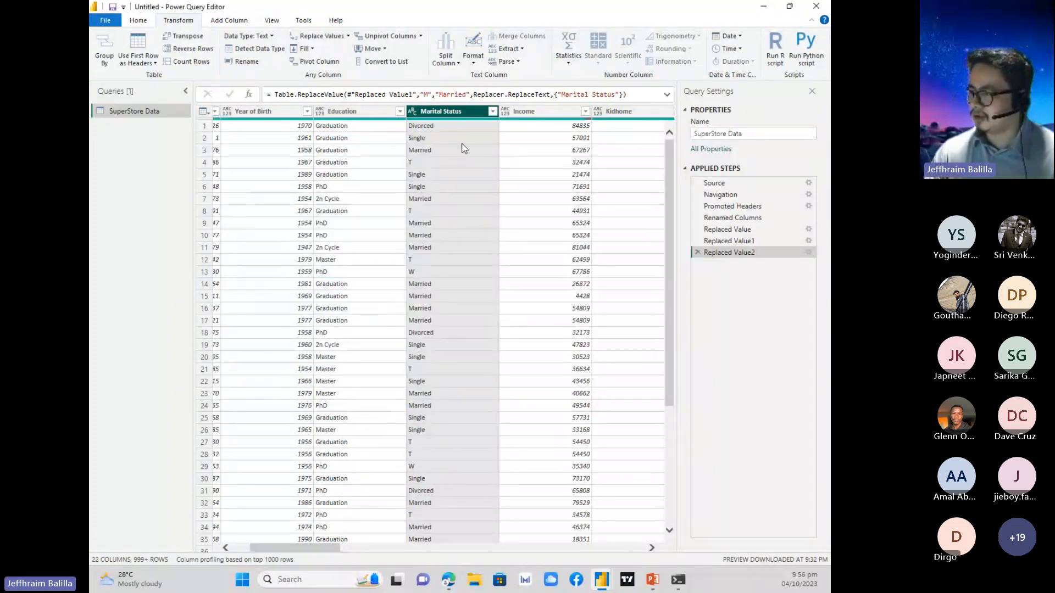
# Replace the value T with Together throughout the Marital Status column.
pyautogui.click(321, 36)
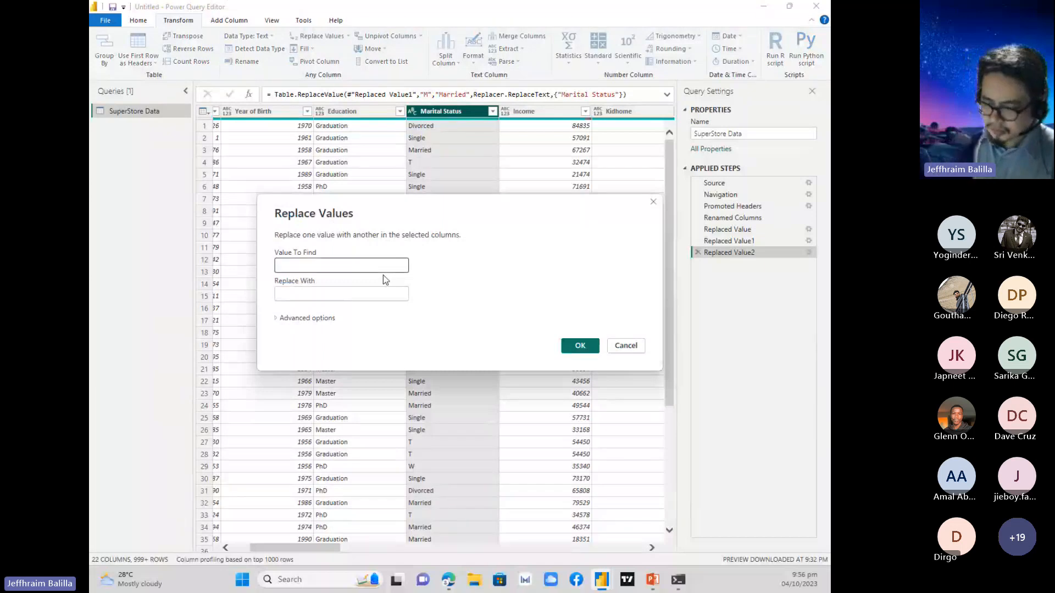
pyautogui.write('T')
pyautogui.click(356, 293)
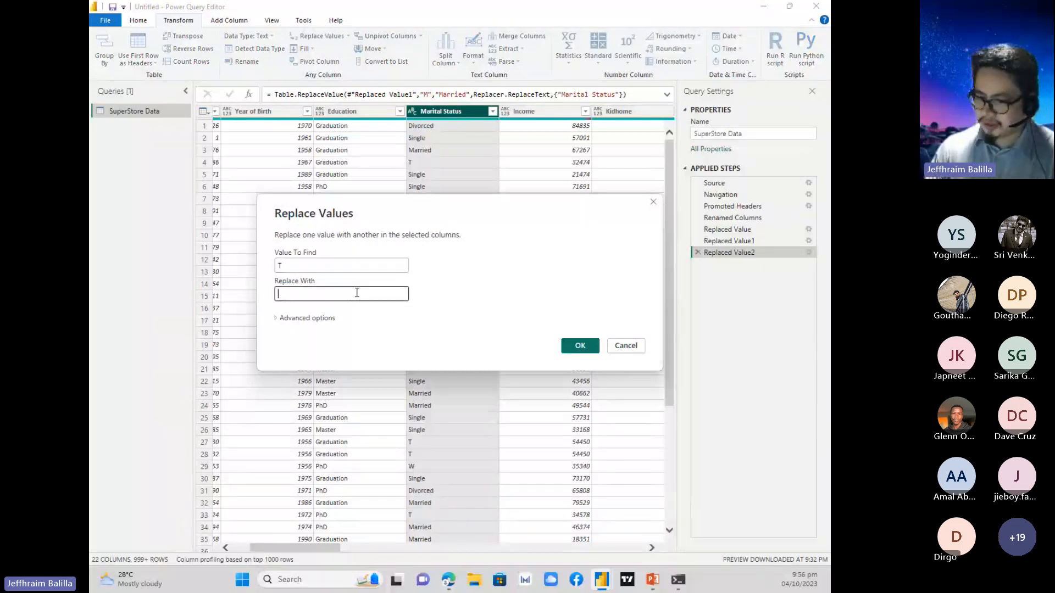
pyautogui.write('Together')
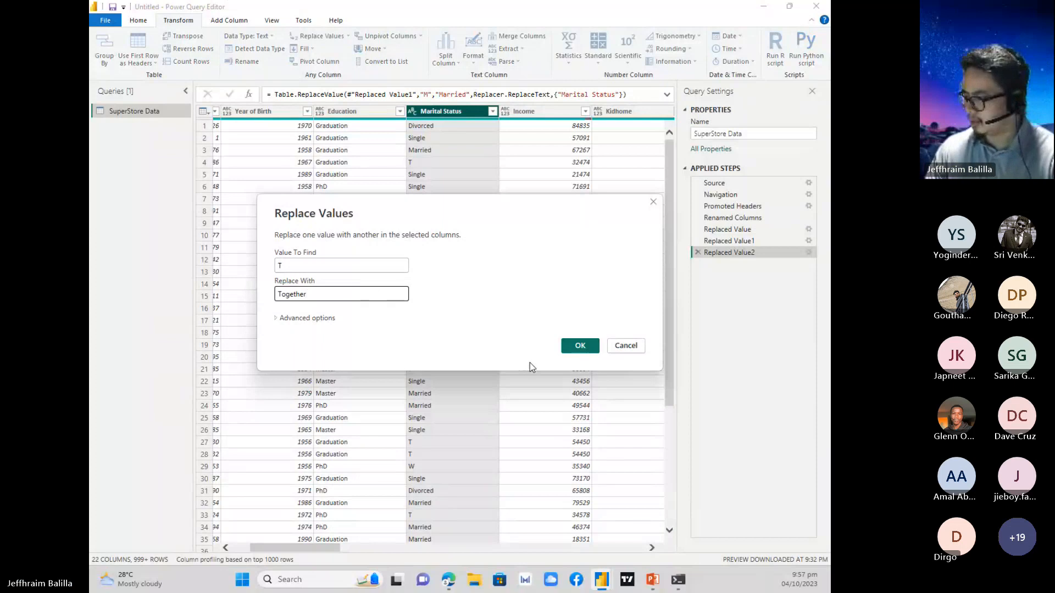
pyautogui.click(565, 347)
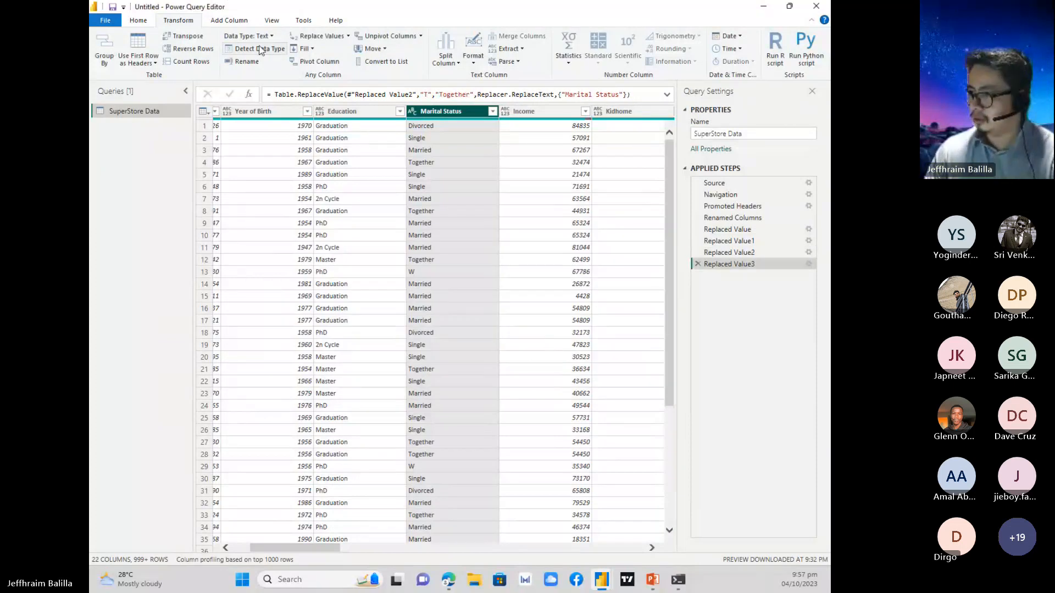
# Replace the value W with Widowed throughout the Marital Status column and return to the slide listing the Super Store transformations.
pyautogui.click(315, 37)
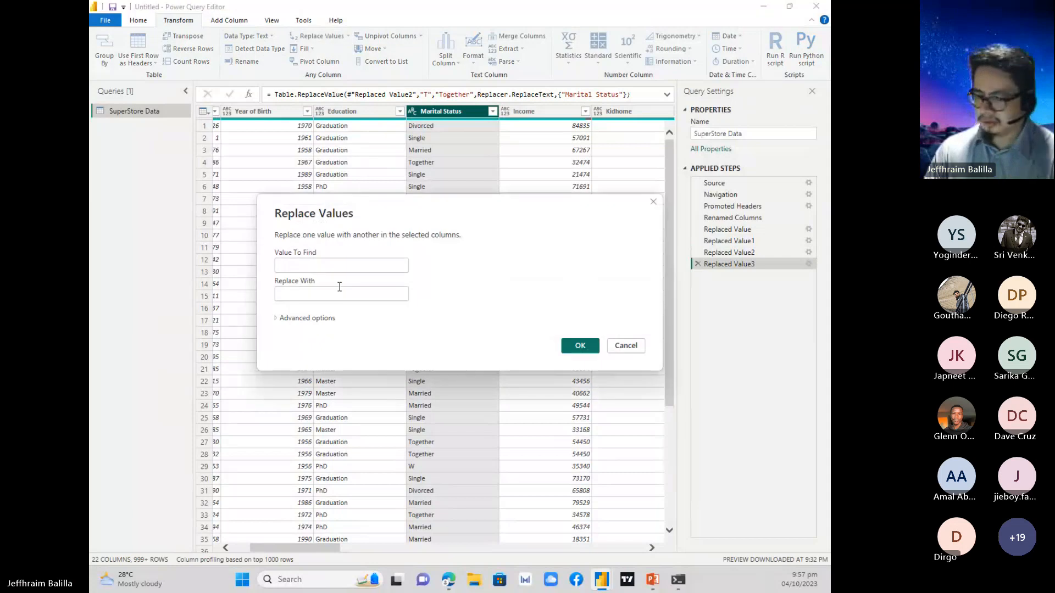
pyautogui.write('W')
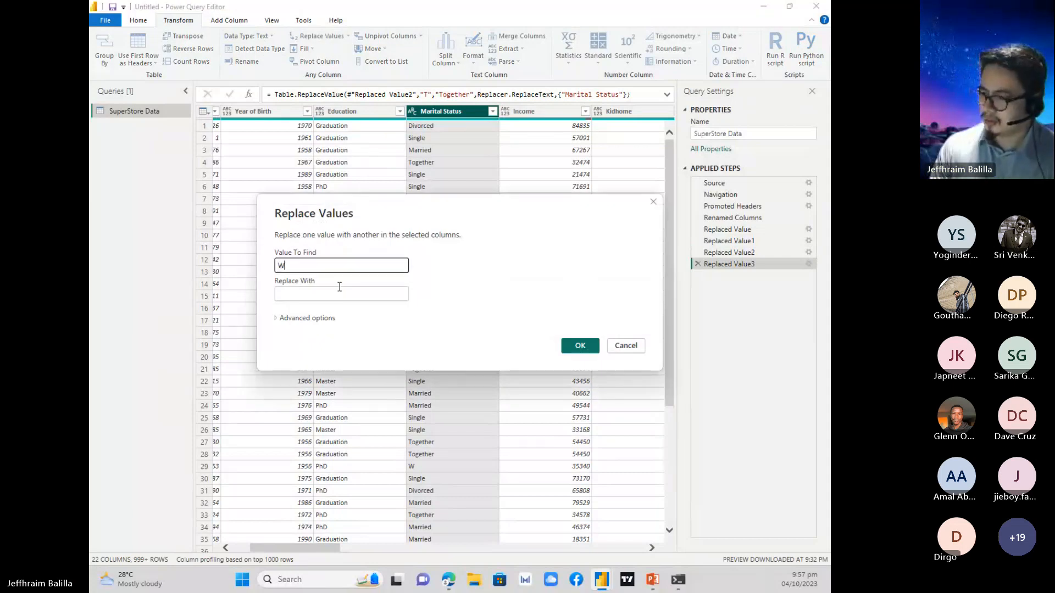
pyautogui.press('Tab')
pyautogui.write('W')
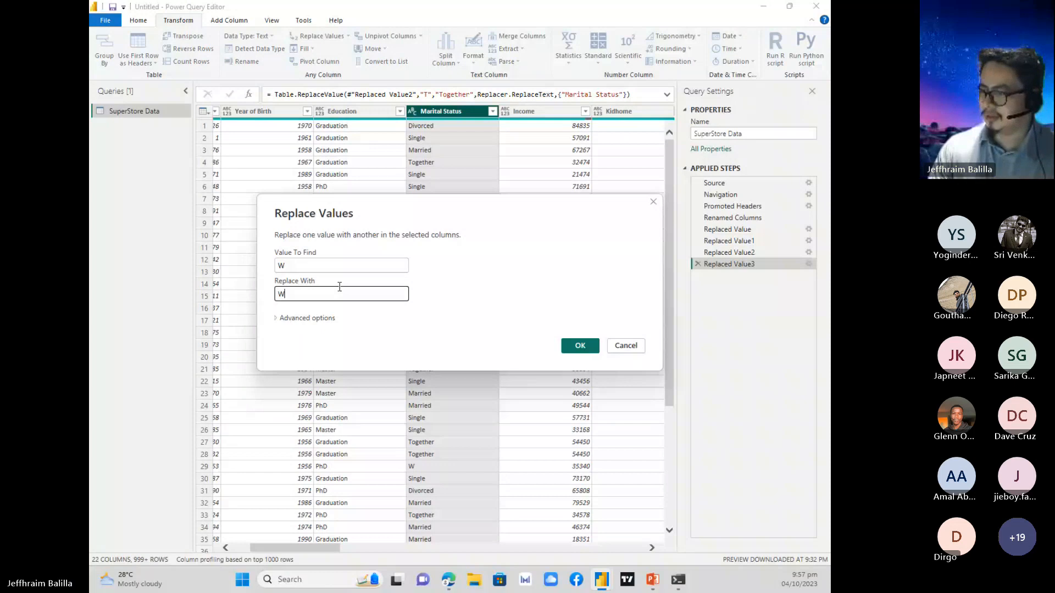
pyautogui.write('idowed')
pyautogui.click(576, 347)
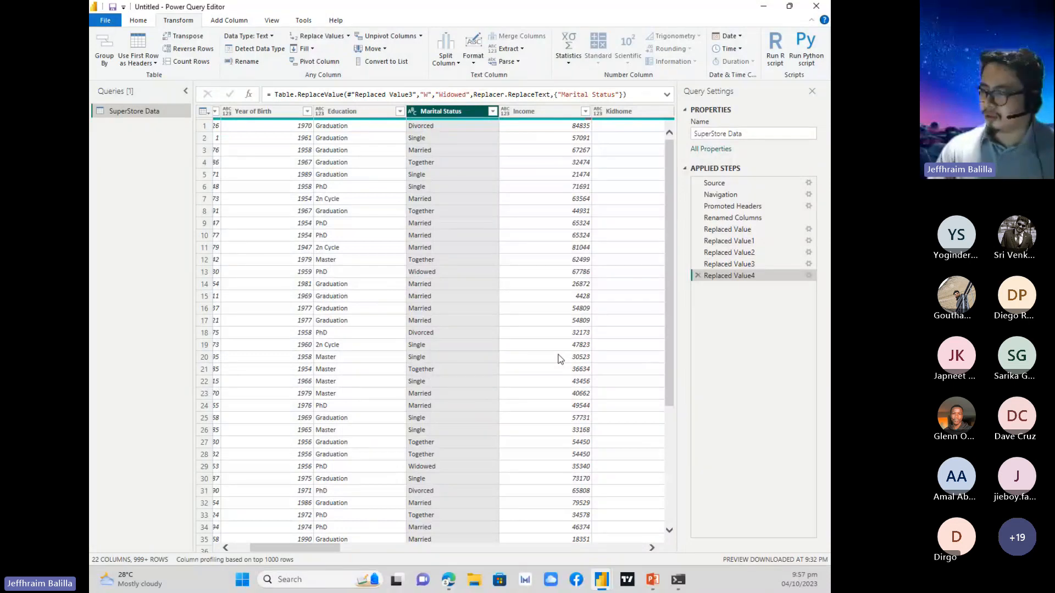
pyautogui.click(762, 10)
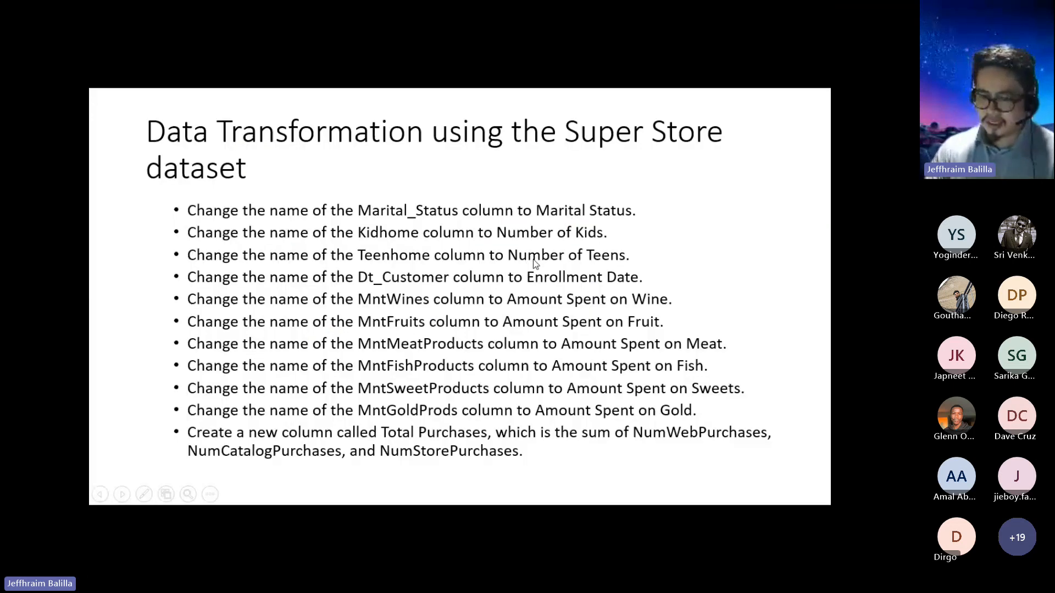
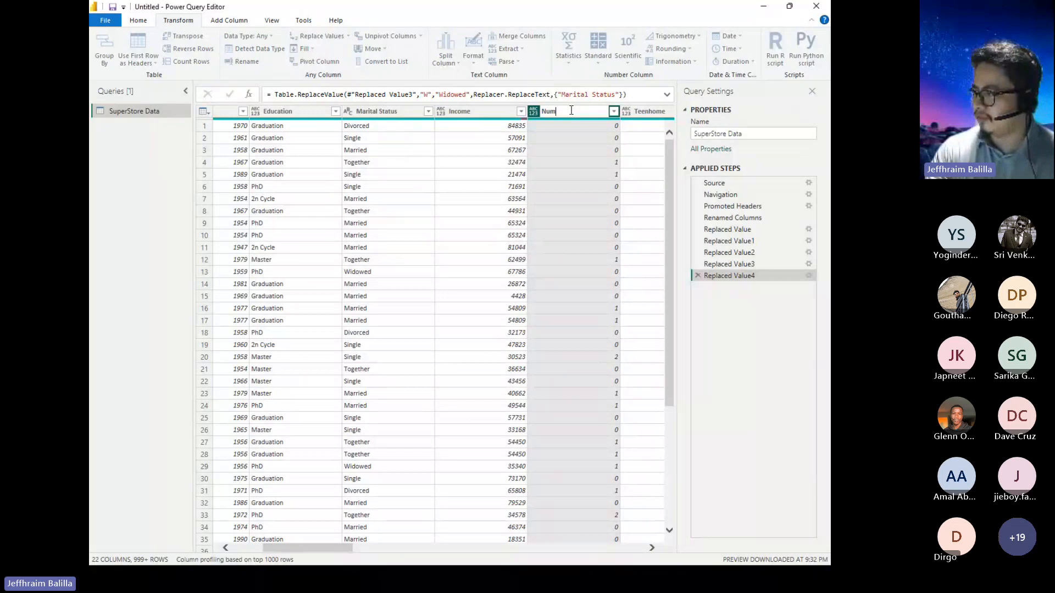
# Rename the Kidhome column to Number of Kids and the Teenhome column to Number of Teens.
pyautogui.write('ber of Kids')
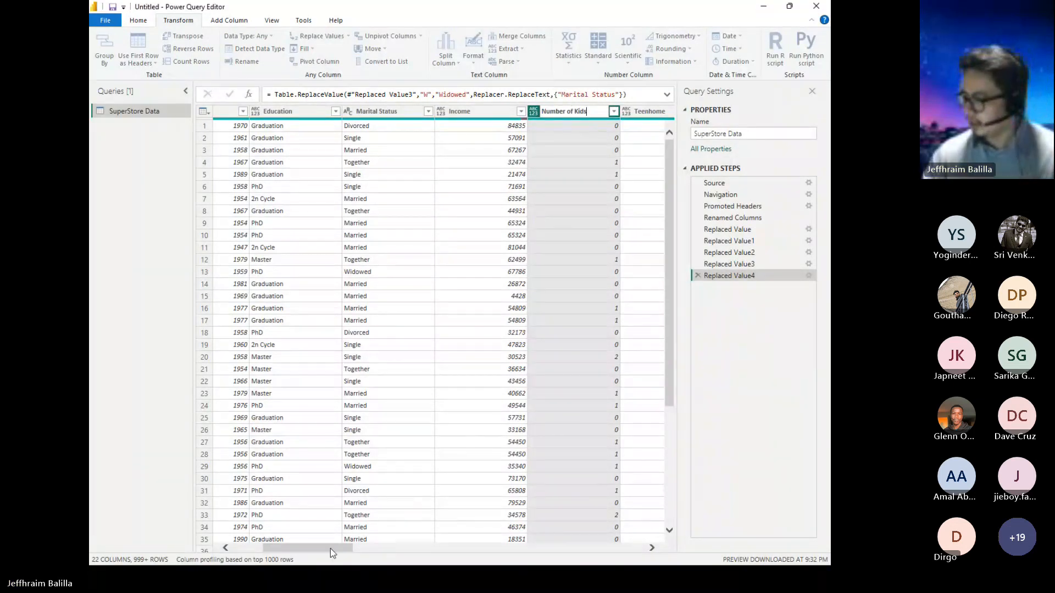
pyautogui.press('Return')
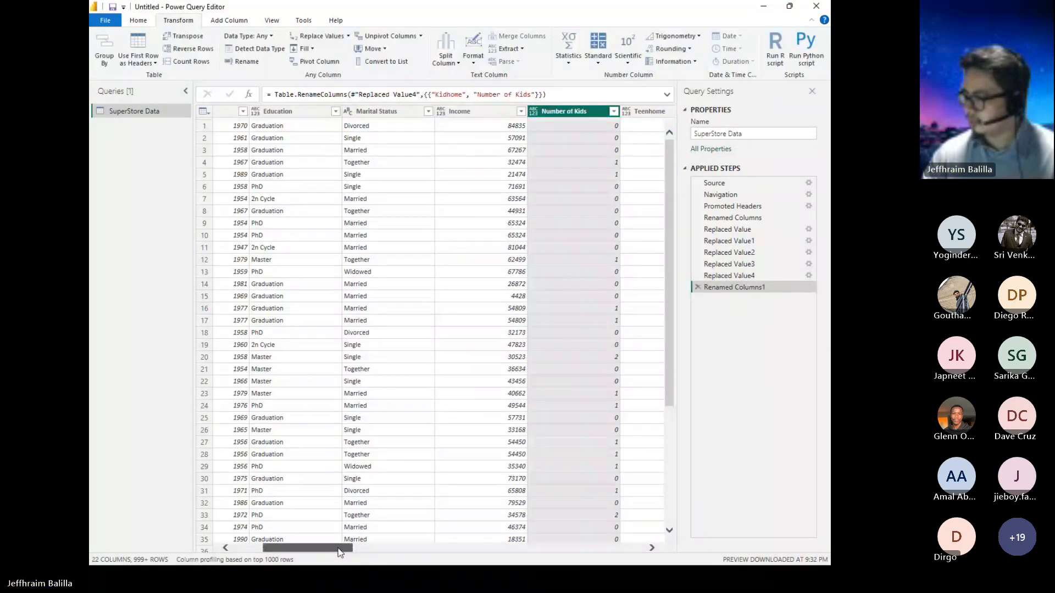
pyautogui.moveTo(339, 550); pyautogui.dragTo(376, 551)
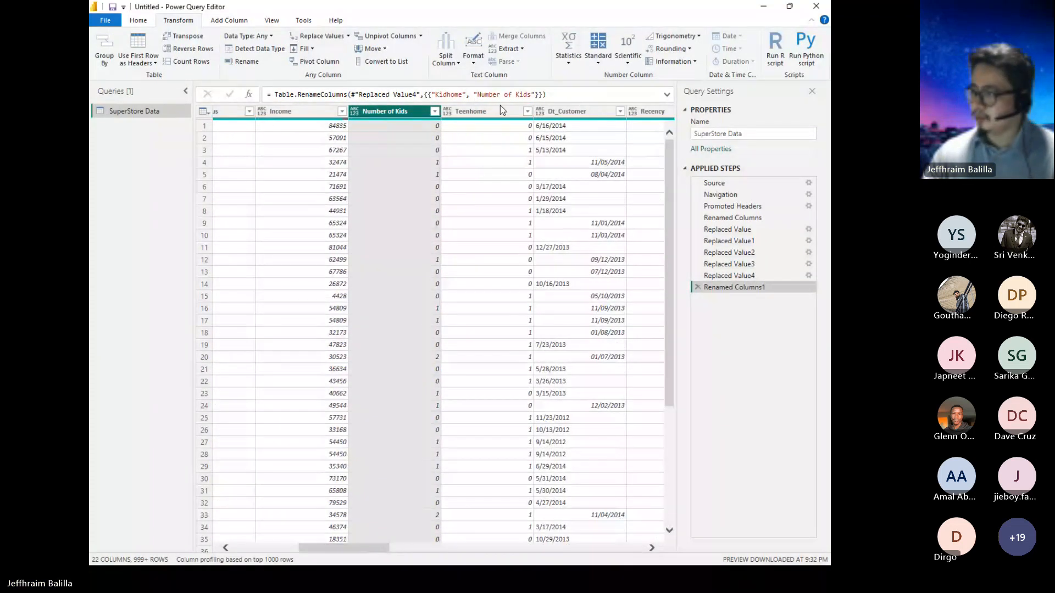
pyautogui.doubleClick(499, 112)
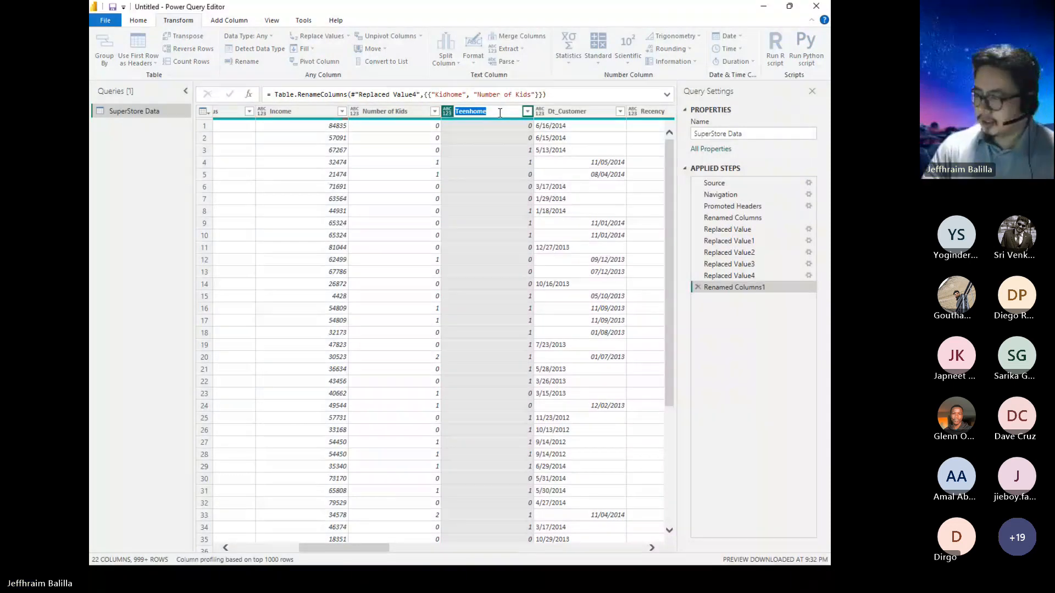
pyautogui.write('Number of Teens')
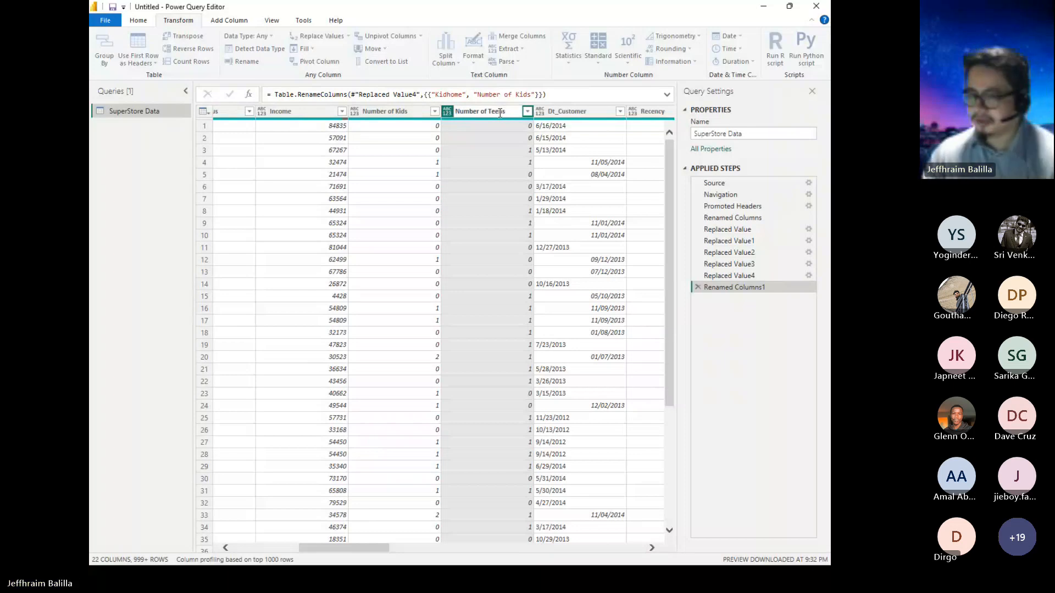
pyautogui.press('Return')
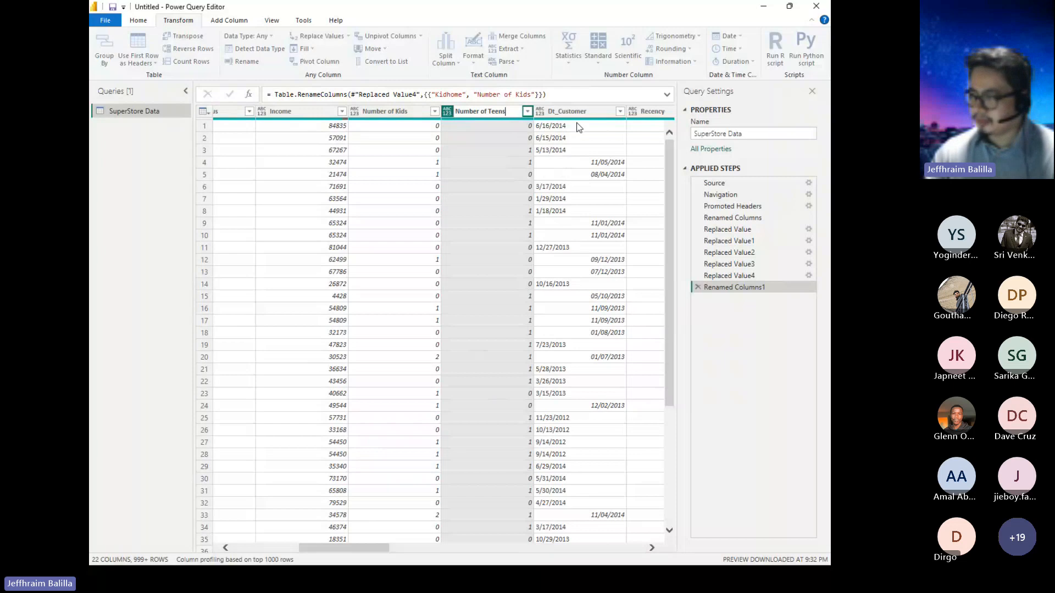
# Rename the Dt_Customer column to Enrollment.
pyautogui.doubleClick(588, 113)
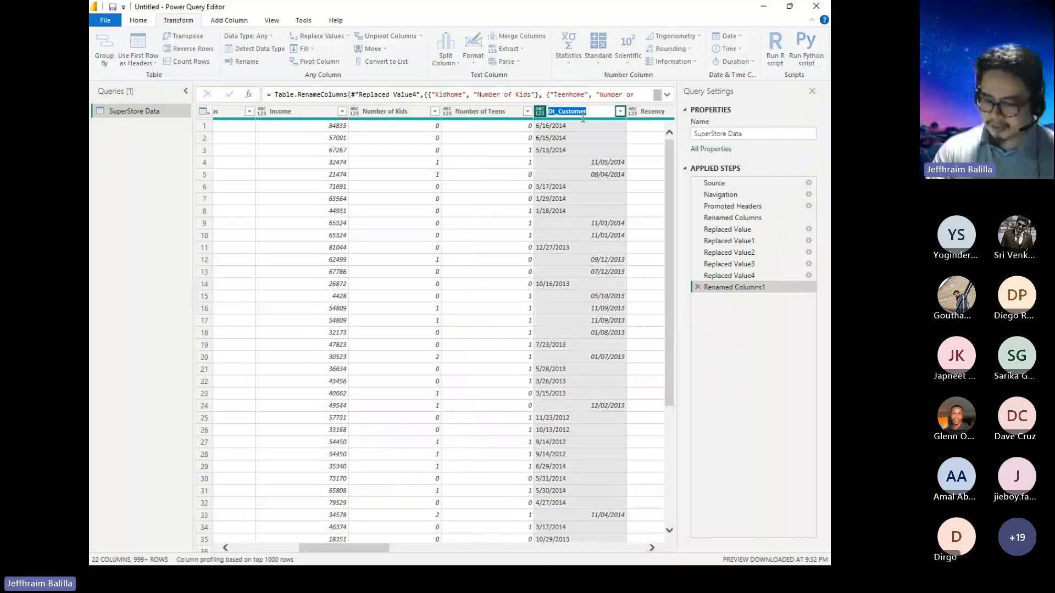
pyautogui.write('Enrol')
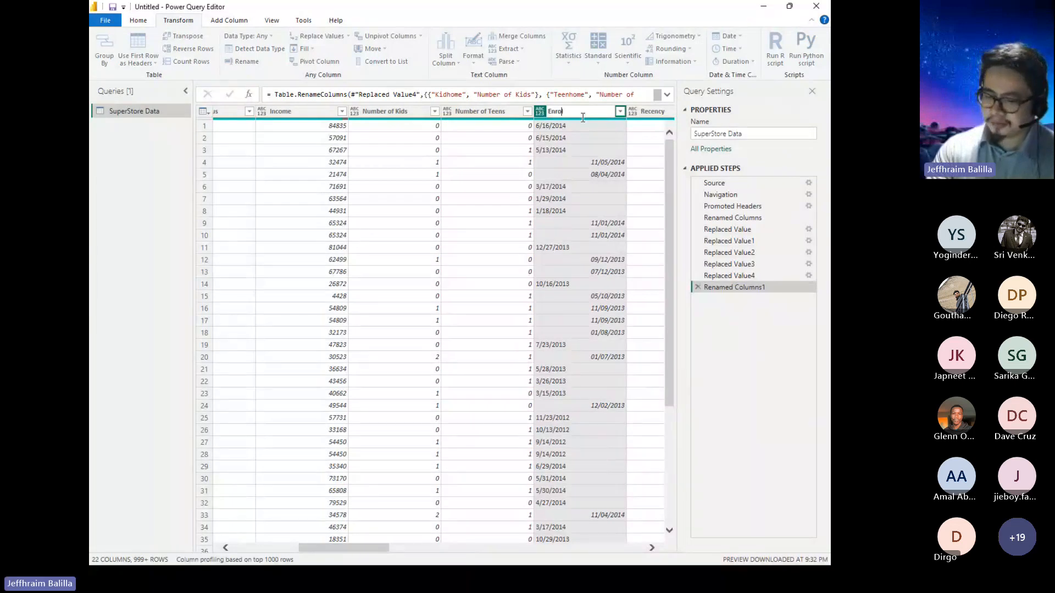
pyautogui.write('lment')
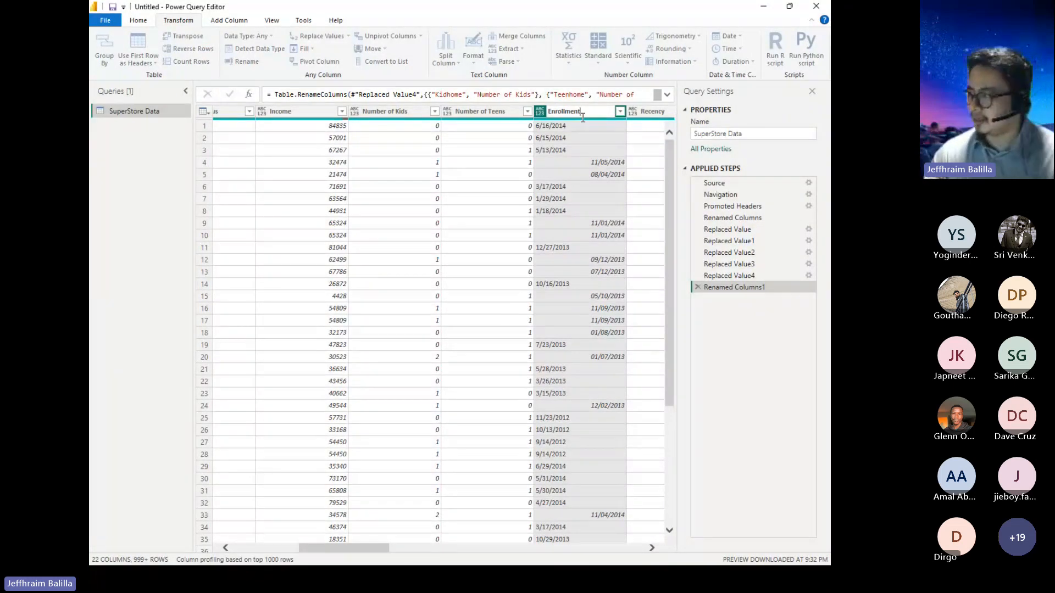
pyautogui.press('Return')
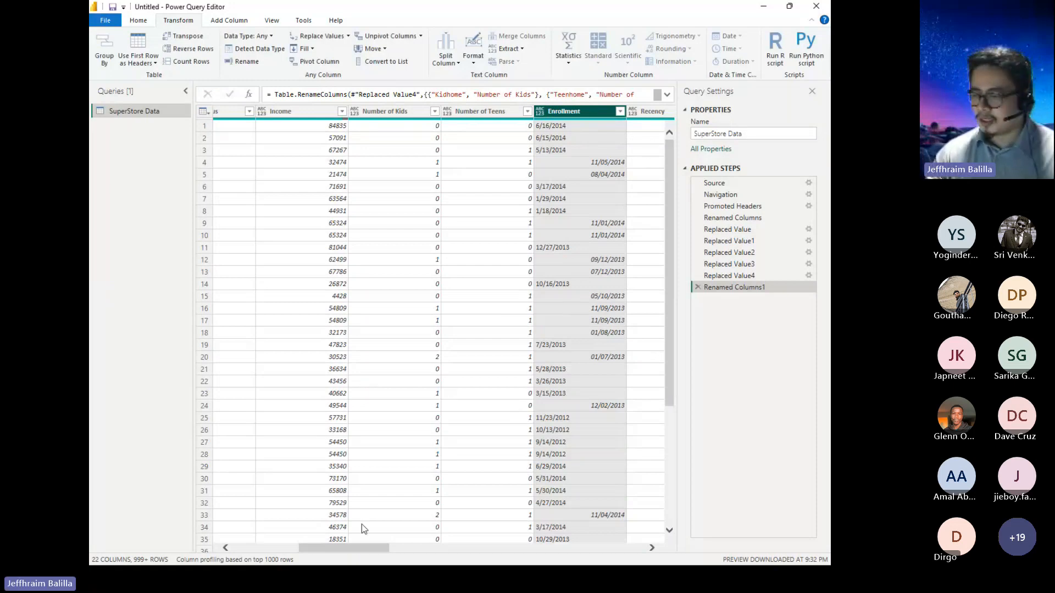
# Rename the MntWines column to Amount Spent on Wine.
pyautogui.moveTo(358, 548); pyautogui.dragTo(417, 548)
pyautogui.doubleClick(478, 112)
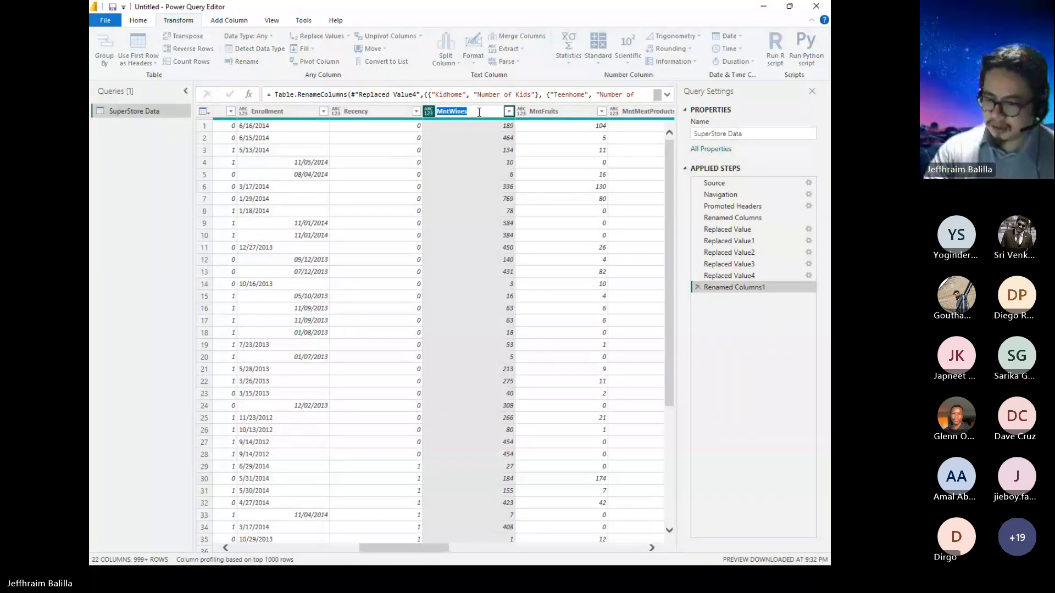
pyautogui.write('Amount')
pyautogui.press('Return')
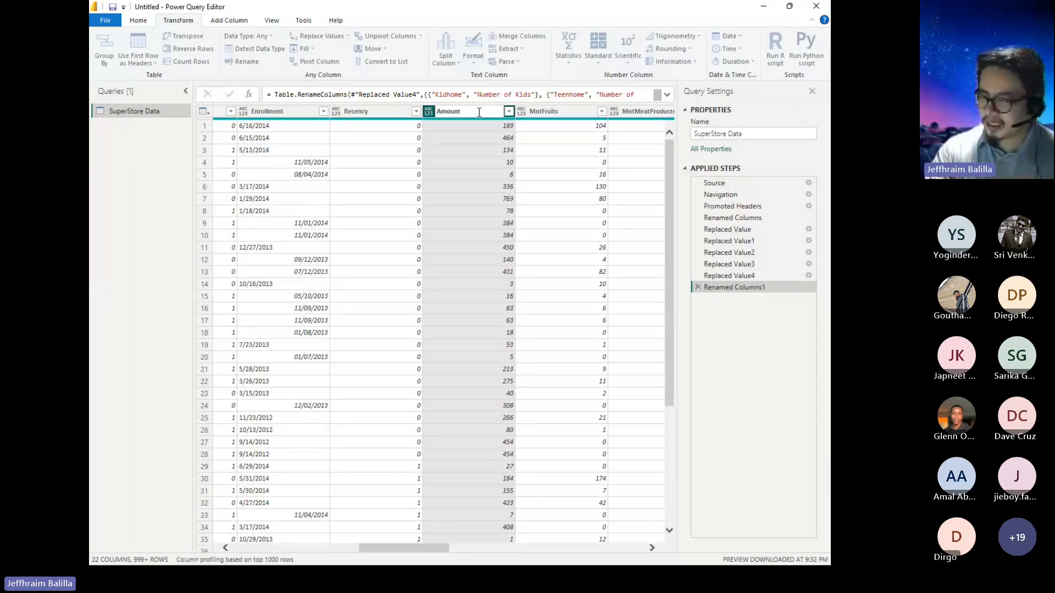
pyautogui.write('Spent in Wine')
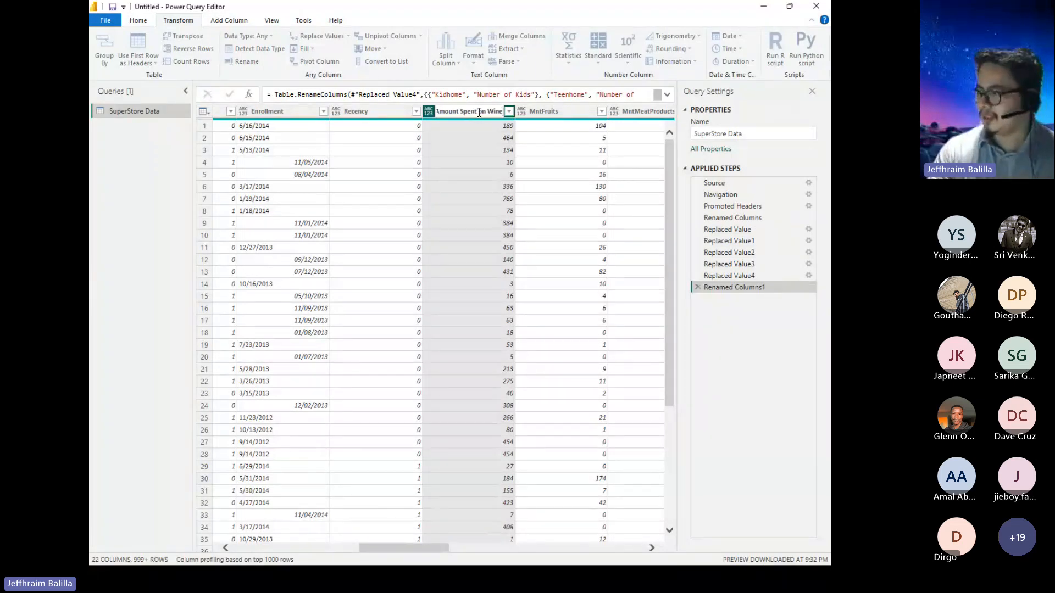
# Rename the MntFruits column to Amount Spent on Fruits.
pyautogui.doubleClick(564, 111)
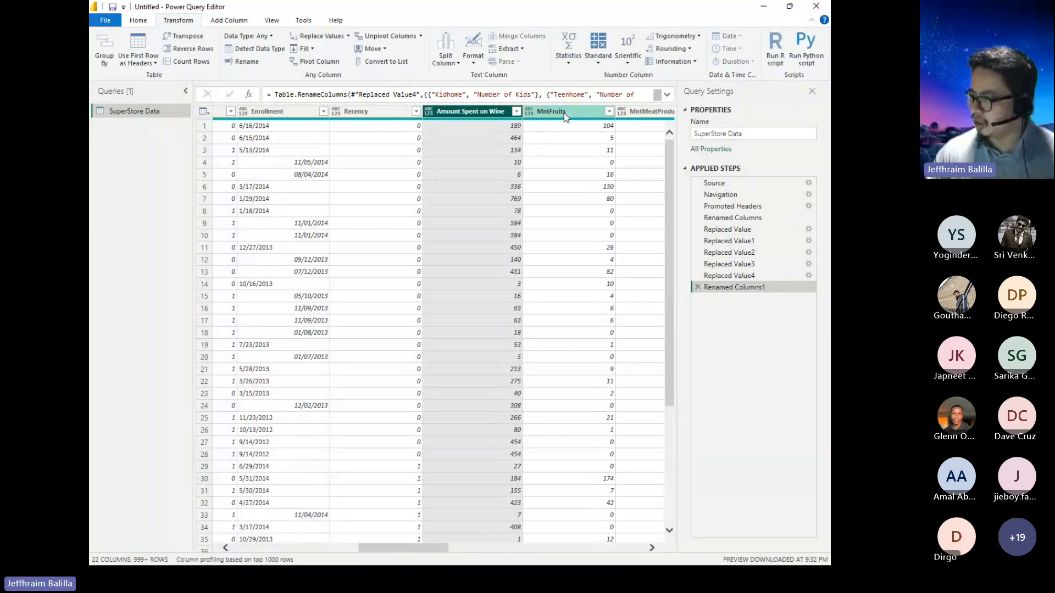
pyautogui.write('Amount')
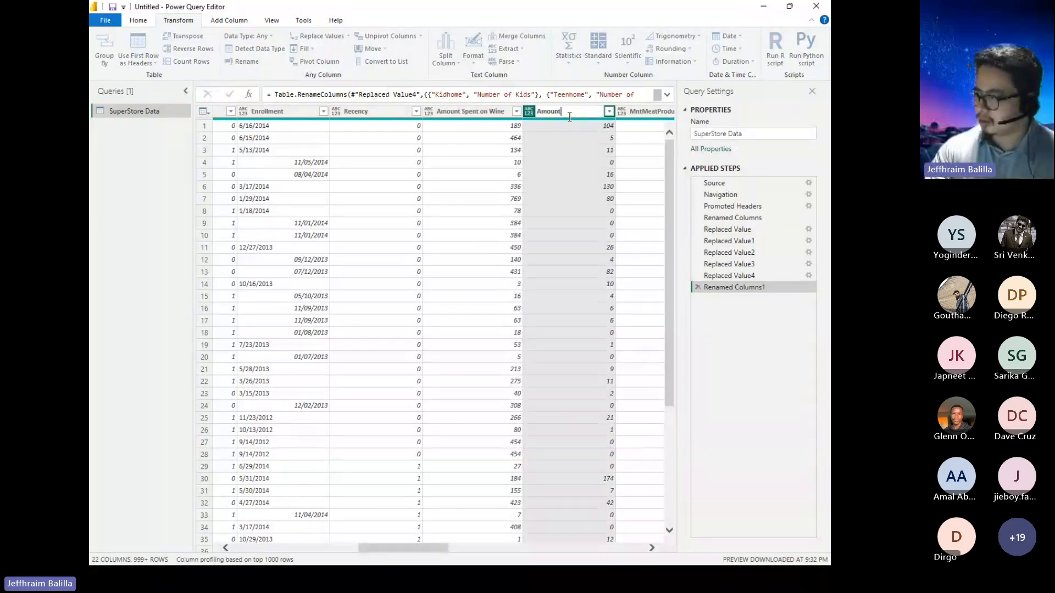
pyautogui.write(' Spent')
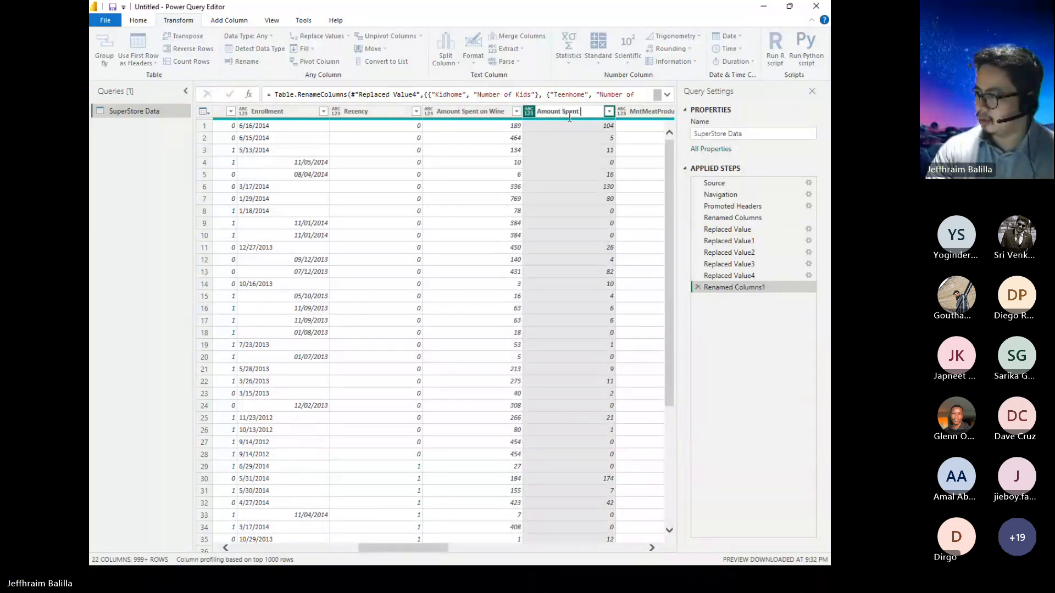
pyautogui.write(' on Frui')
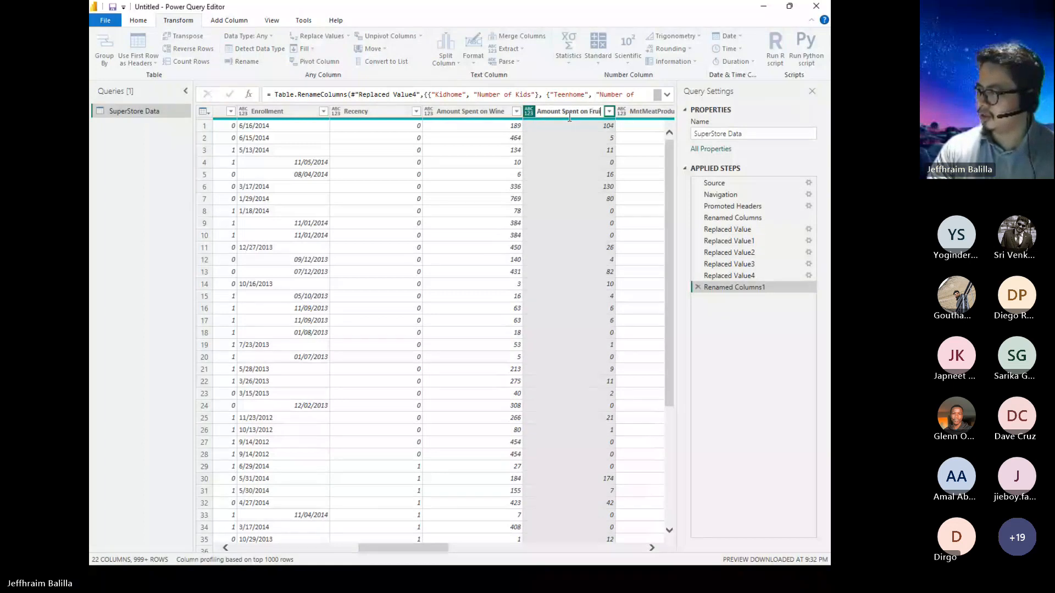
pyautogui.write('ts')
pyautogui.press('Return')
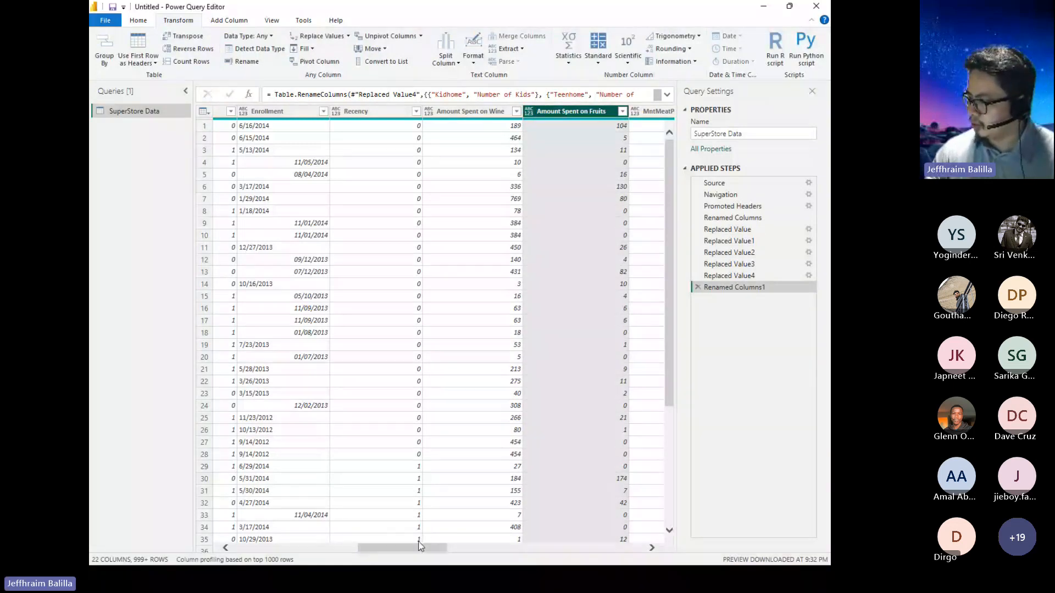
# Rename the MntMeatProducts column to Amount Spent on Mear.
pyautogui.moveTo(424, 547); pyautogui.dragTo(452, 549)
pyautogui.doubleClick(504, 112)
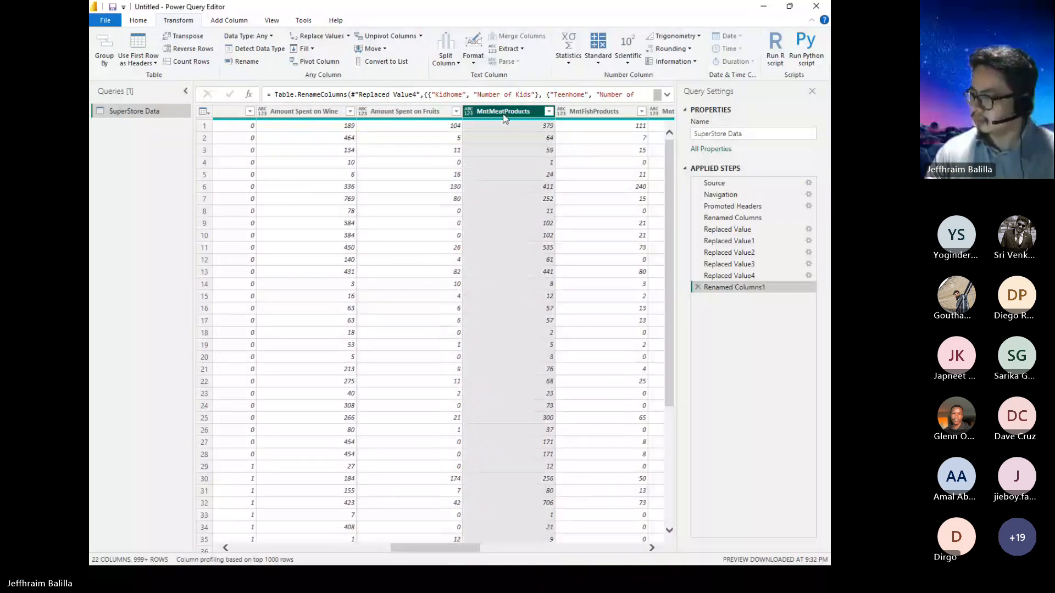
pyautogui.write('Amou')
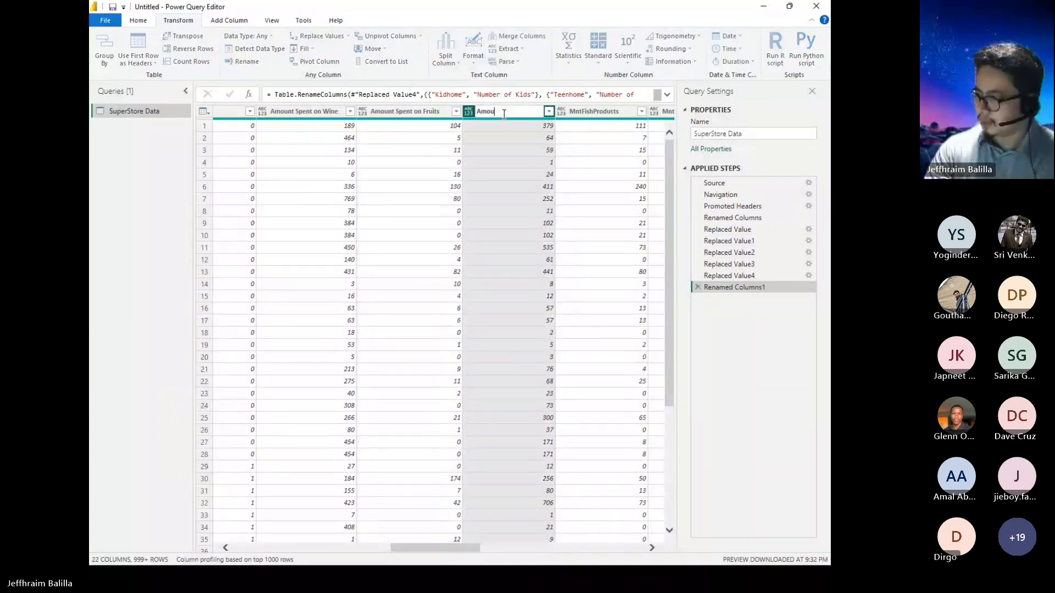
pyautogui.write('nt Spent on')
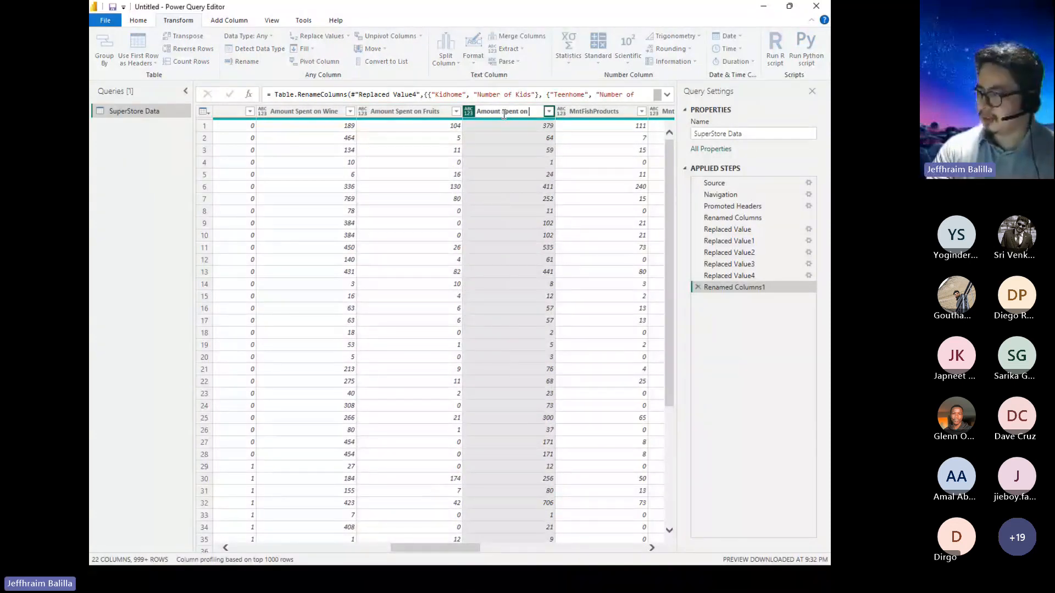
pyautogui.write(' Meat')
# Rename the MntFishProducts column to Amount Spent on Fish.
pyautogui.doubleClick(604, 112)
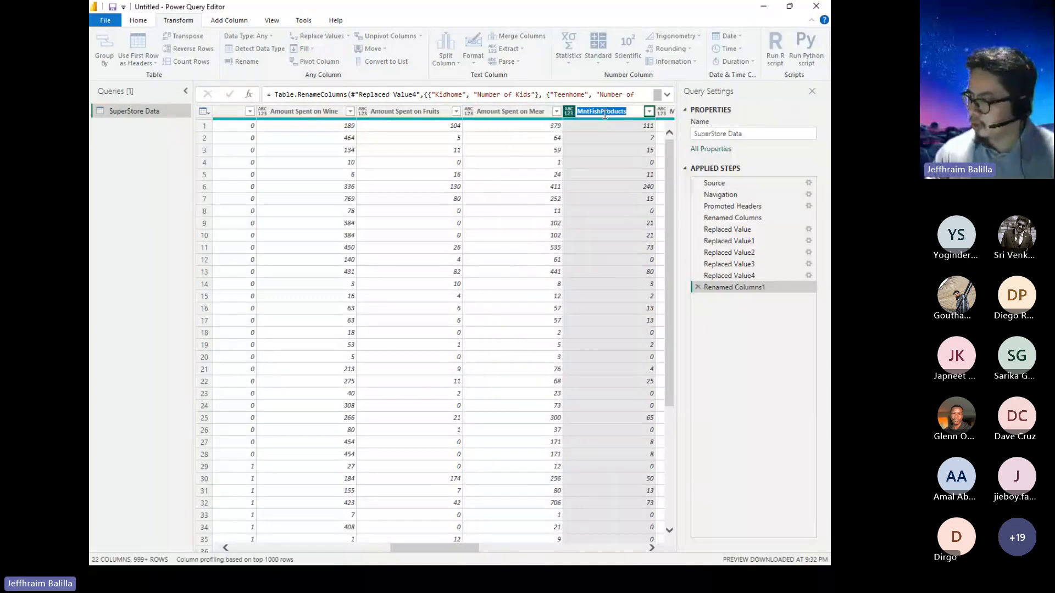
pyautogui.write('Amount S')
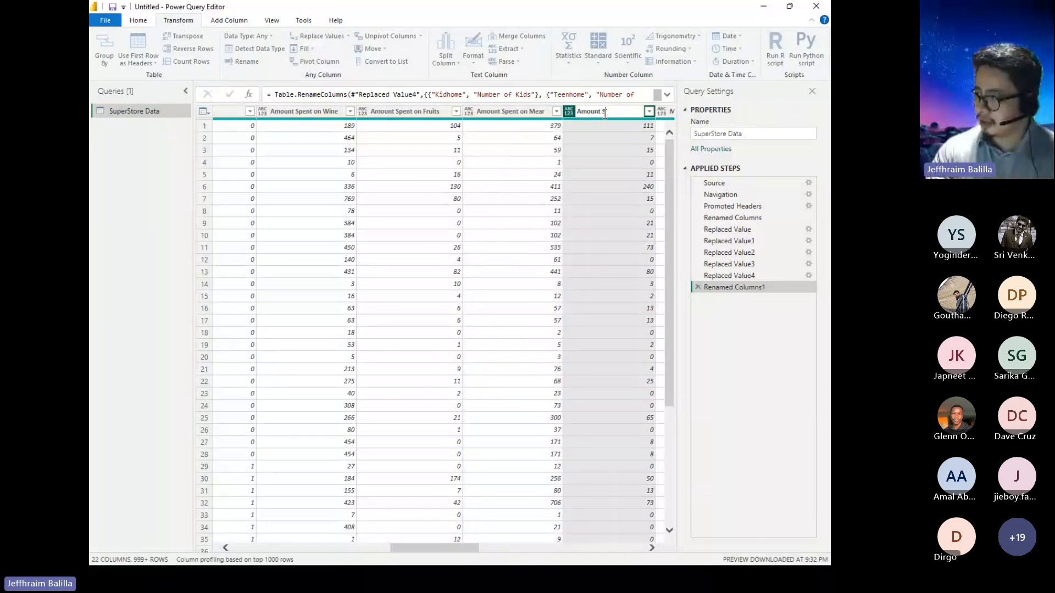
pyautogui.write('pent on ')
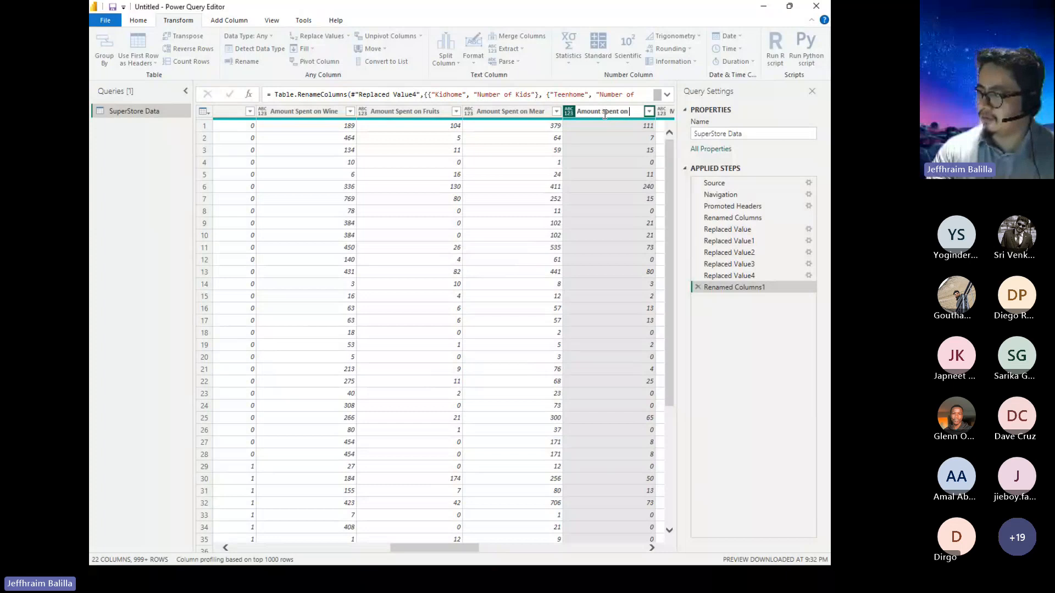
pyautogui.write('Fish')
pyautogui.press('Return')
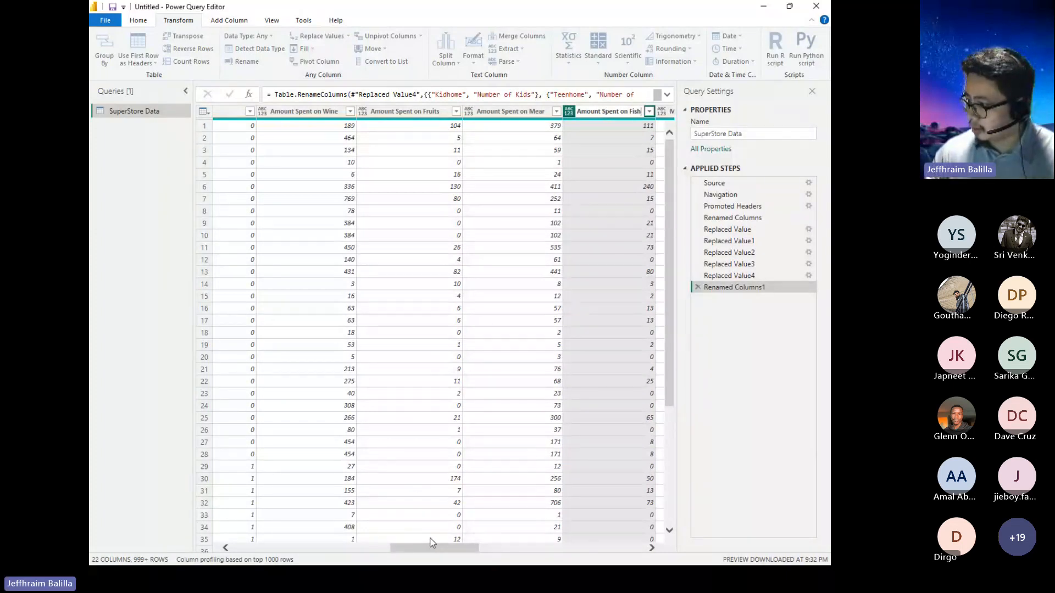
# Rename the MntSweetProducts column to Amount Spent on Sweets.
pyautogui.moveTo(437, 547); pyautogui.dragTo(481, 547)
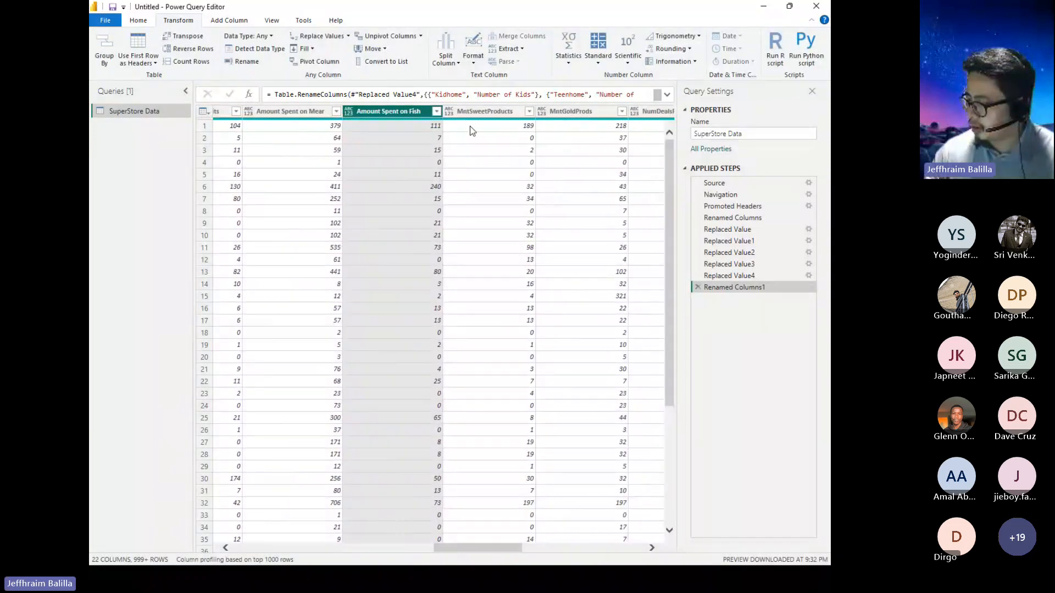
pyautogui.doubleClick(481, 111)
pyautogui.write('Amoun')
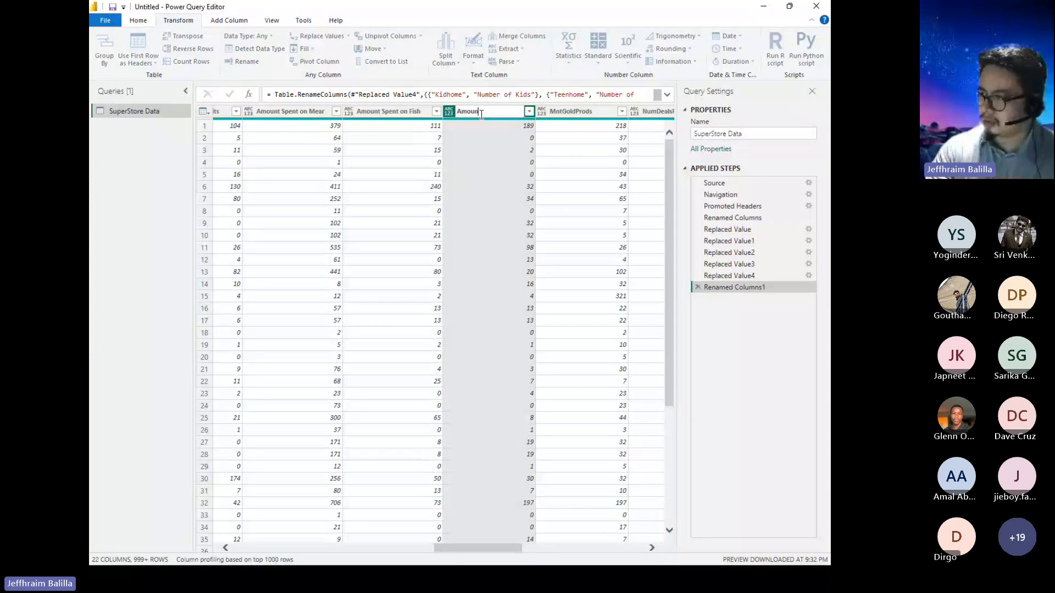
pyautogui.write('t Spent on Sweets')
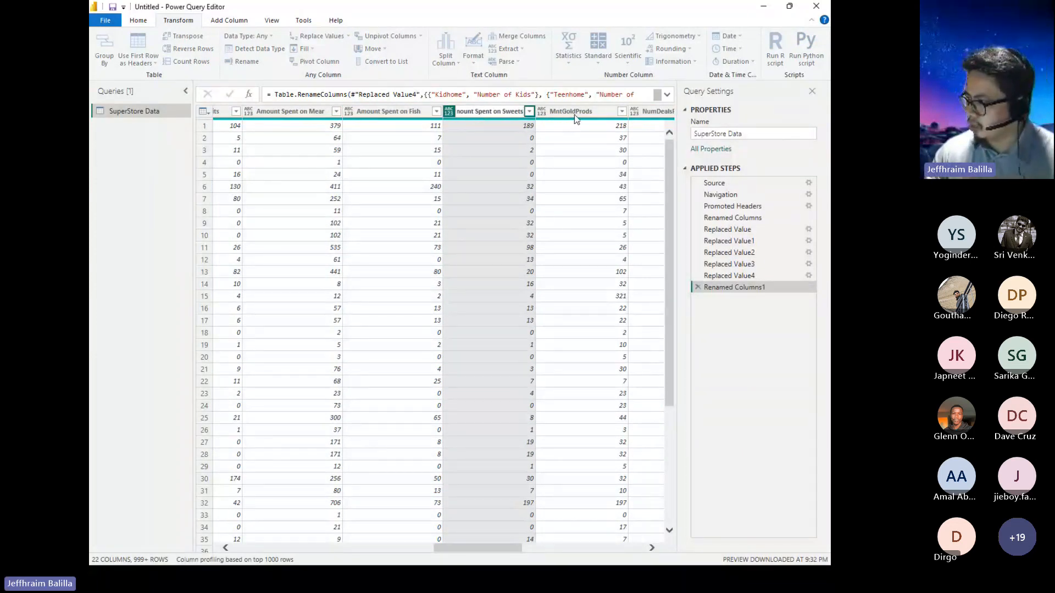
pyautogui.press('Return')
# Rename the MntGoldProds column to Amount Spent on Gold.
pyautogui.doubleClick(575, 114)
pyautogui.write('Am')
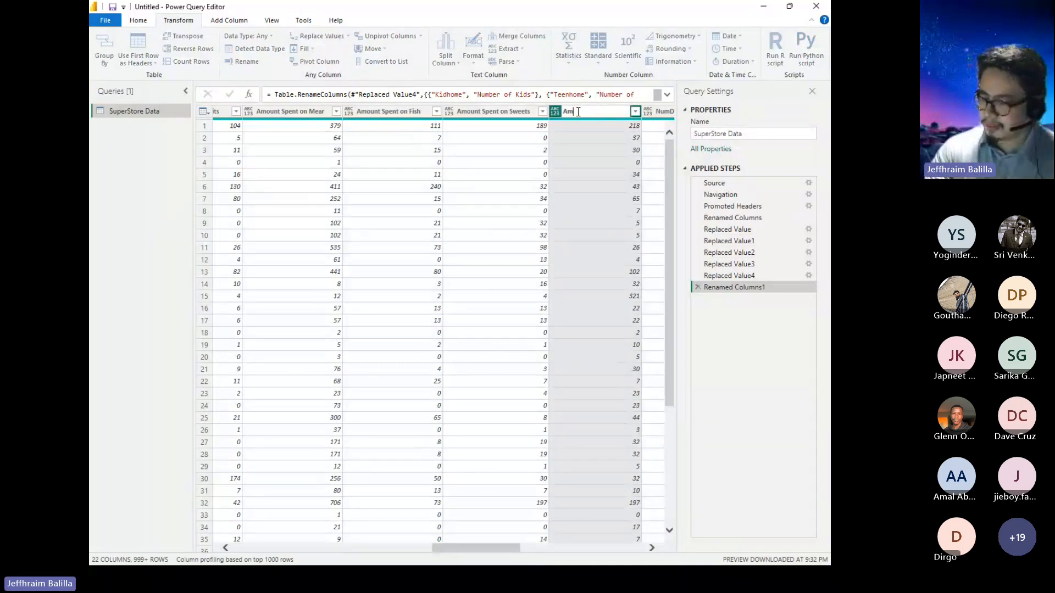
pyautogui.write('ount Spent on Gold')
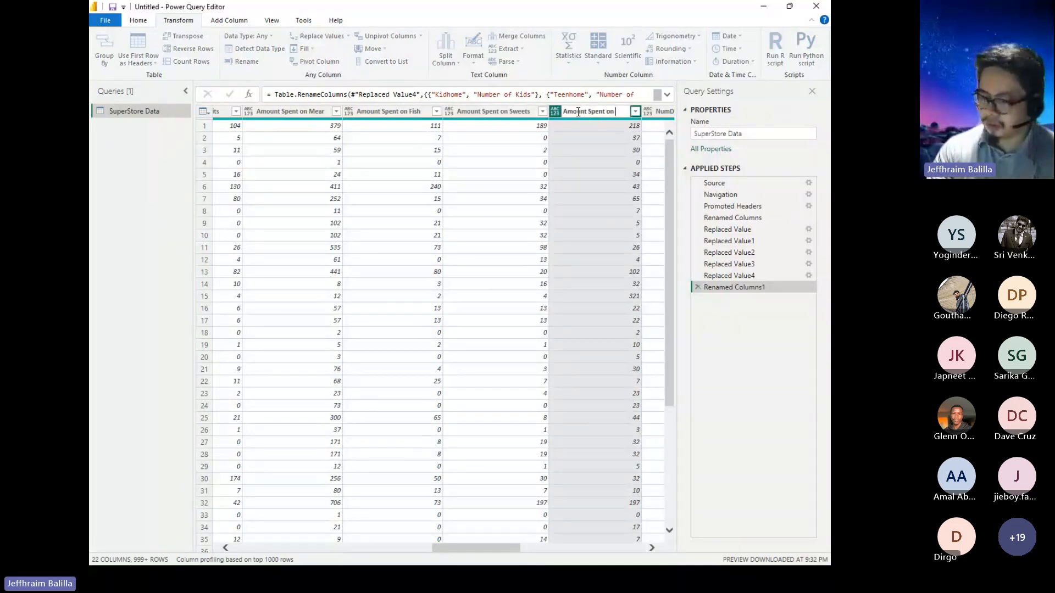
pyautogui.press('Return')
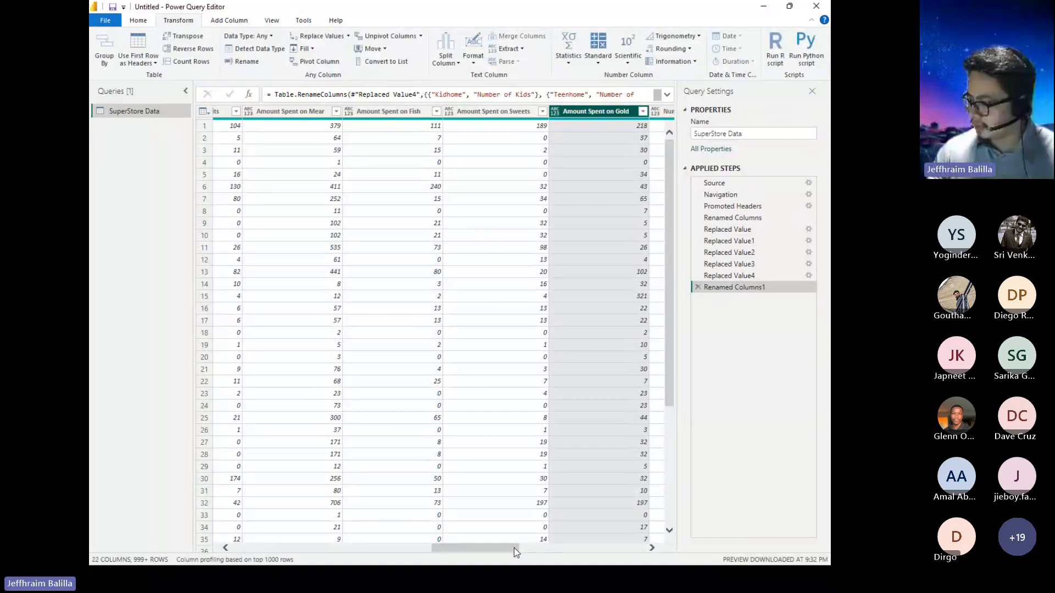
# Examine the NumWebPurchases, NumCatalogPurchases and NumStorePurchases columns as candidates for a calculated total.
pyautogui.moveTo(516, 551); pyautogui.dragTo(565, 551)
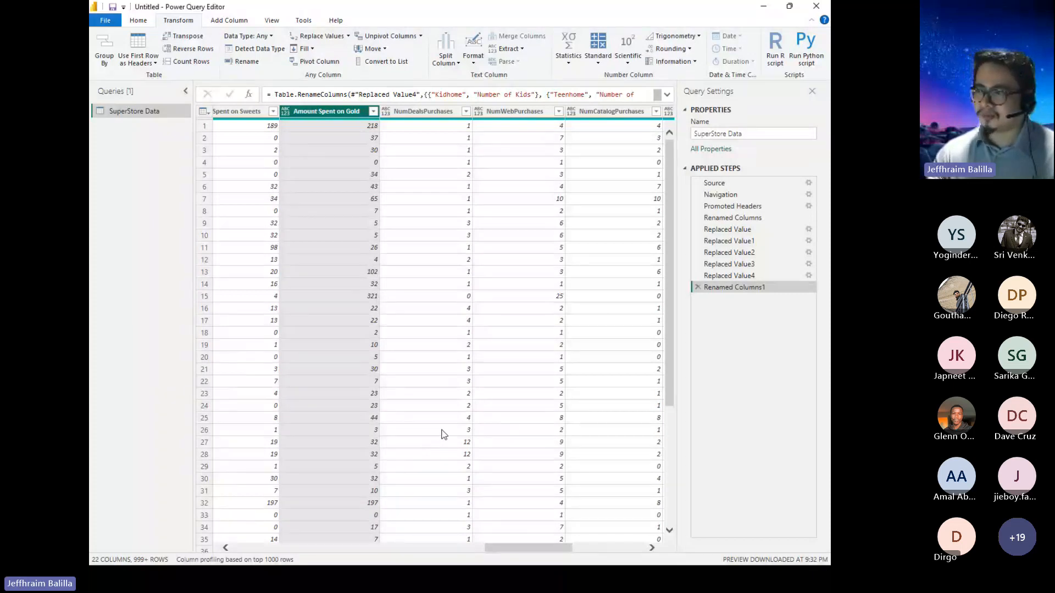
pyautogui.click(234, 22)
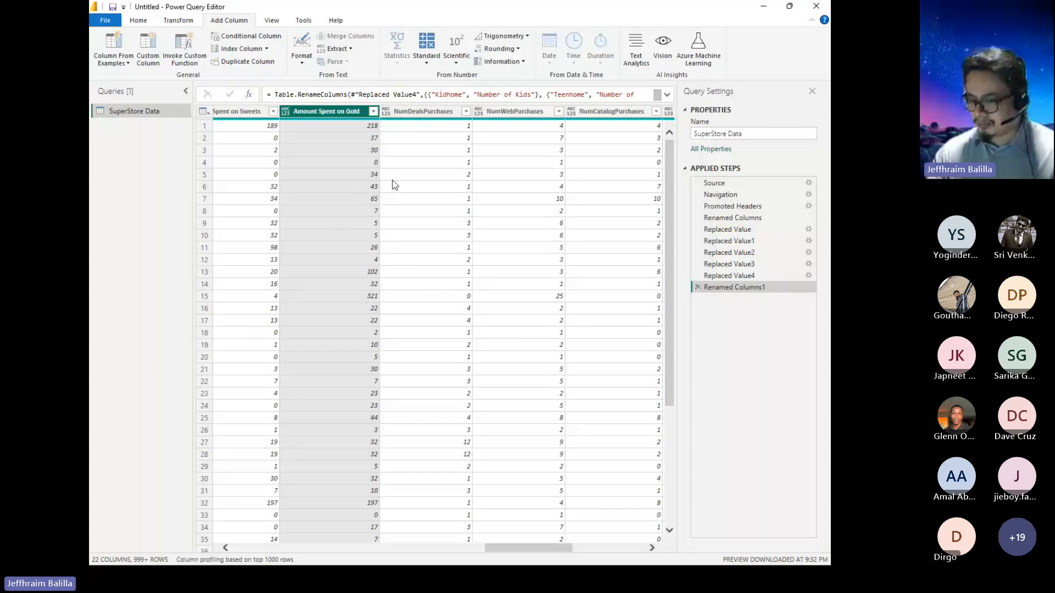
pyautogui.click(509, 112)
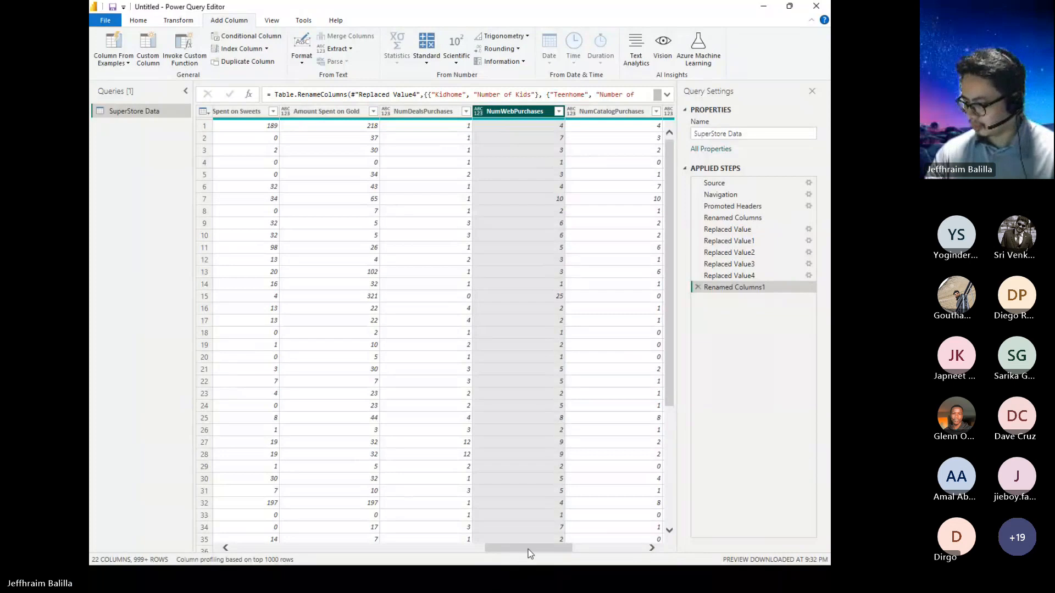
pyautogui.hscroll(1, 532, 548)
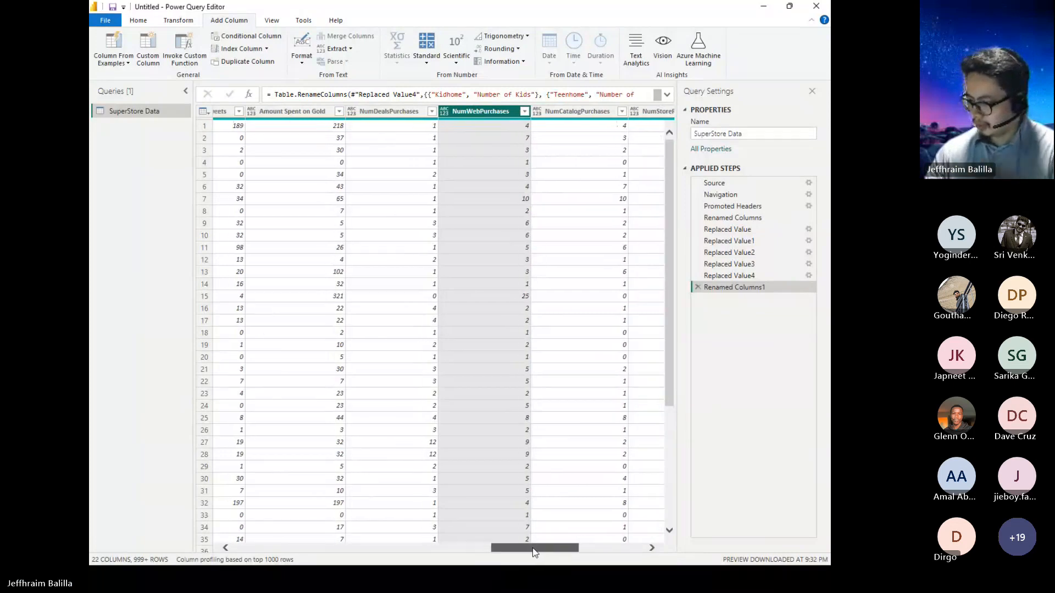
pyautogui.click(581, 116)
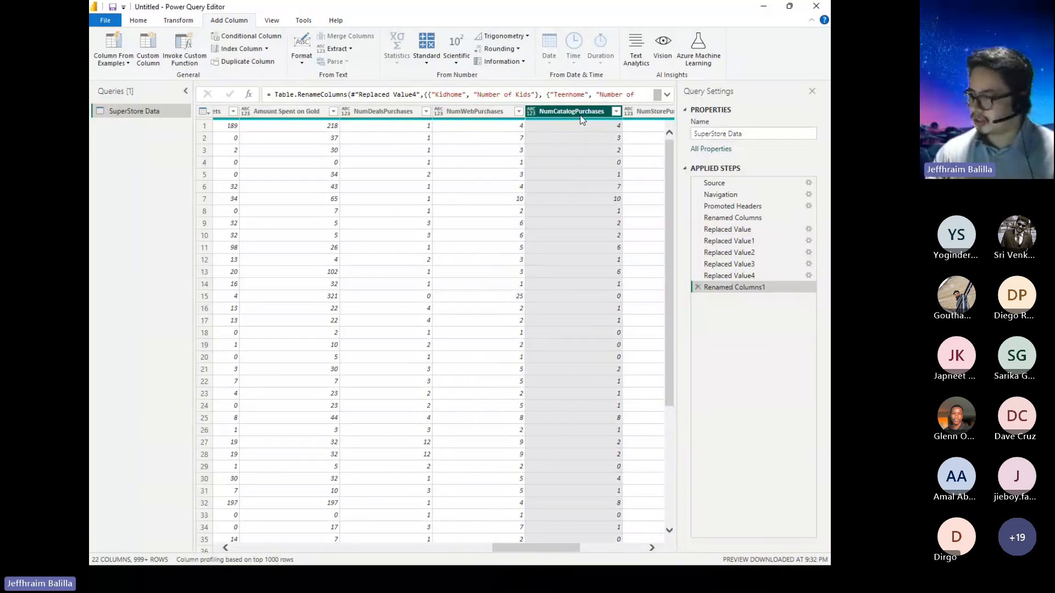
pyautogui.click(640, 113)
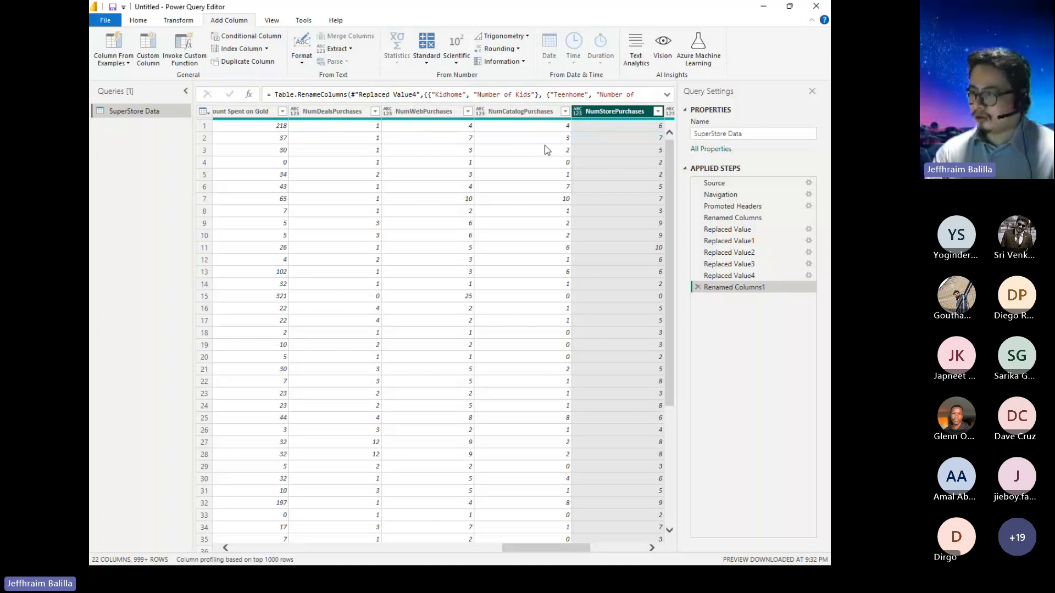
pyautogui.click(436, 114)
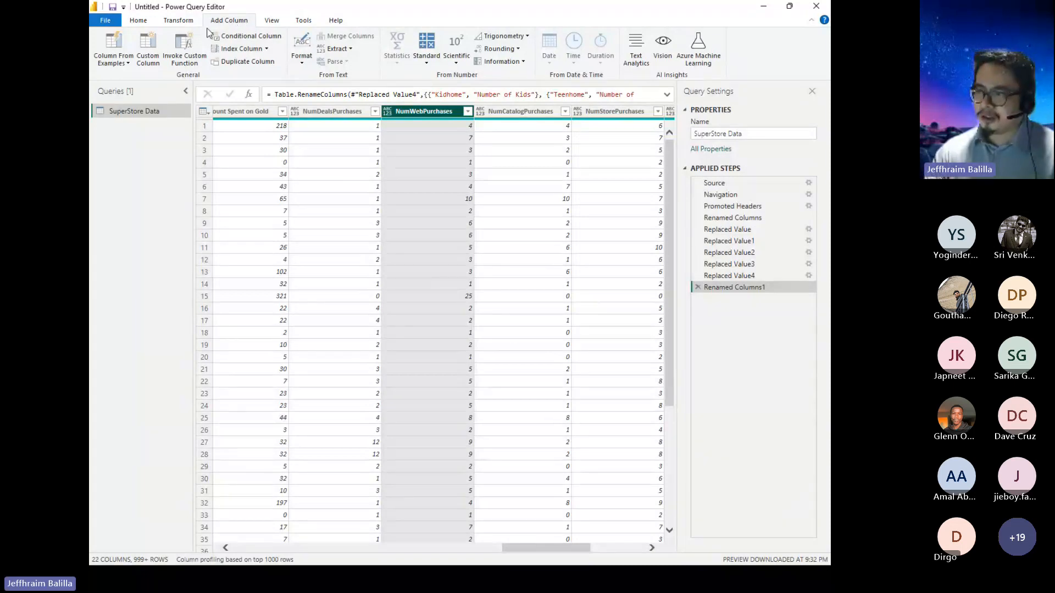
# Start a custom column and name it Total Purchases.
pyautogui.click(154, 68)
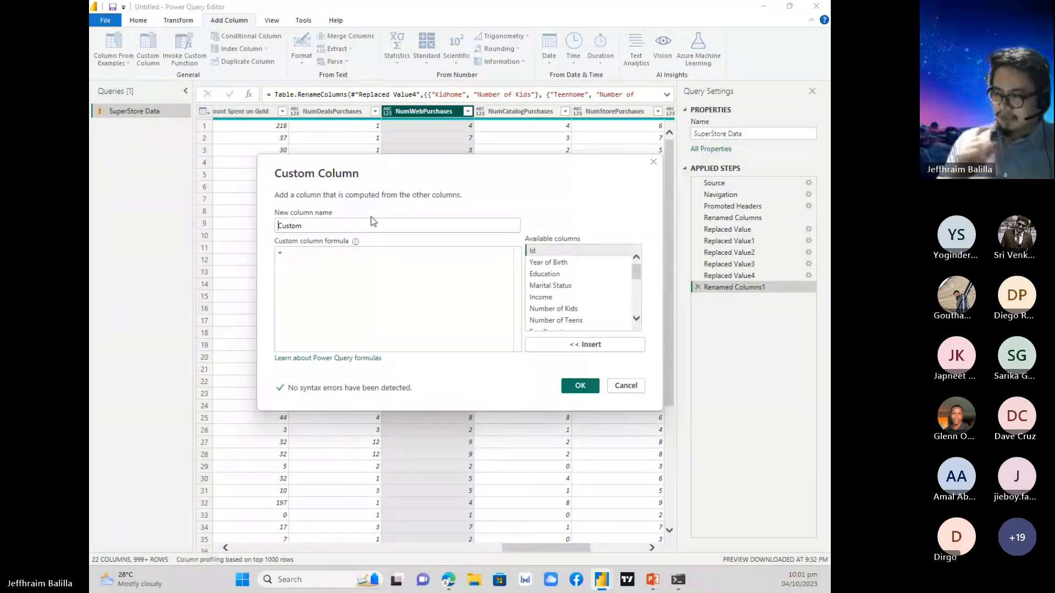
pyautogui.moveTo(318, 225); pyautogui.dragTo(276, 231)
pyautogui.write('T')
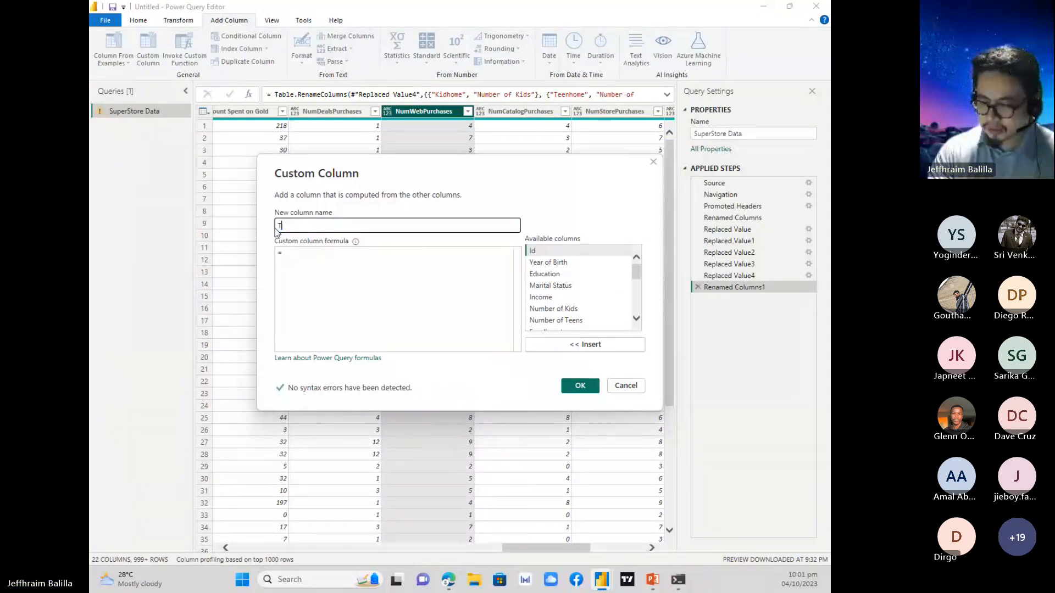
pyautogui.write('otal Purchases')
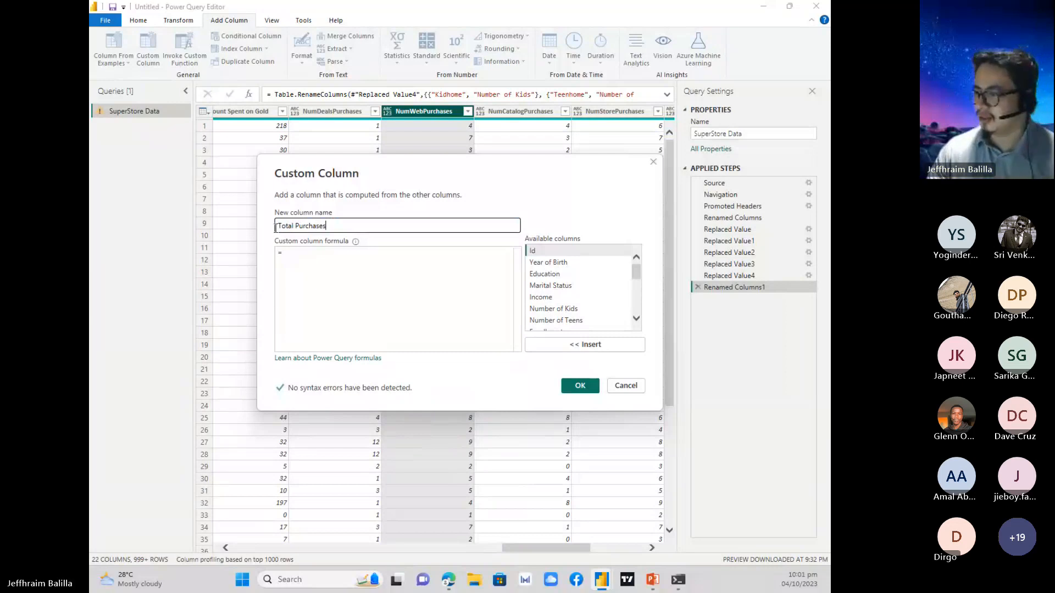
pyautogui.click(283, 261)
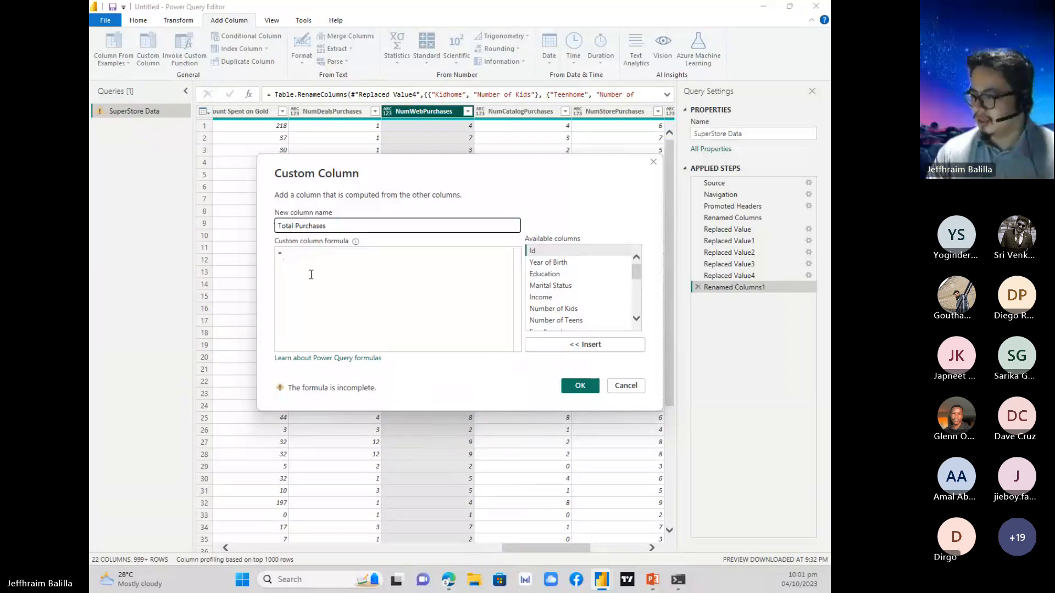
# Build the custom column formula as [NumWebPurchases]+[NumCatalogPurchases]+[NumStorePurchases].
pyautogui.click(313, 258)
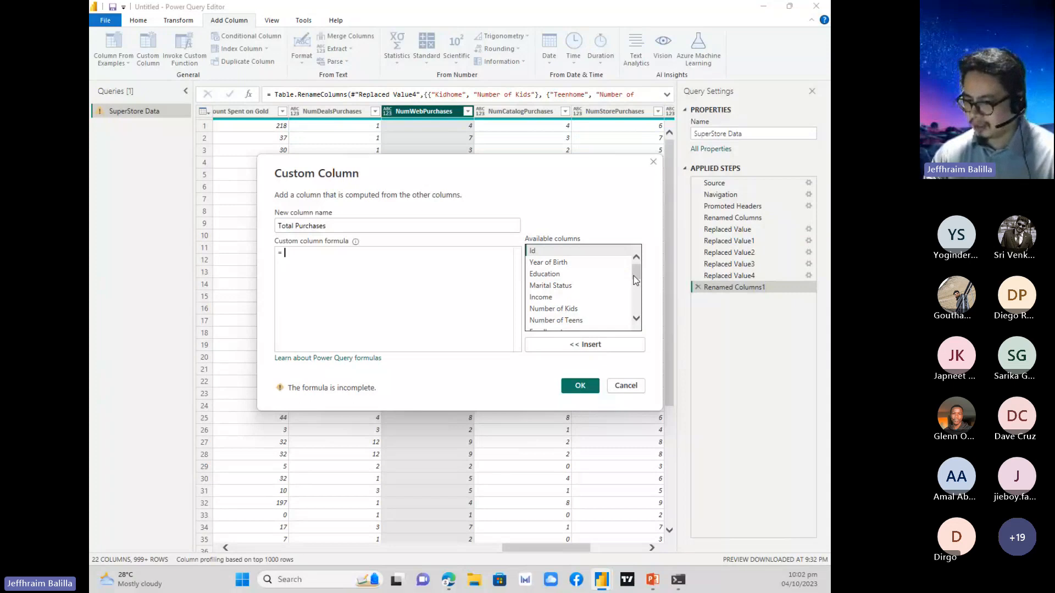
pyautogui.moveTo(637, 272); pyautogui.dragTo(645, 304)
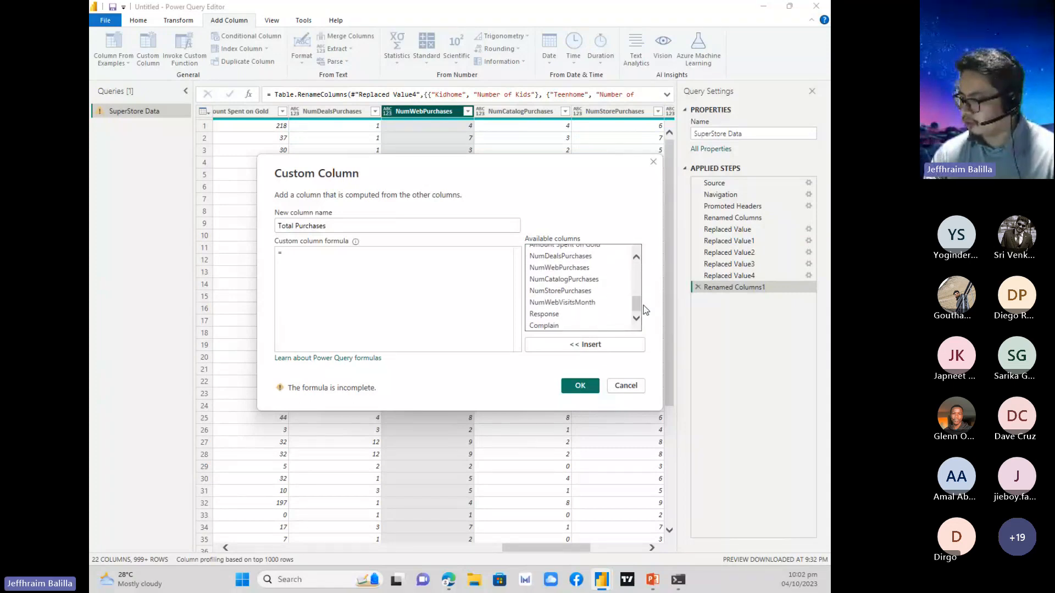
pyautogui.doubleClick(583, 269)
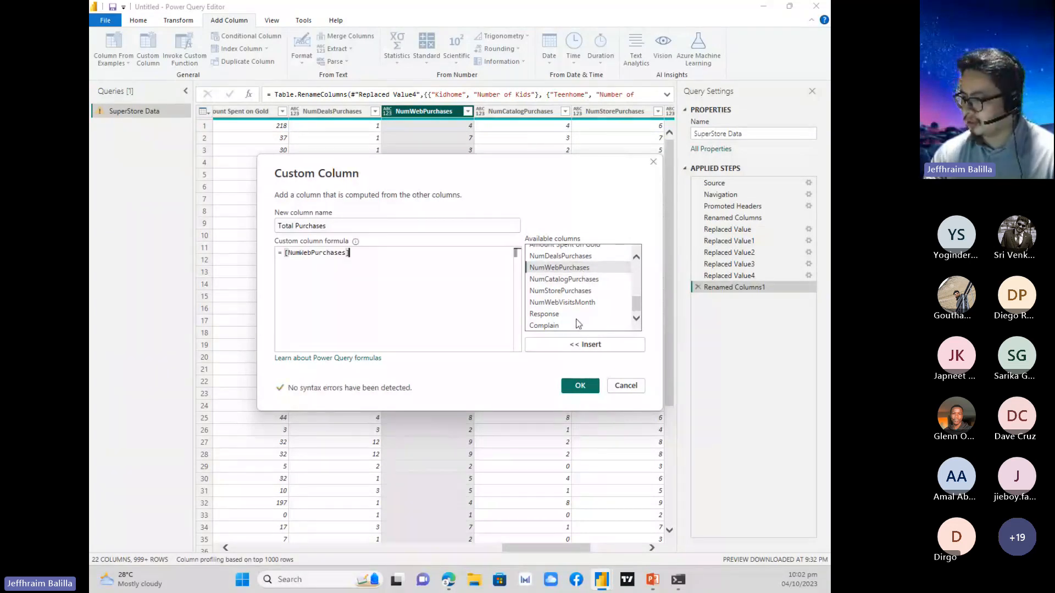
pyautogui.write('+')
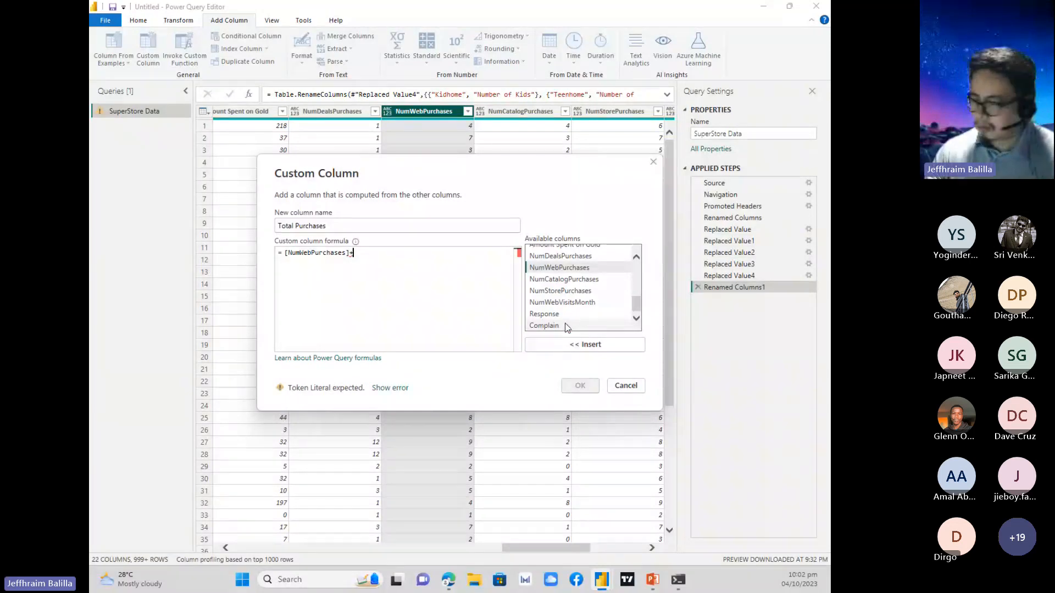
pyautogui.doubleClick(584, 279)
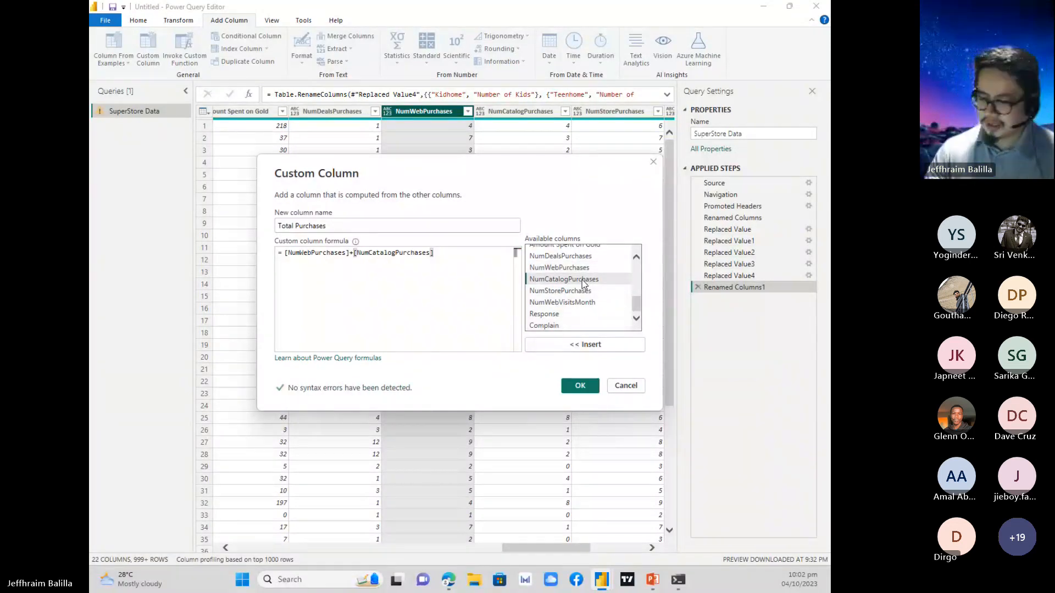
pyautogui.write('+')
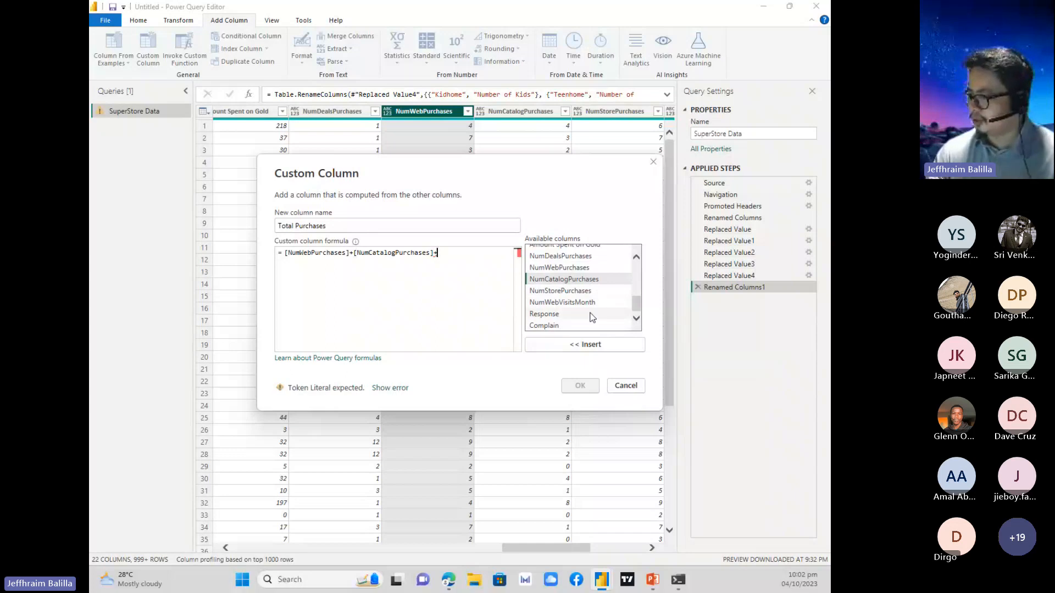
pyautogui.doubleClick(586, 292)
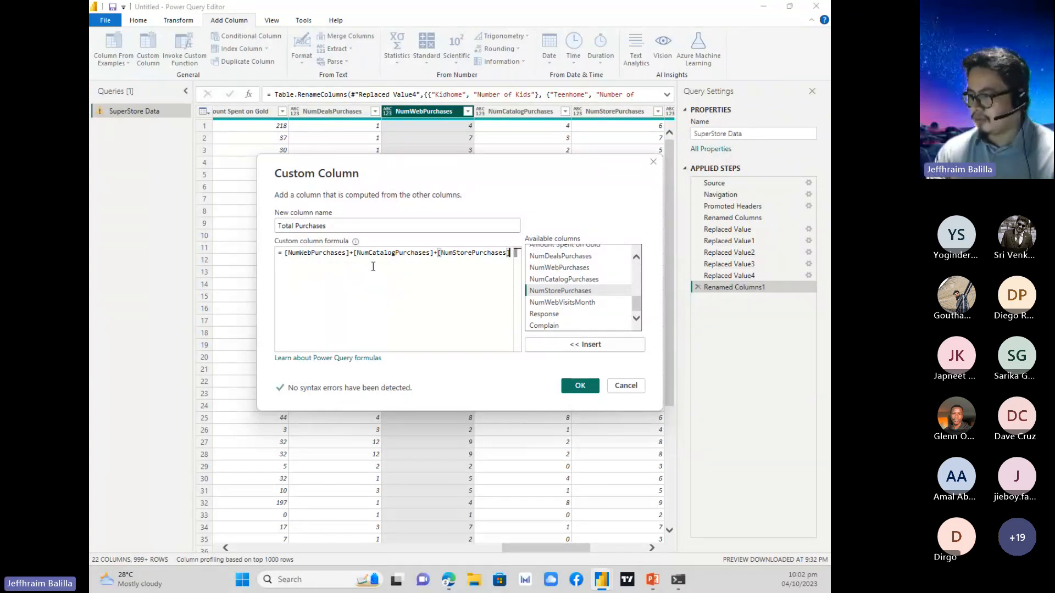
# Try a division sign in place of the plus sign before [NumStorePurchases] in the formula.
pyautogui.moveTo(335, 228); pyautogui.dragTo(282, 227)
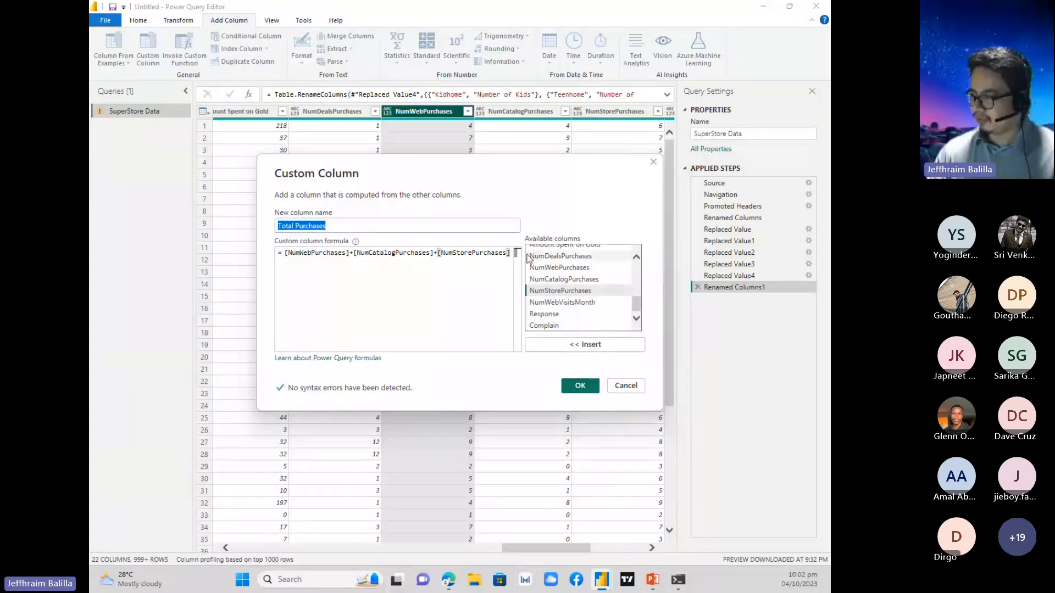
pyautogui.click(498, 252)
pyautogui.click(438, 253)
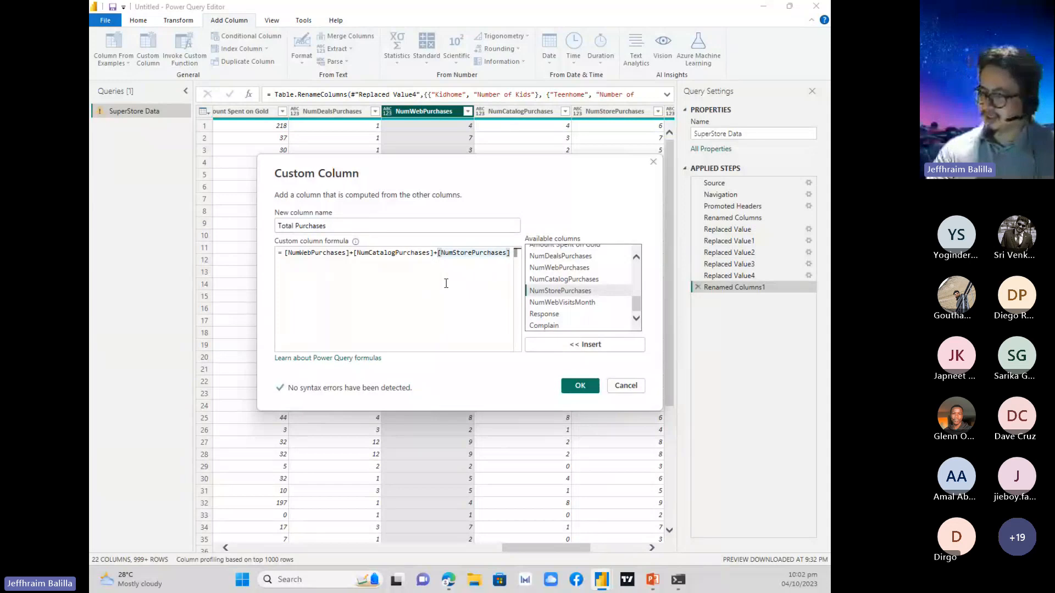
pyautogui.press('BackSpace')
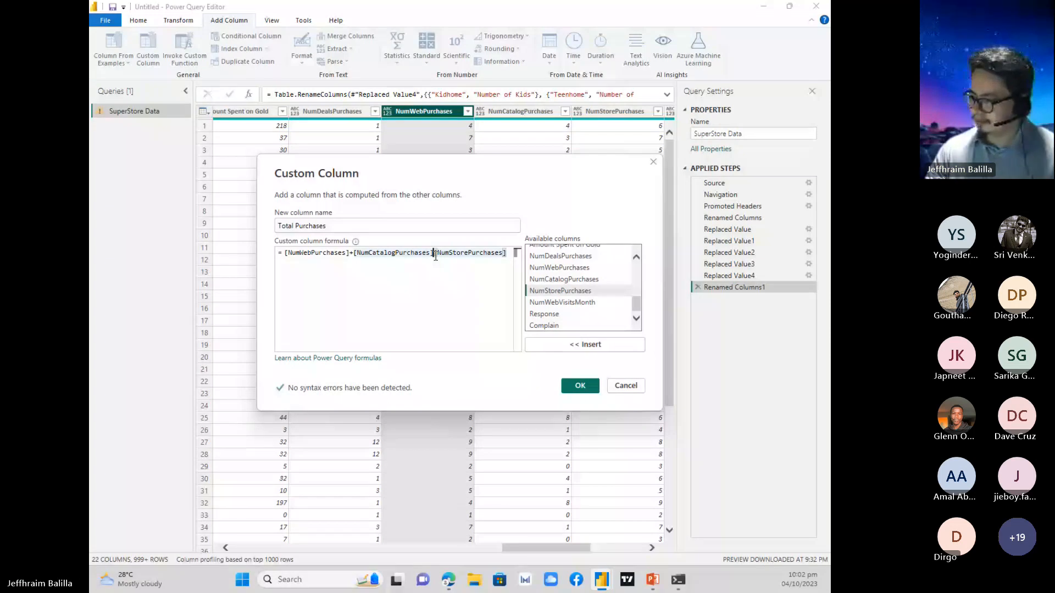
pyautogui.click(479, 315)
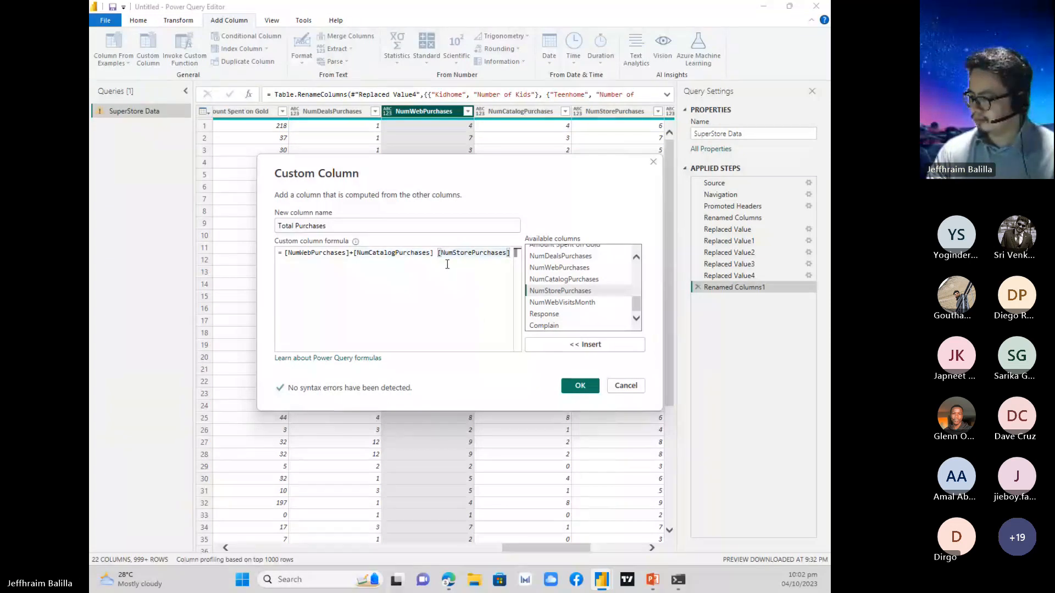
pyautogui.click(433, 253)
pyautogui.press('Delete')
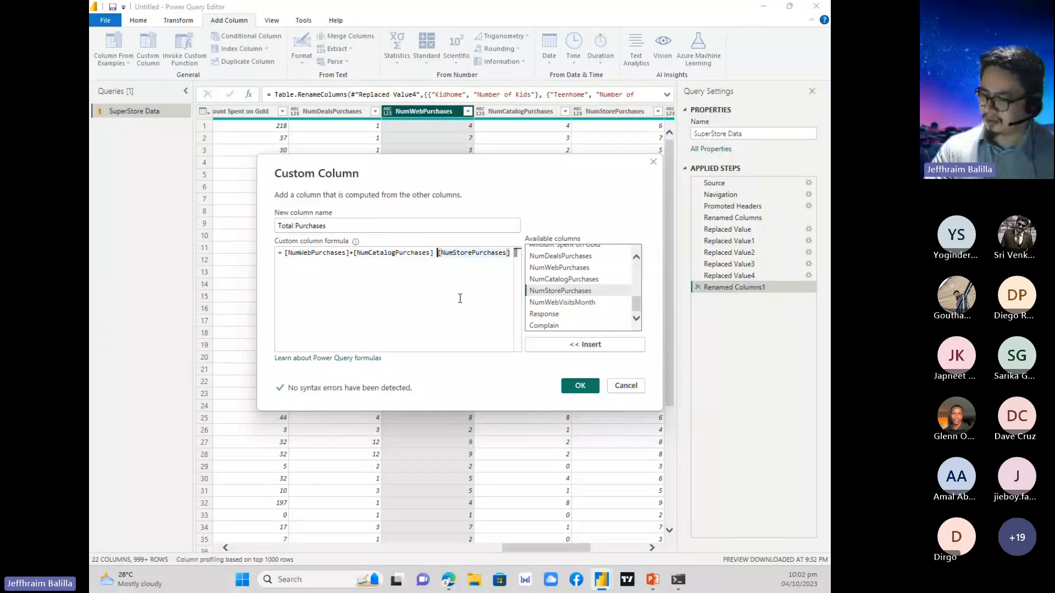
pyautogui.write('/')
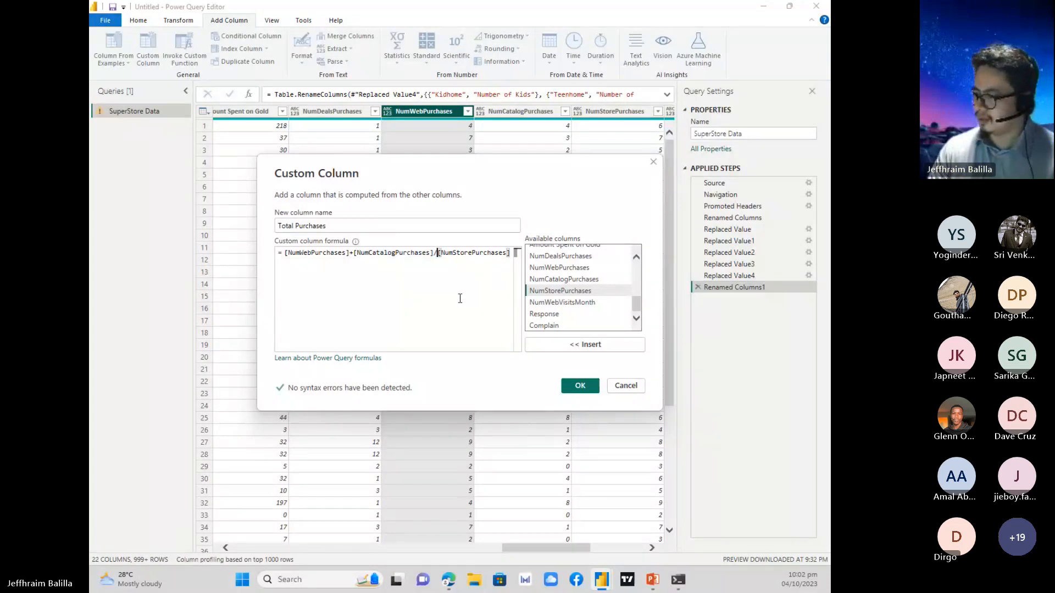
pyautogui.press('BackSpace')
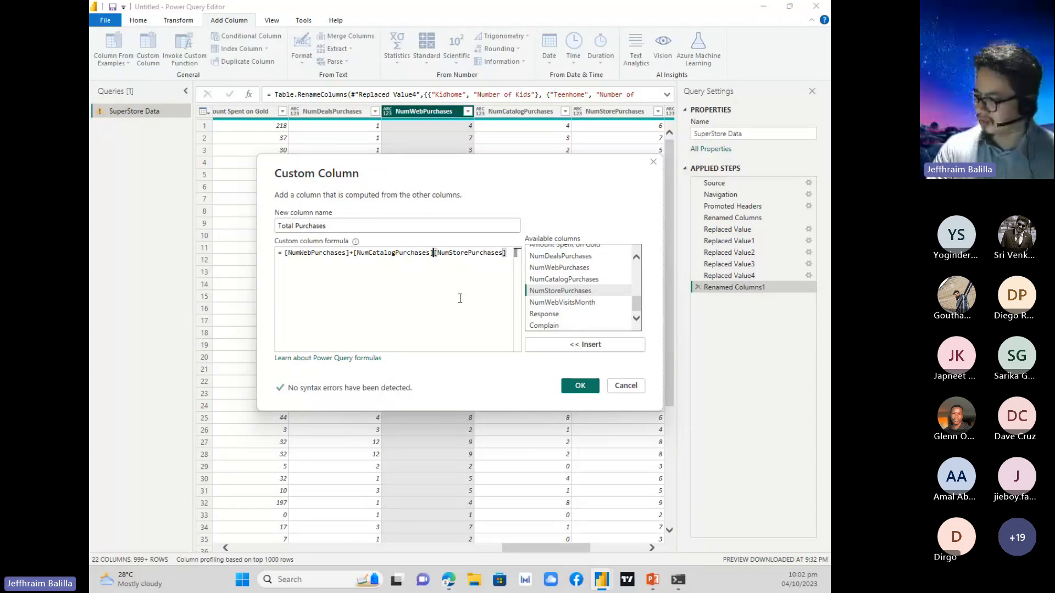
# Try a stray closing brace before NumStorePurchases, and restore the formula to [NumWebPurchases]+[NumCatalogPurchases]+[NumStorePurchases].
pyautogui.write('}')
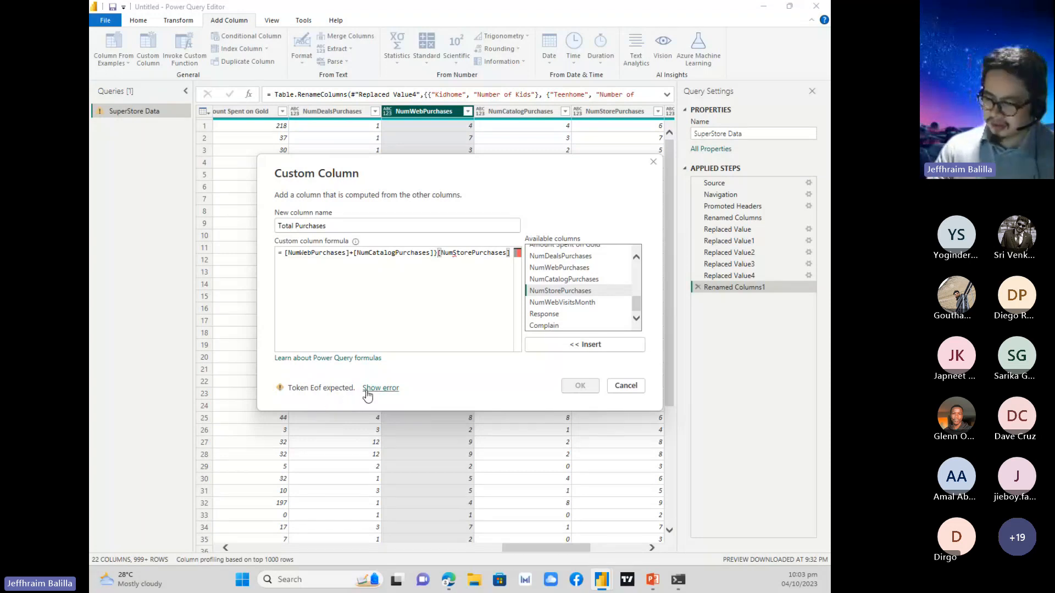
pyautogui.press('Delete')
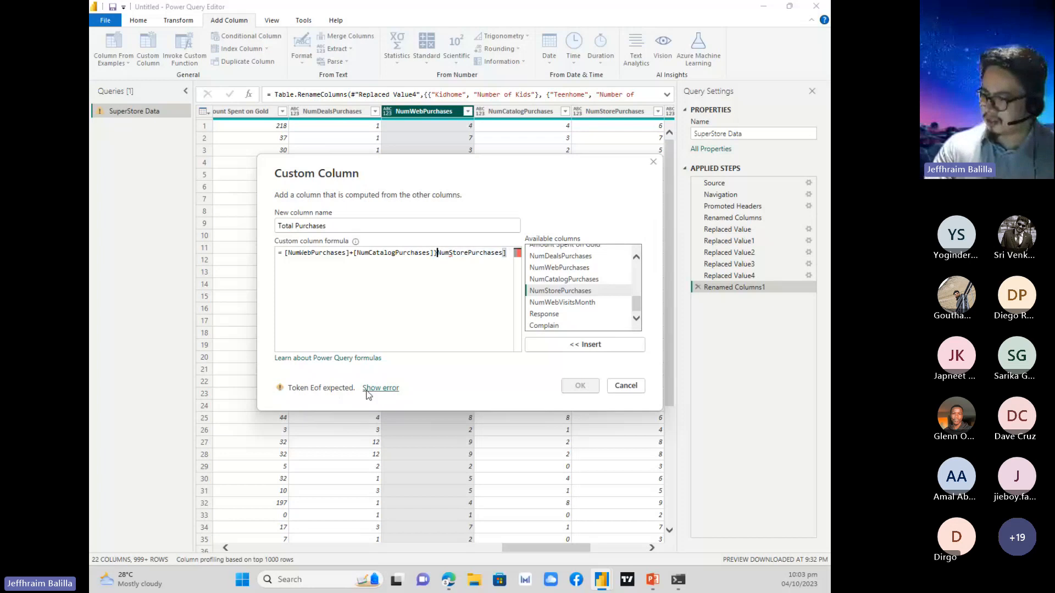
pyautogui.write('+')
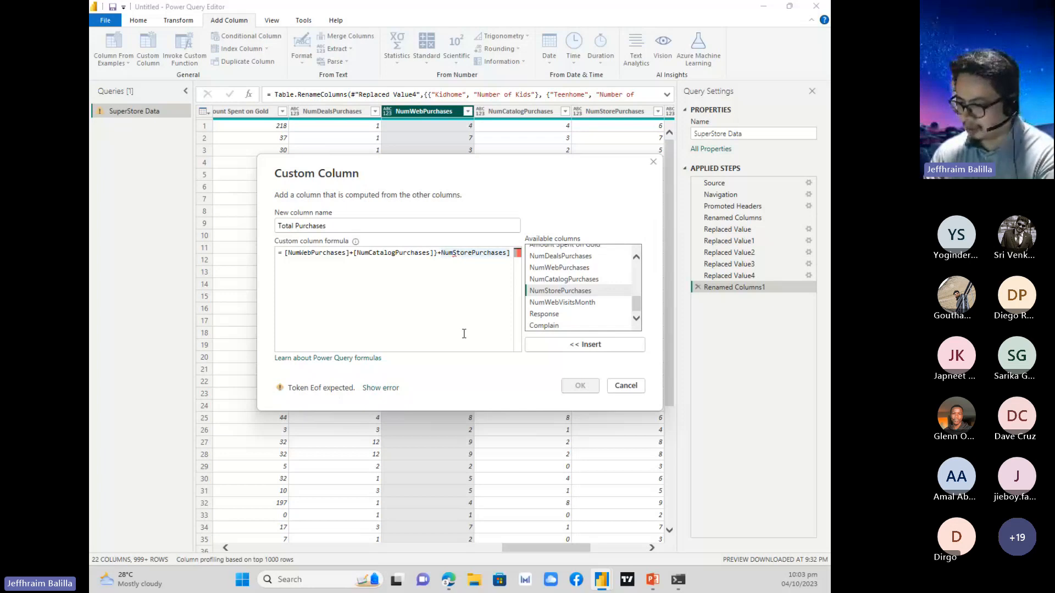
pyautogui.write('[')
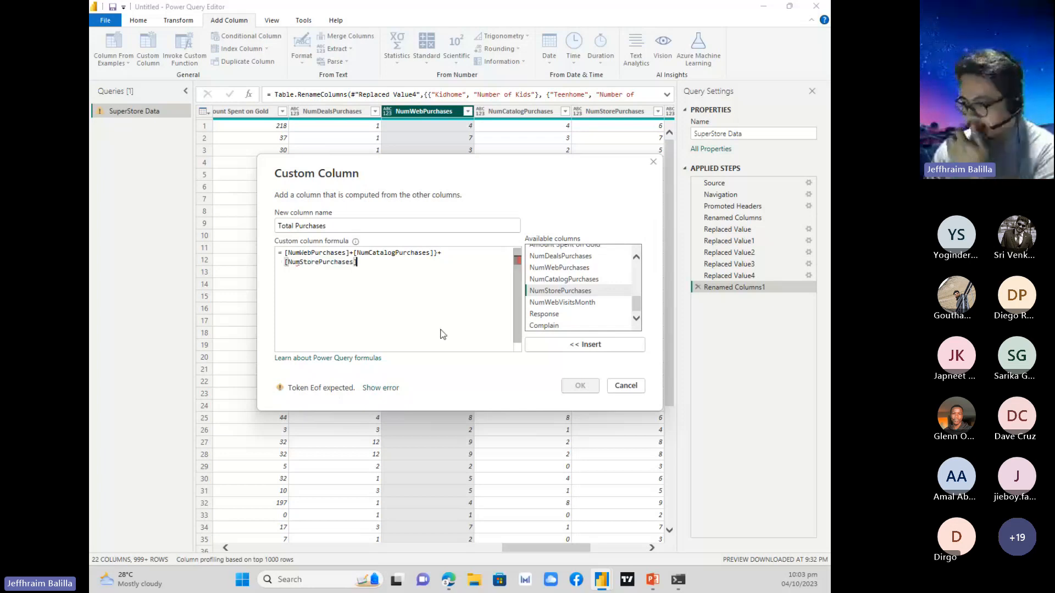
pyautogui.click(434, 252)
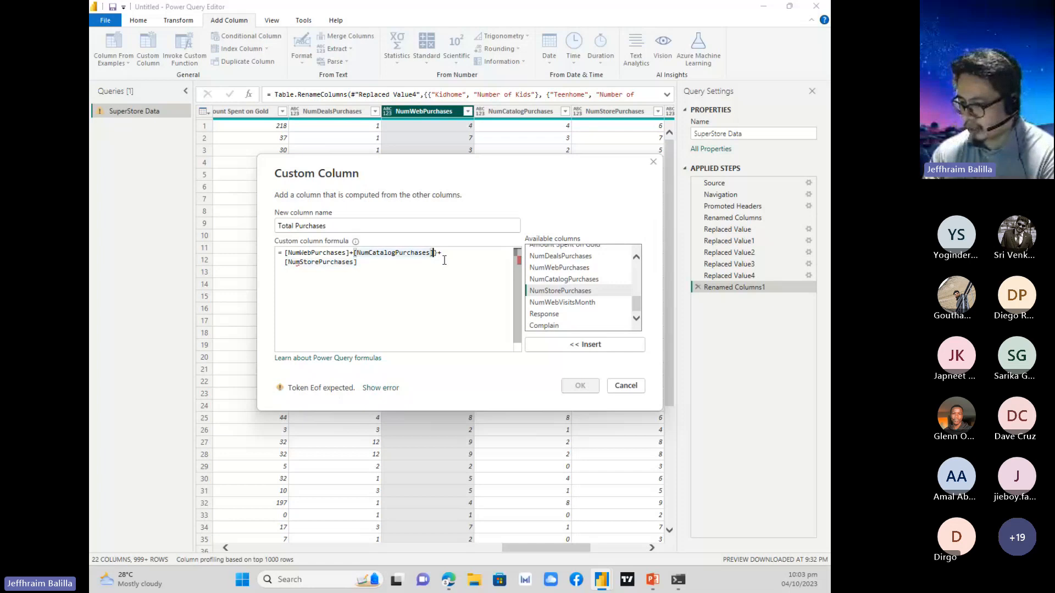
pyautogui.press('Delete')
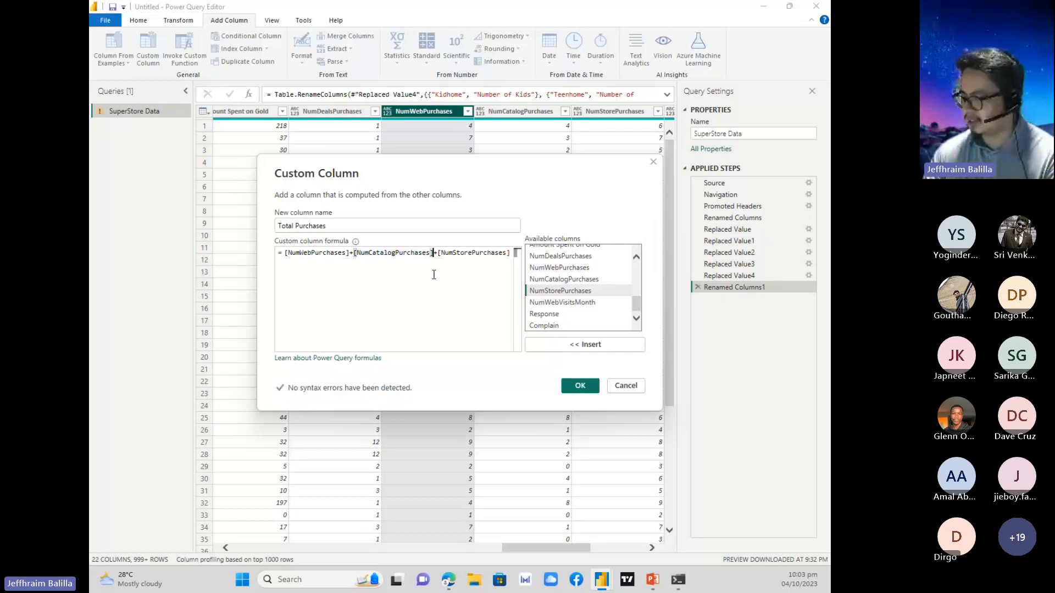
pyautogui.click(434, 302)
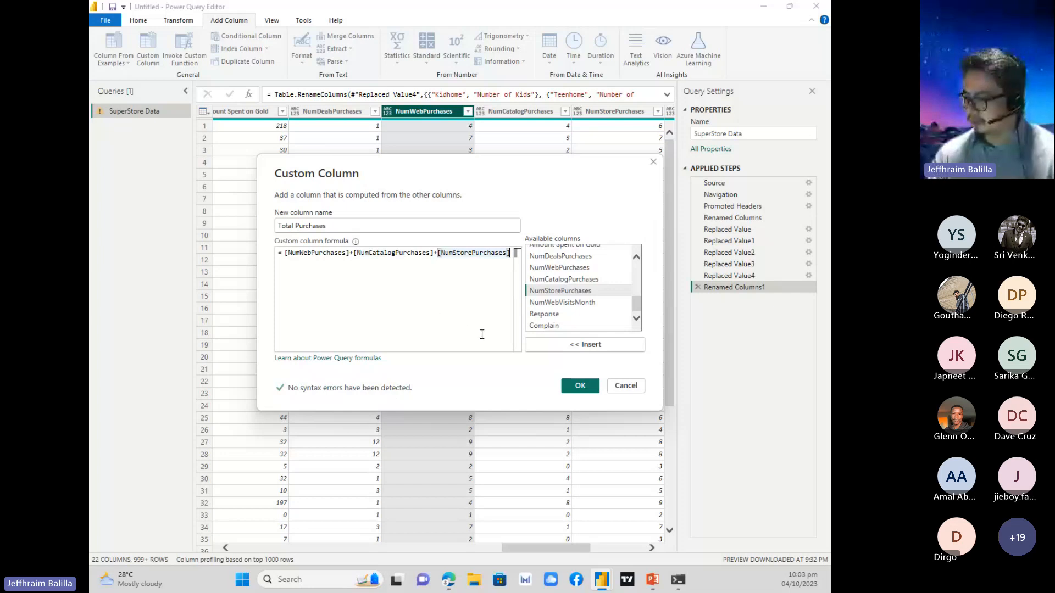
# Add the Total Purchases column to the table, and minimise the editor to return to the presentation slide.
pyautogui.click(583, 387)
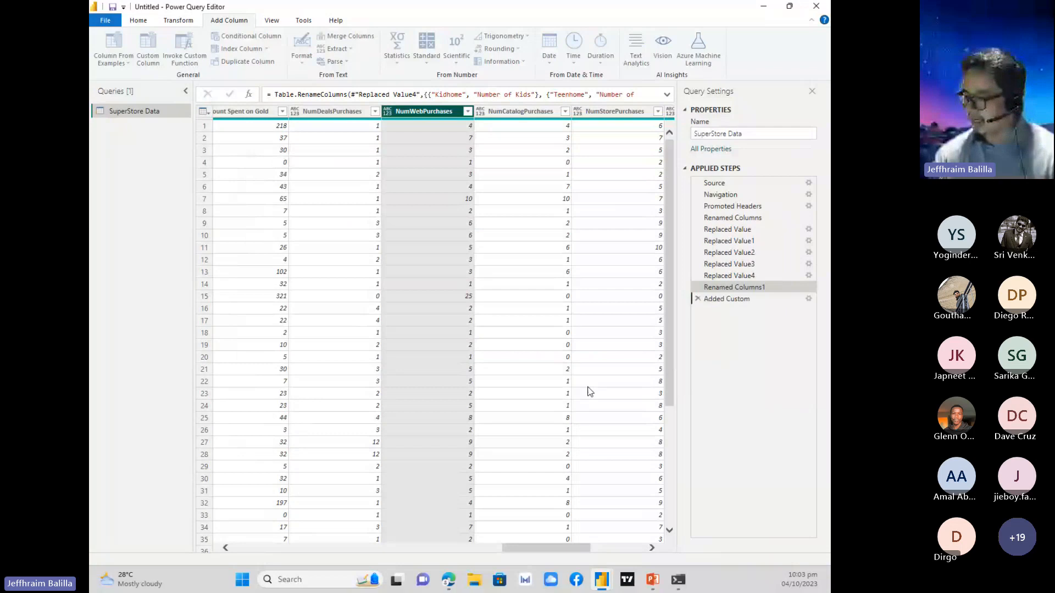
pyautogui.click(595, 541)
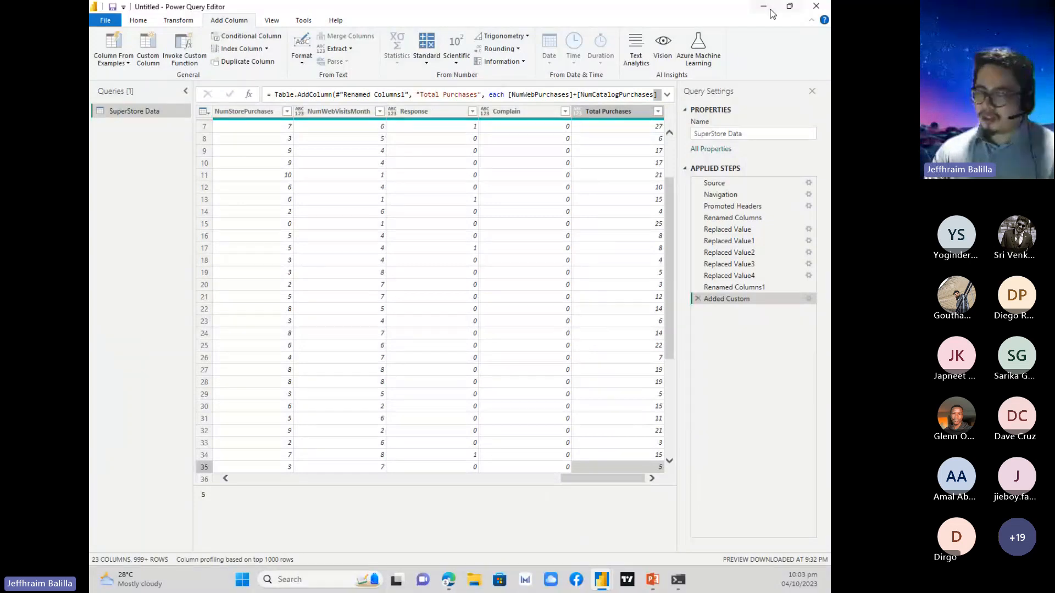
pyautogui.click(790, 6)
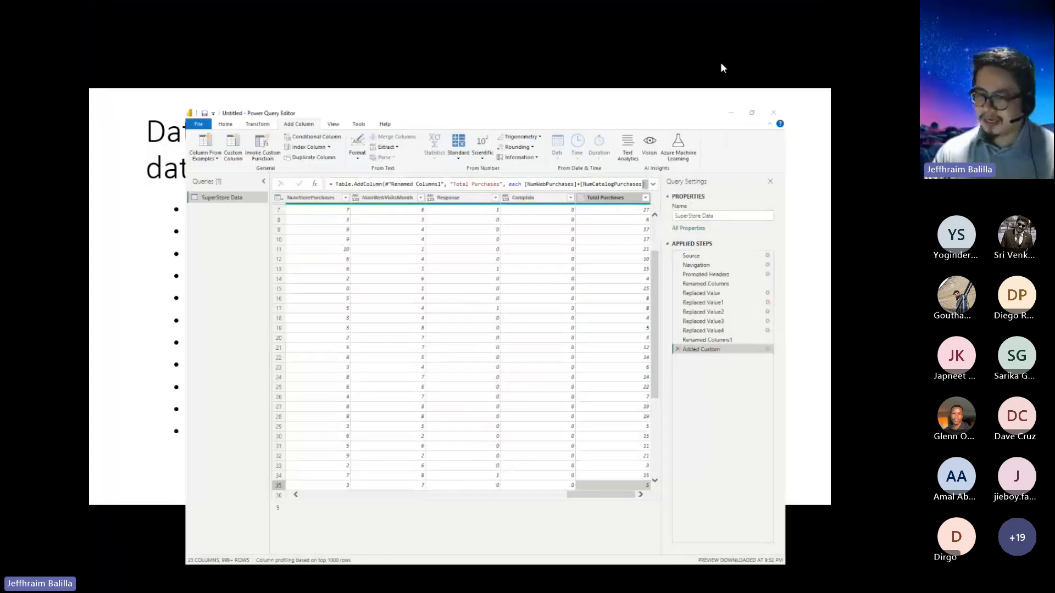
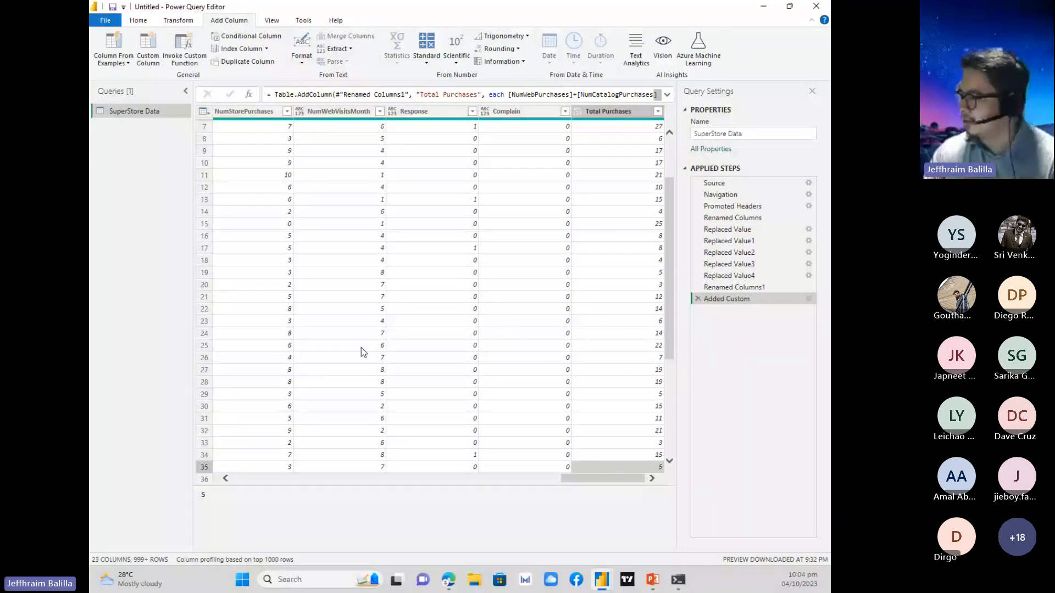
# Remove the NumDealsPurchases, NumCatalogPurchases and NumStorePurchases columns from the table.
pyautogui.moveTo(587, 479); pyautogui.dragTo(541, 482)
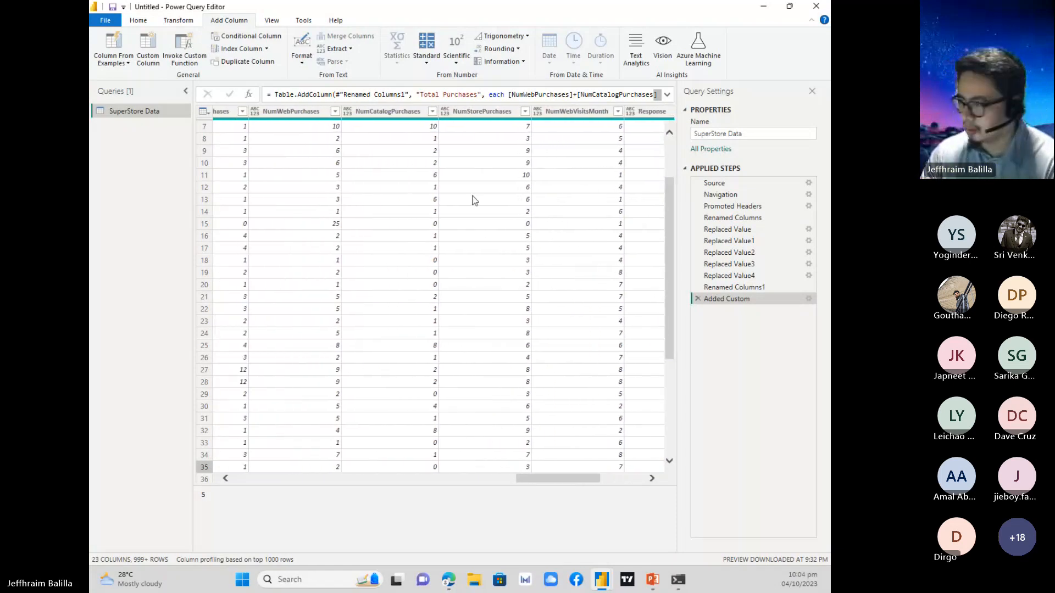
pyautogui.click(403, 112)
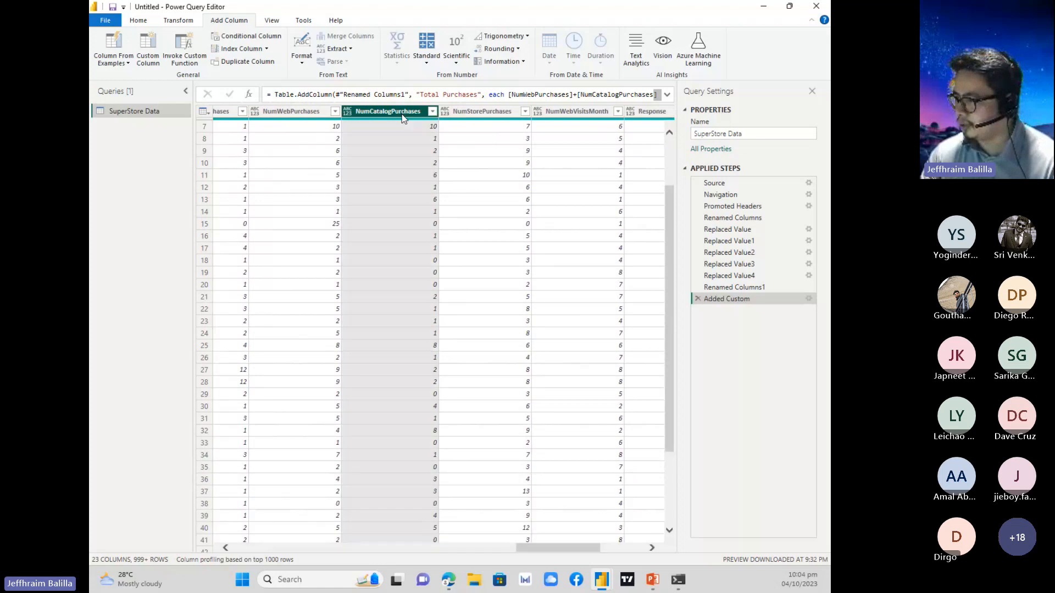
pyautogui.keyDown('ctrl'); pyautogui.click(486, 114); pyautogui.keyUp('ctrl')
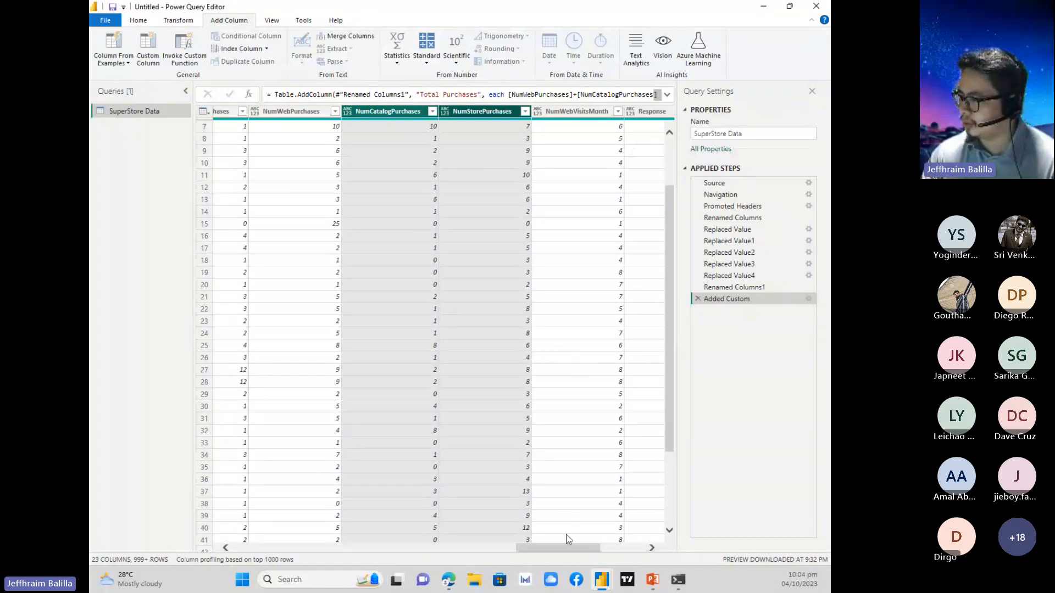
pyautogui.moveTo(572, 545); pyautogui.dragTo(556, 545)
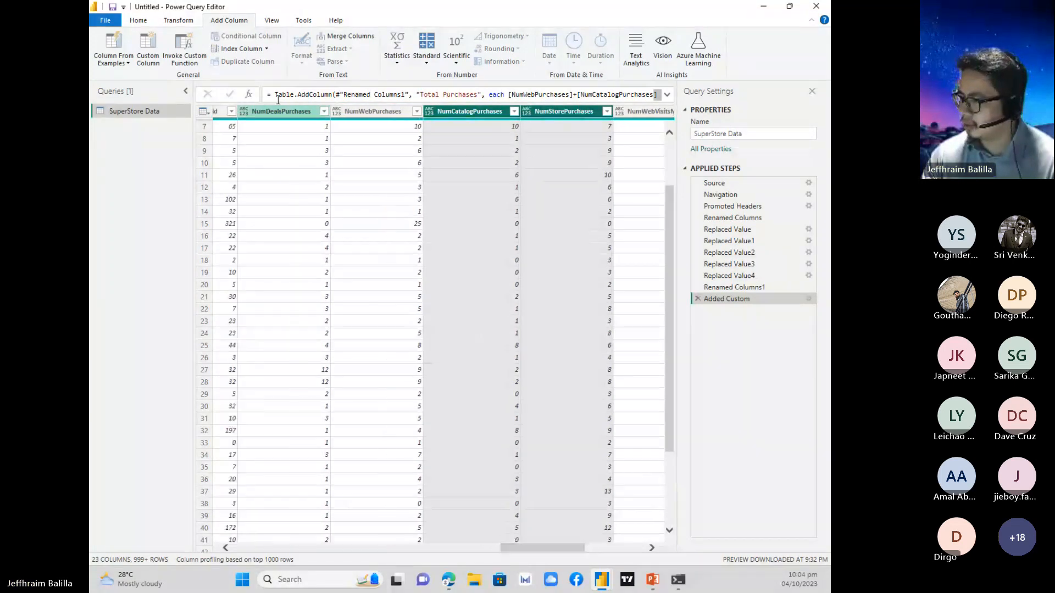
pyautogui.keyDown('ctrl'); pyautogui.click(286, 113); pyautogui.keyUp('ctrl')
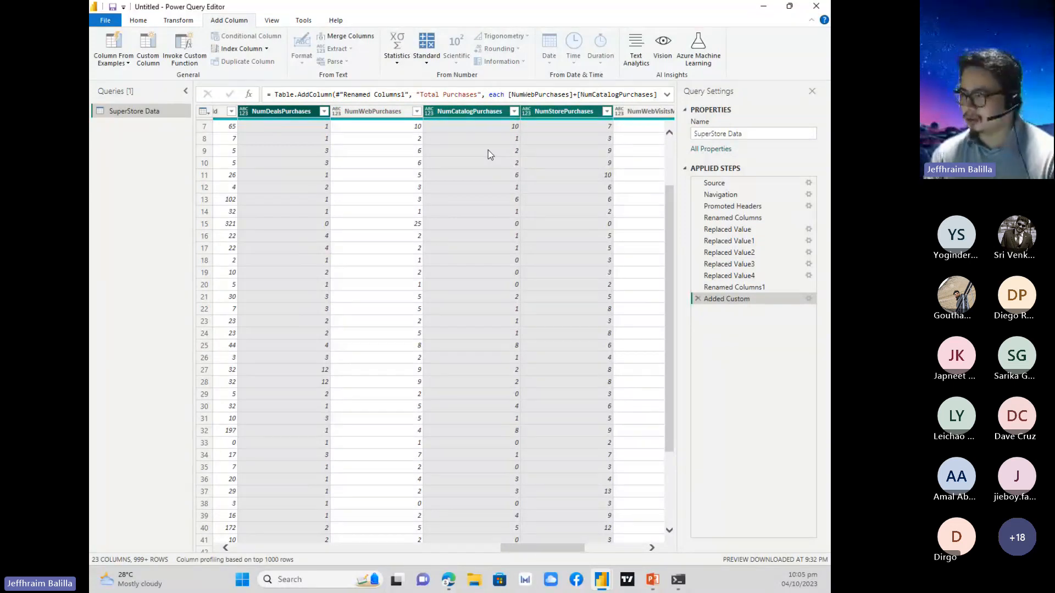
pyautogui.click(543, 112)
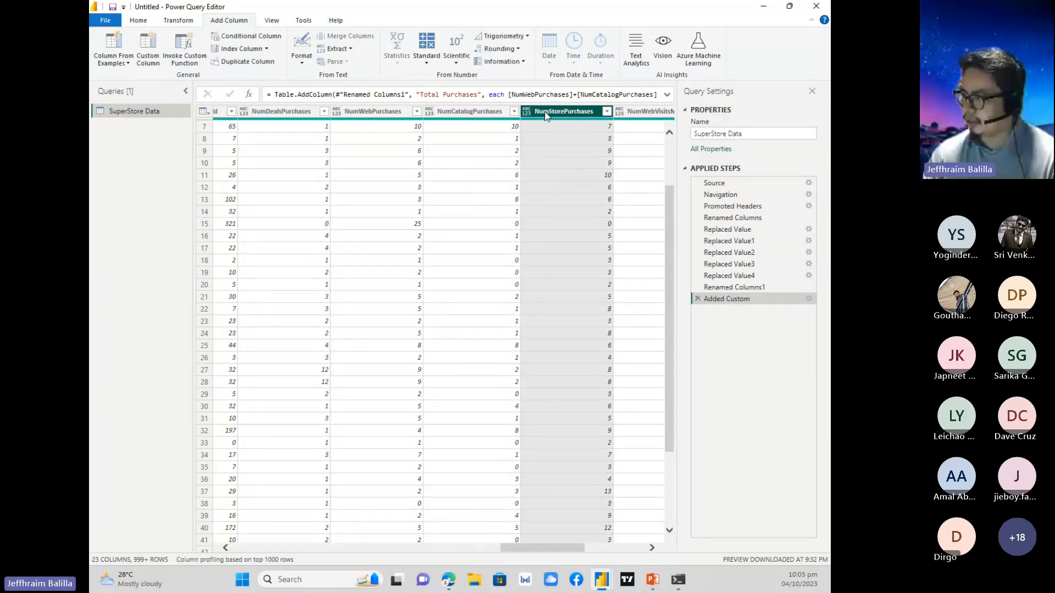
pyautogui.keyDown('ctrl'); pyautogui.click(489, 113); pyautogui.keyUp('ctrl')
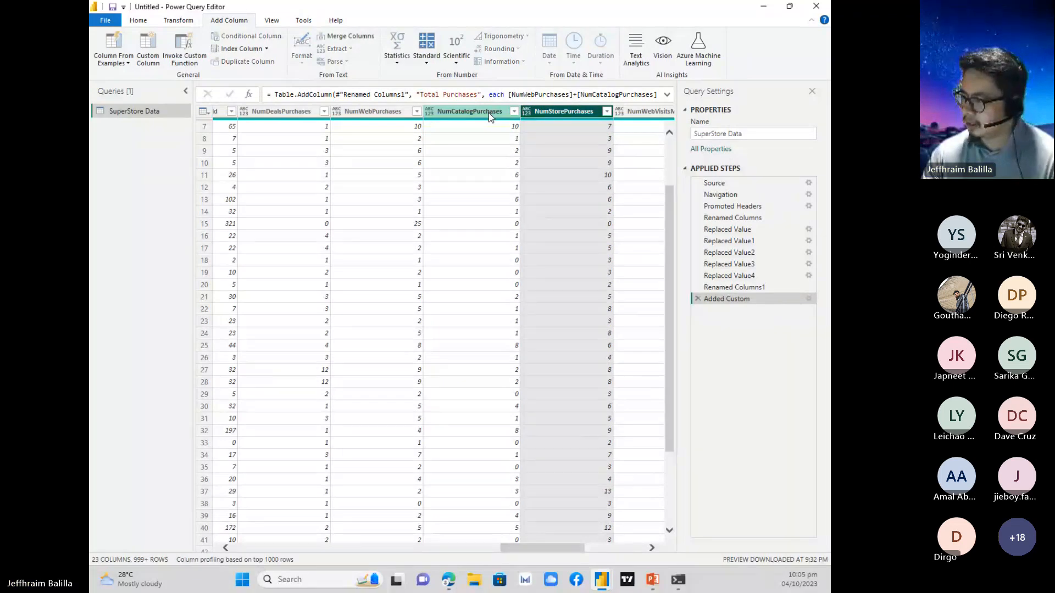
pyautogui.keyDown('ctrl'); pyautogui.click(279, 113); pyautogui.keyUp('ctrl')
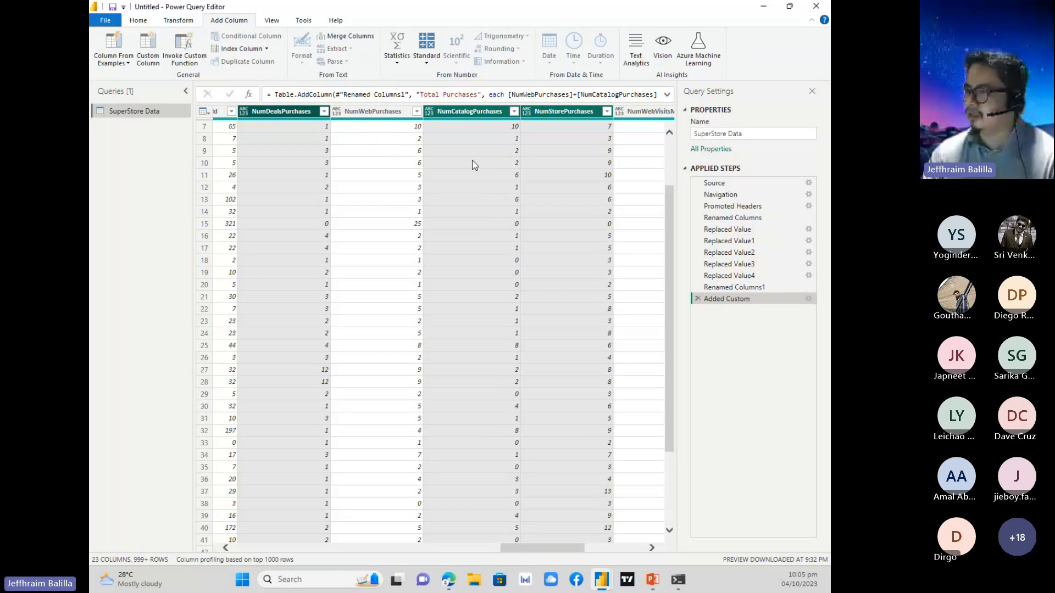
pyautogui.rightClick(449, 113)
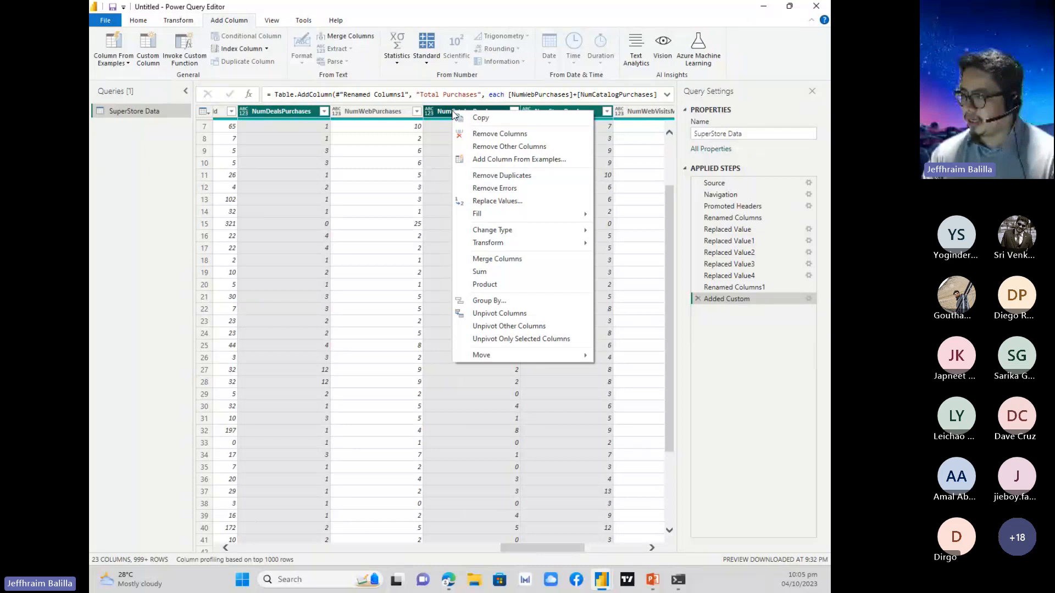
pyautogui.click(491, 138)
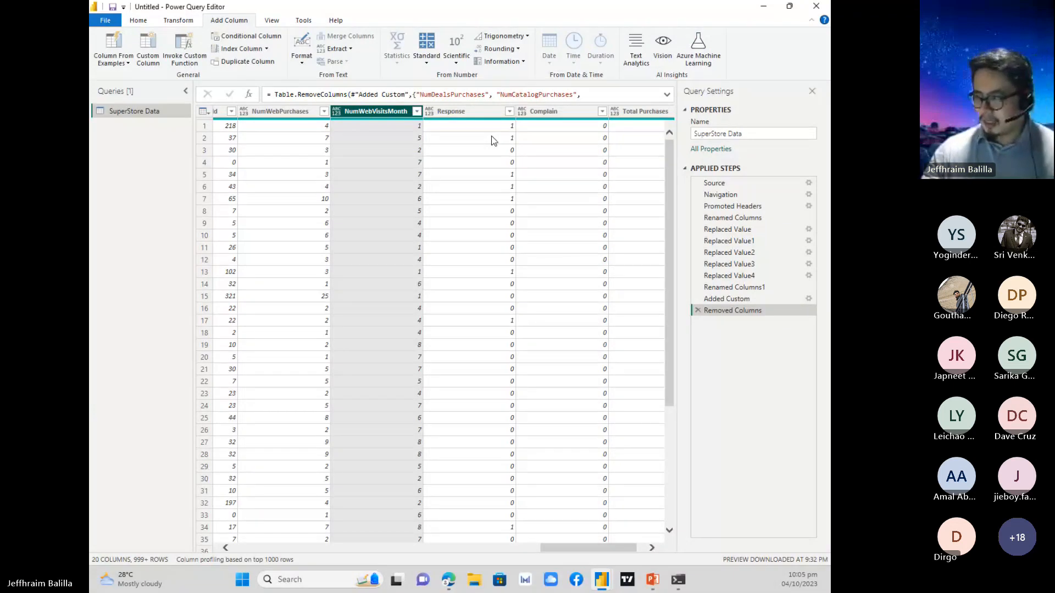
# Try the Whole Number data type on the NumWebVisitsMonth column, and delete that type change from the applied steps.
pyautogui.moveTo(567, 548)
pyautogui.mouseDown()
pyautogui.moveTo(351, 528)
pyautogui.moveTo(276, 501)
pyautogui.moveTo(570, 541)
pyautogui.mouseUp()
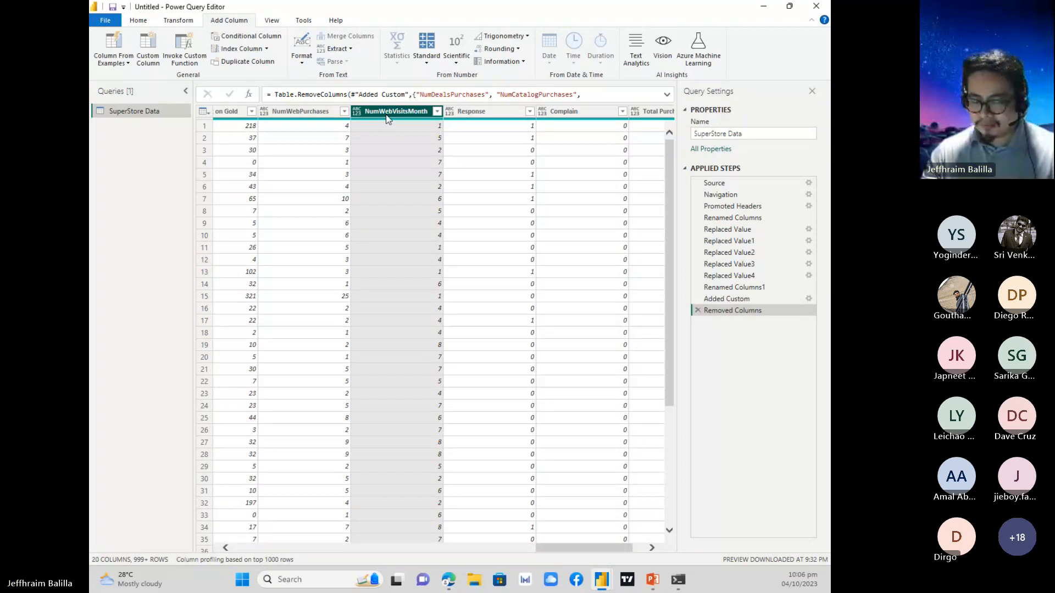
pyautogui.click(358, 113)
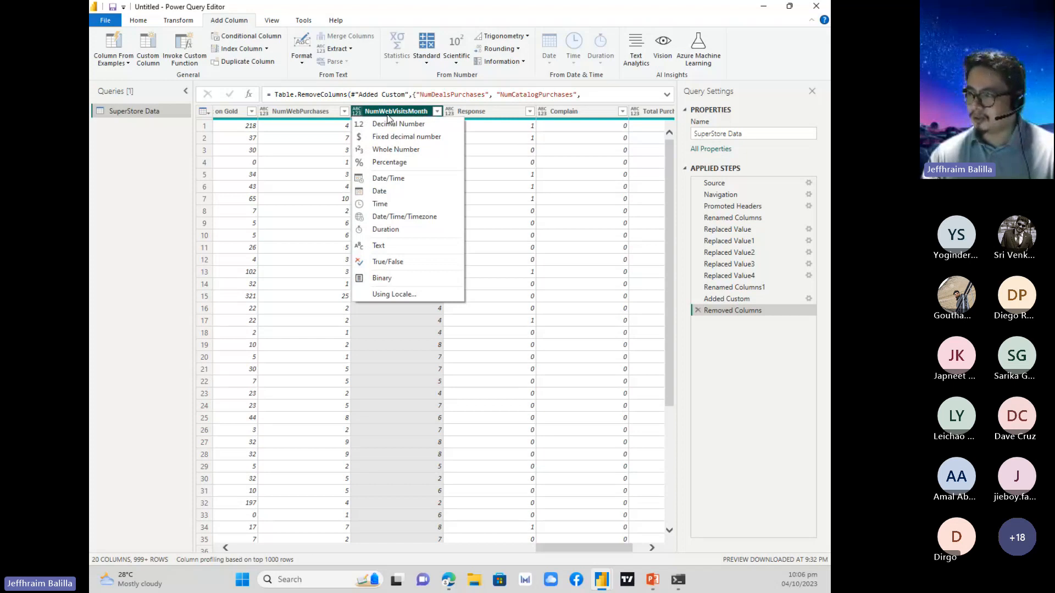
pyautogui.click(405, 154)
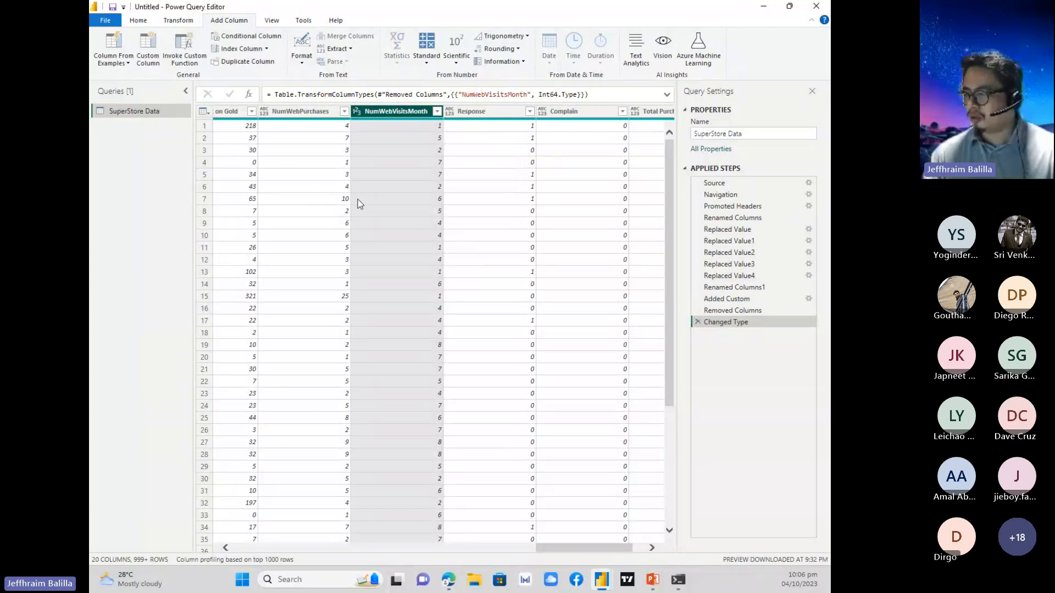
pyautogui.click(698, 321)
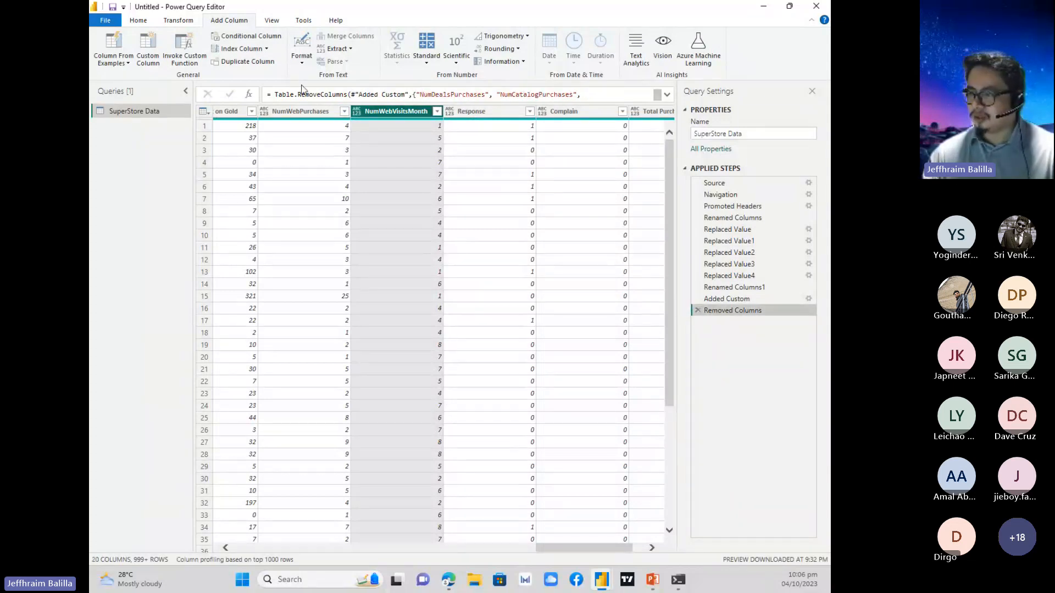
# Set the NumWebVisitsMonth column's data type to Whole Number, and view the number filters it offers.
pyautogui.click(357, 115)
pyautogui.click(397, 148)
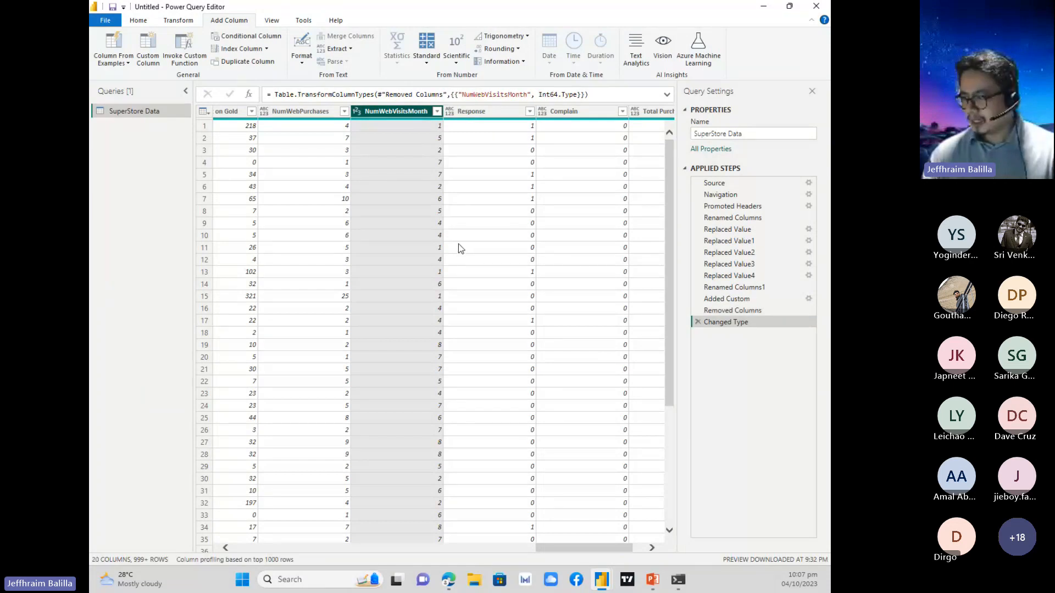
pyautogui.click(437, 112)
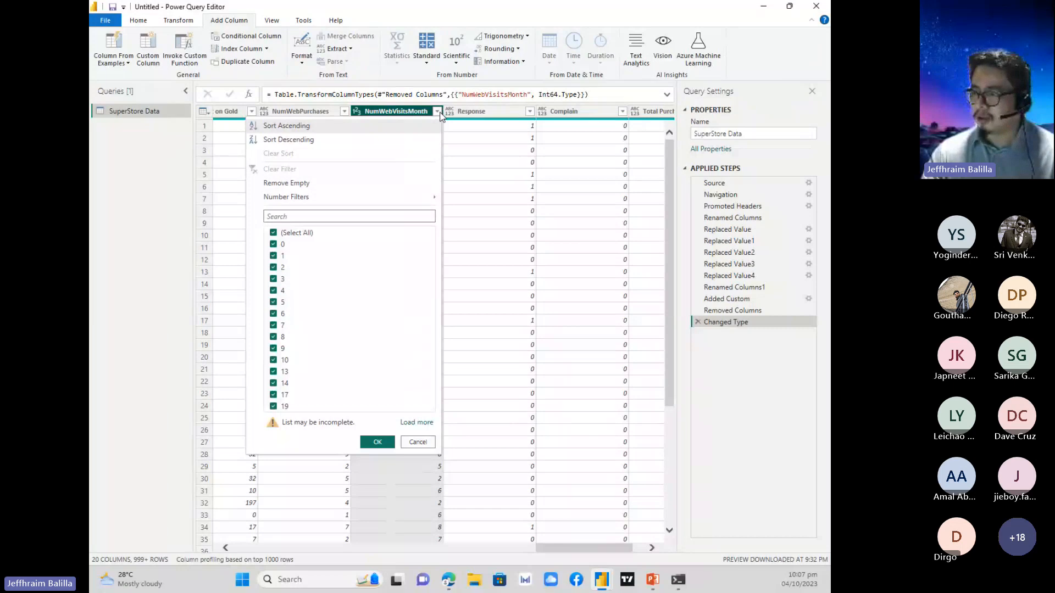
pyautogui.moveTo(406, 199)
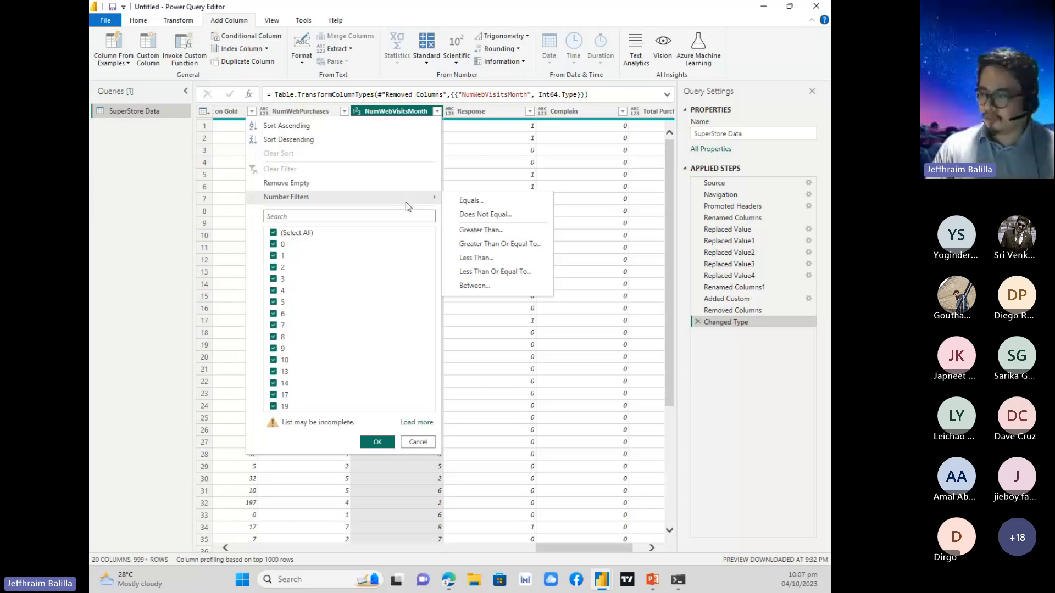
pyautogui.click(464, 164)
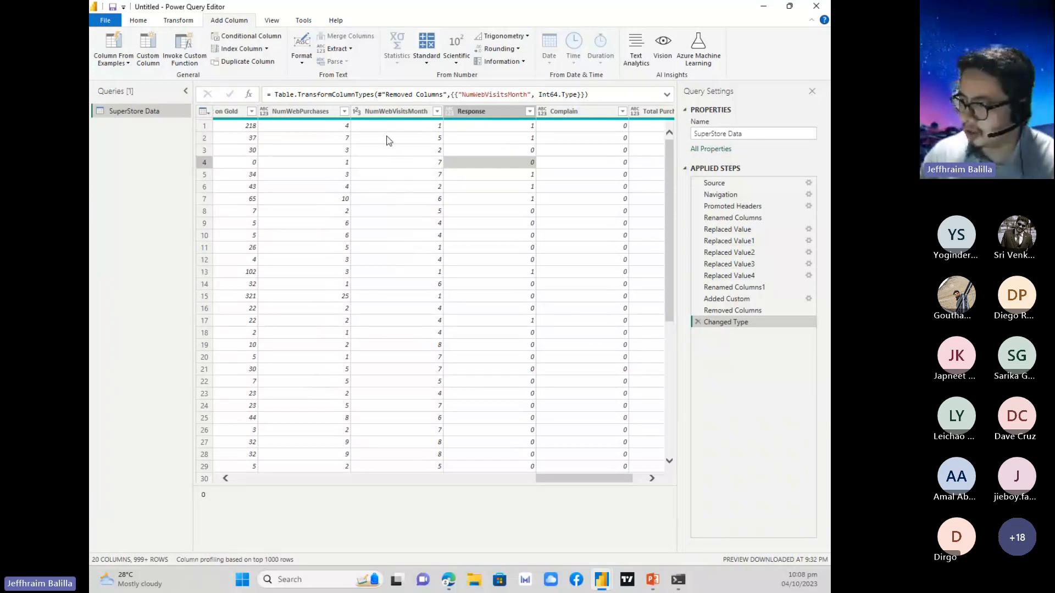
# Rename the NumWebVisitsMonth column to Number of Web Visits.
pyautogui.click(397, 111)
pyautogui.doubleClick(399, 112)
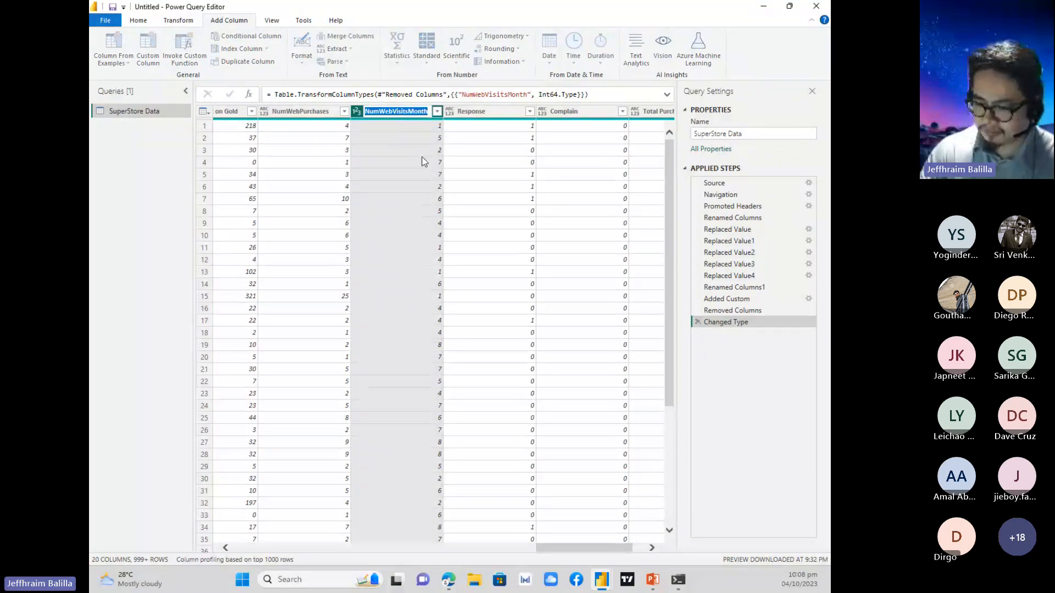
pyautogui.write('Number of We')
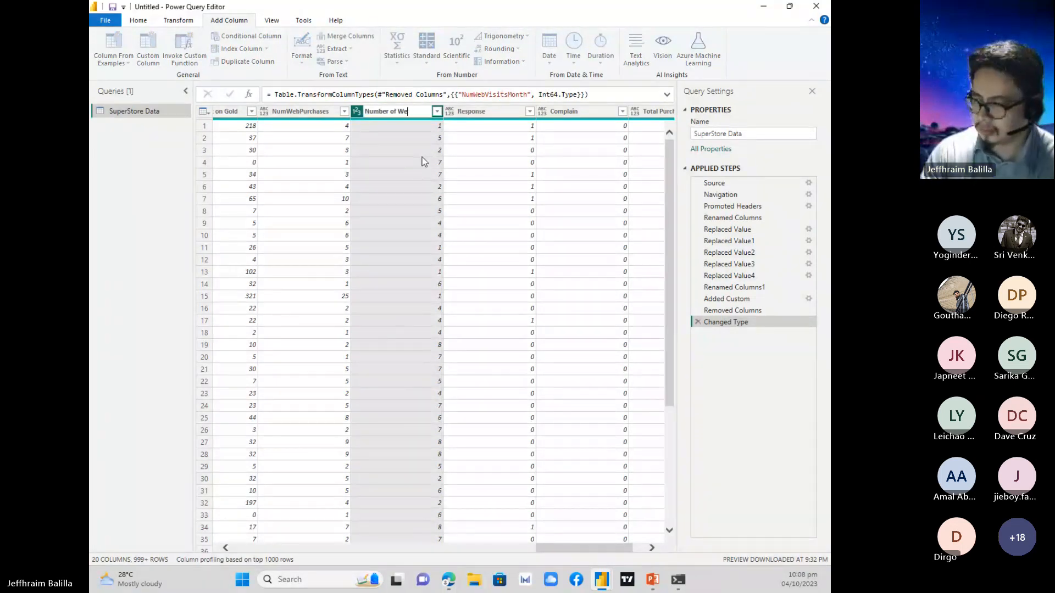
pyautogui.write('b Visits')
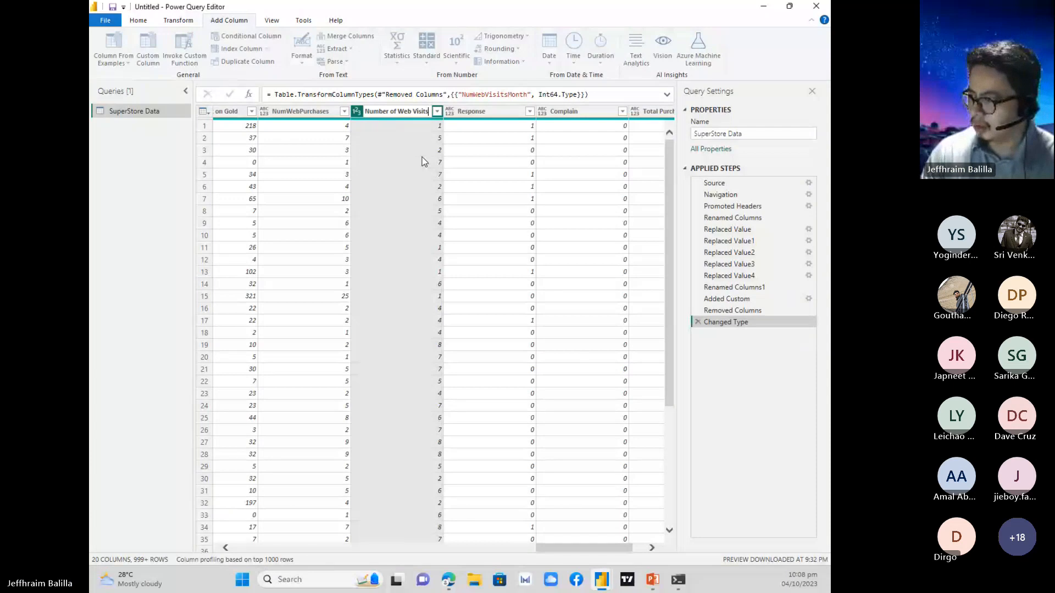
pyautogui.press('Return')
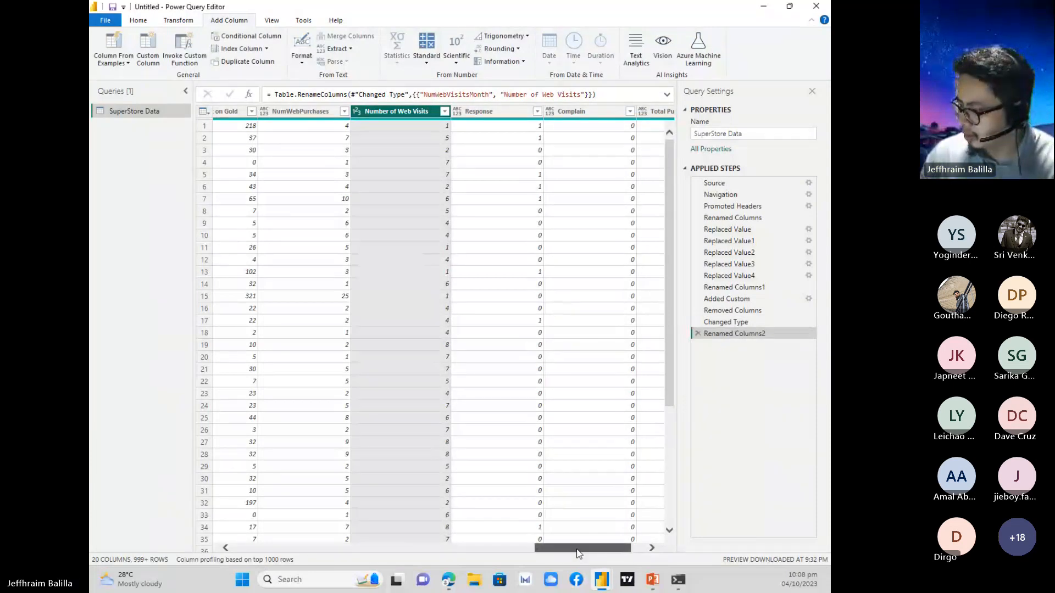
# Check the transformation instructions on the presentation slide, and rename the NumWebPurchases column to Number of Web Purchases.
pyautogui.moveTo(578, 553); pyautogui.dragTo(569, 549)
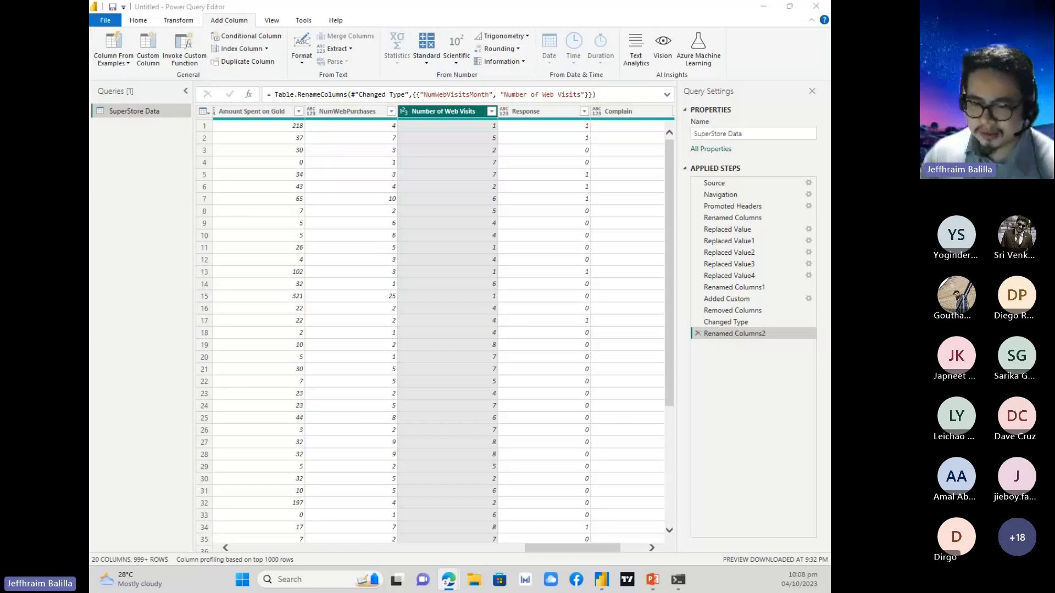
pyautogui.hotkey('alt', 'Tab')
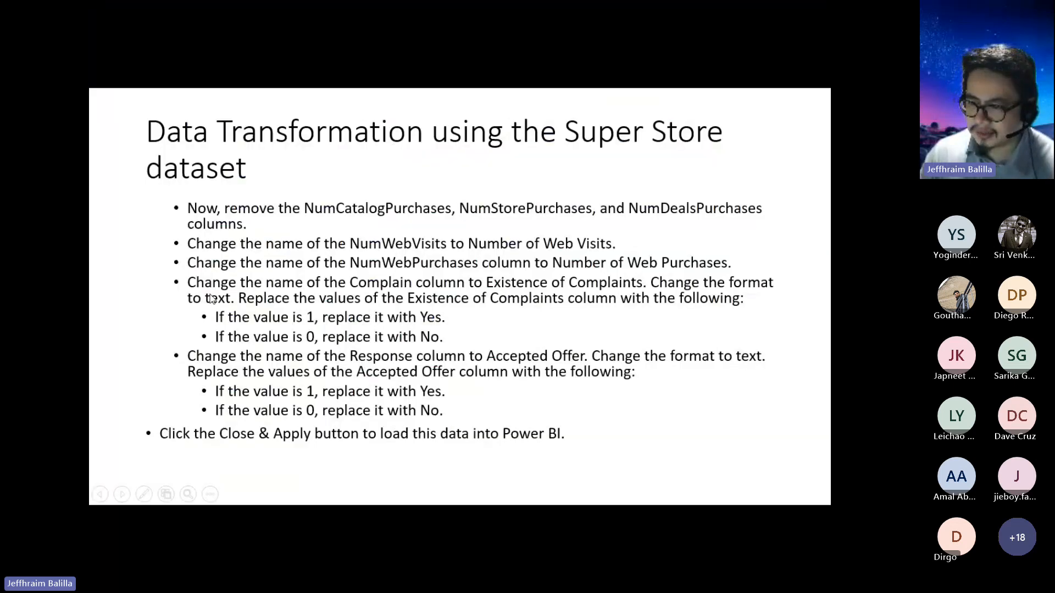
pyautogui.hotkey('alt', 'Tab')
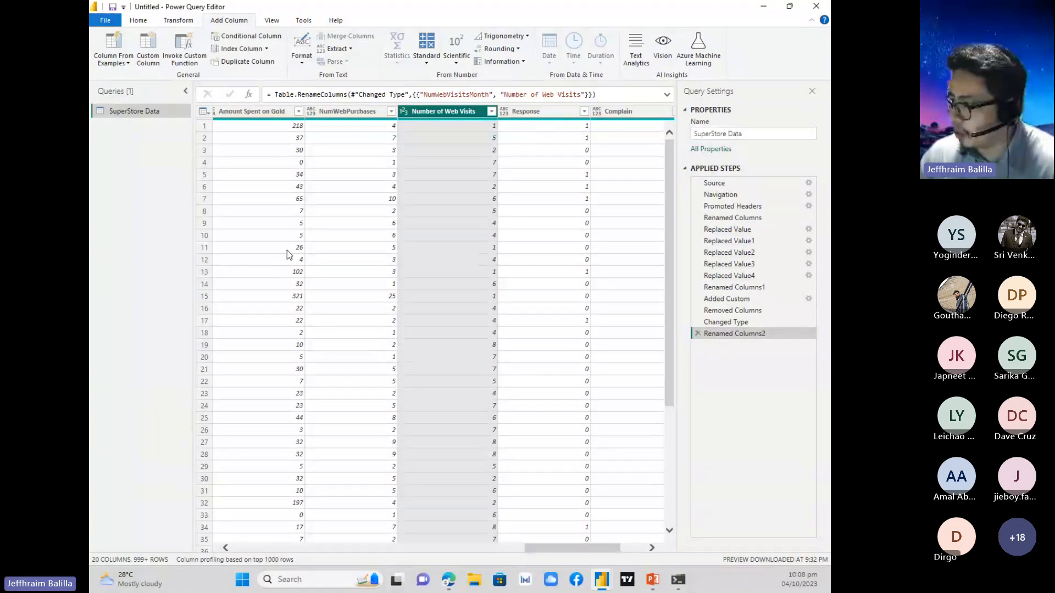
pyautogui.doubleClick(361, 112)
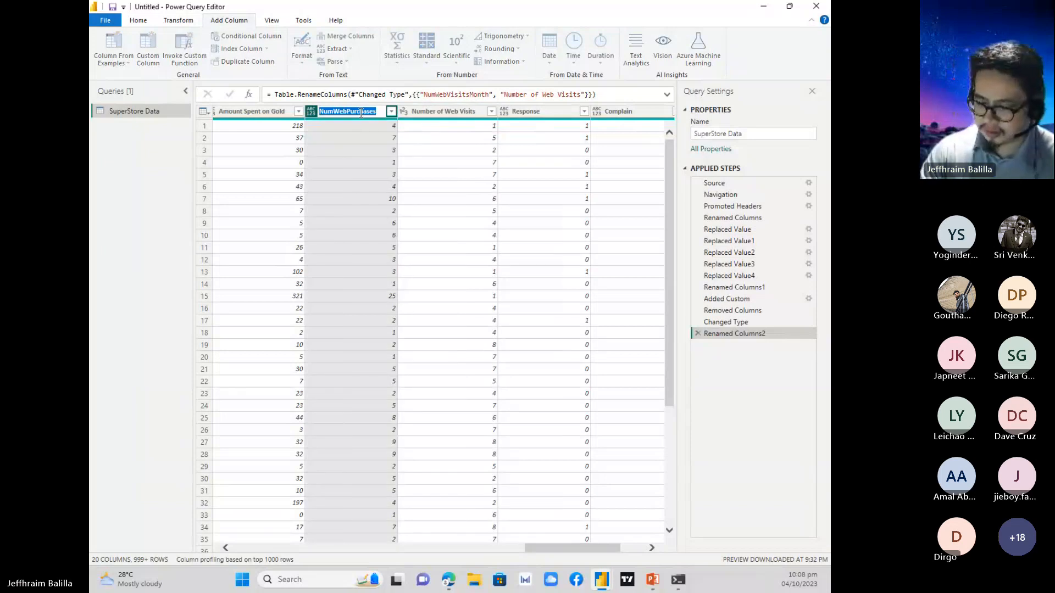
pyautogui.write('Number of ')
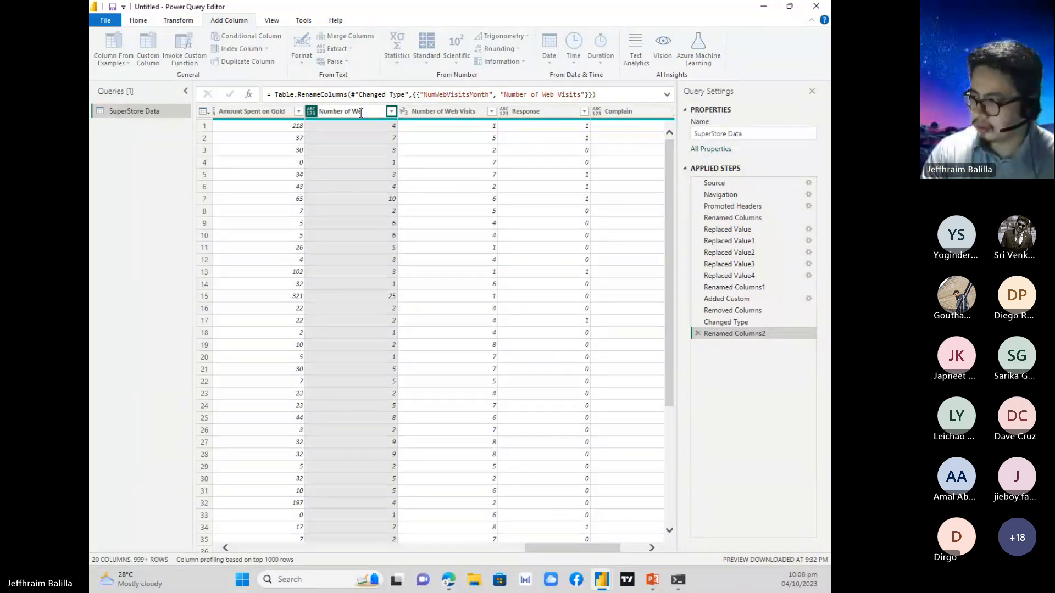
pyautogui.write('Web Purchases')
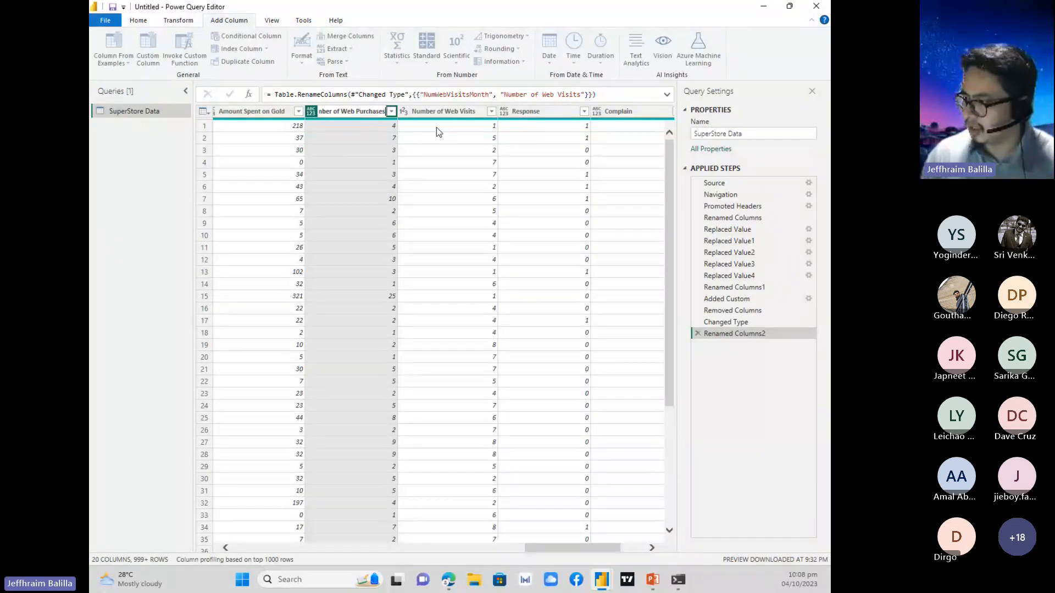
pyautogui.press('Return')
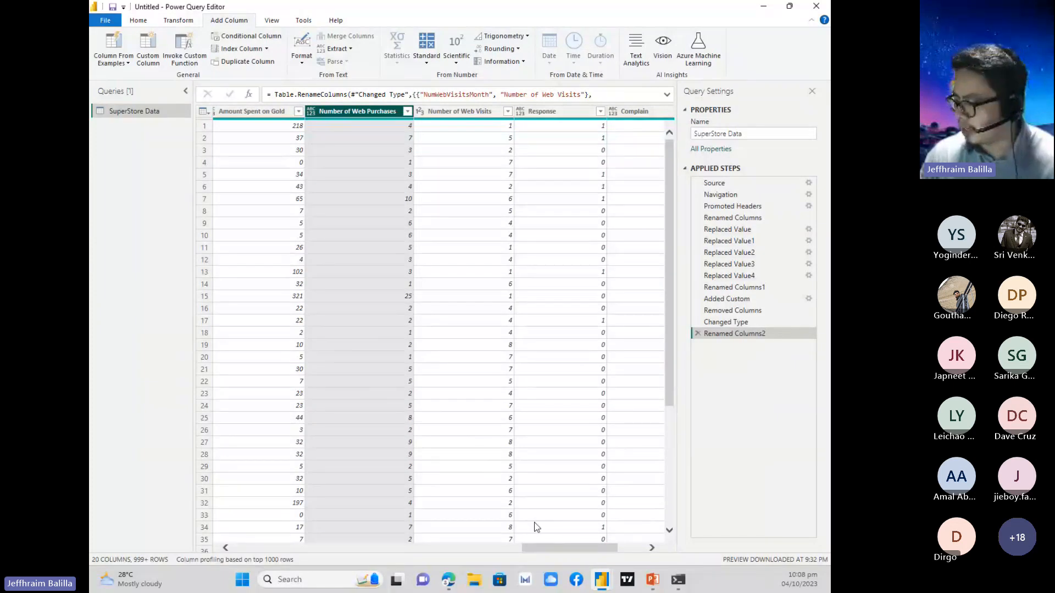
# Rename the Complain column to Existence of Complaints.
pyautogui.moveTo(541, 547); pyautogui.dragTo(561, 547)
pyautogui.click(566, 110)
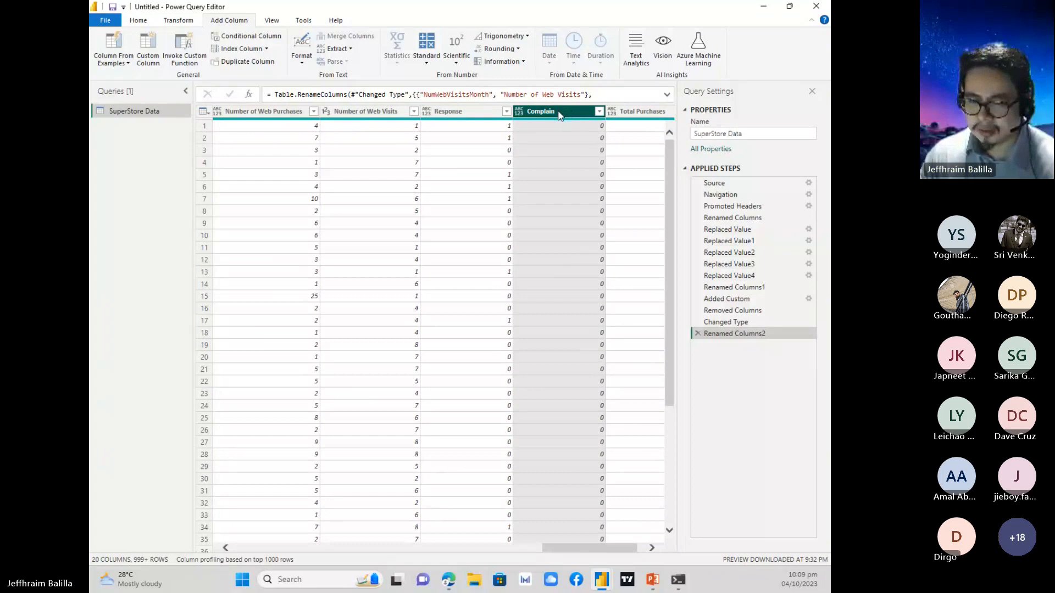
pyautogui.doubleClick(558, 112)
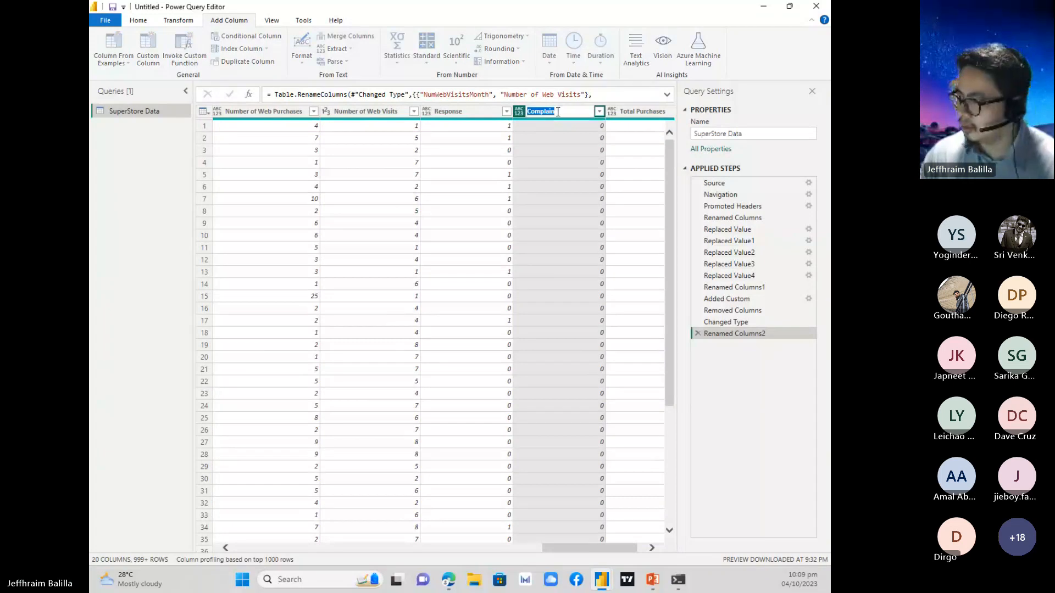
pyautogui.write('Exi')
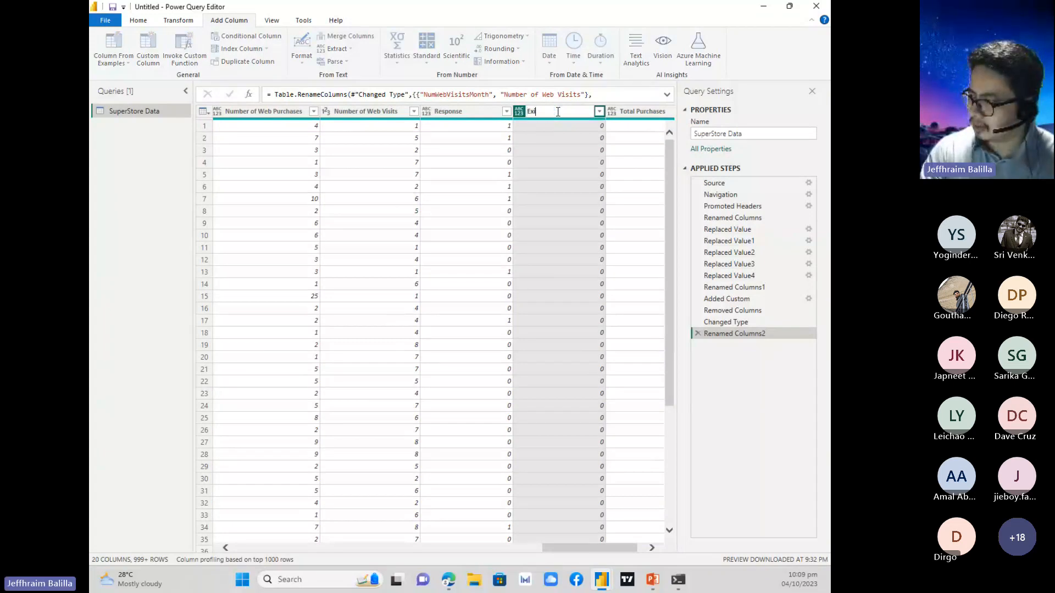
pyautogui.write('st')
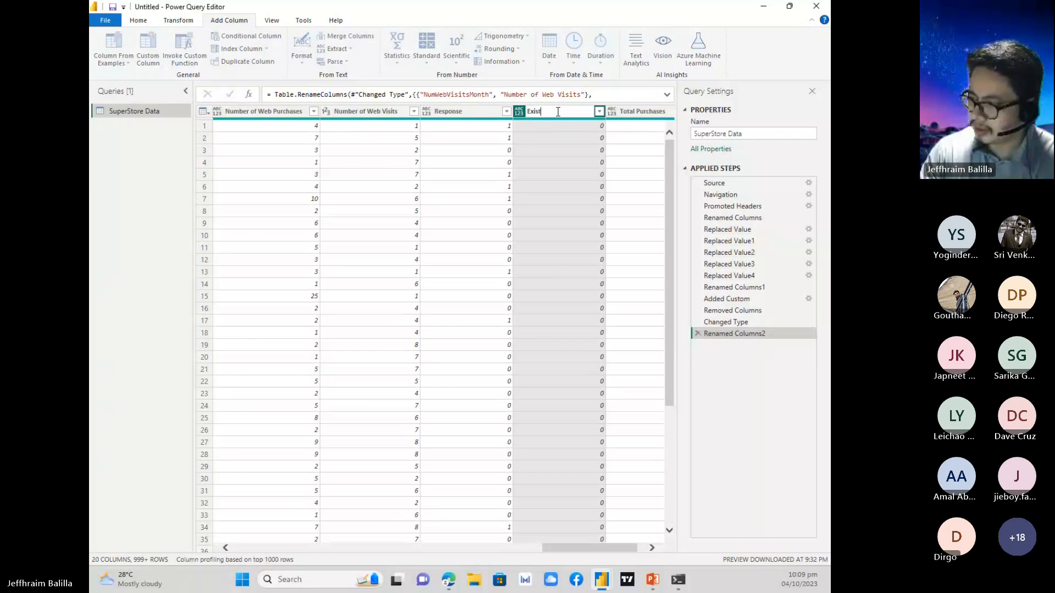
pyautogui.write('ence of Complaints')
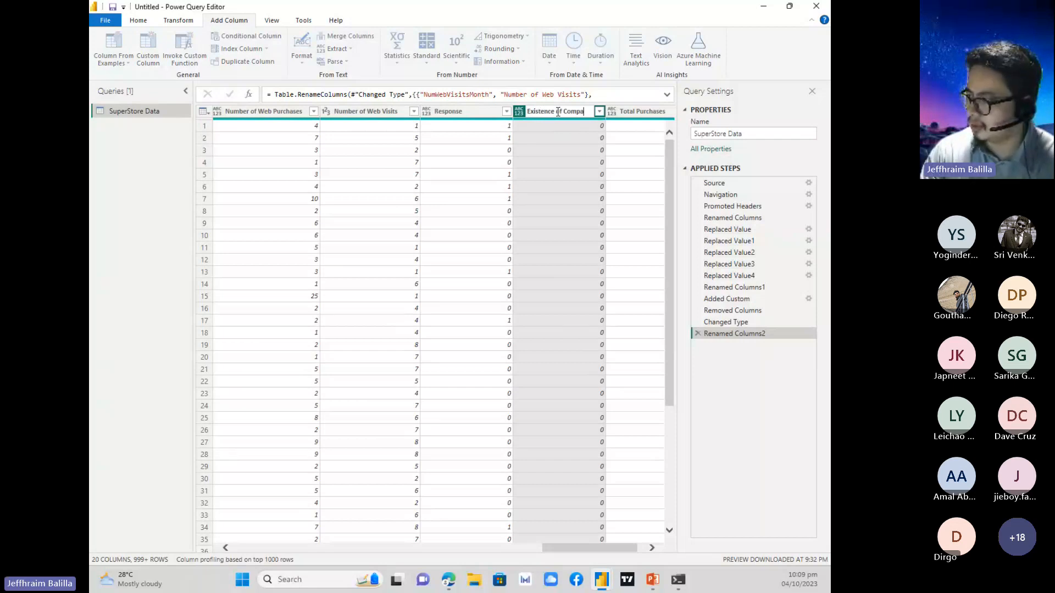
pyautogui.press('Return')
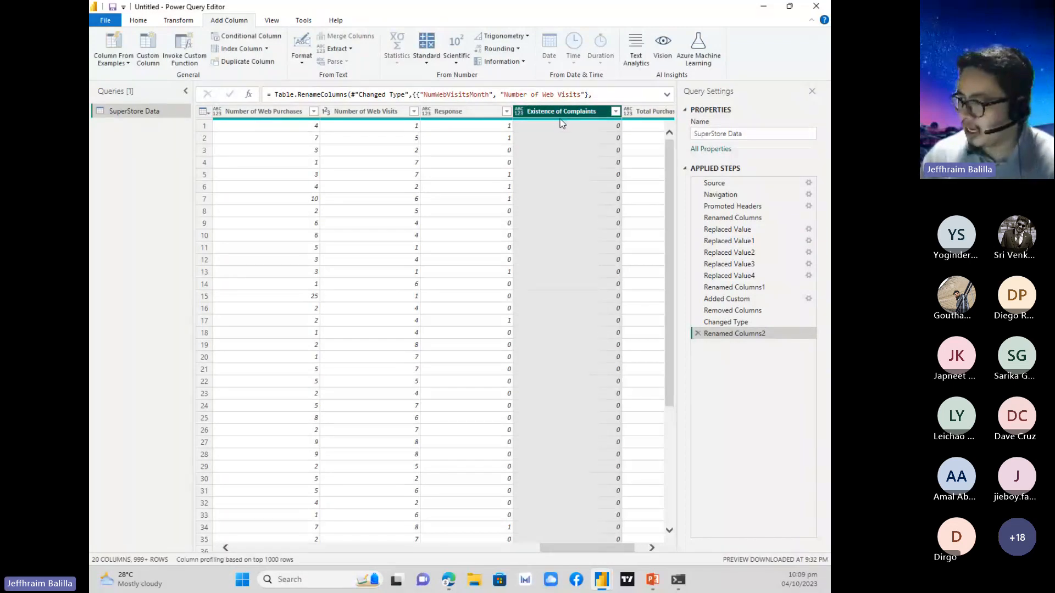
# Set the Existence of Complaints column's data type to Text.
pyautogui.moveTo(563, 122)
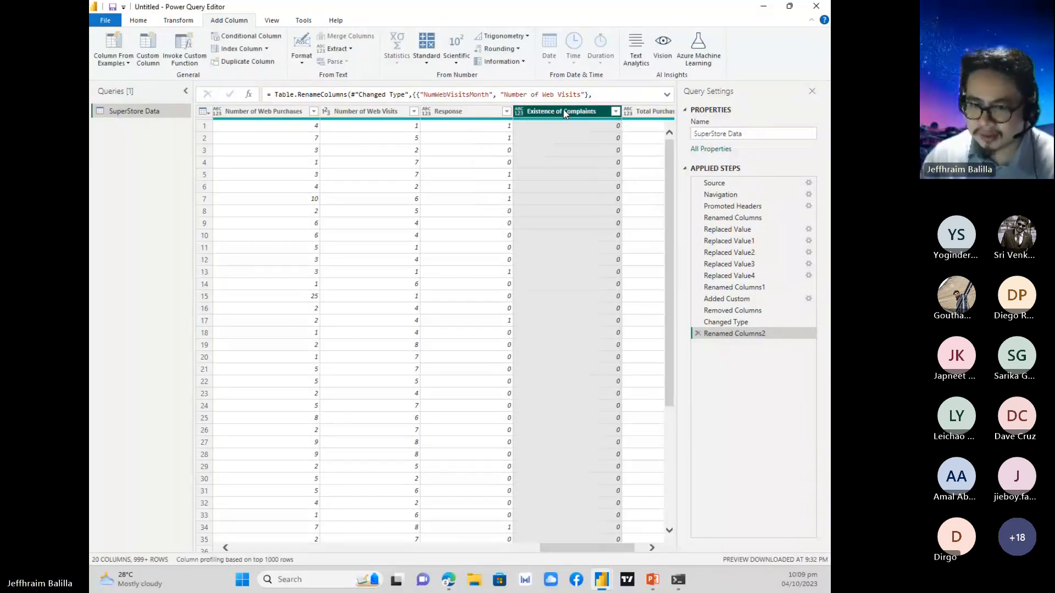
pyautogui.click(522, 111)
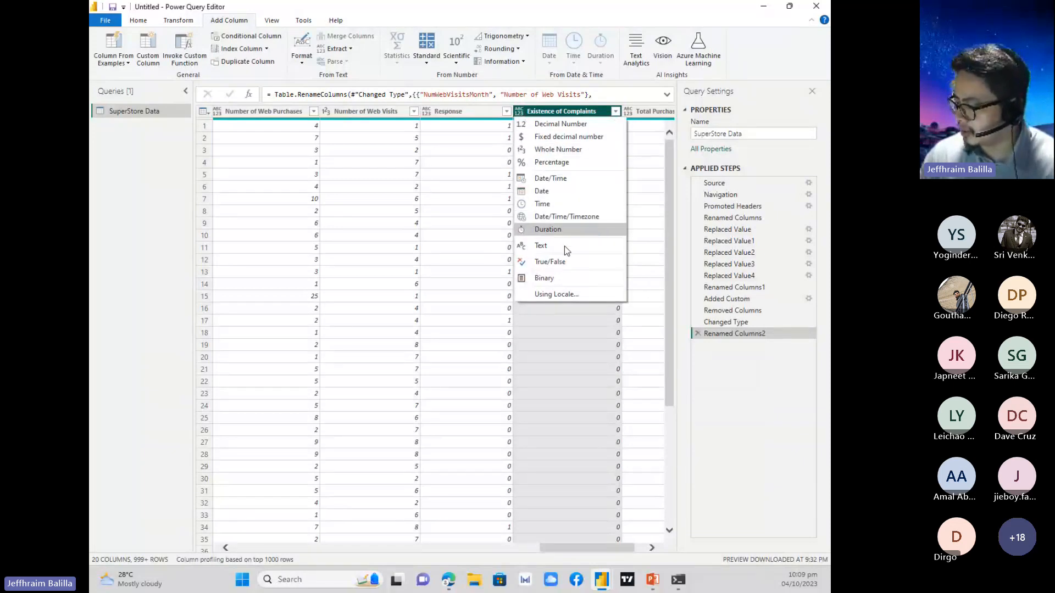
pyautogui.click(541, 246)
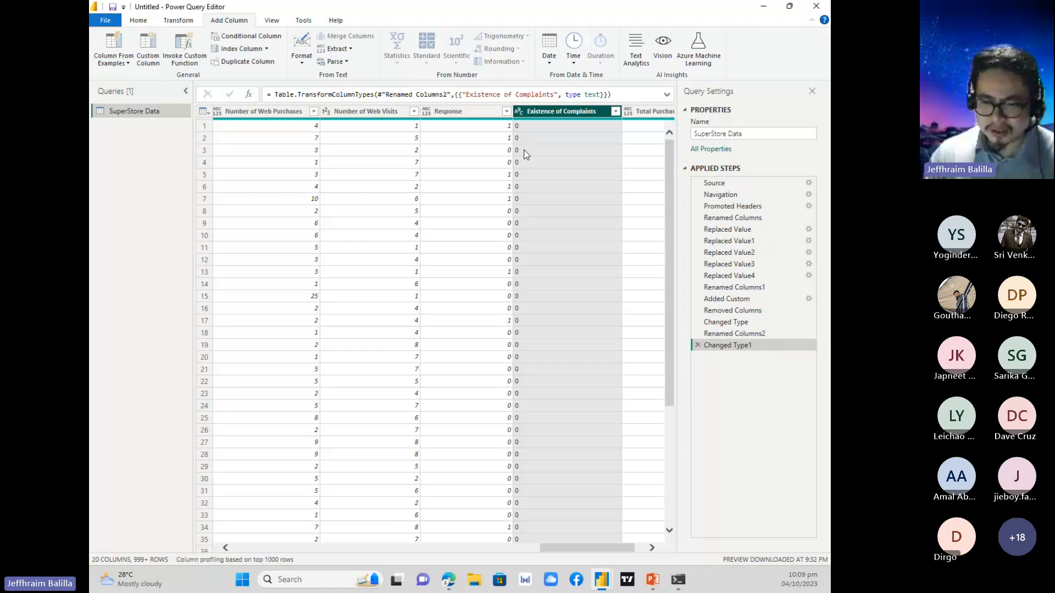
# Replace the value 1 with Yes in the Existence of Complaints column.
pyautogui.rightClick(551, 113)
pyautogui.rightClick(539, 110)
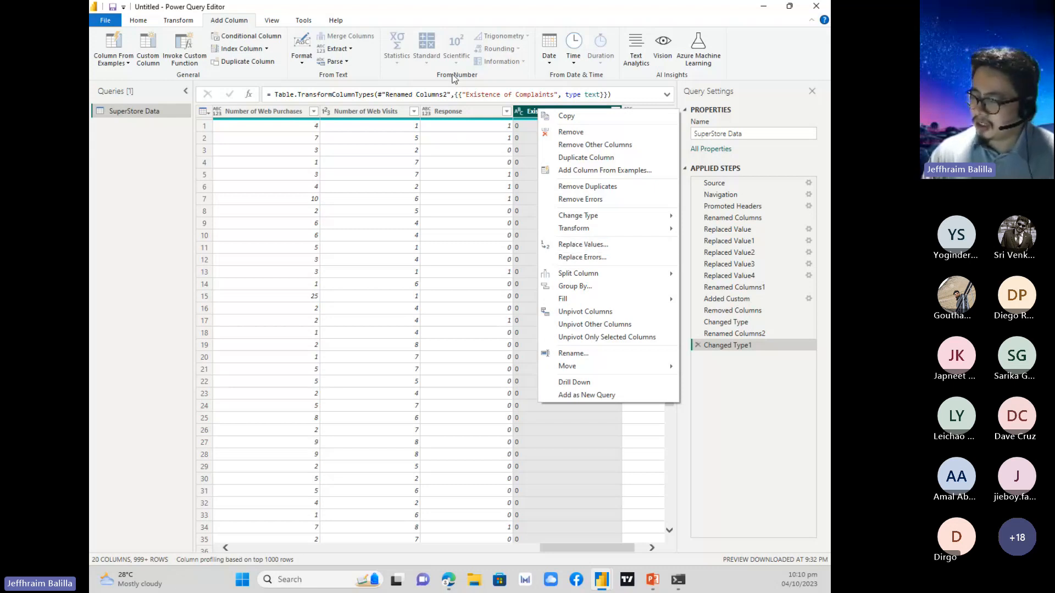
pyautogui.rightClick(530, 113)
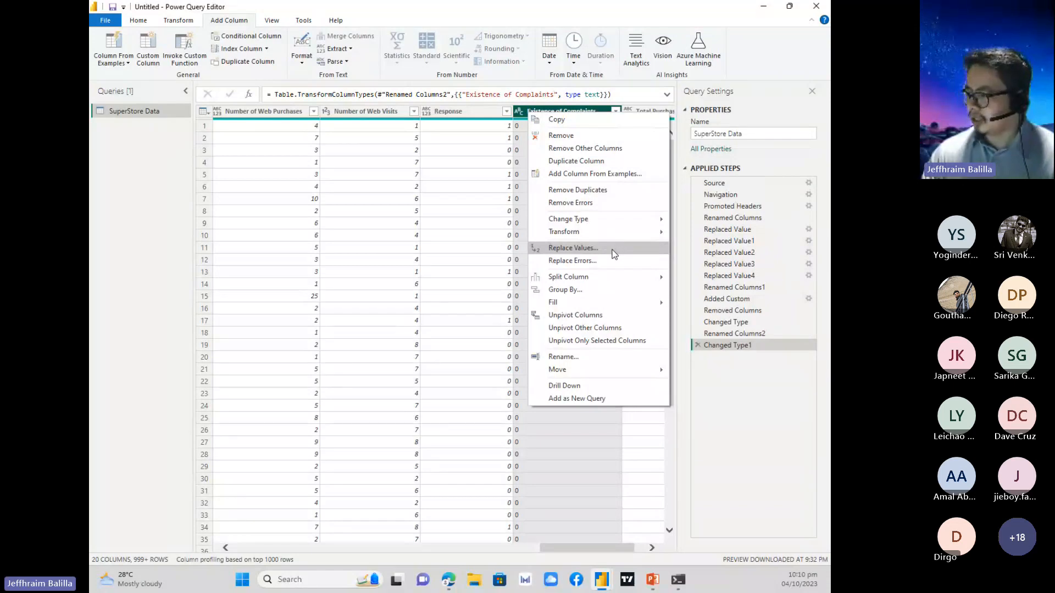
pyautogui.click(573, 248)
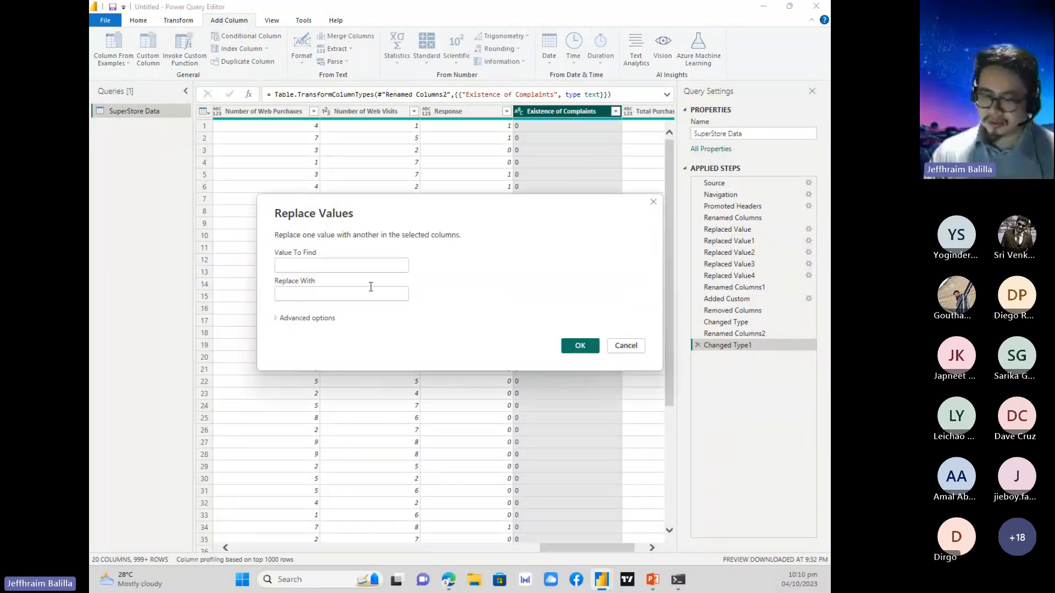
pyautogui.write('1')
pyautogui.click(359, 300)
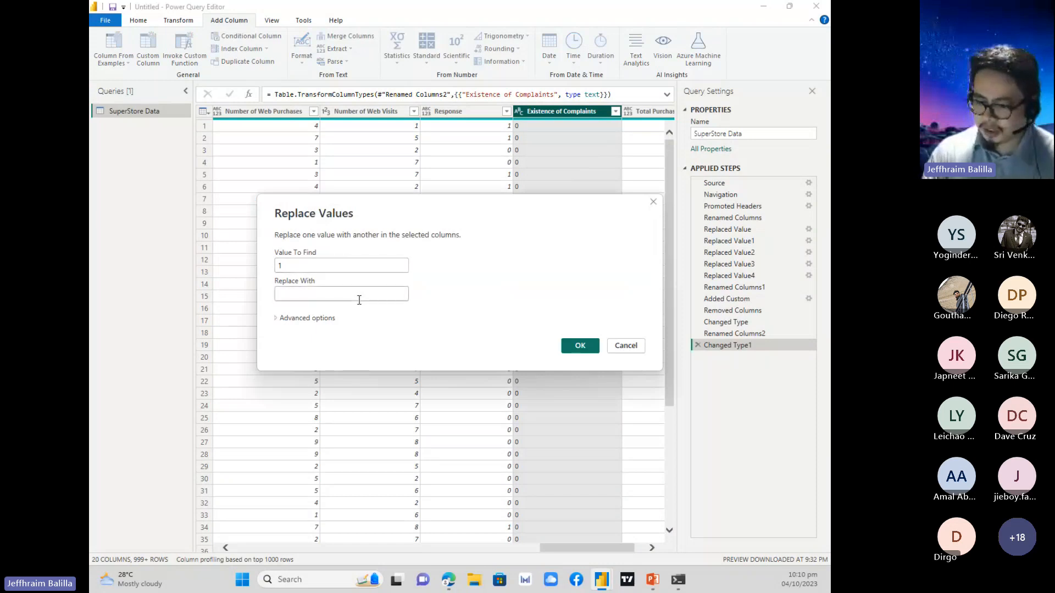
pyautogui.write('Yes')
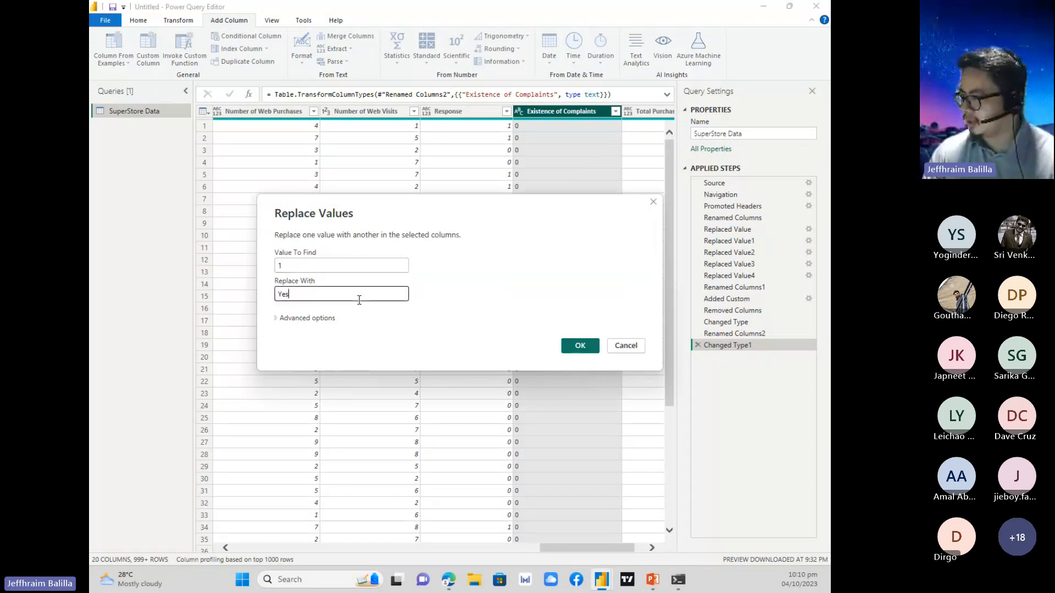
pyautogui.click(580, 345)
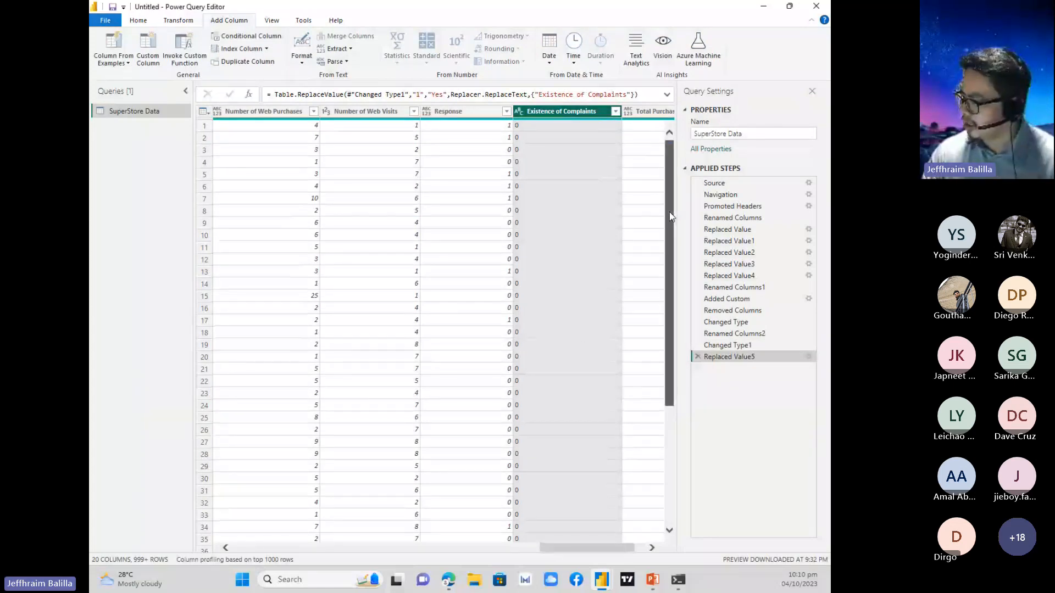
# Check the distinct values in the Existence of Complaints column, and replace the value 0 with No there.
pyautogui.moveTo(669, 212); pyautogui.dragTo(668, 179)
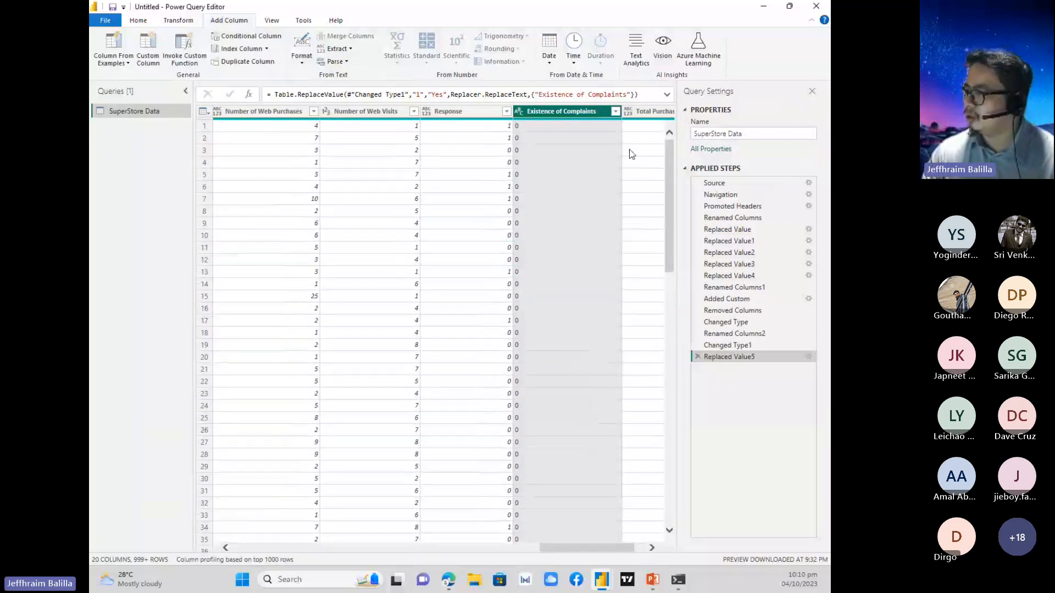
pyautogui.click(616, 113)
pyautogui.click(615, 114)
pyautogui.click(615, 113)
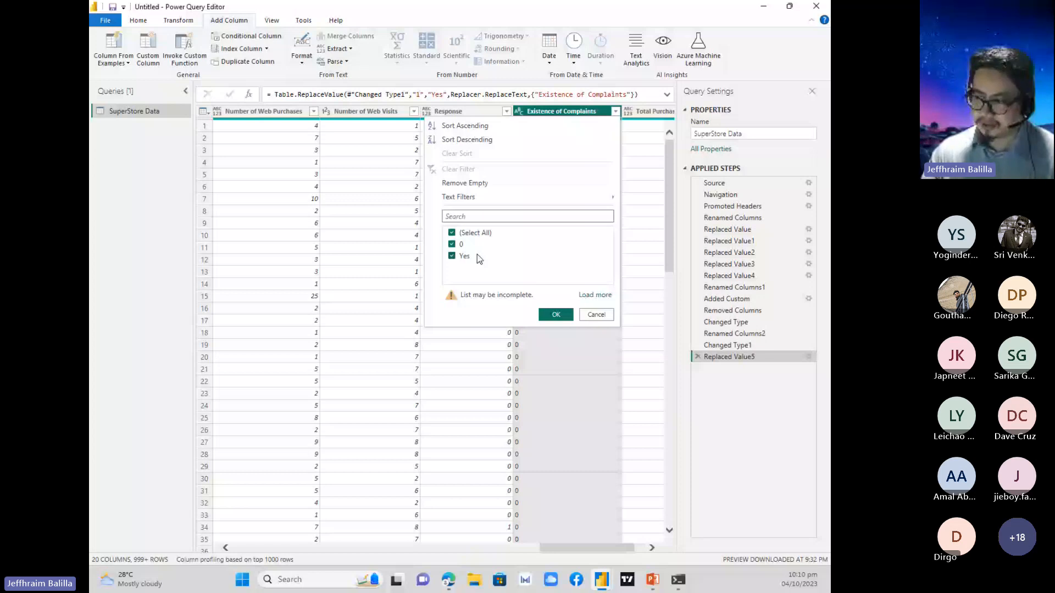
pyautogui.click(596, 314)
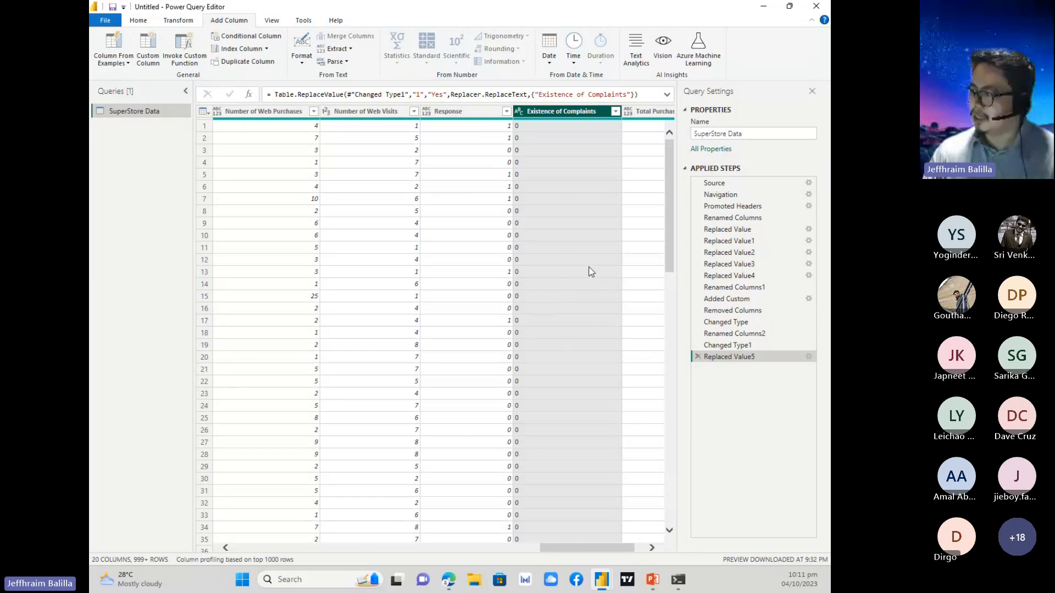
pyautogui.rightClick(546, 112)
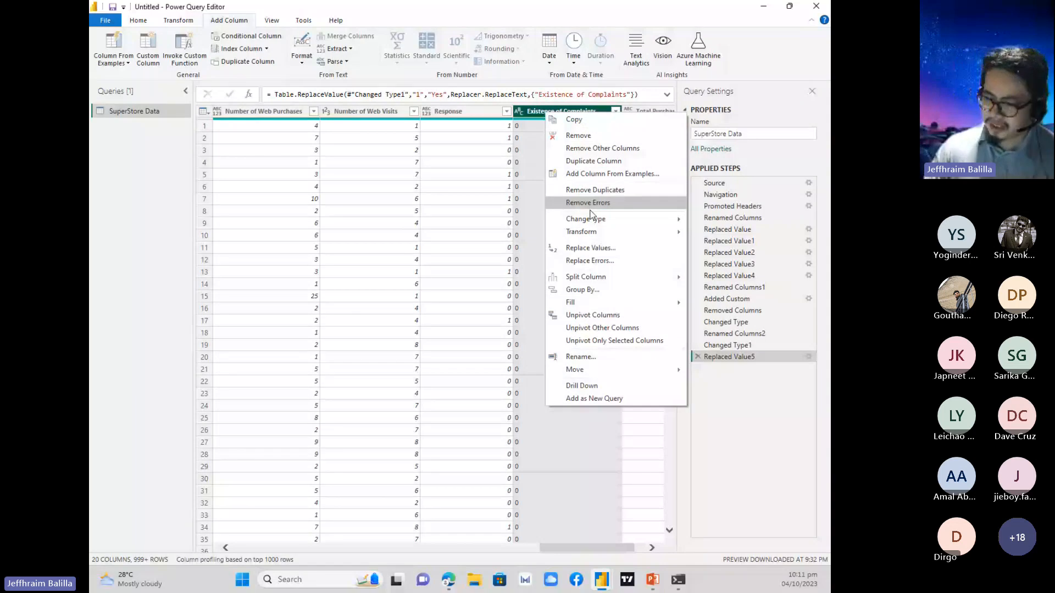
pyautogui.click(590, 247)
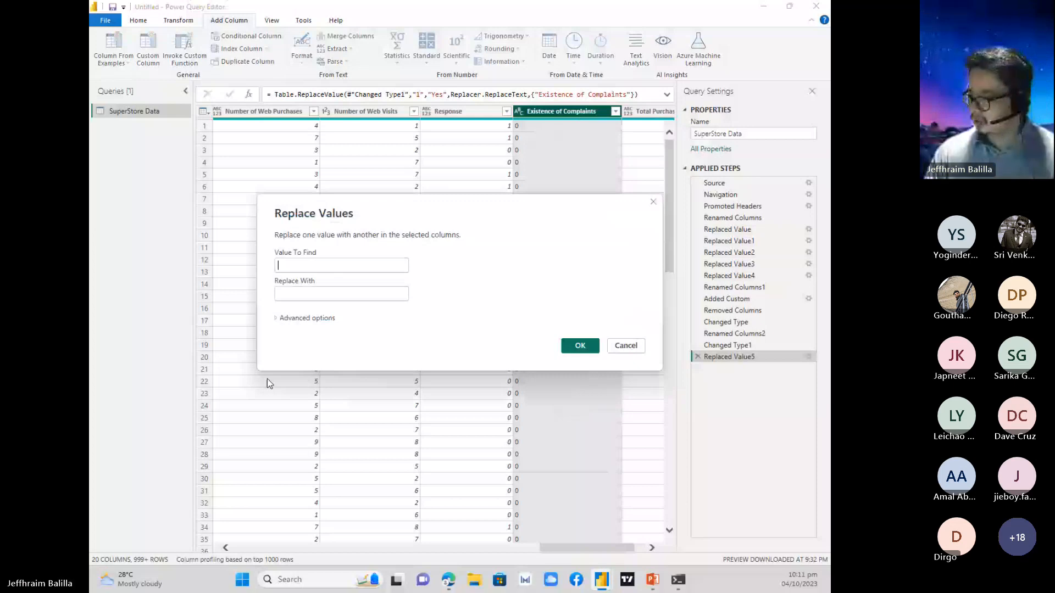
pyautogui.write('0')
pyautogui.press('Tab')
pyautogui.write('No')
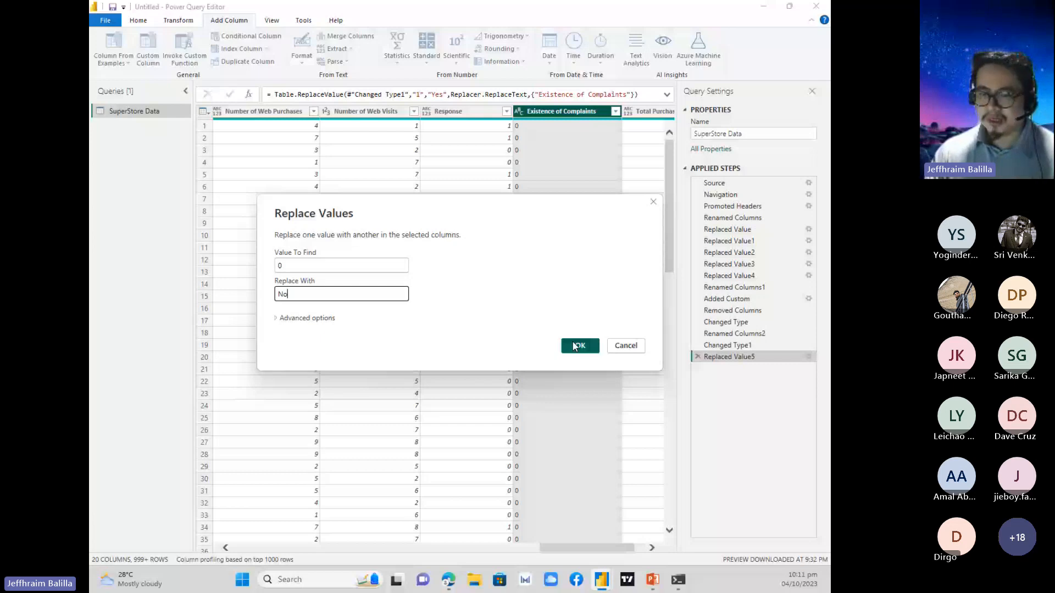
pyautogui.click(574, 346)
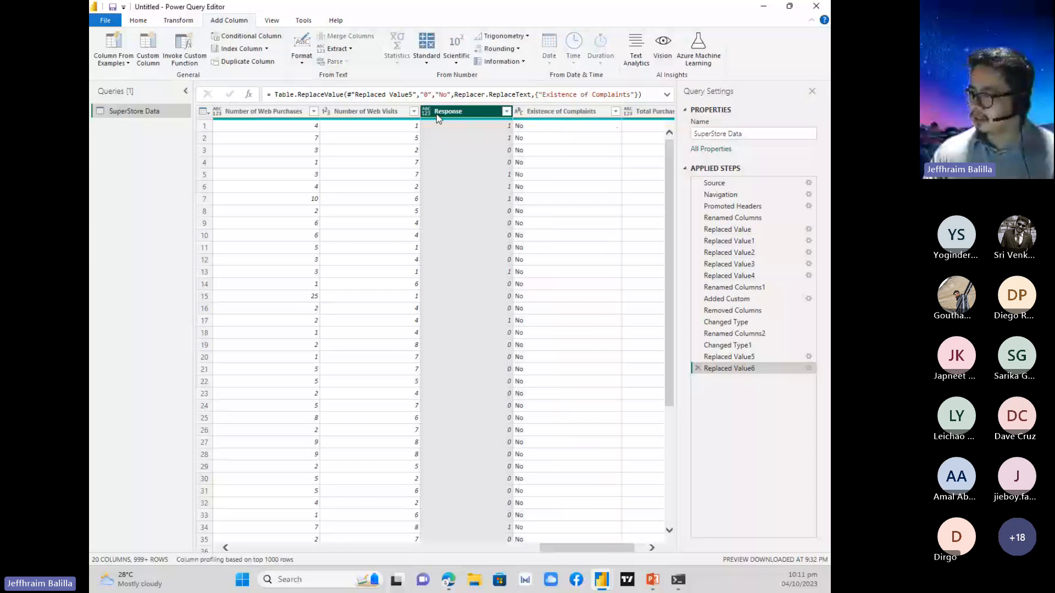
# Rename the Response column to Accepted Offer.
pyautogui.doubleClick(481, 111)
pyautogui.write('Ac')
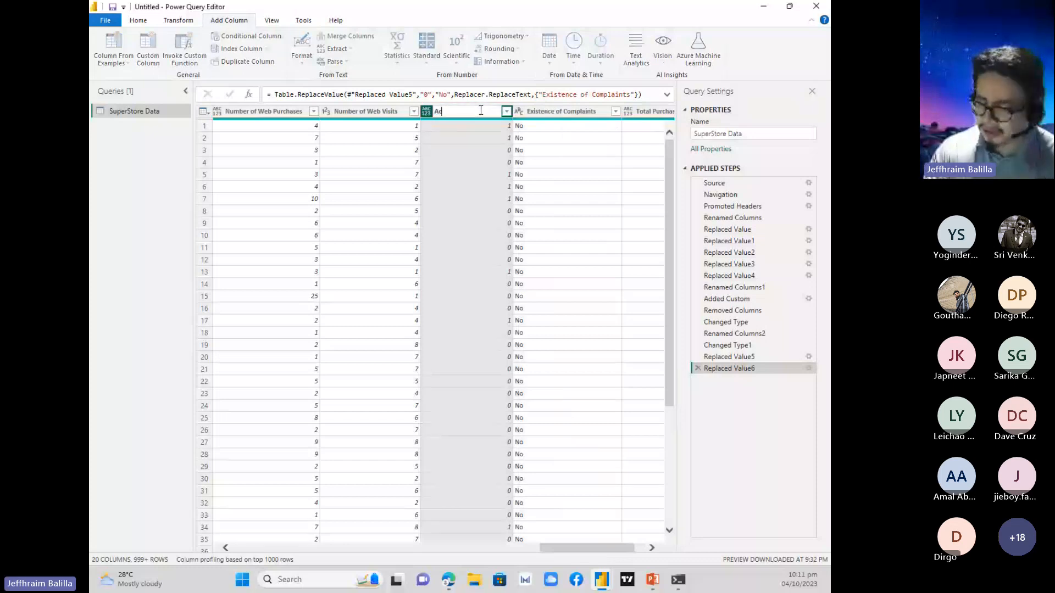
pyautogui.write('cepted')
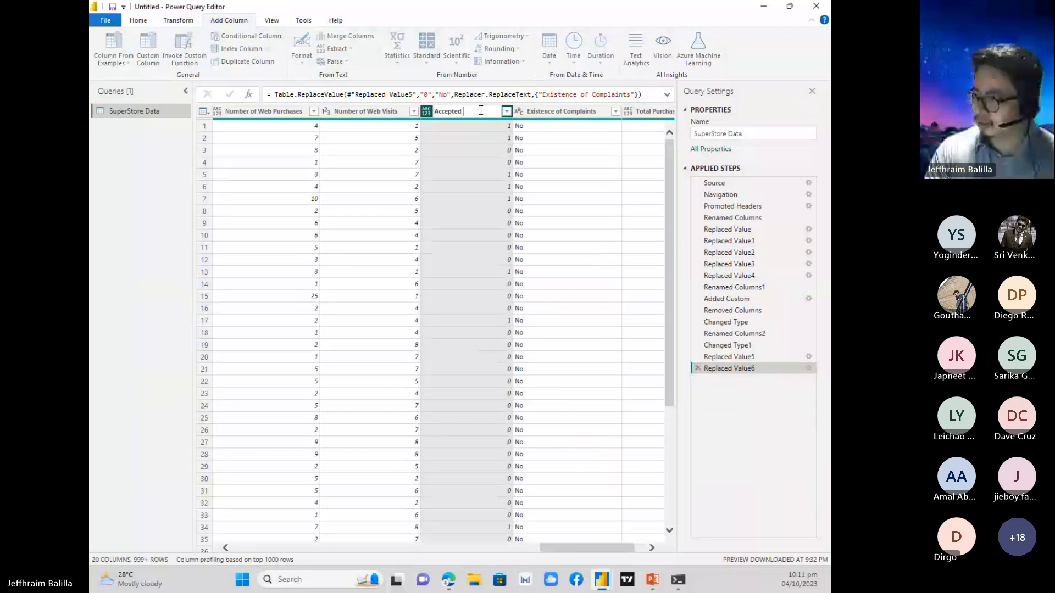
pyautogui.write(' Offer')
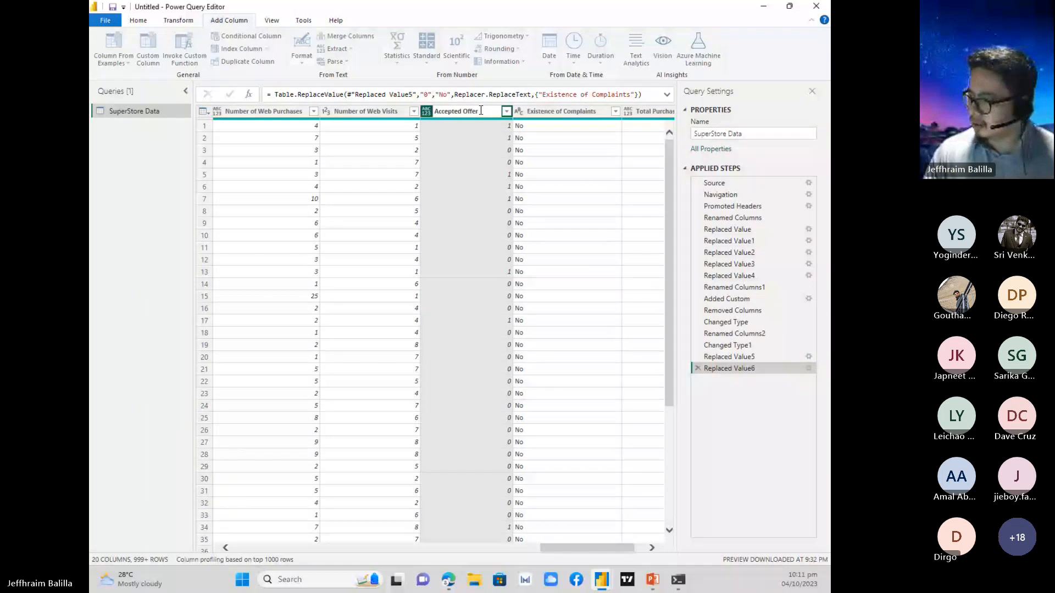
pyautogui.press('Return')
pyautogui.rightClick(481, 110)
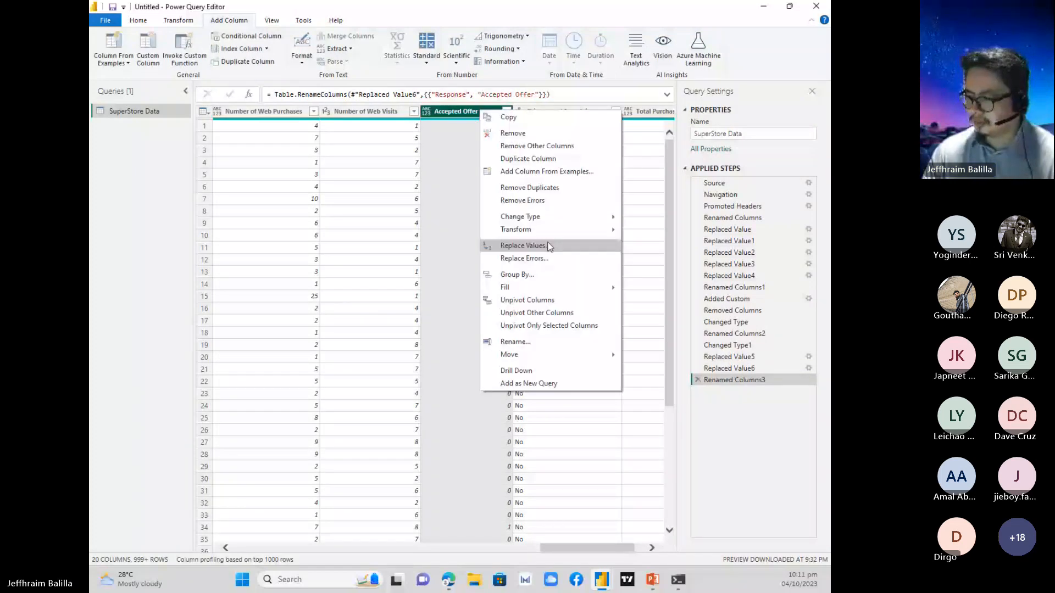
pyautogui.click(544, 243)
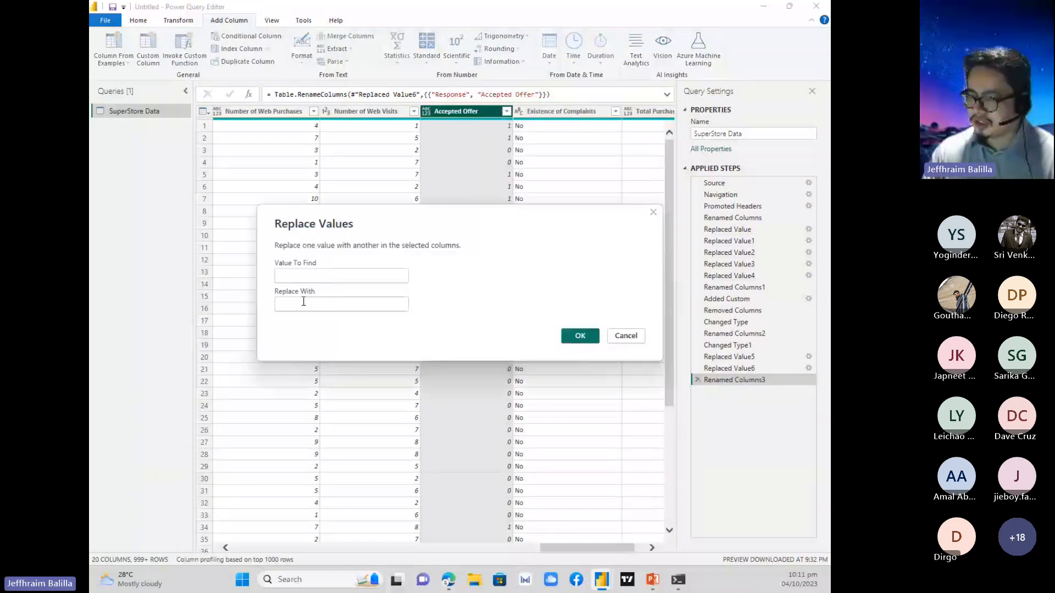
pyautogui.write('1')
pyautogui.click(303, 302)
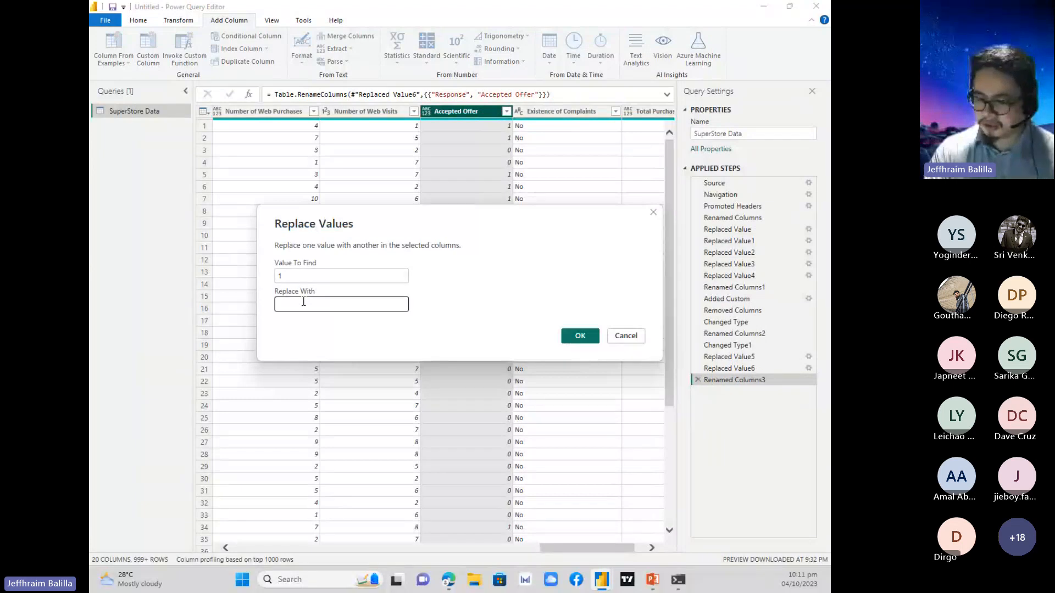
pyautogui.write('Yes')
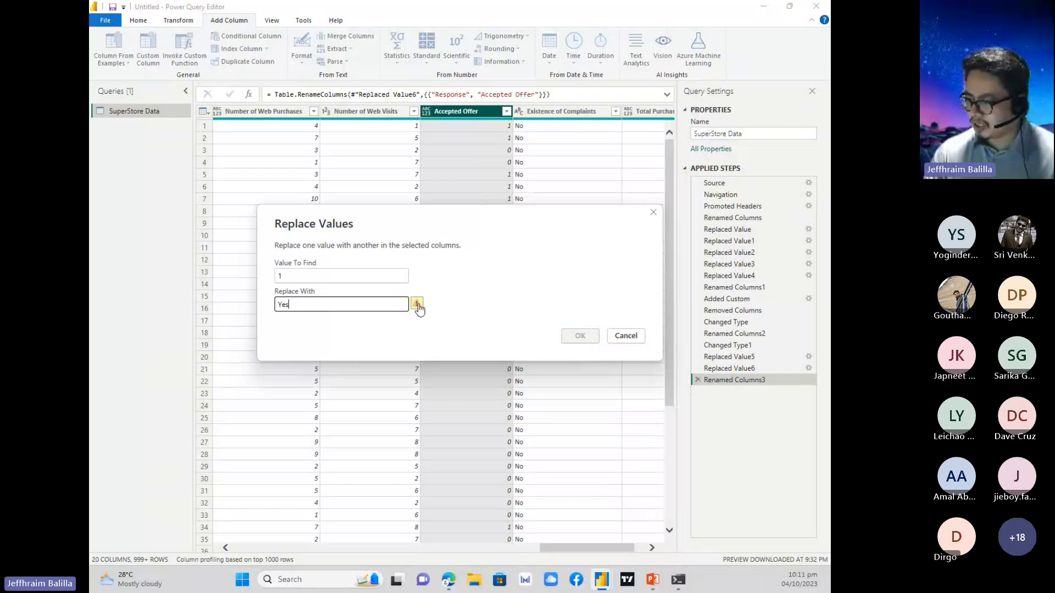
pyautogui.moveTo(419, 309)
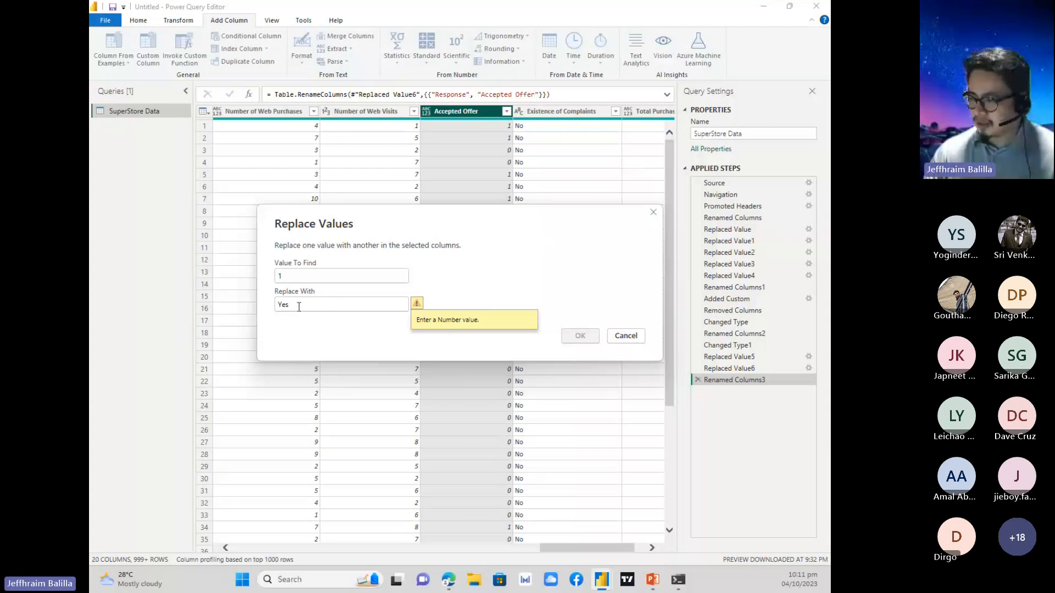
pyautogui.click(653, 212)
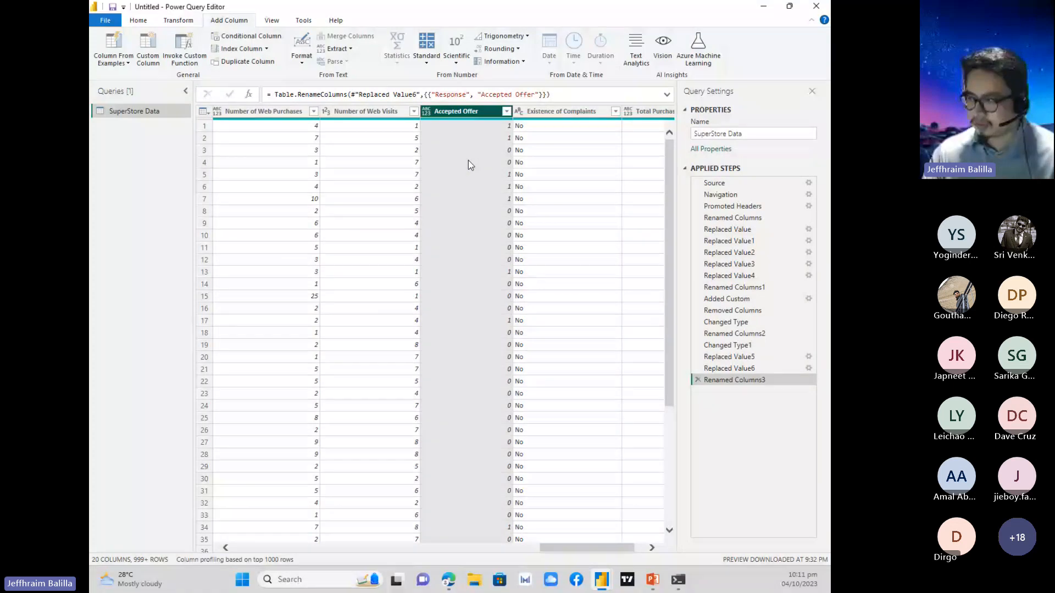
# Set the Accepted Offer column's data type to Text, and replace its value 1 with Yes.
pyautogui.click(425, 112)
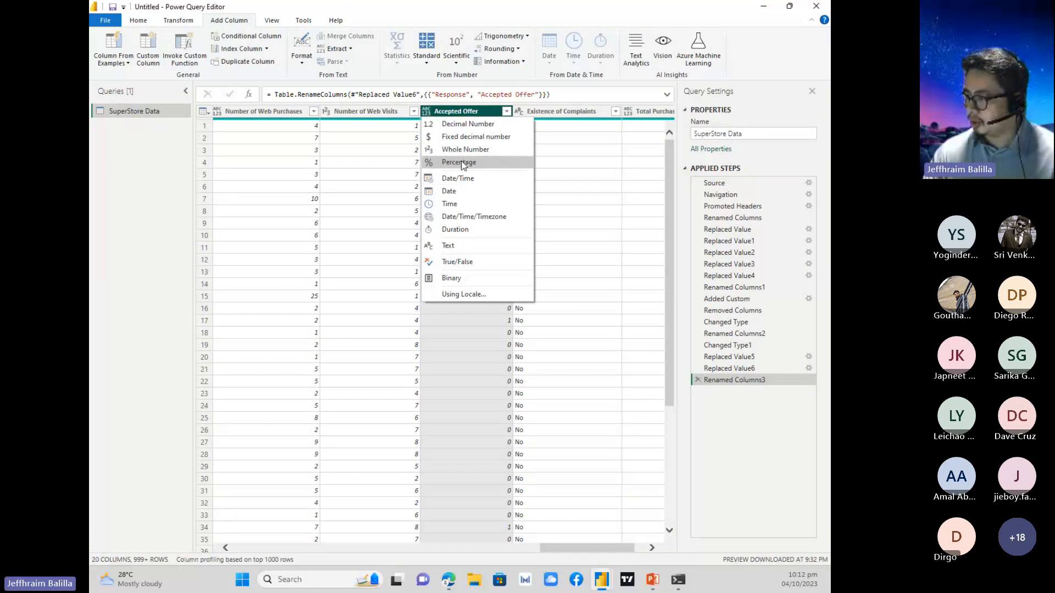
pyautogui.click(455, 248)
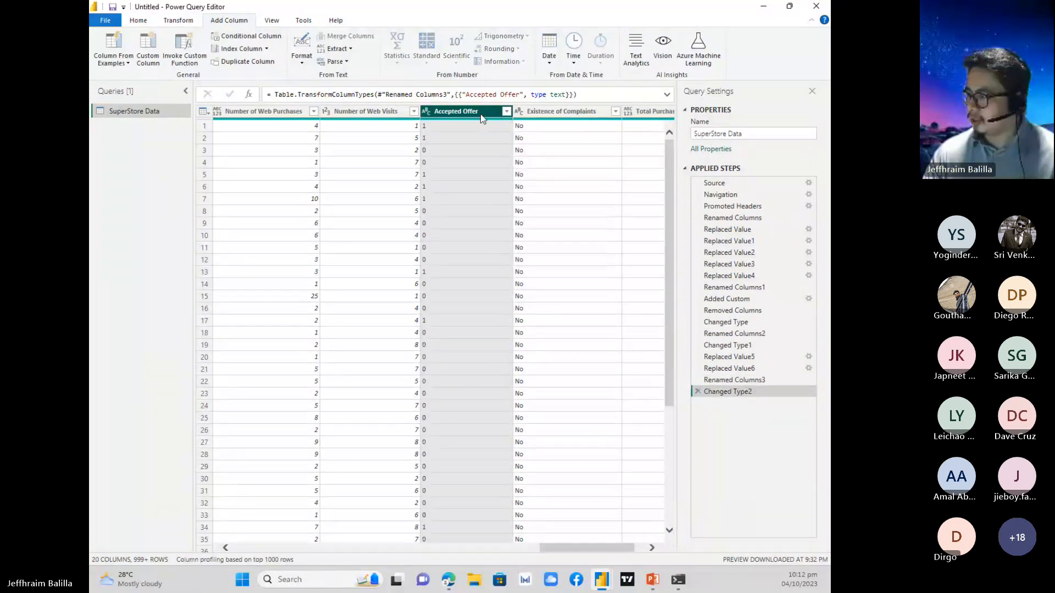
pyautogui.rightClick(478, 115)
pyautogui.click(504, 245)
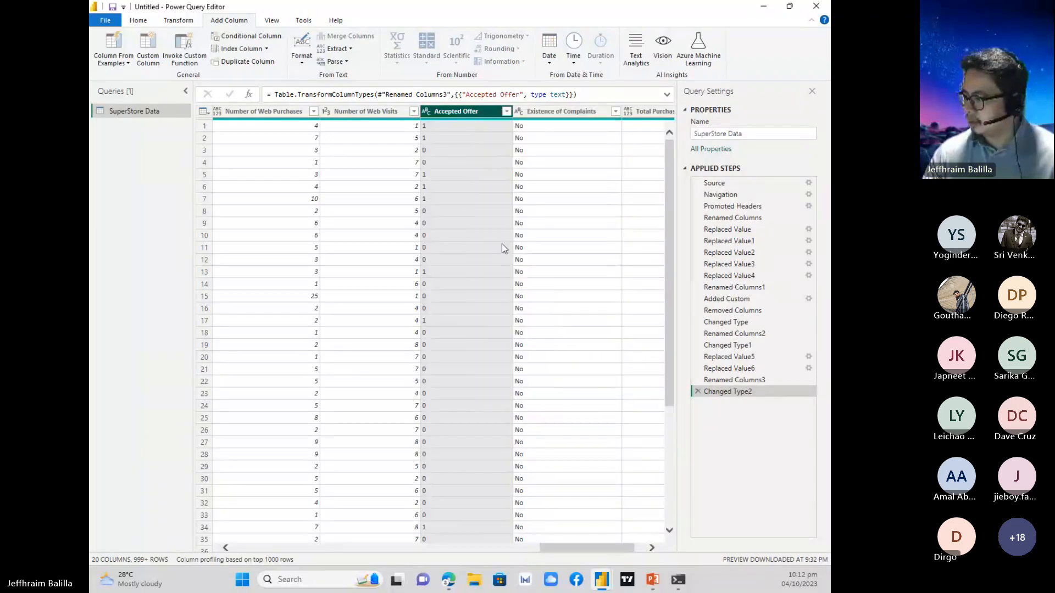
pyautogui.write('1')
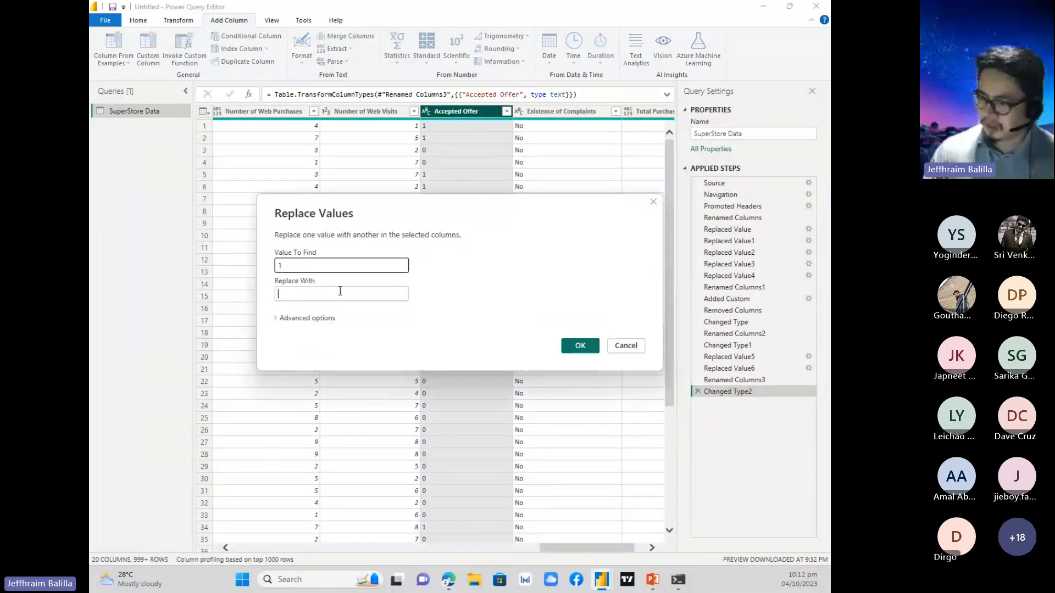
pyautogui.click(340, 292)
pyautogui.write('Yes')
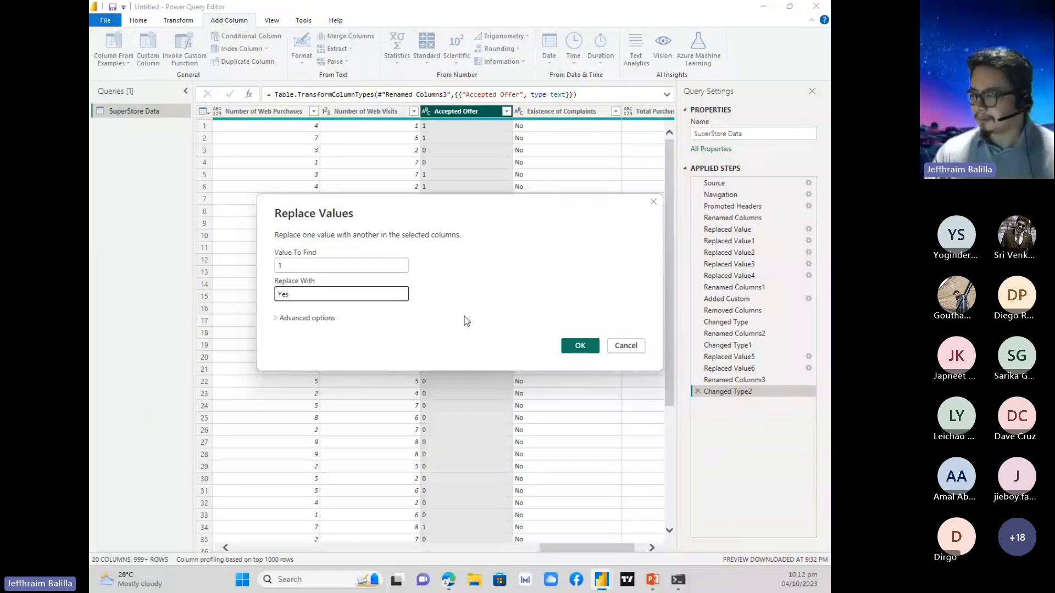
pyautogui.click(573, 353)
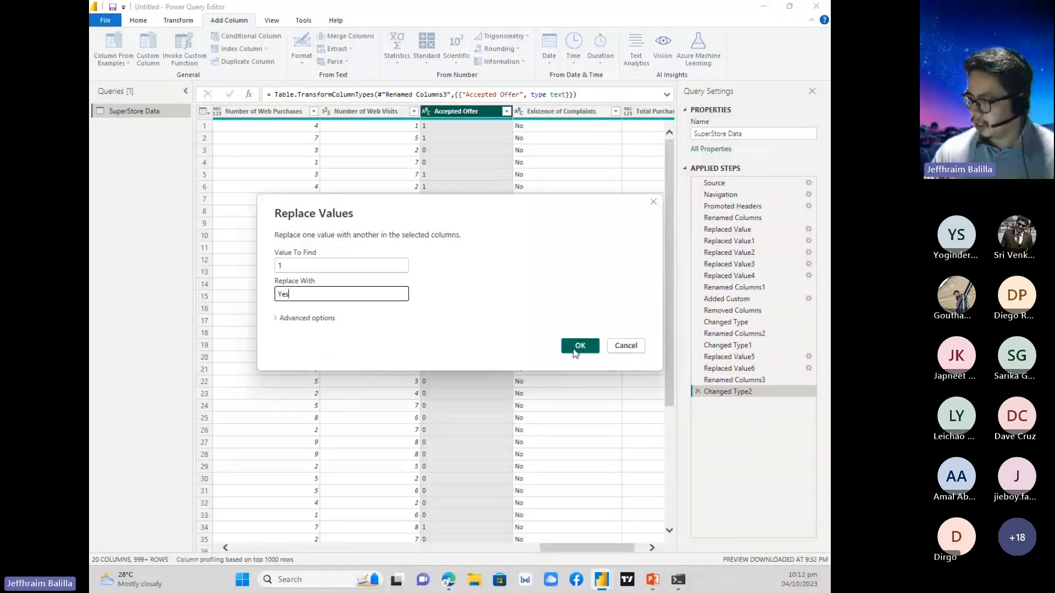
# Replace the value 0 with No in the Accepted Offer column.
pyautogui.rightClick(435, 117)
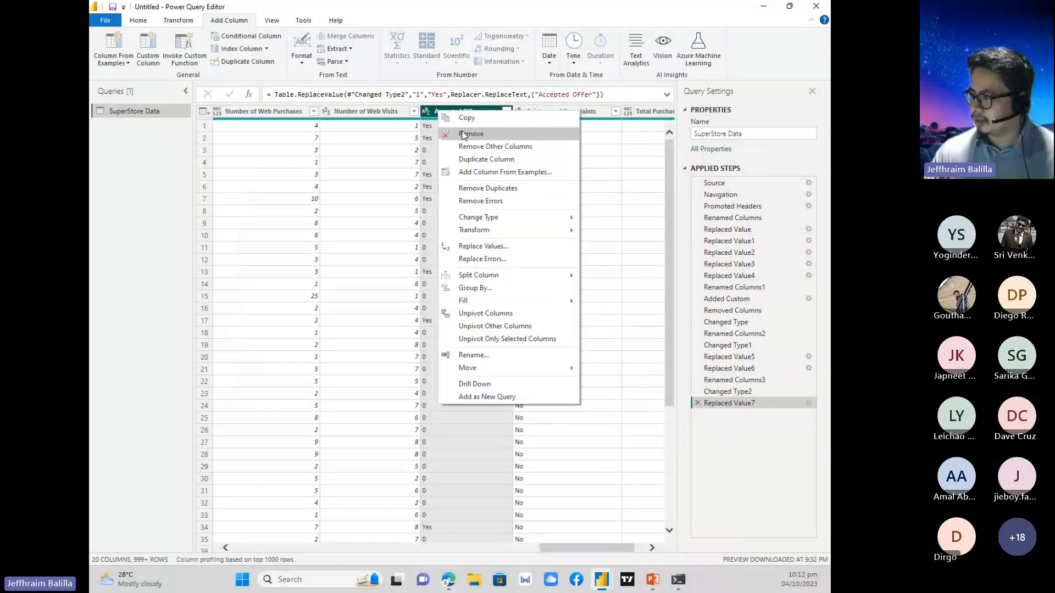
pyautogui.click(480, 252)
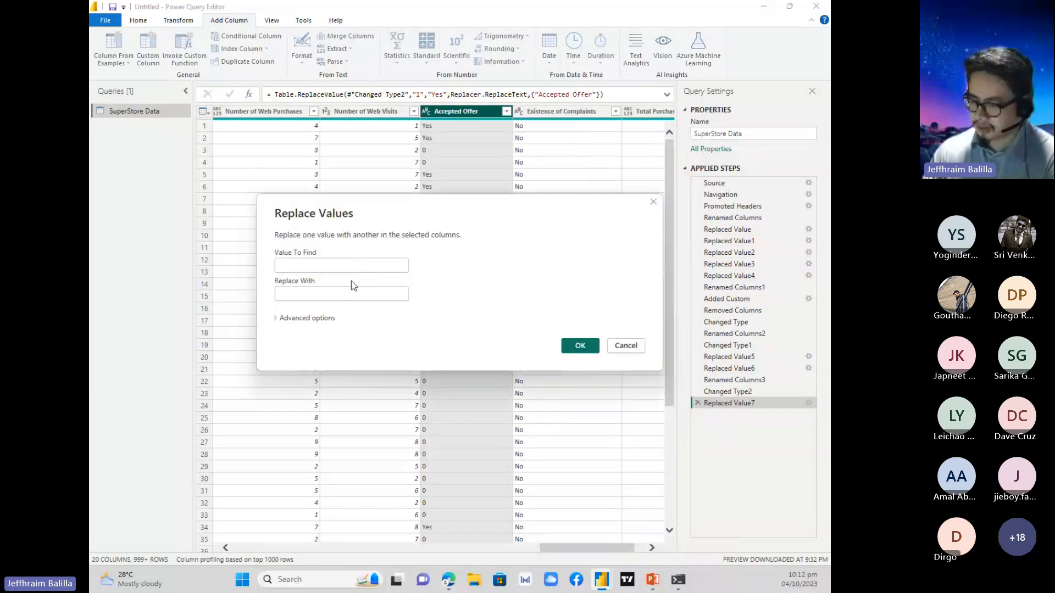
pyautogui.write('0')
pyautogui.click(342, 300)
pyautogui.write('No')
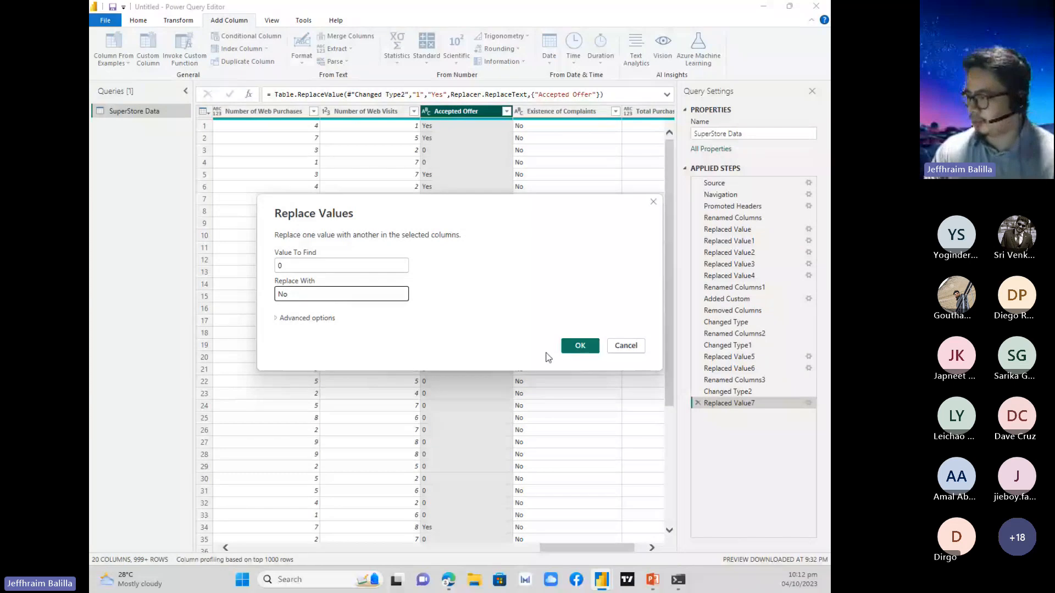
pyautogui.click(581, 349)
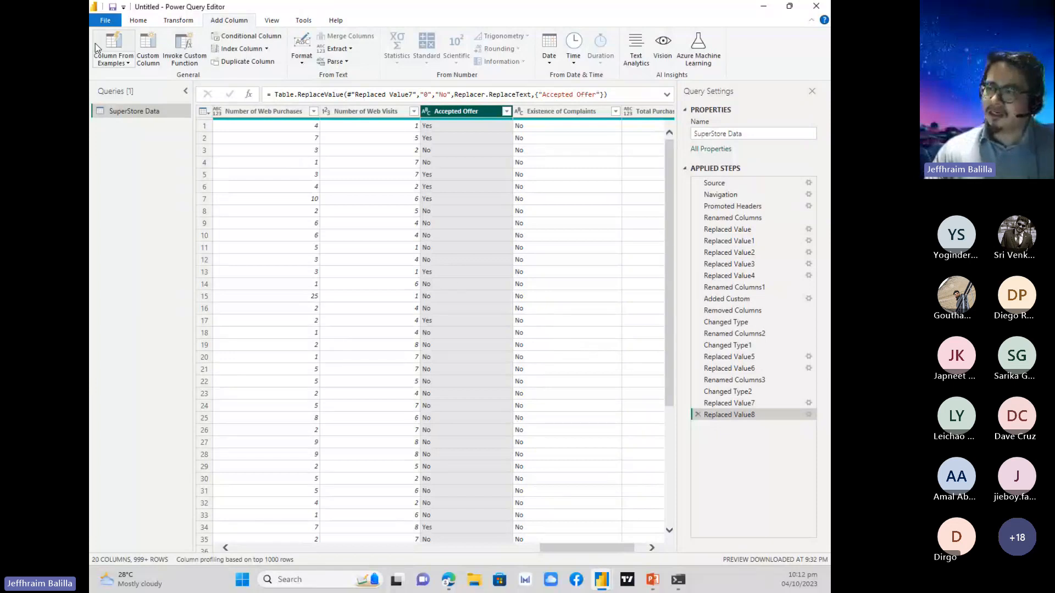
# Close the query editor and apply the pending changes to load the SuperStore Data query into the report.
pyautogui.click(138, 20)
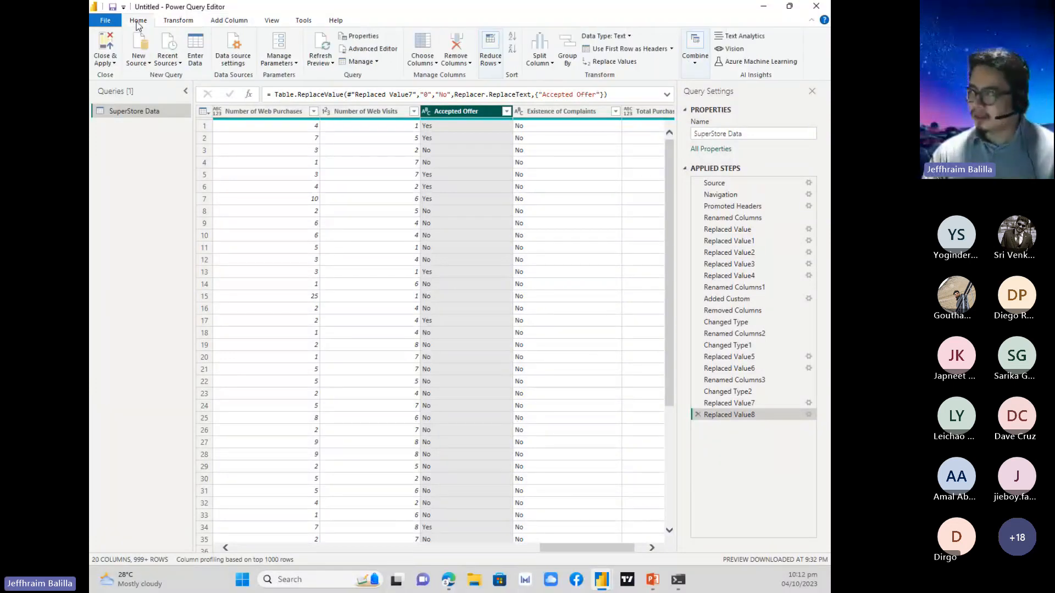
pyautogui.click(103, 63)
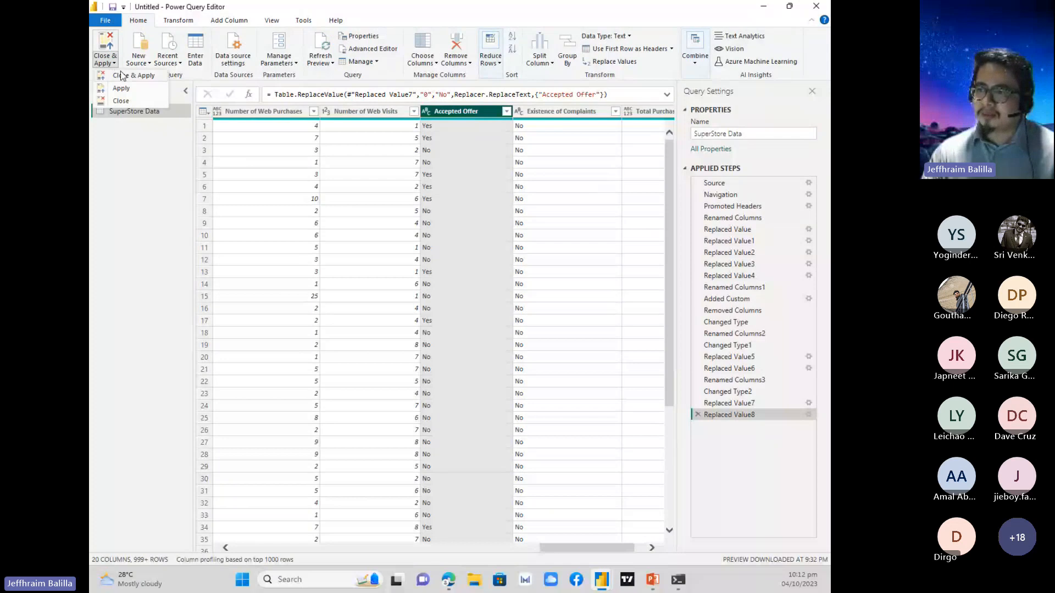
pyautogui.click(229, 22)
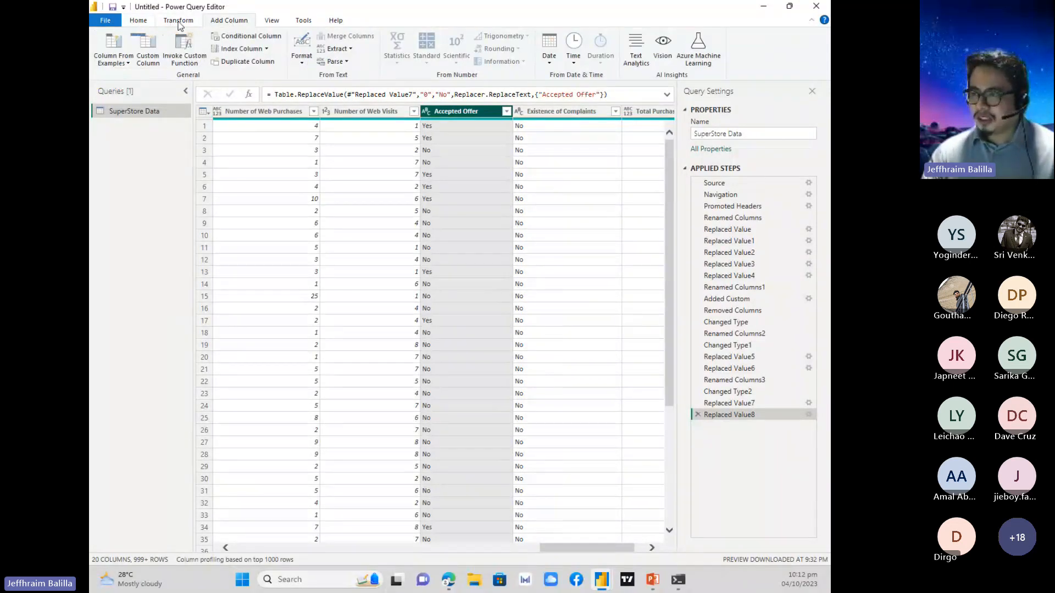
pyautogui.click(177, 20)
pyautogui.click(142, 21)
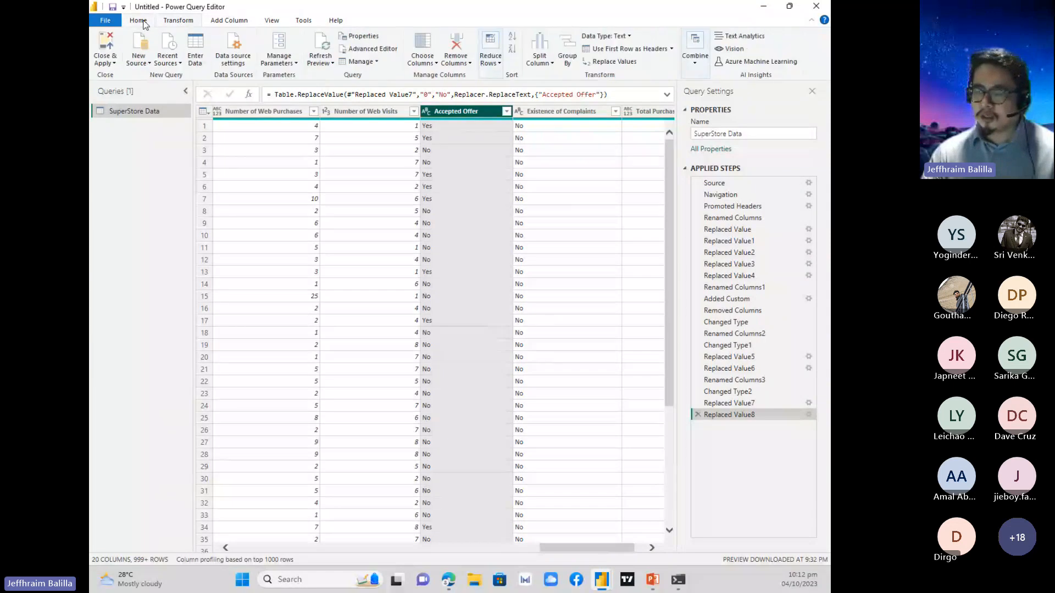
pyautogui.click(111, 65)
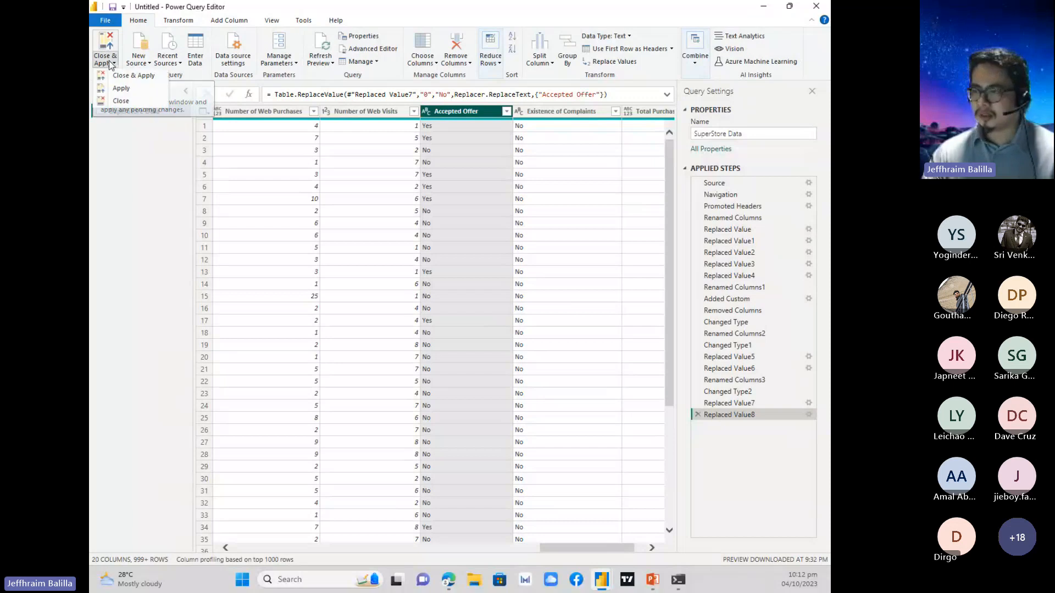
pyautogui.click(136, 76)
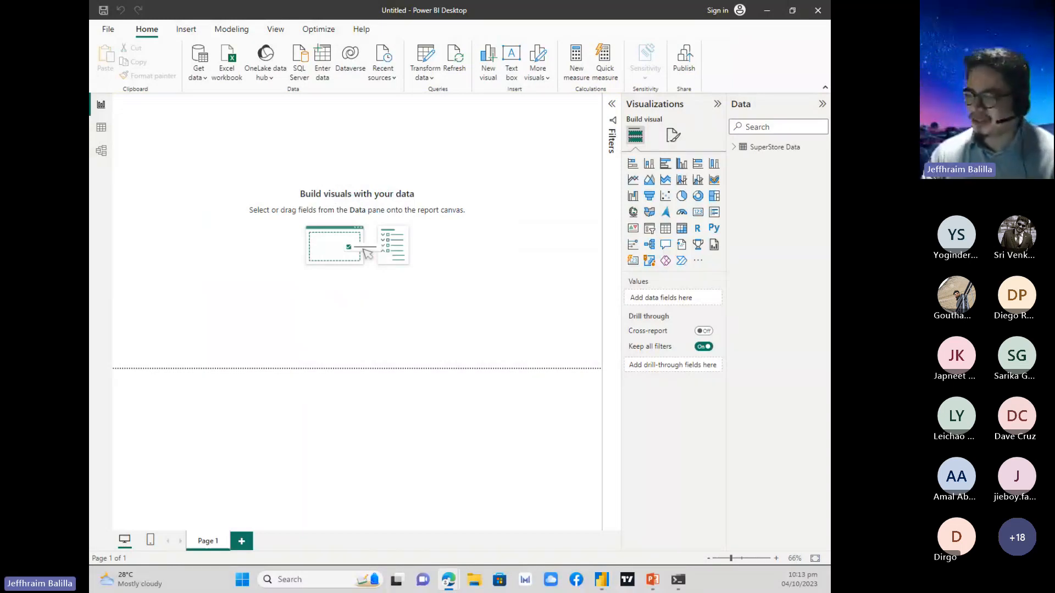
# Open the SuperStore Data table in Table view and review its columns from Id through Total Purchases.
pyautogui.click(102, 132)
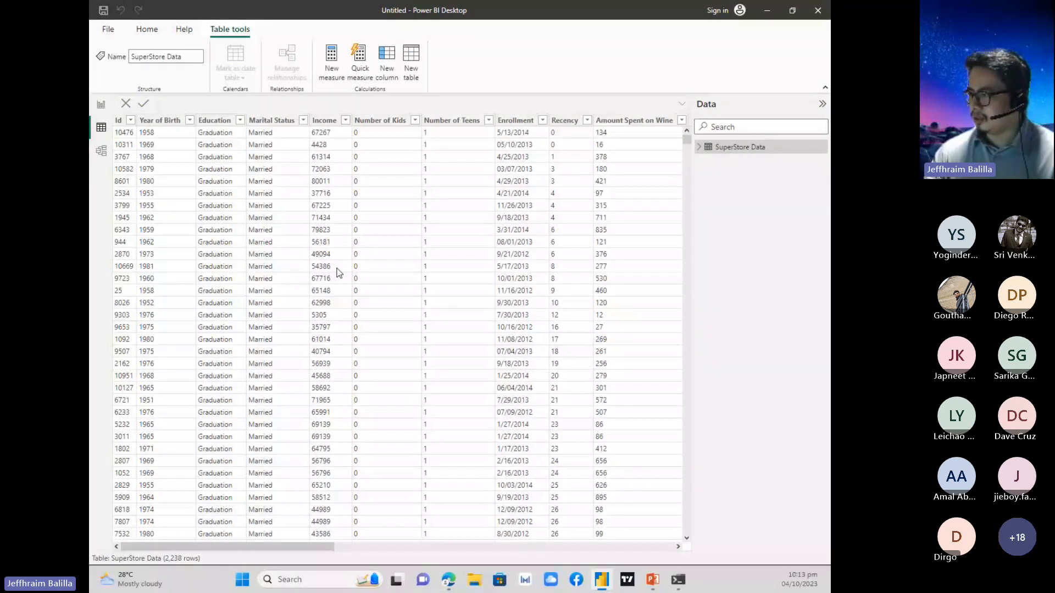
pyautogui.hscroll(5, 339, 273)
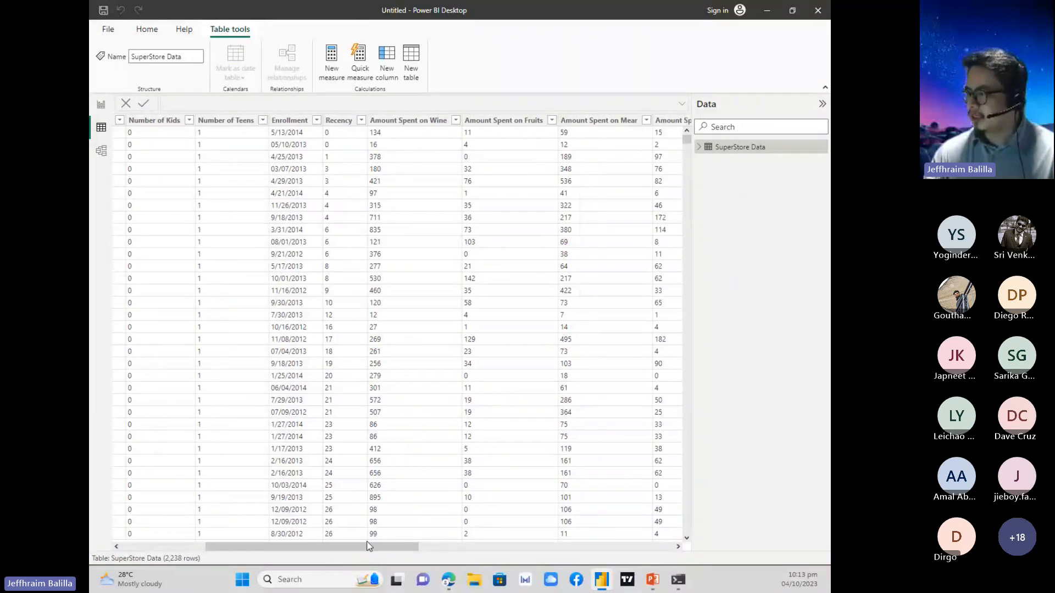
pyautogui.moveTo(383, 548); pyautogui.dragTo(632, 588)
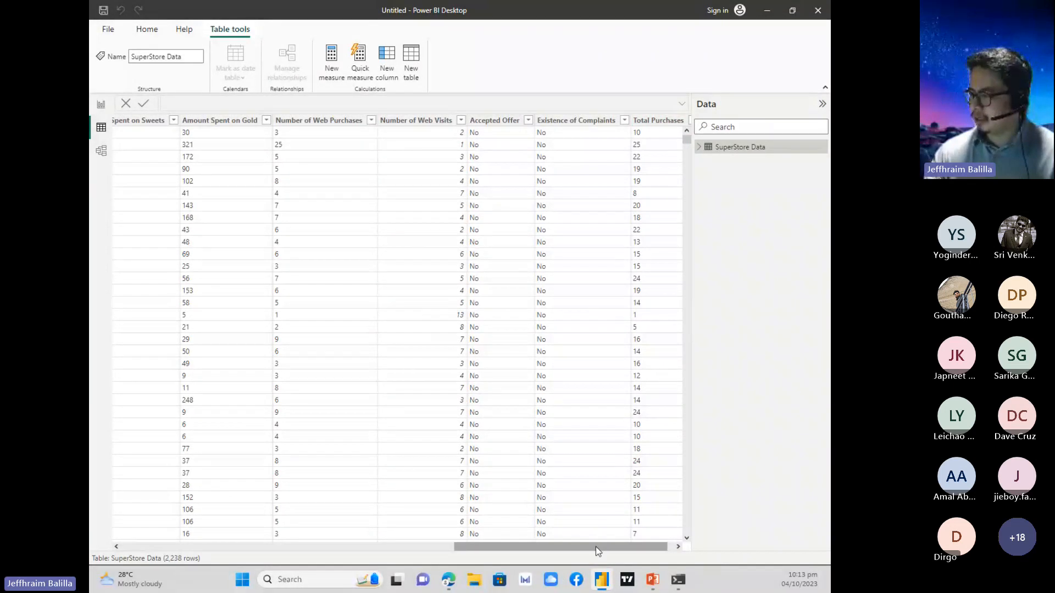
pyautogui.moveTo(595, 546); pyautogui.dragTo(260, 526)
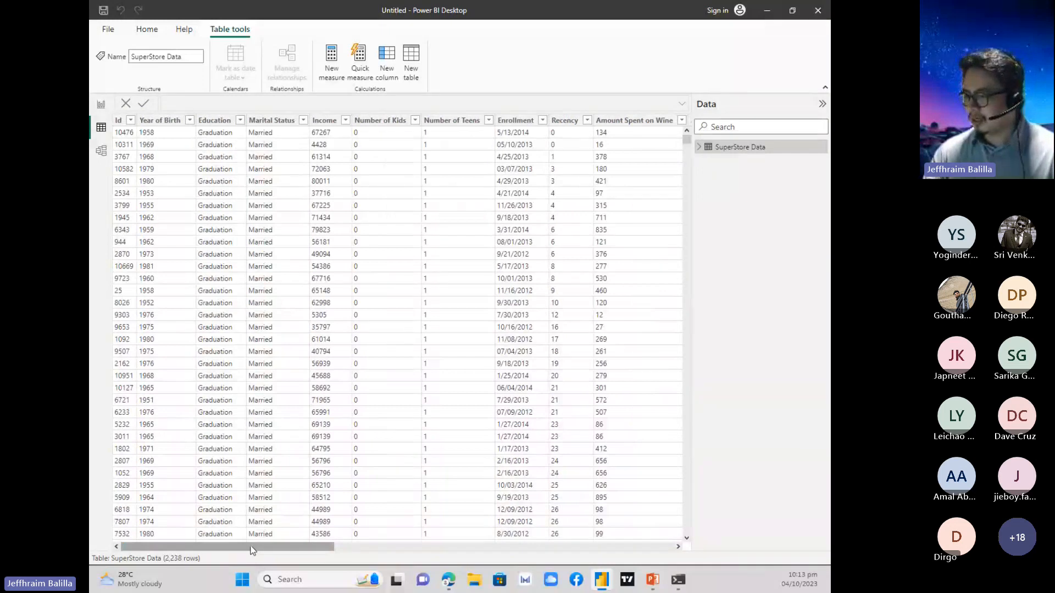
# Switch to the PowerPoint slide show and advance to the next slide of Super Store data transformation instructions.
pyautogui.click(767, 12)
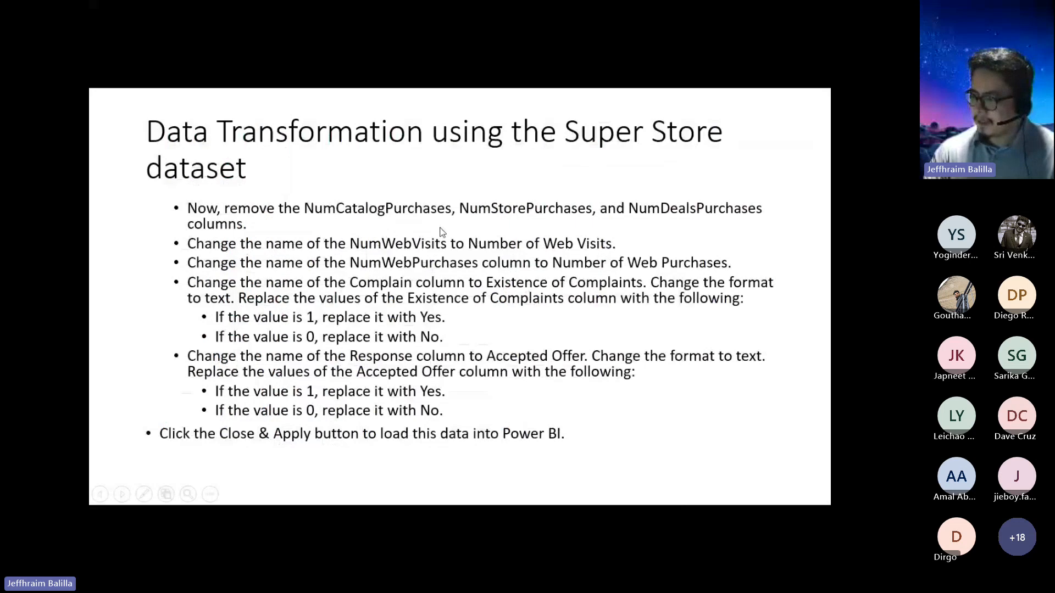
pyautogui.click(441, 231)
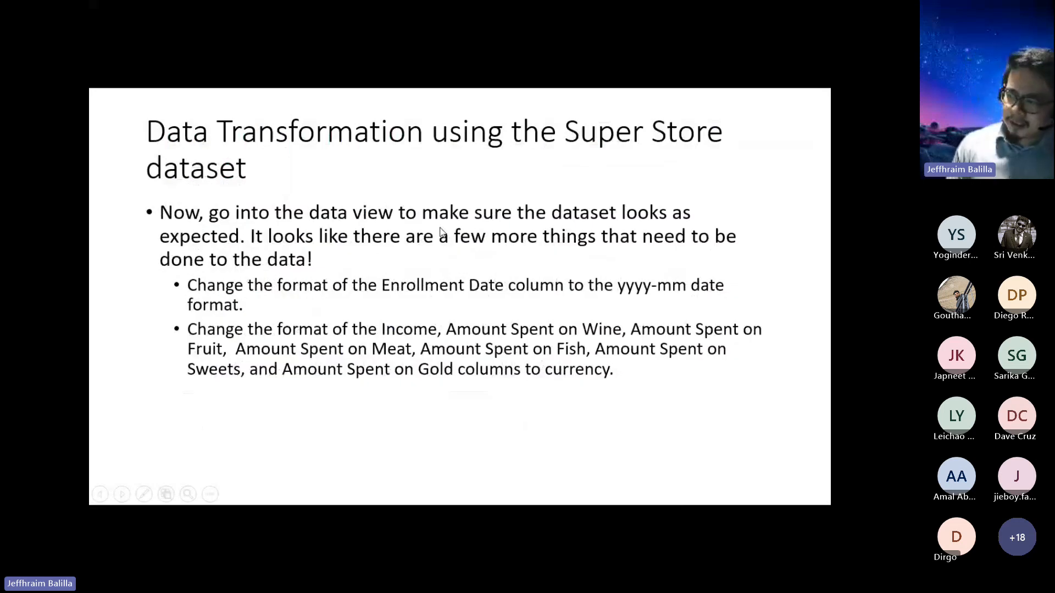
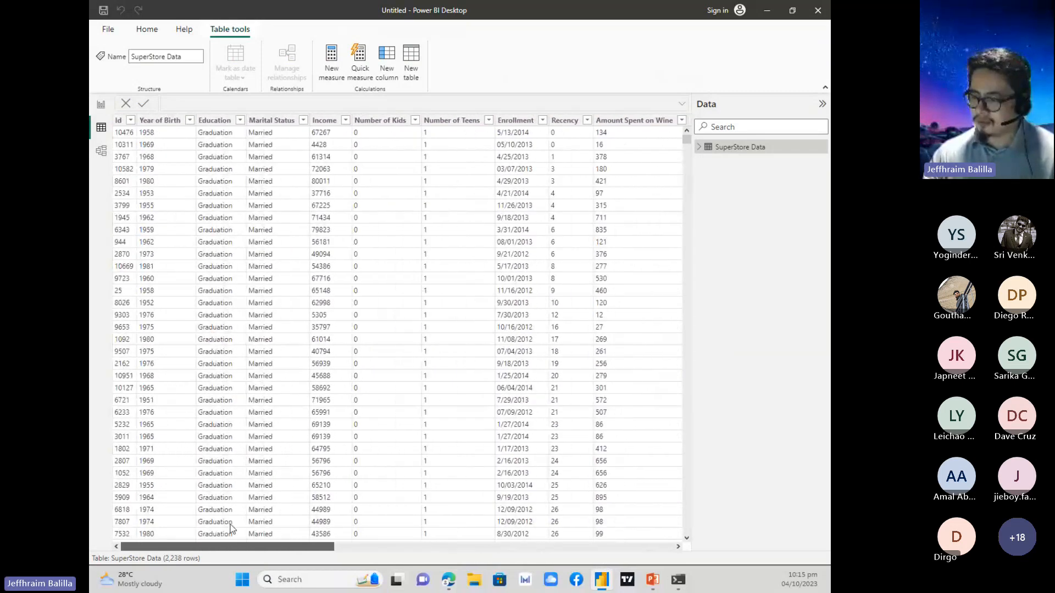
# Change the data type of the Enrollment column to Date/time and accept the data type change.
pyautogui.moveTo(326, 549); pyautogui.dragTo(285, 505)
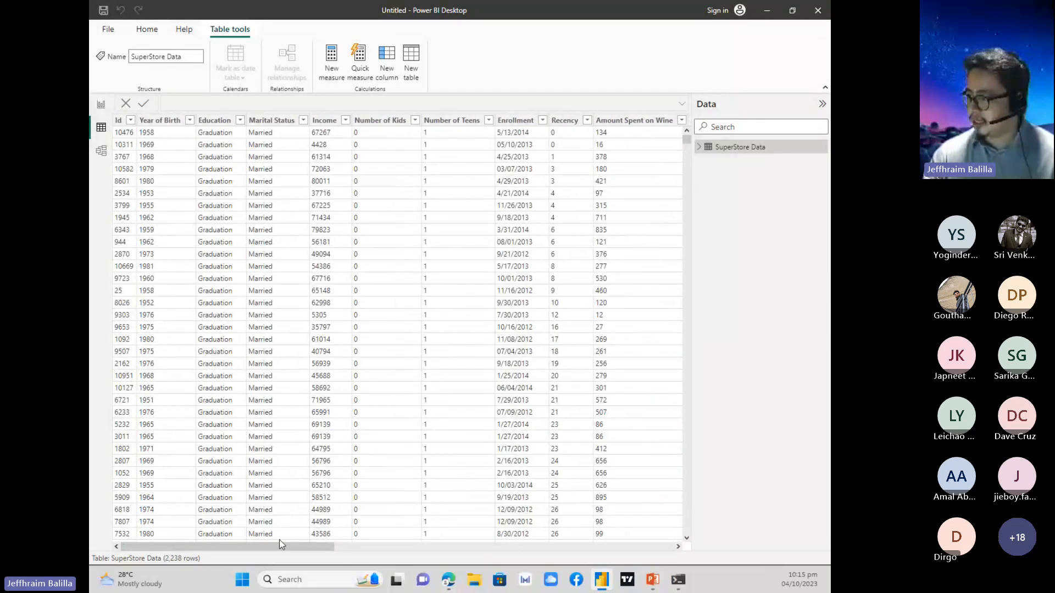
pyautogui.moveTo(279, 544); pyautogui.dragTo(290, 545)
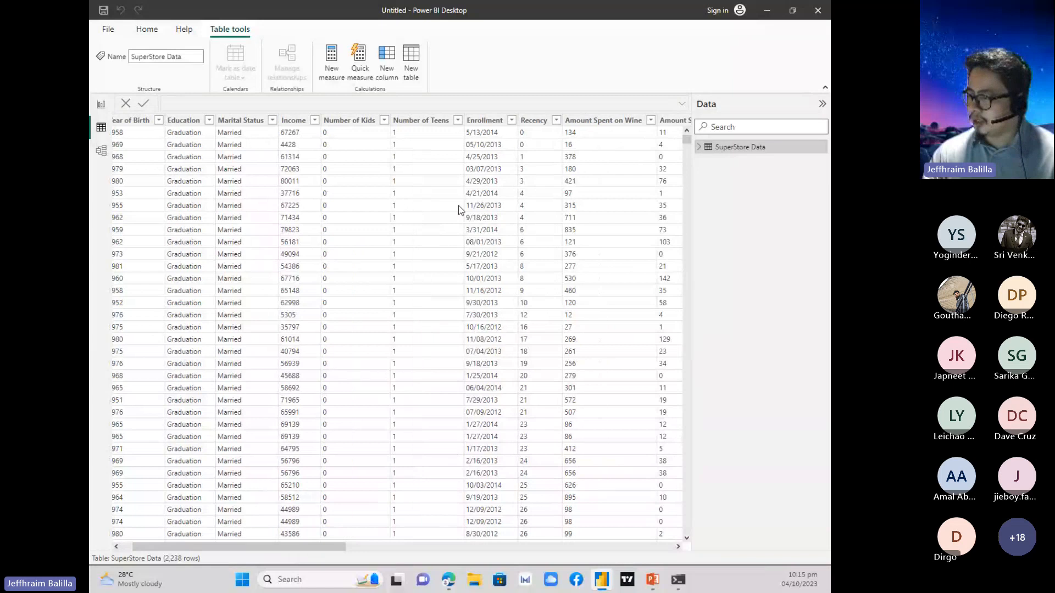
pyautogui.click(488, 122)
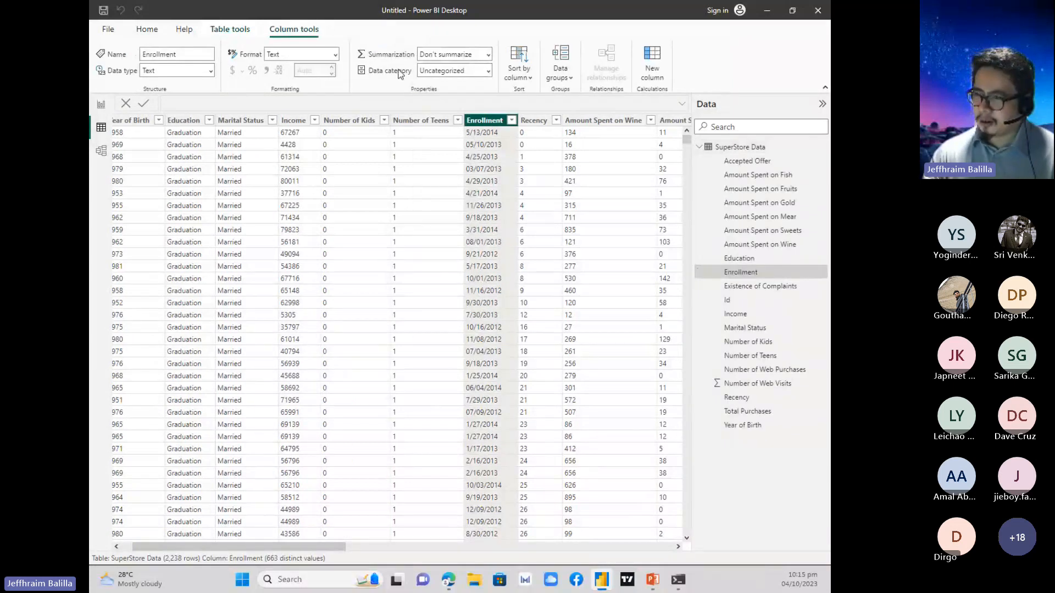
pyautogui.doubleClick(180, 54)
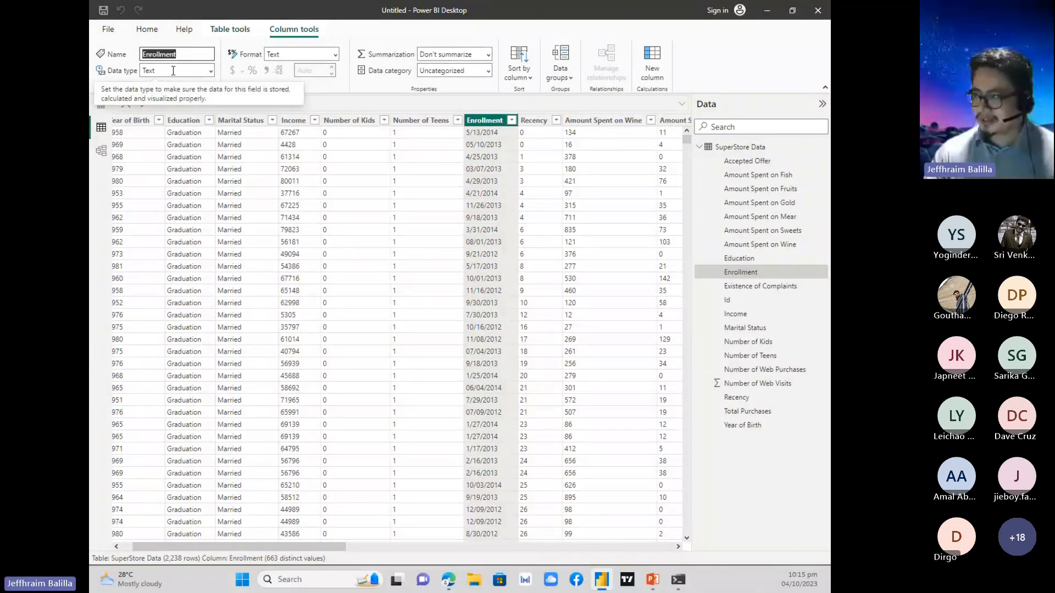
pyautogui.click(211, 72)
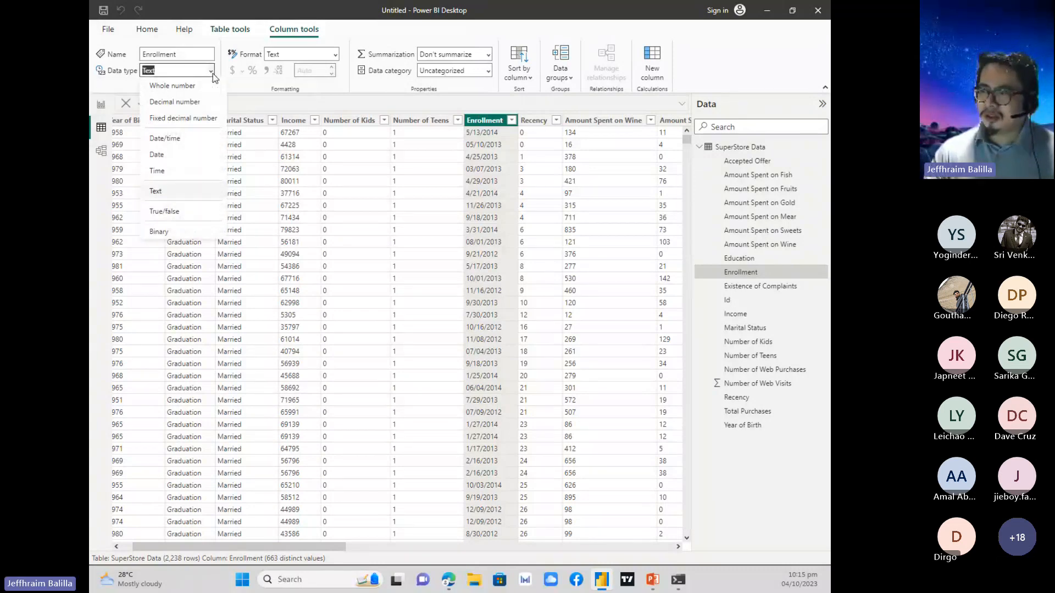
pyautogui.click(200, 144)
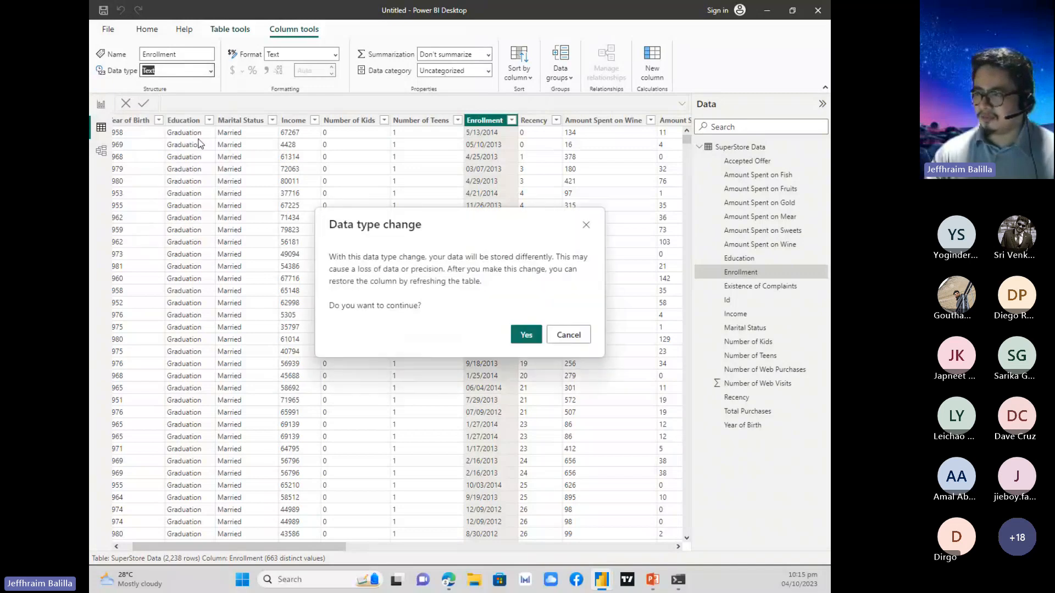
pyautogui.click(536, 336)
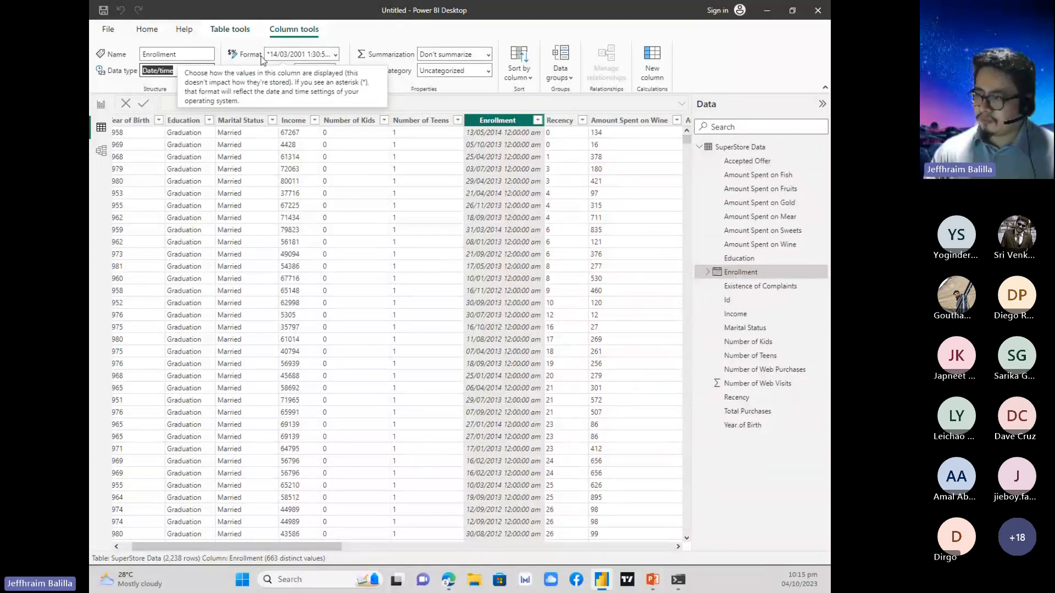
# Set the display format of the Enrollment column to 2001-03 (yyyy-mm).
pyautogui.click(336, 55)
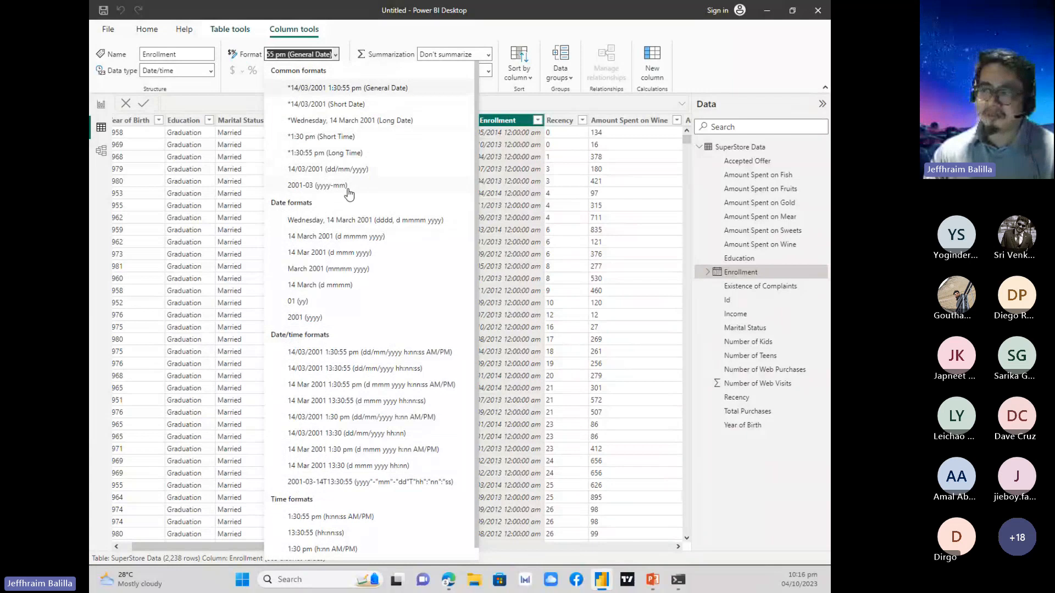
pyautogui.scroll(-1, 335, 392)
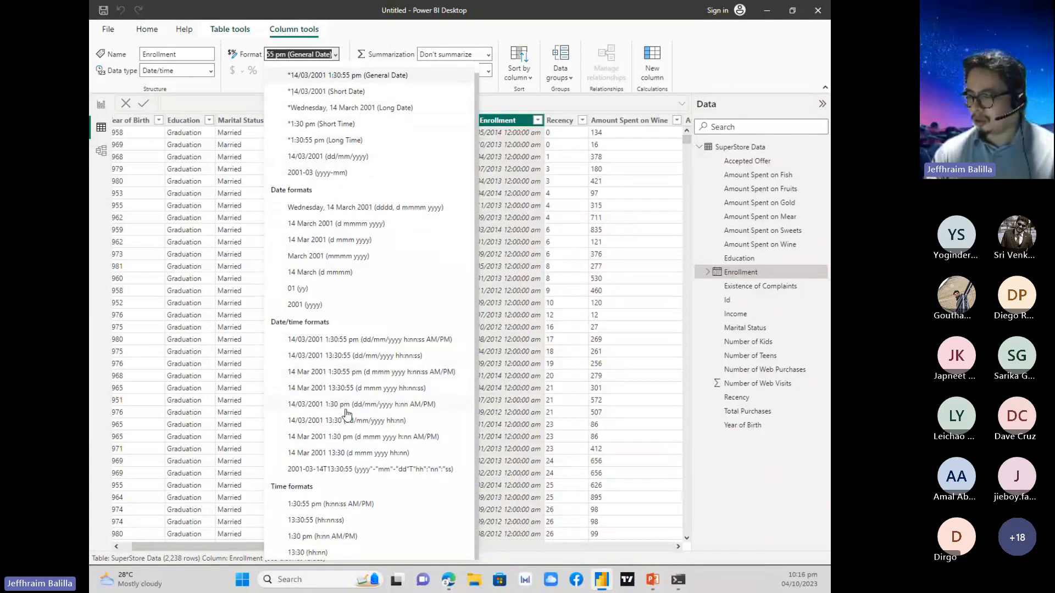
pyautogui.scroll(1, 344, 403)
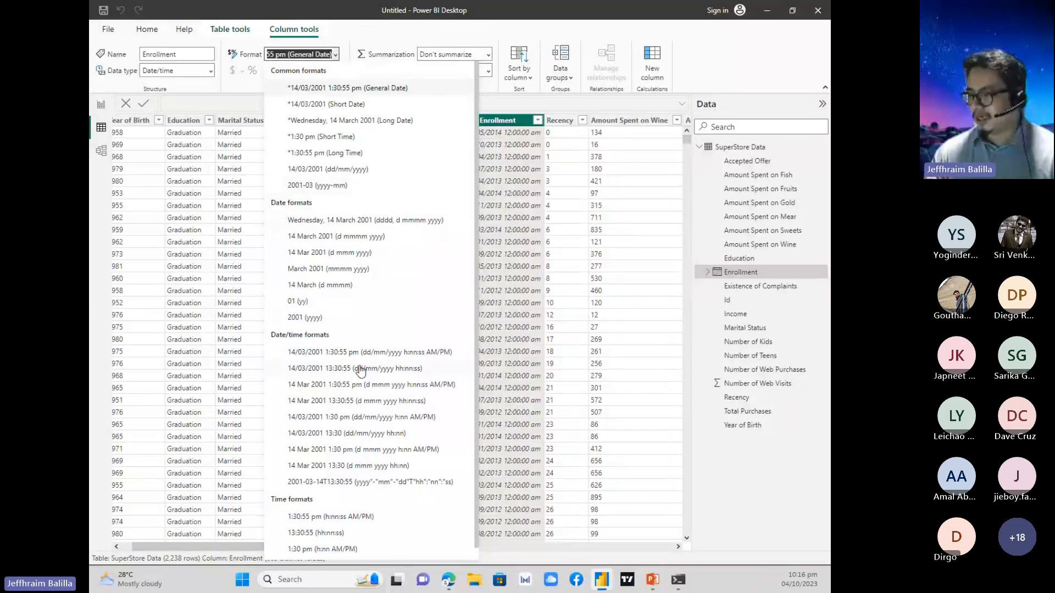
pyautogui.scroll(-1, 360, 373)
pyautogui.scroll(1, 338, 442)
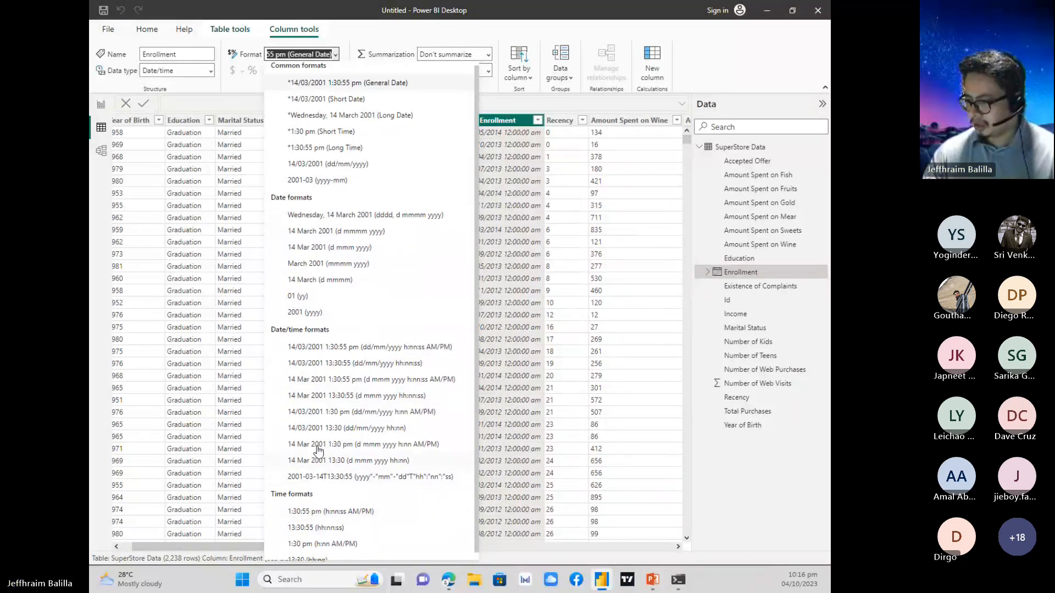
pyautogui.scroll(-1, 351, 466)
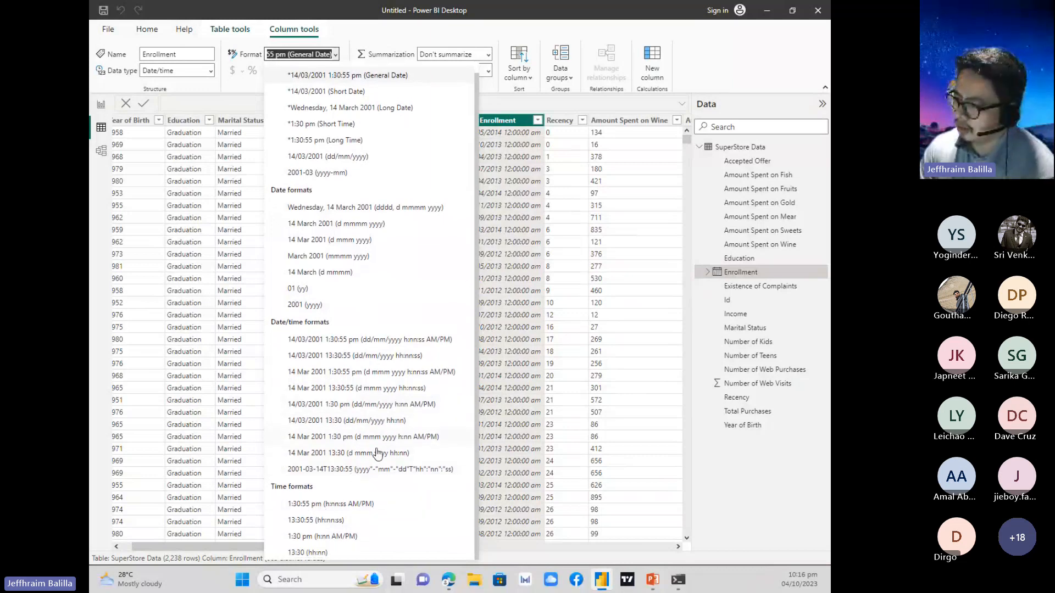
pyautogui.click(317, 173)
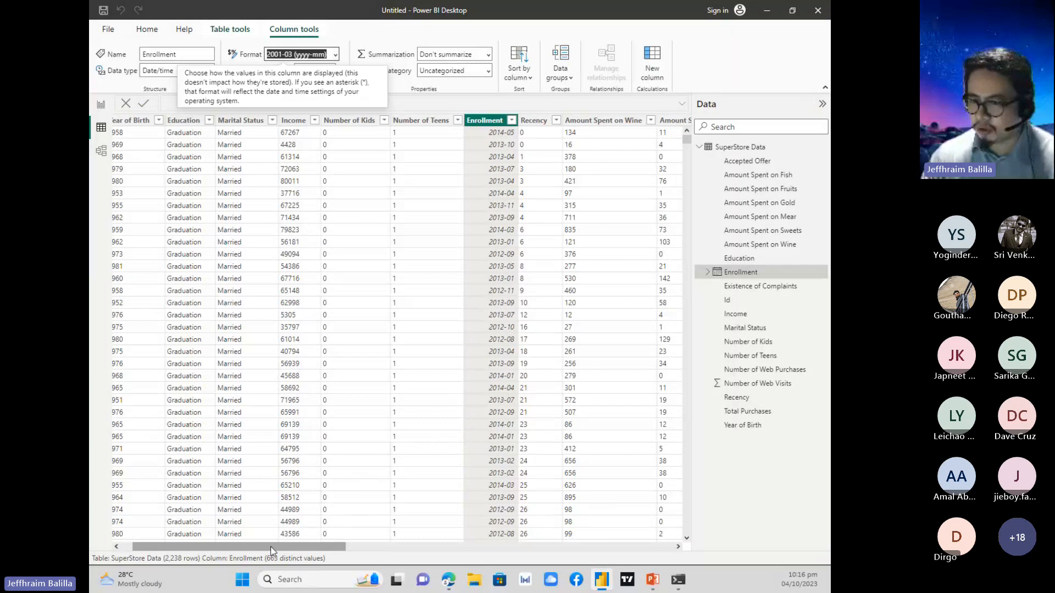
# Change the data type of the Income column to Fixed decimal number and accept the data type change.
pyautogui.moveTo(272, 551); pyautogui.dragTo(242, 551)
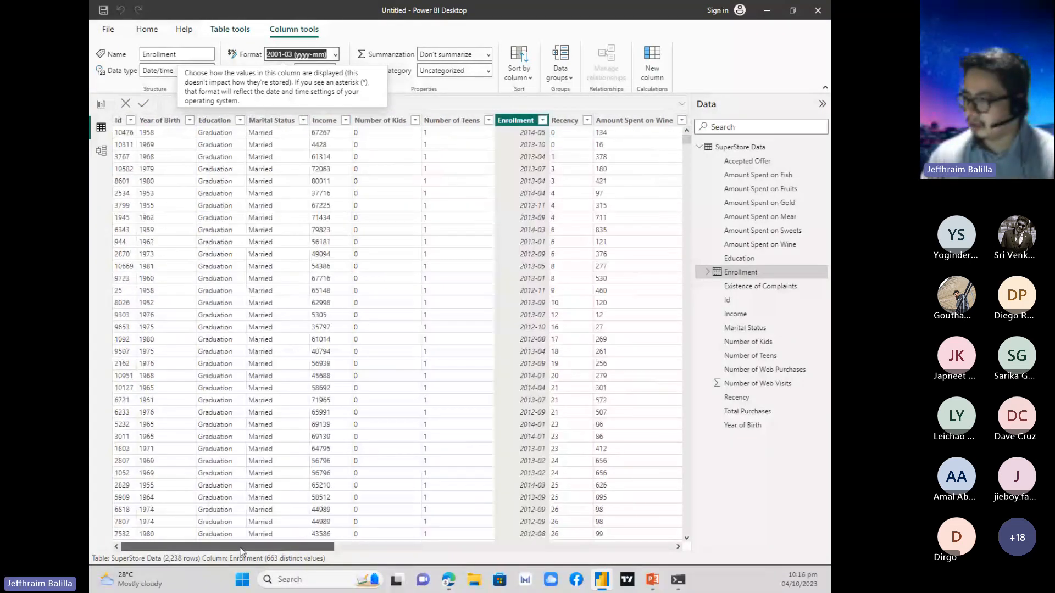
pyautogui.click(331, 122)
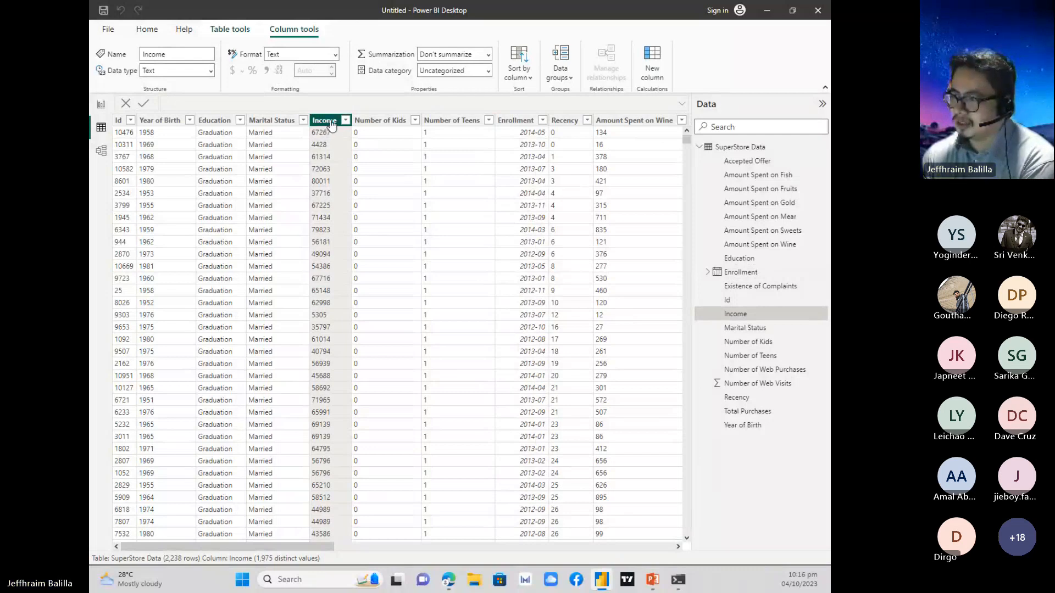
pyautogui.click(209, 74)
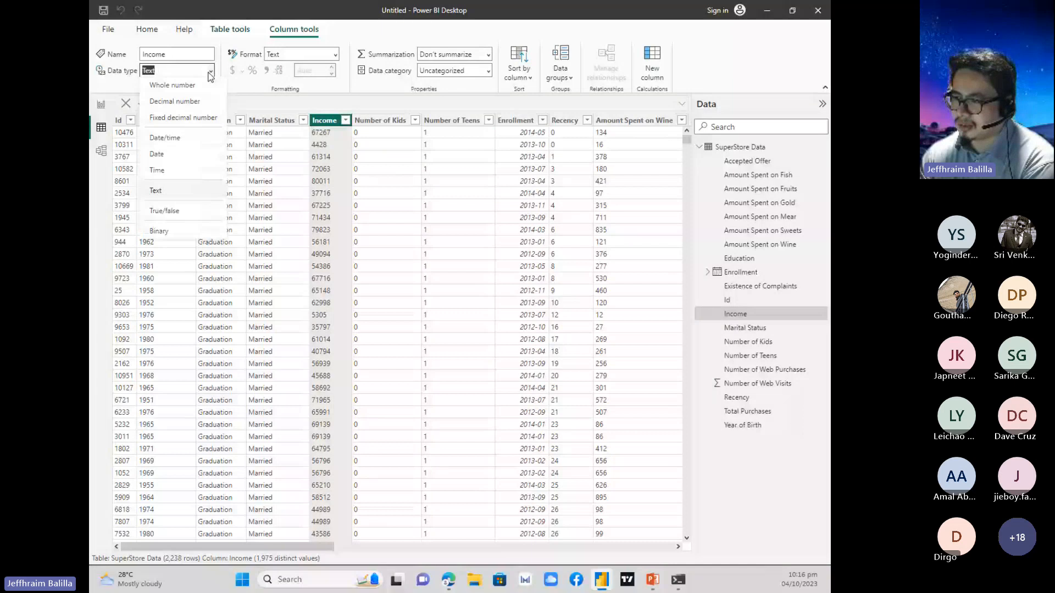
pyautogui.click(204, 119)
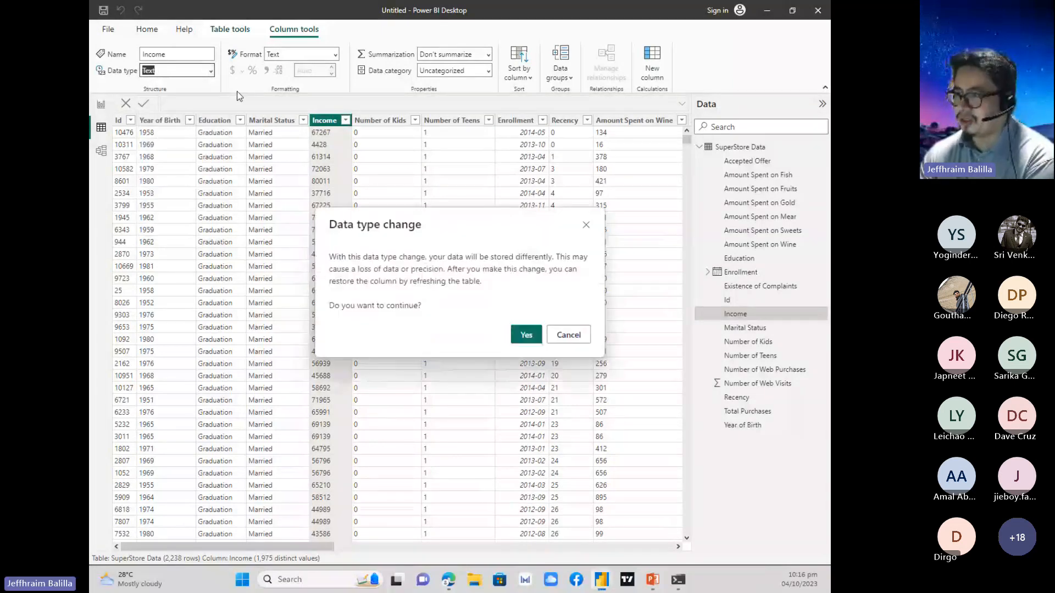
pyautogui.click(525, 335)
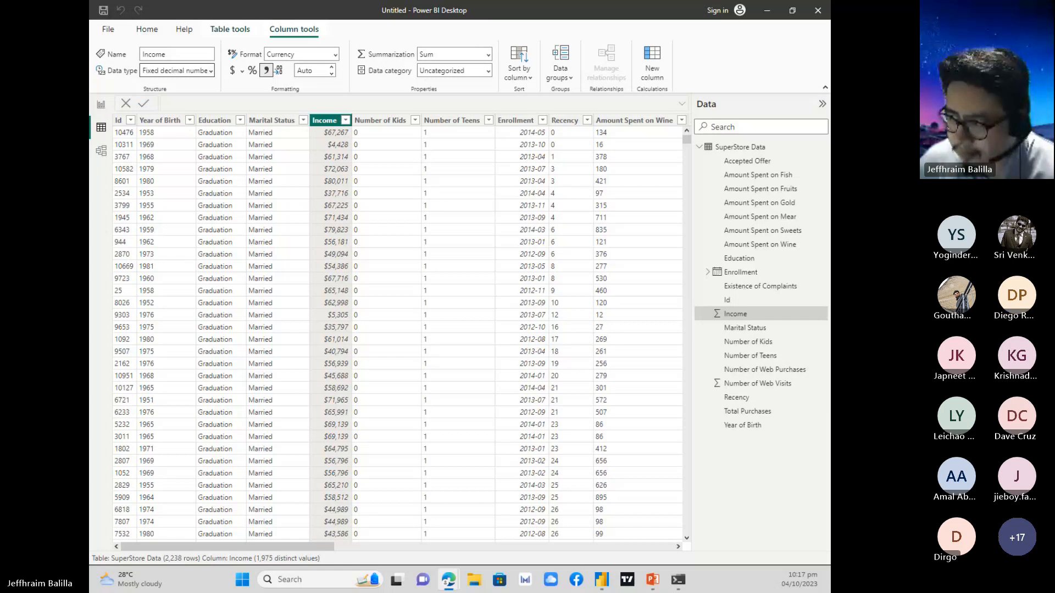
# Review the data types available for the Income column and browse its distinct values in the filter list.
pyautogui.click(211, 73)
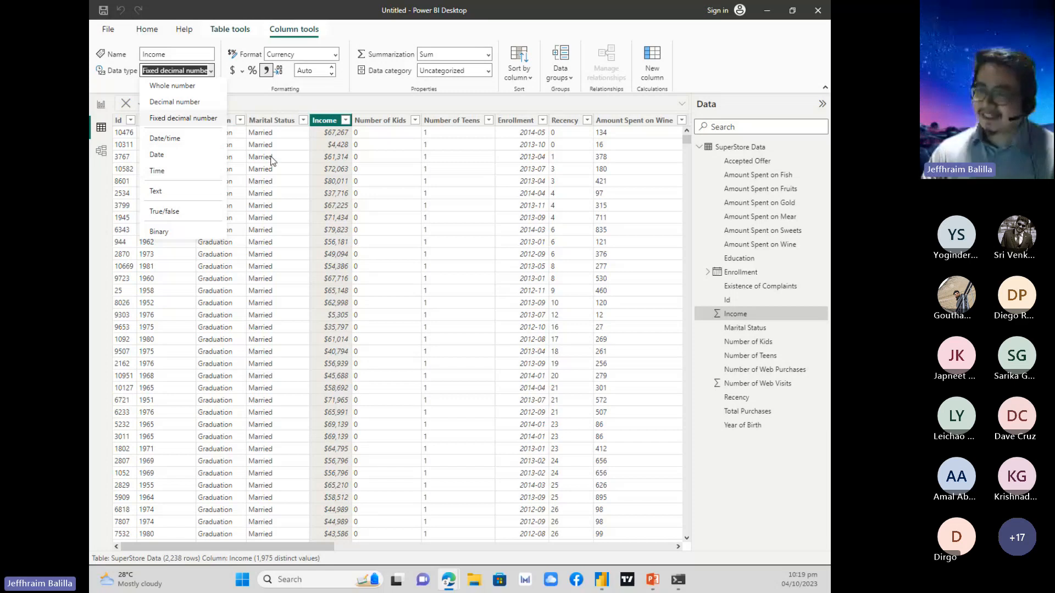
pyautogui.click(147, 28)
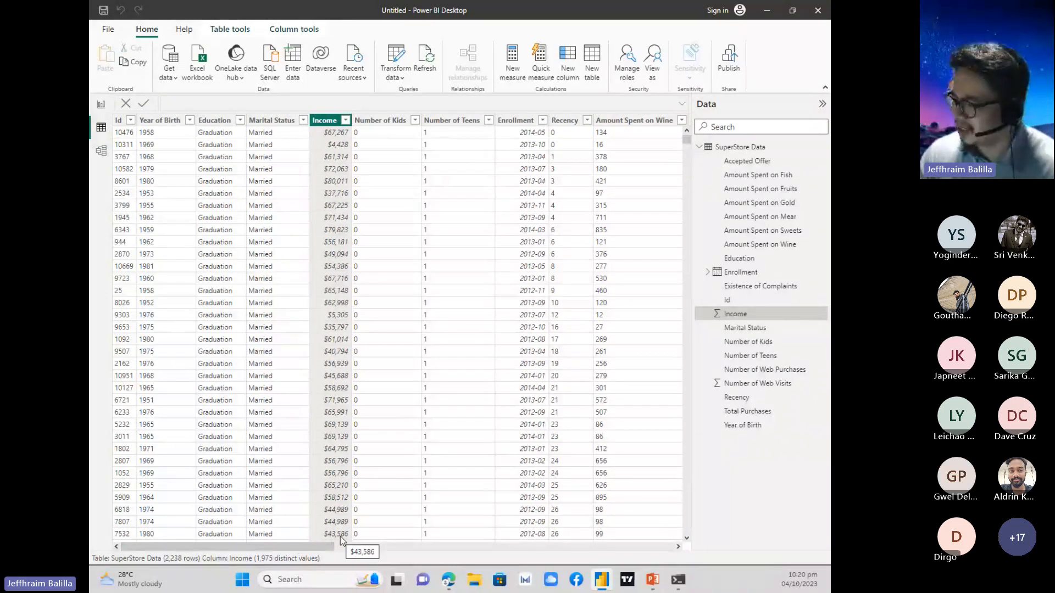
pyautogui.click(346, 120)
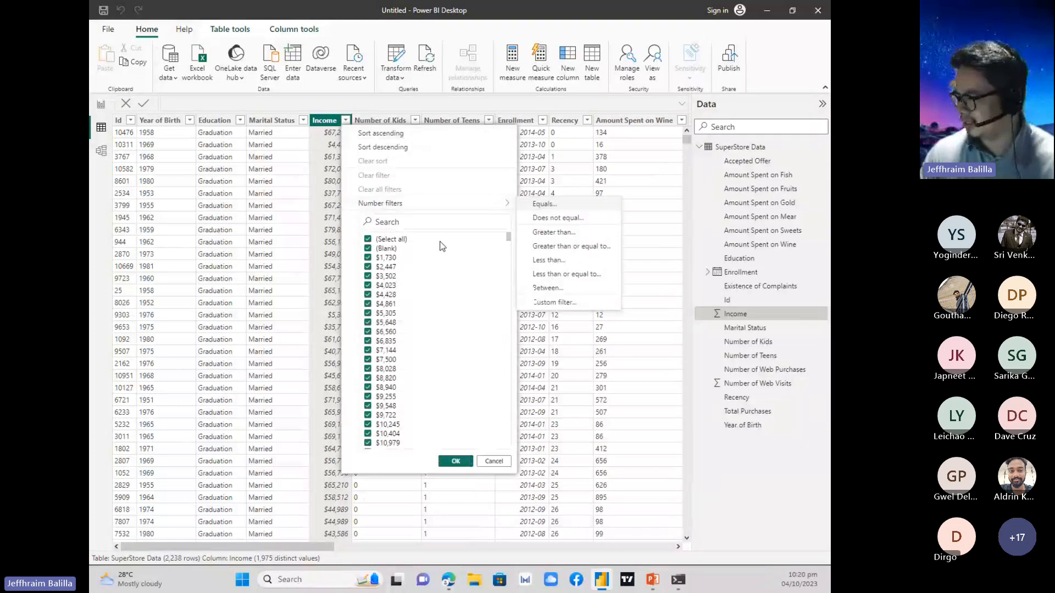
pyautogui.scroll(-2, 469, 292)
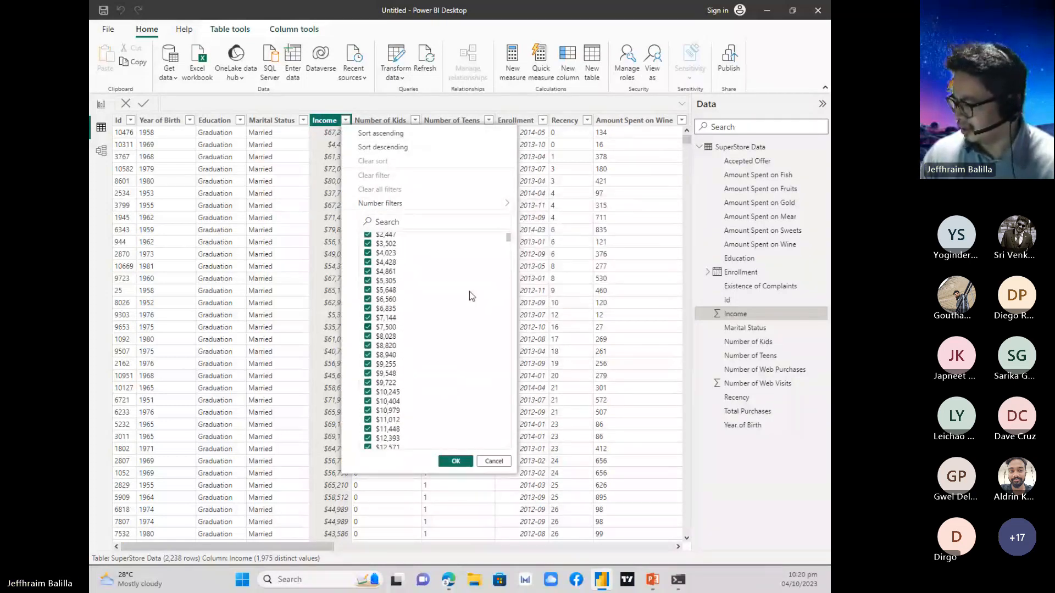
pyautogui.click(396, 55)
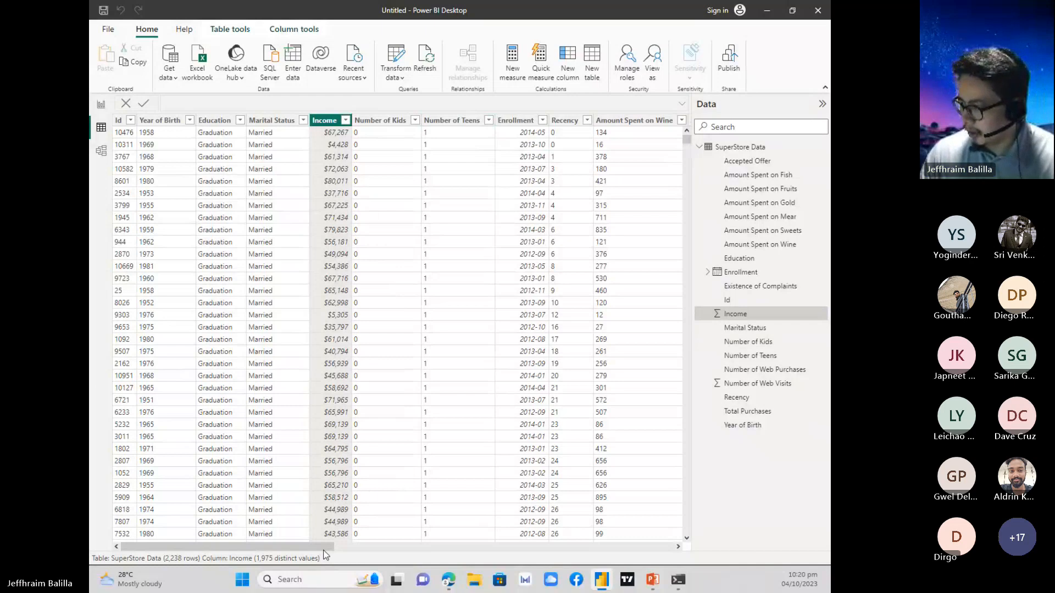
# Check the PowerPoint slide for the columns that need currency format, and return to Power BI Desktop.
pyautogui.moveTo(318, 546); pyautogui.dragTo(346, 557)
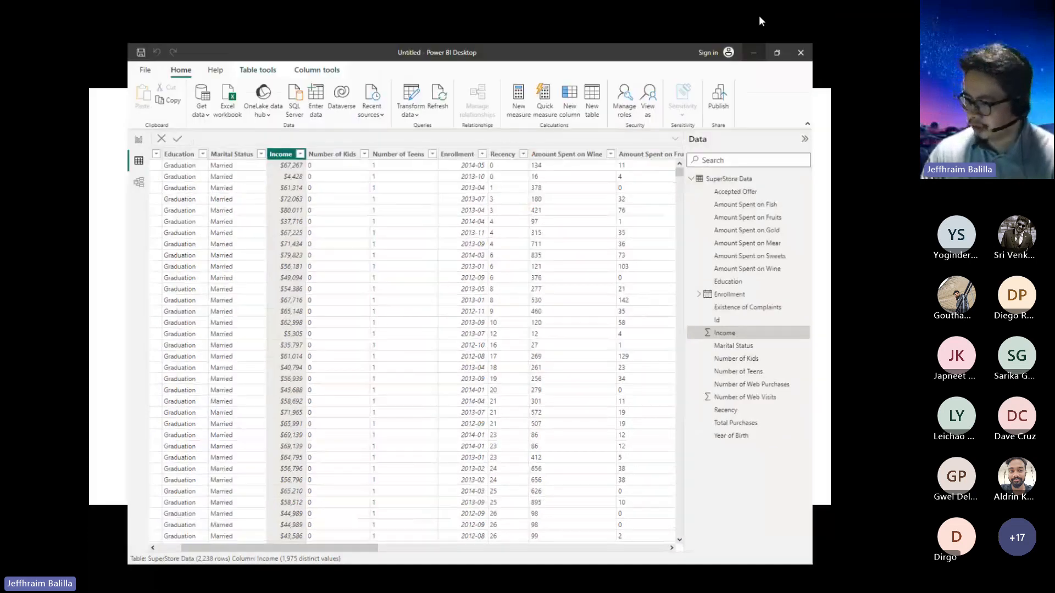
pyautogui.click(765, 12)
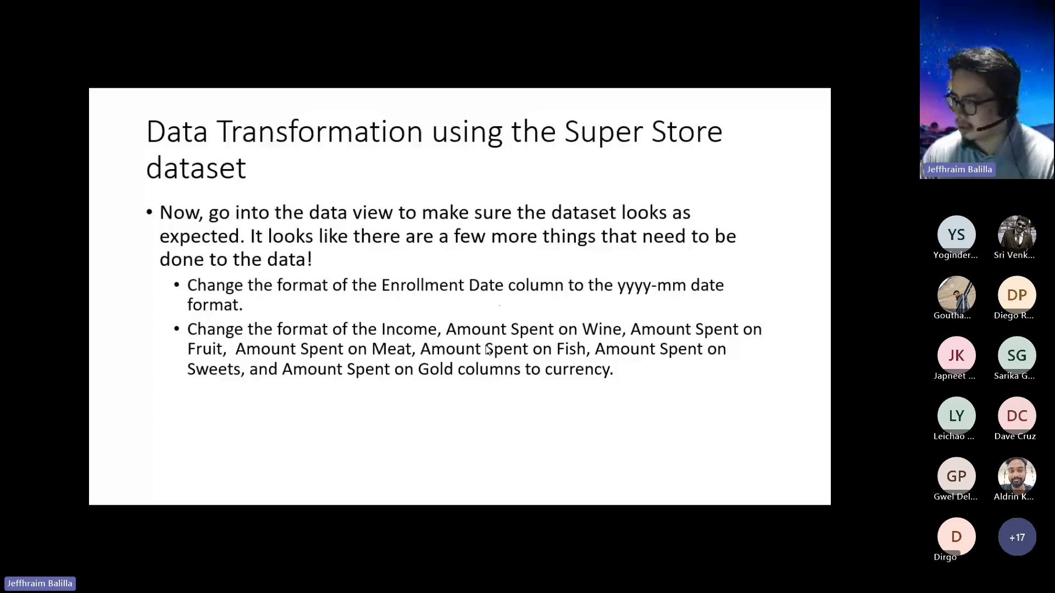
pyautogui.hotkey('alt', 'Tab')
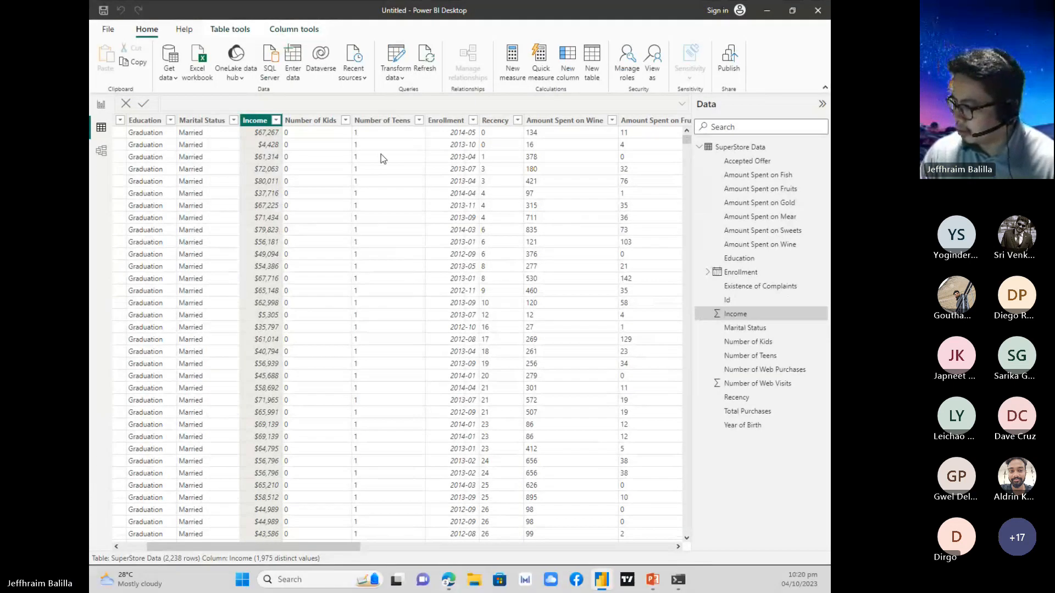
# Select the Amount Spent on Wine column and display its column settings.
pyautogui.moveTo(294, 551); pyautogui.dragTo(333, 547)
pyautogui.click(470, 121)
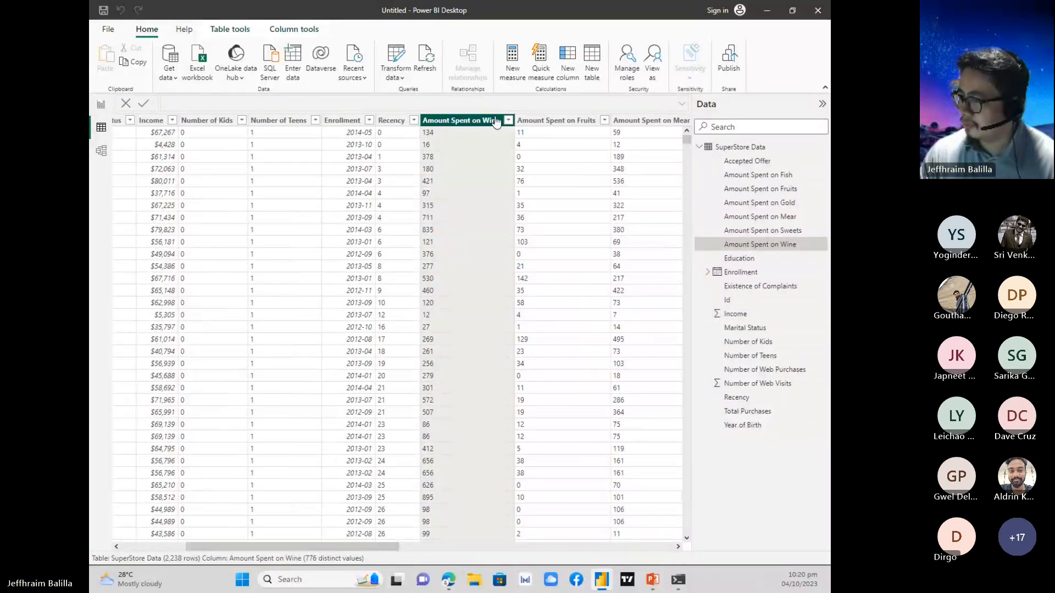
pyautogui.click(231, 30)
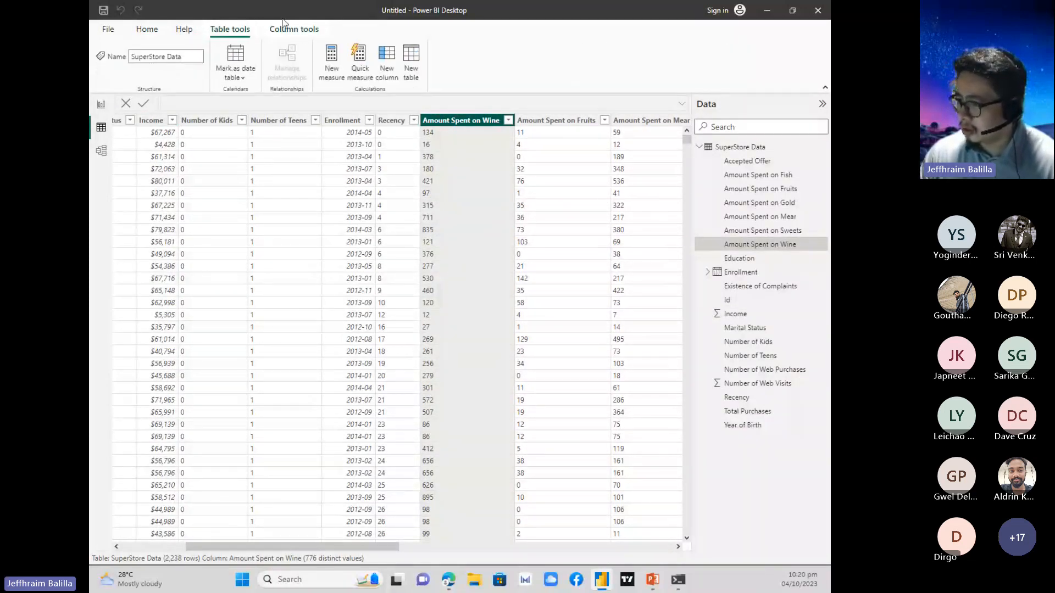
pyautogui.click(287, 29)
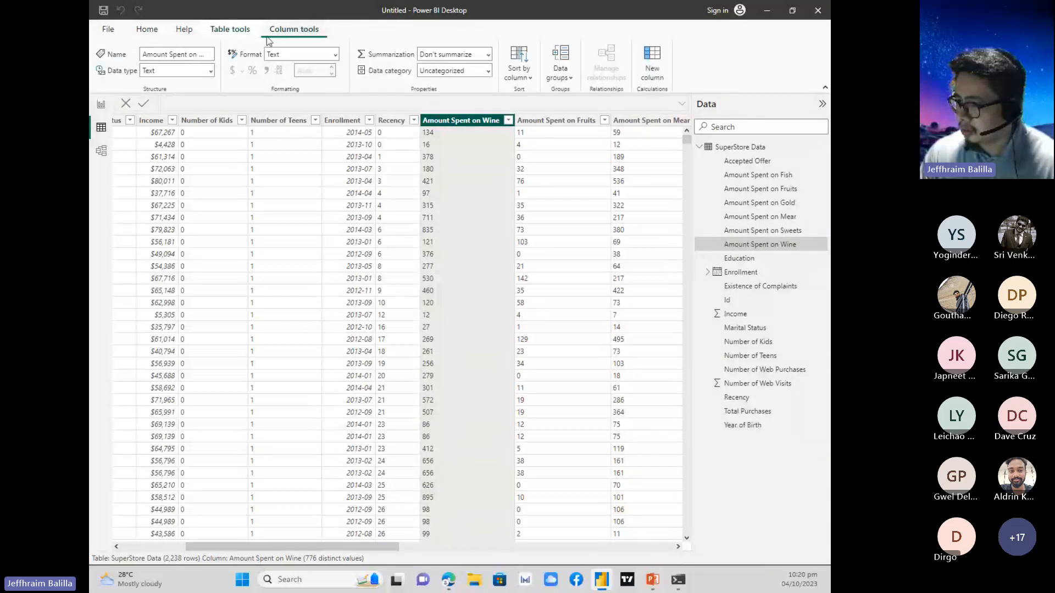
pyautogui.click(211, 69)
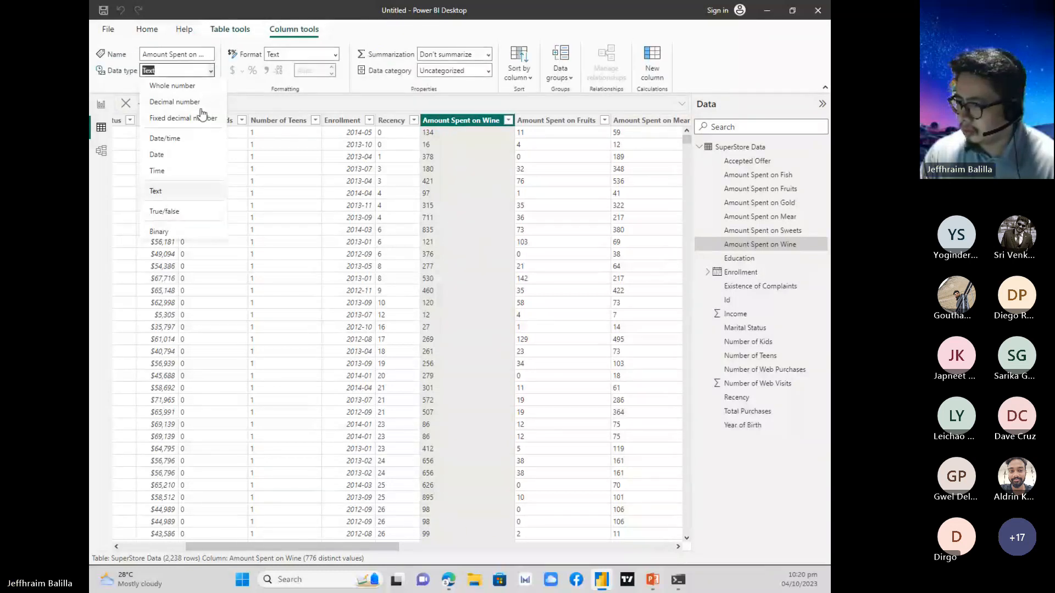
pyautogui.click(191, 86)
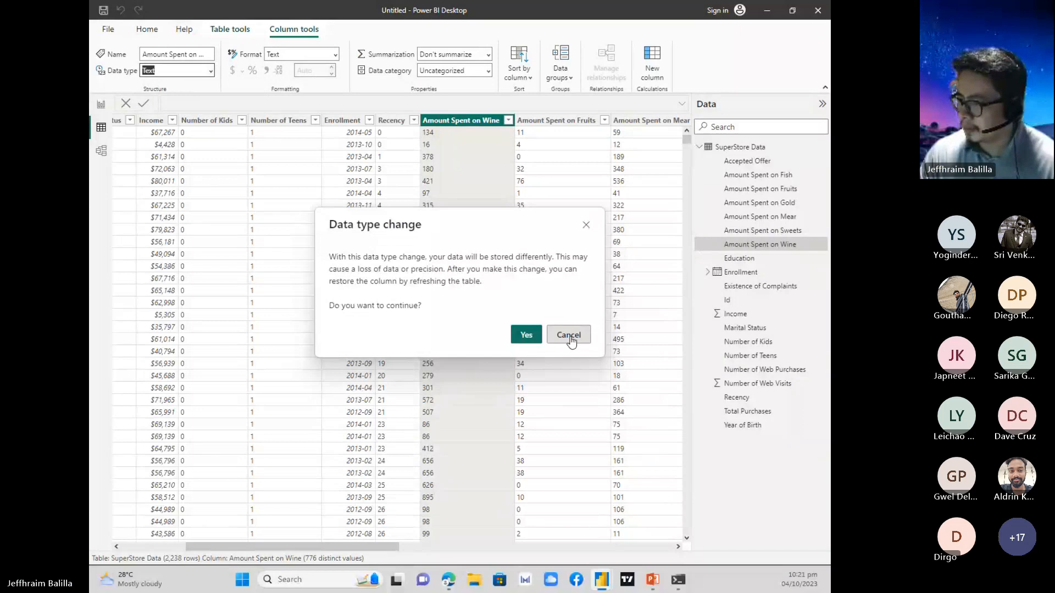
pyautogui.click(568, 335)
# Change the data type of the Amount Spent on Wine column to Fixed decimal number and accept the change.
pyautogui.click(210, 71)
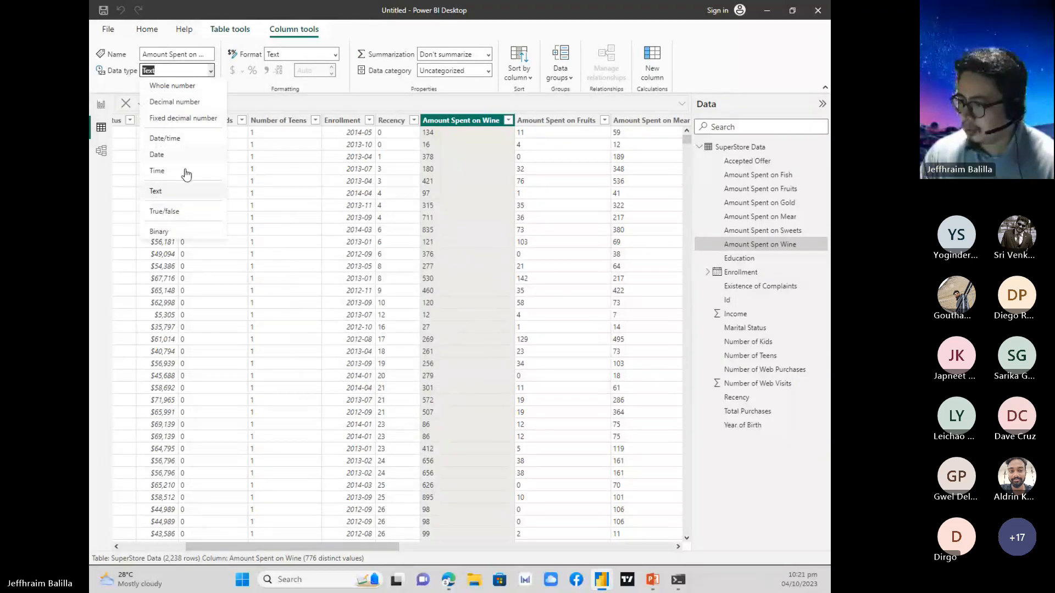
pyautogui.click(182, 120)
pyautogui.click(526, 334)
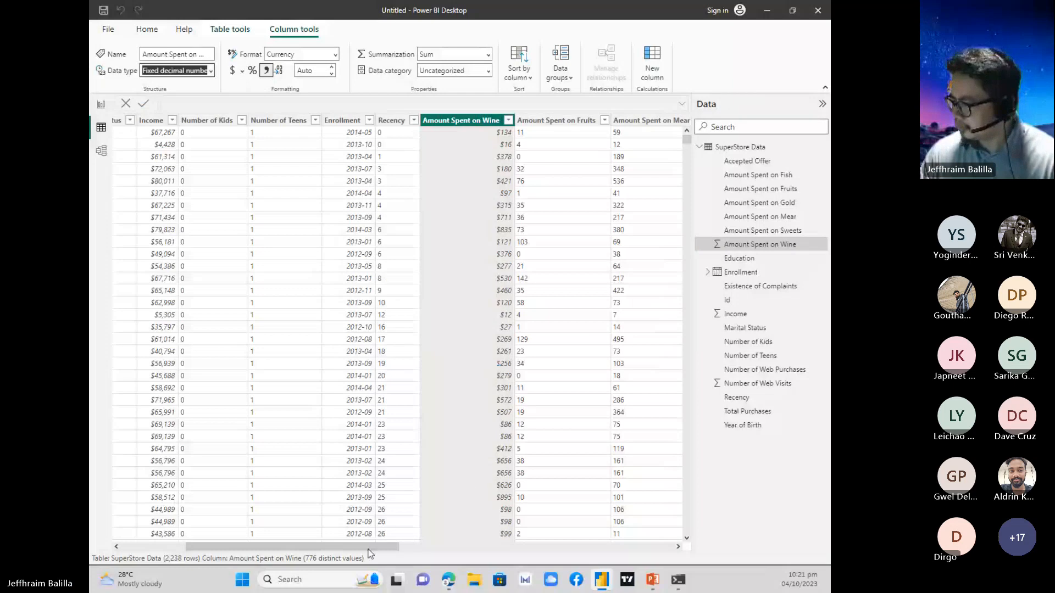
# Change the Amount Spent on Fruits column's data type to Fixed decimal number, accept the change, and format it as $ currency.
pyautogui.moveTo(364, 548); pyautogui.dragTo(444, 550)
pyautogui.click(377, 120)
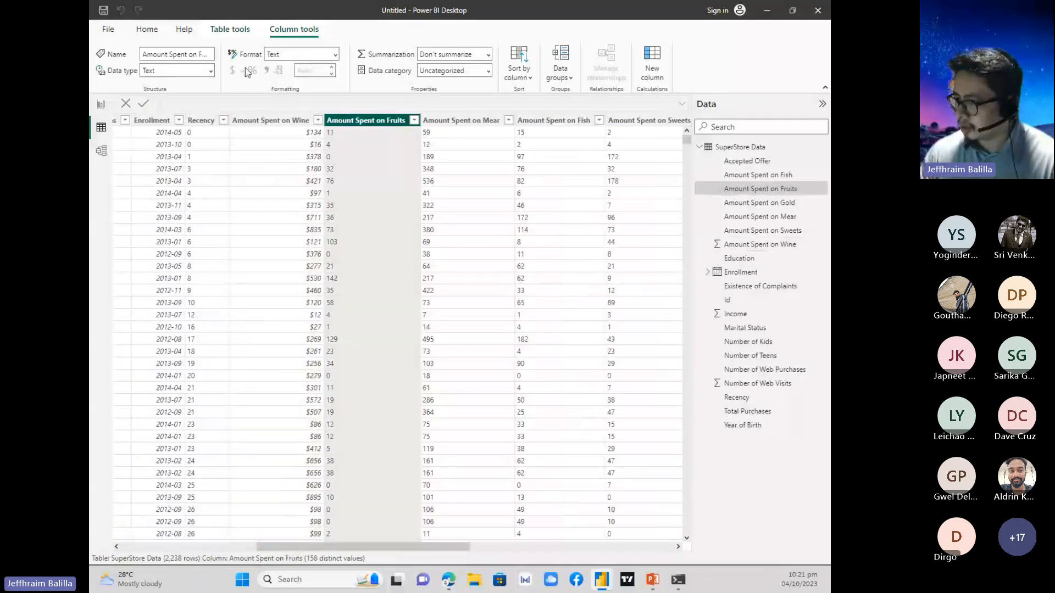
pyautogui.click(210, 70)
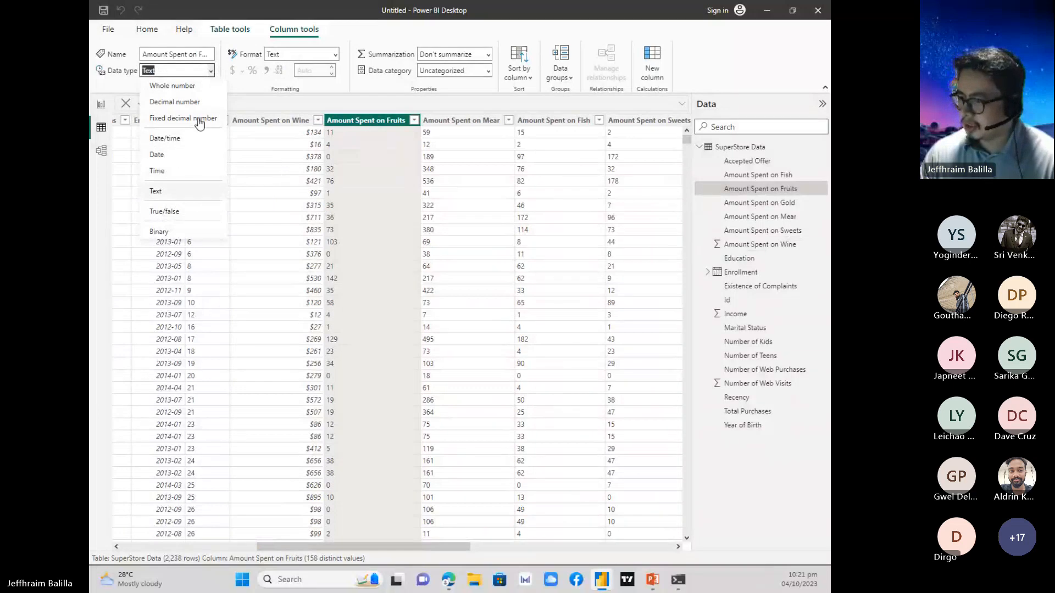
pyautogui.click(198, 119)
pyautogui.click(526, 332)
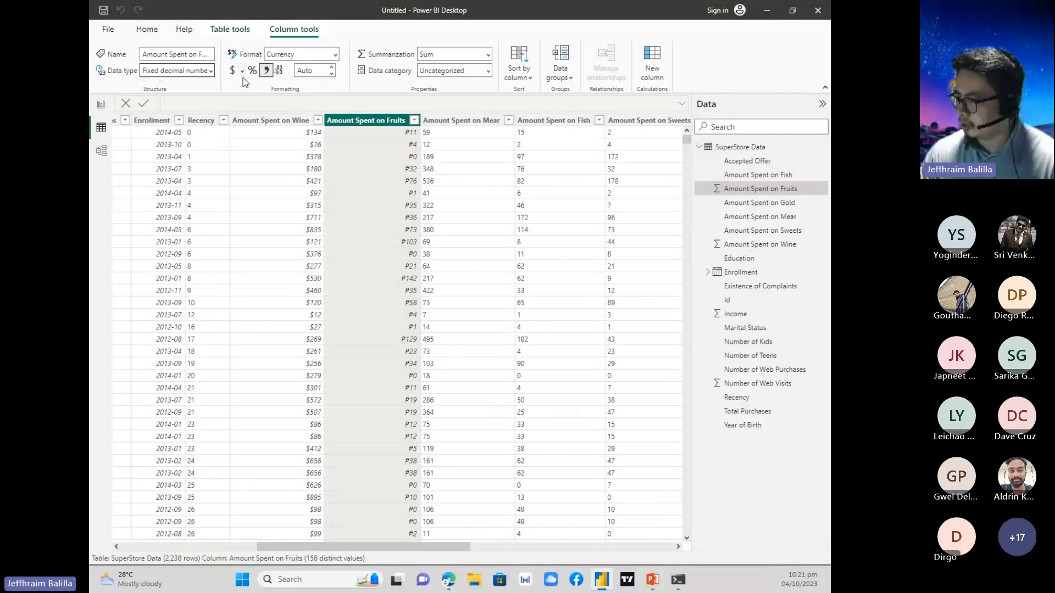
# Change the Amount Spent on Mear column's data type to Fixed decimal number, accept the change, and format it as $ currency.
pyautogui.click(477, 122)
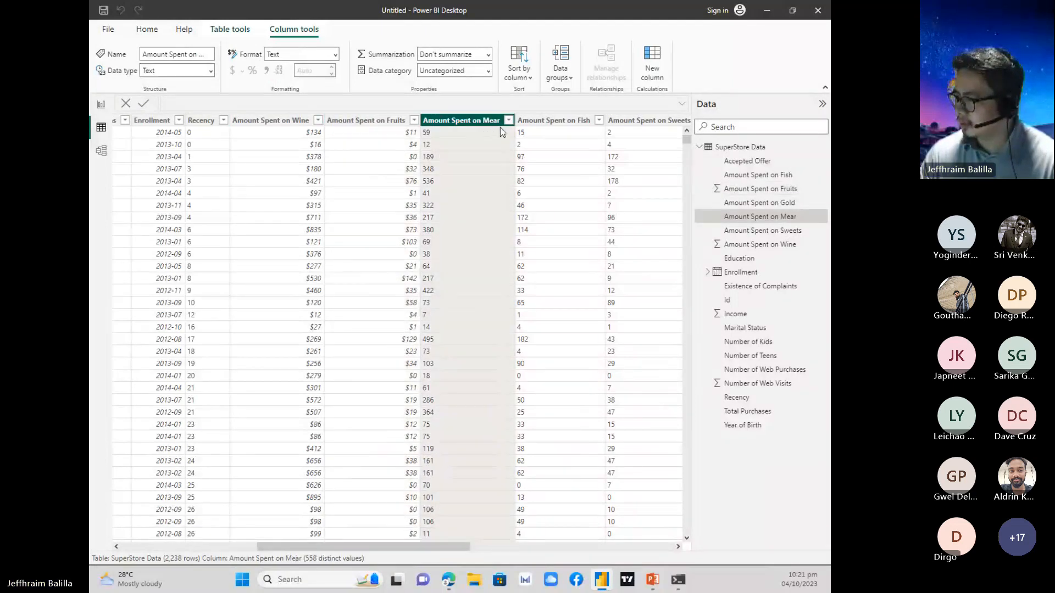
pyautogui.click(546, 123)
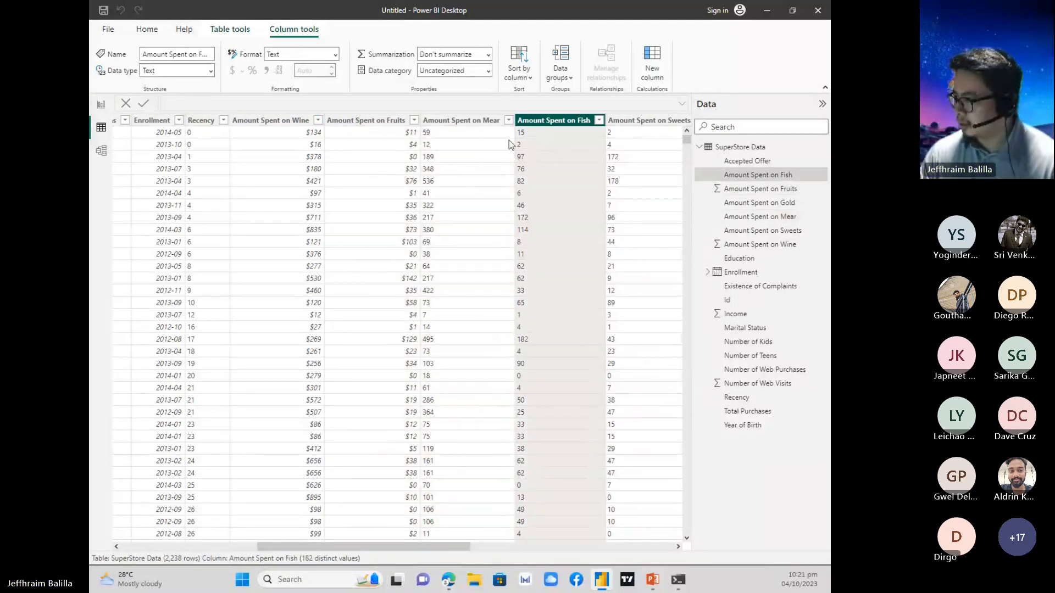
pyautogui.click(493, 123)
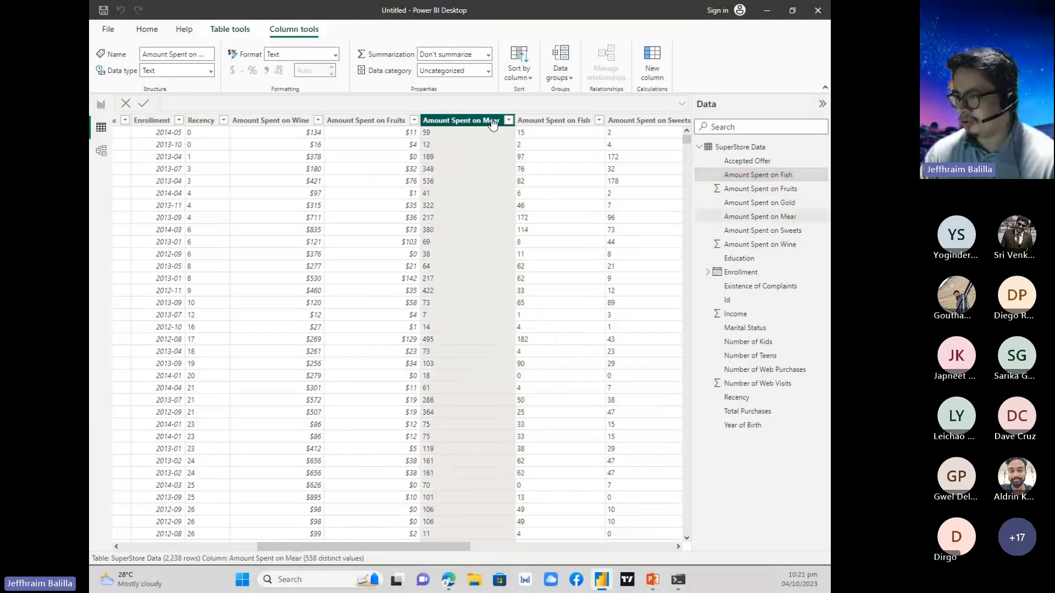
pyautogui.click(211, 71)
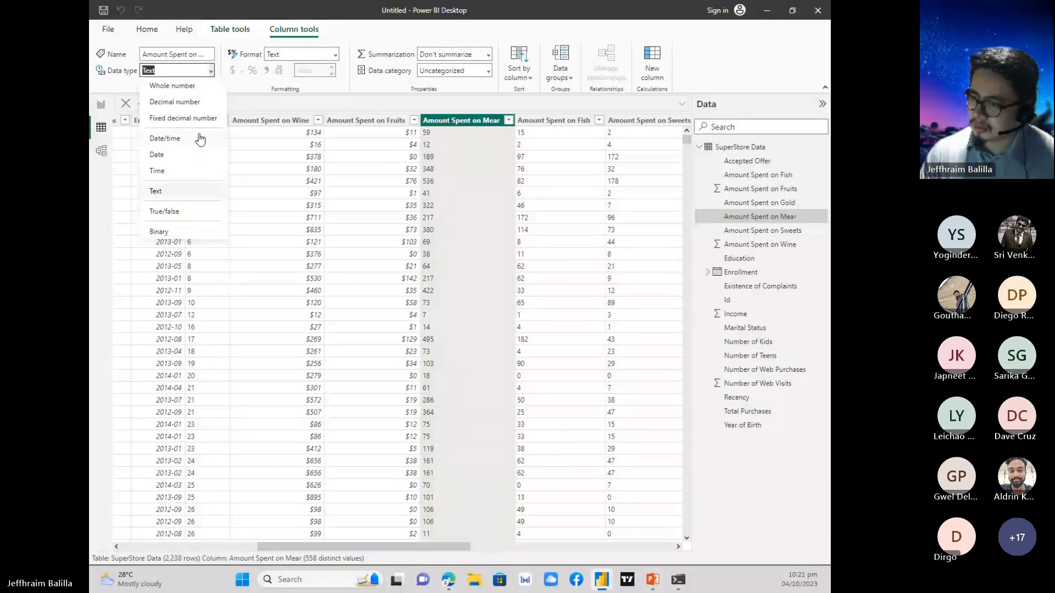
pyautogui.click(186, 119)
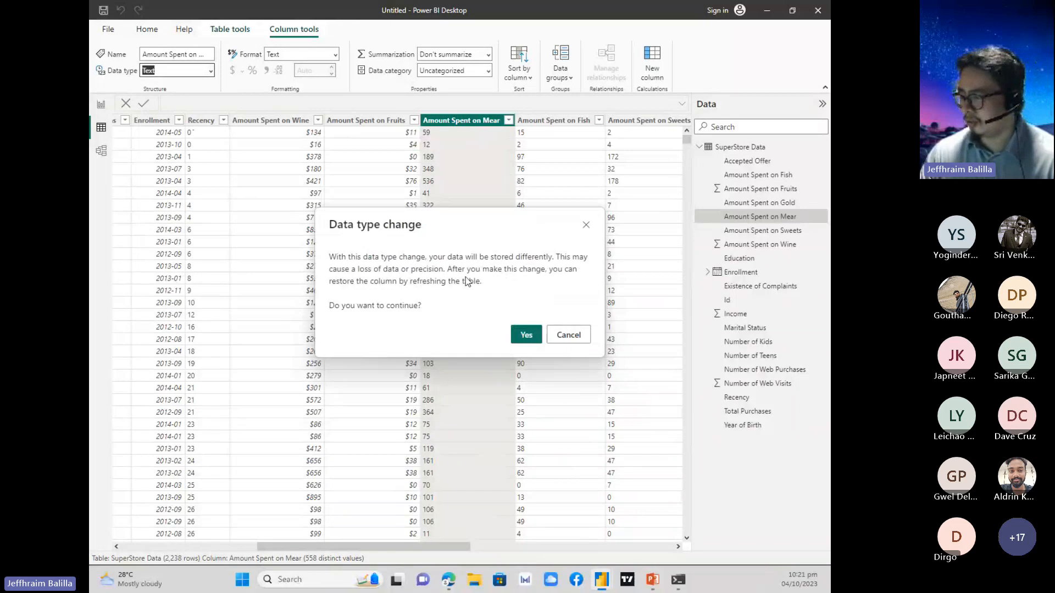
pyautogui.click(526, 335)
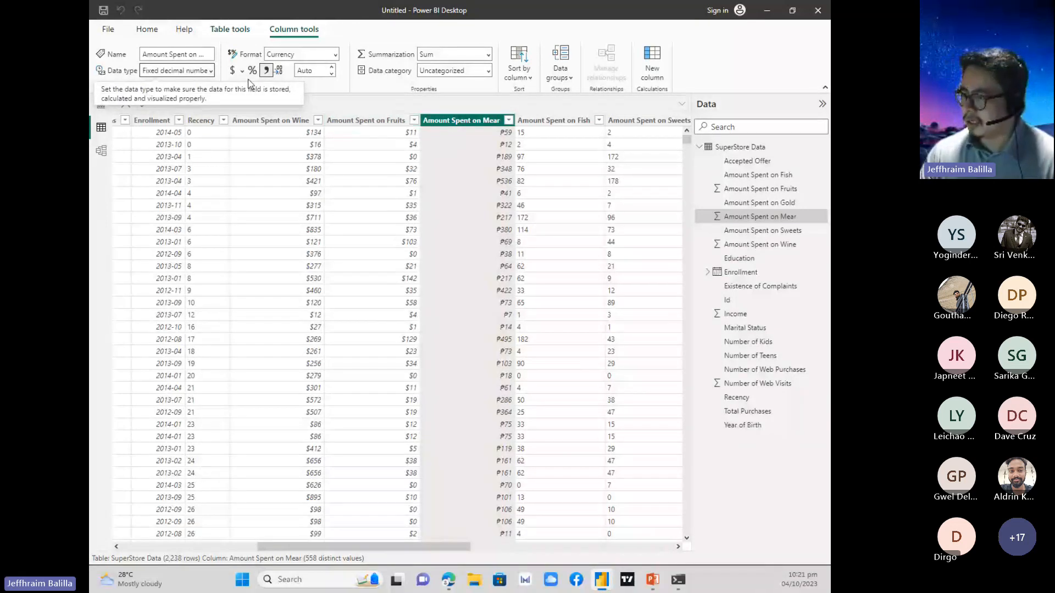
# Change the Amount Spent on Fish column's data type to Fixed decimal number, accept the change, and format it as $ currency.
pyautogui.moveTo(394, 546); pyautogui.dragTo(470, 546)
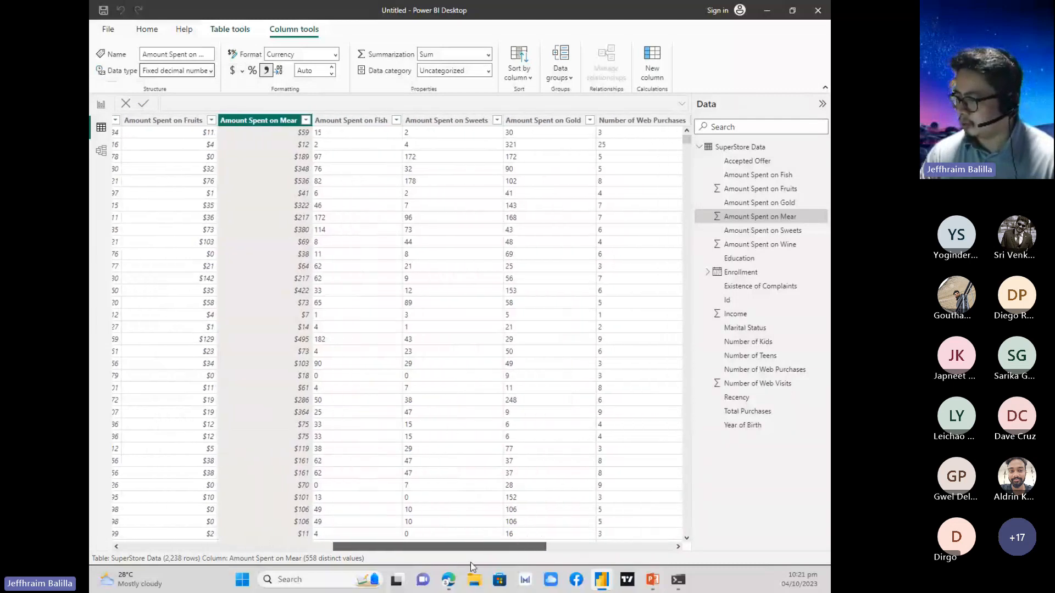
pyautogui.click(367, 122)
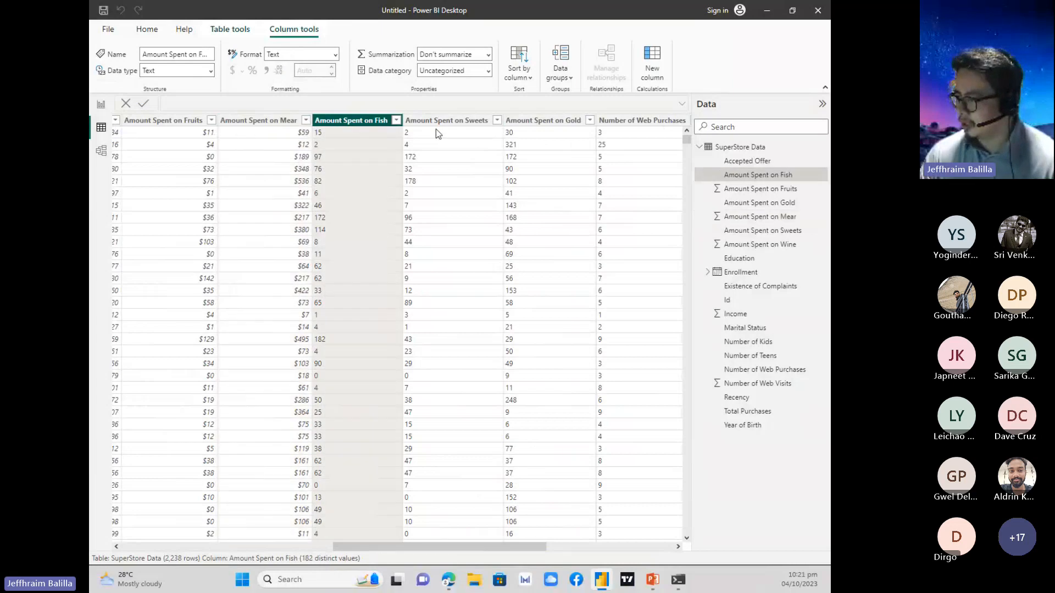
pyautogui.click(210, 71)
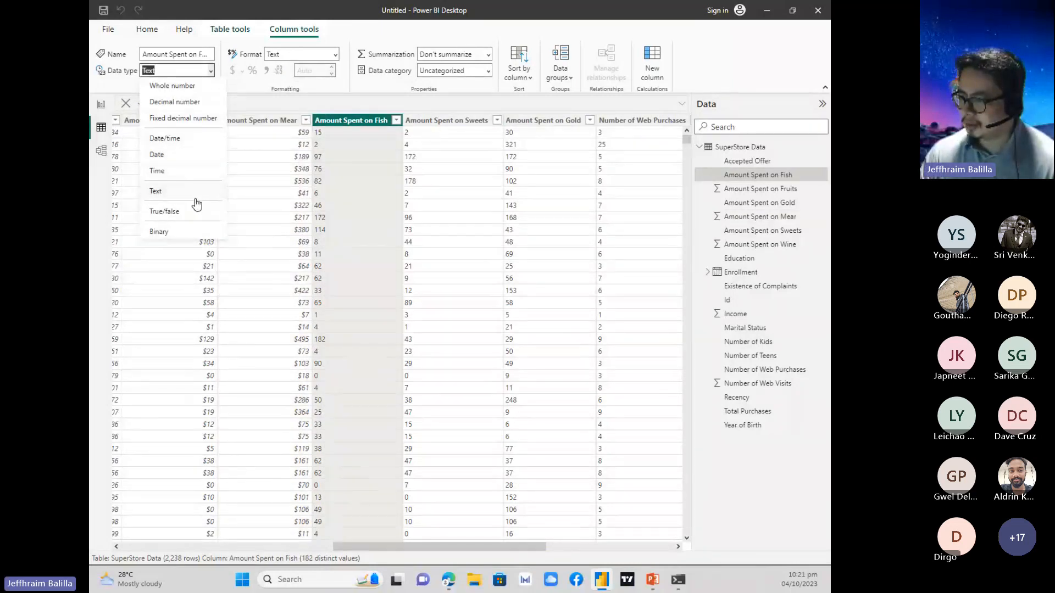
pyautogui.click(191, 124)
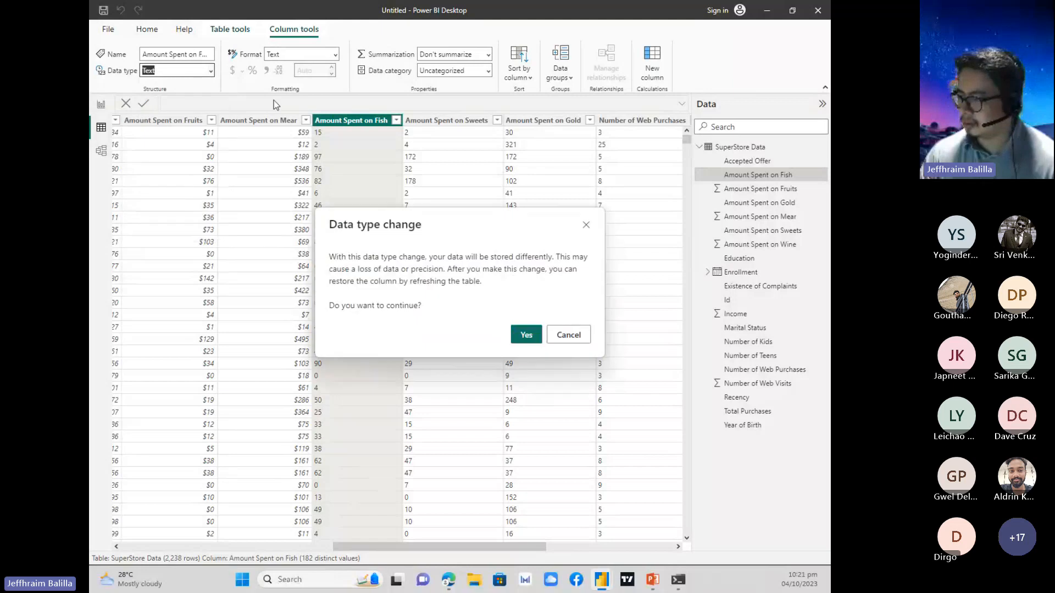
pyautogui.click(522, 333)
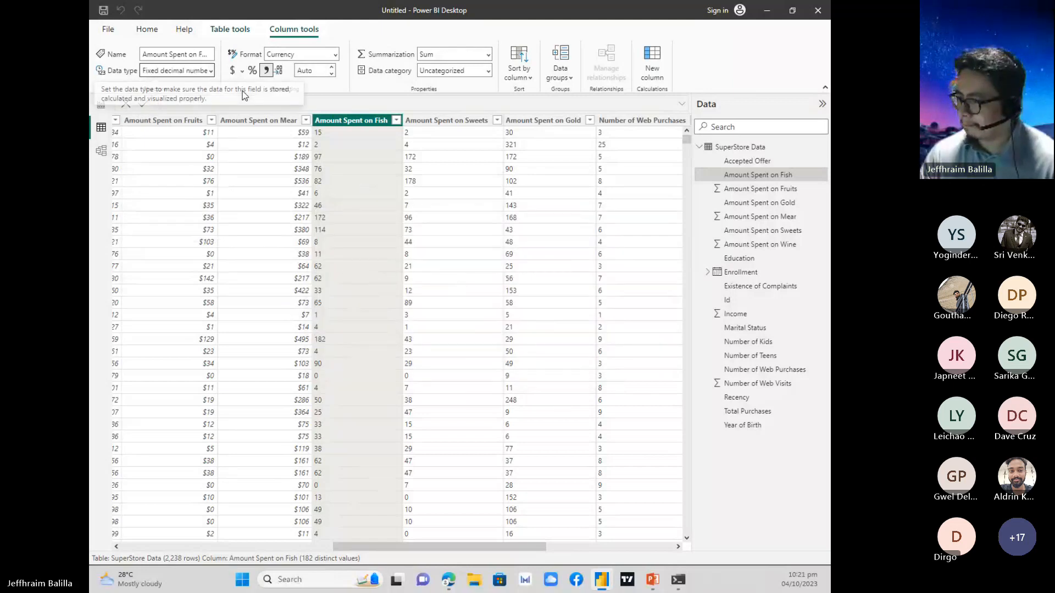
# Change the Amount Spent on Sweets column's data type to Fixed decimal number, accept the change, and format it as $ currency.
pyautogui.click(471, 123)
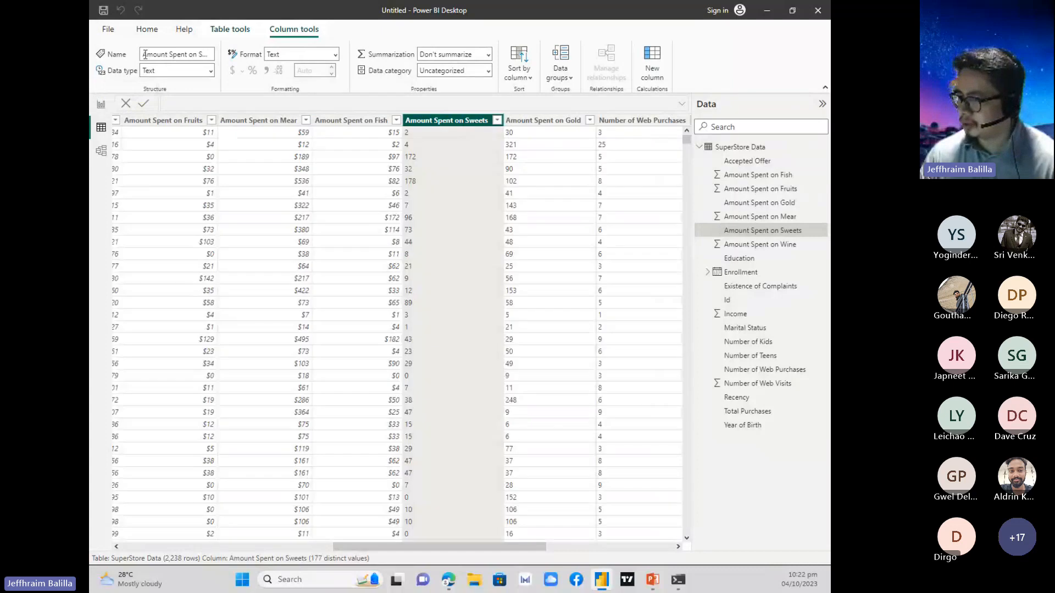
pyautogui.click(210, 70)
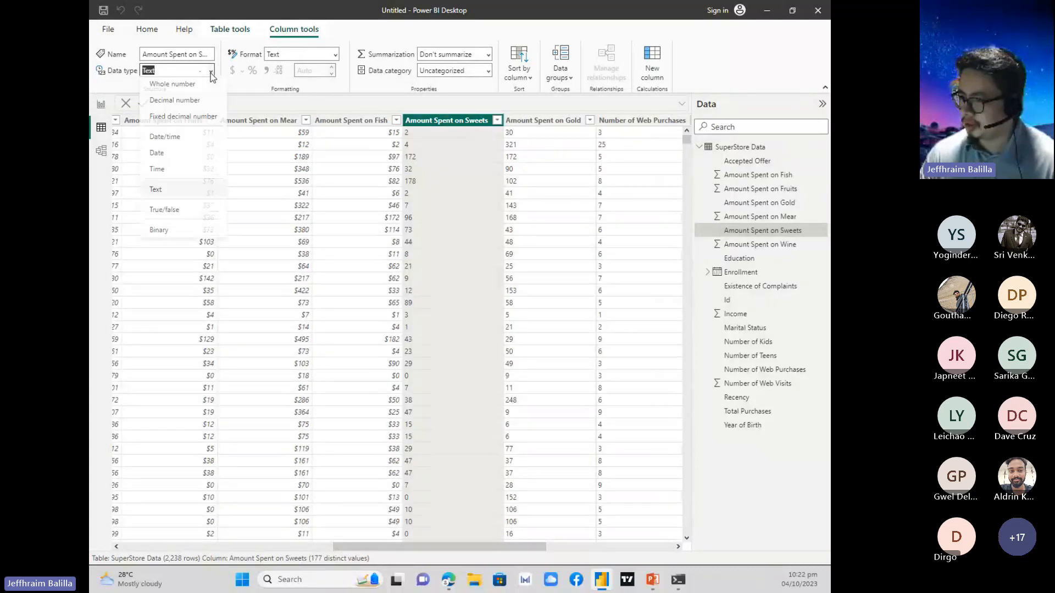
pyautogui.click(193, 119)
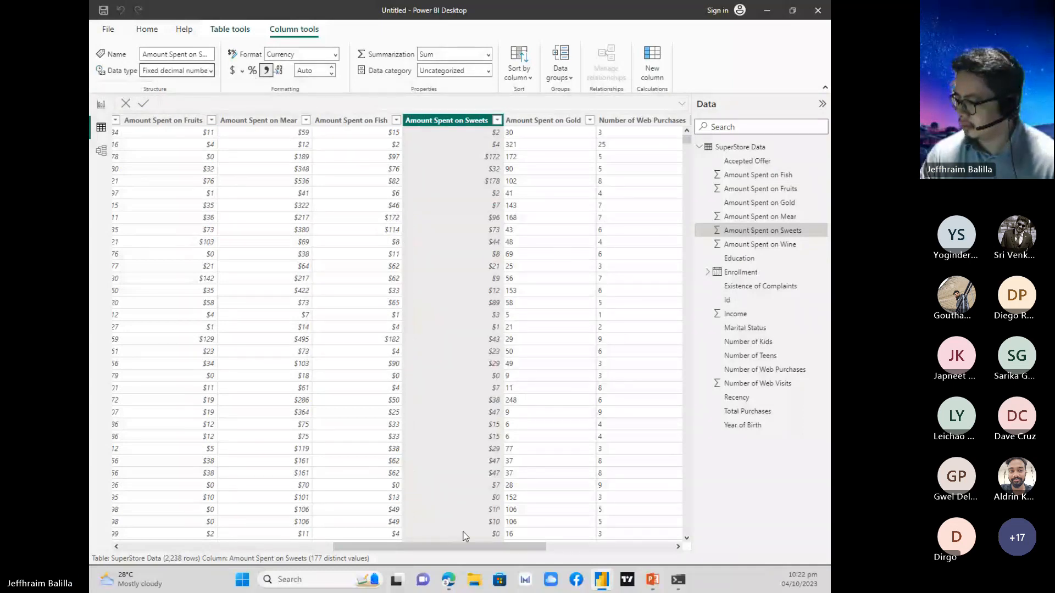
# Change the Amount Spent on Gold column's data type to Fixed decimal number, accept the change, and format it as $ currency.
pyautogui.moveTo(472, 548); pyautogui.dragTo(547, 549)
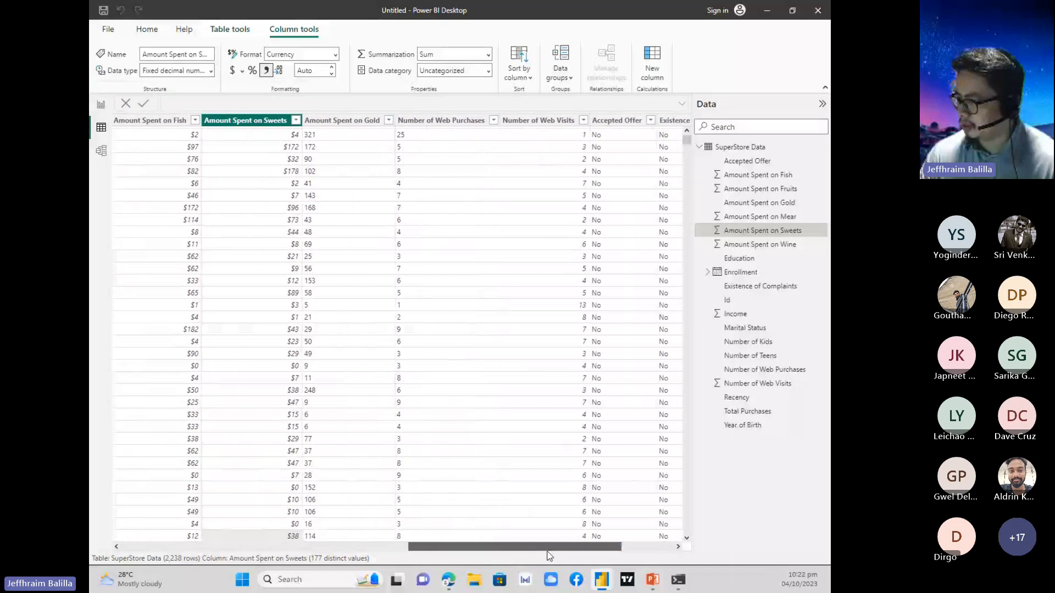
pyautogui.click(343, 121)
pyautogui.click(211, 70)
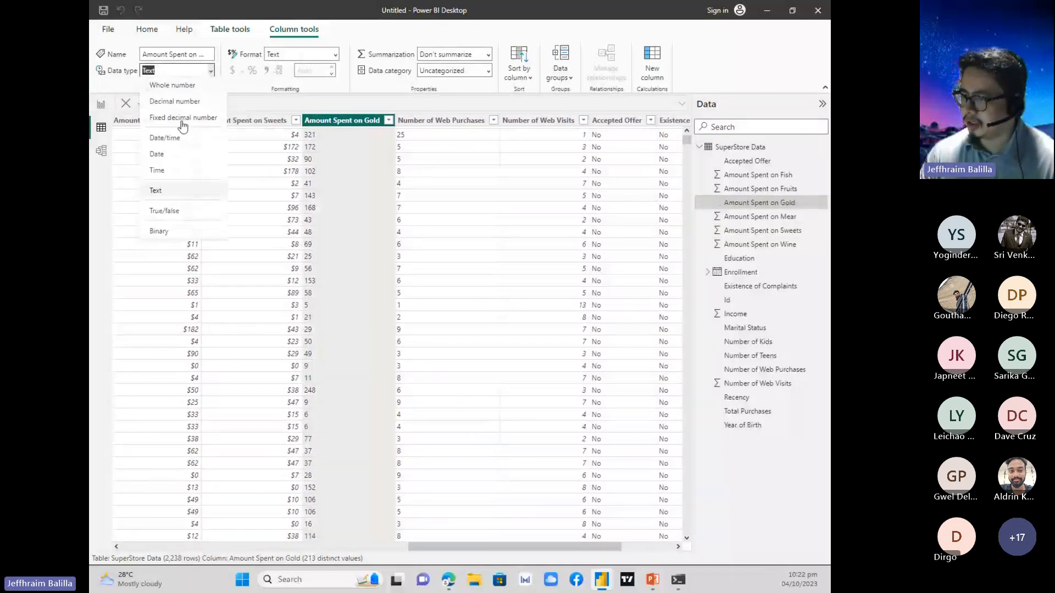
pyautogui.press('Escape')
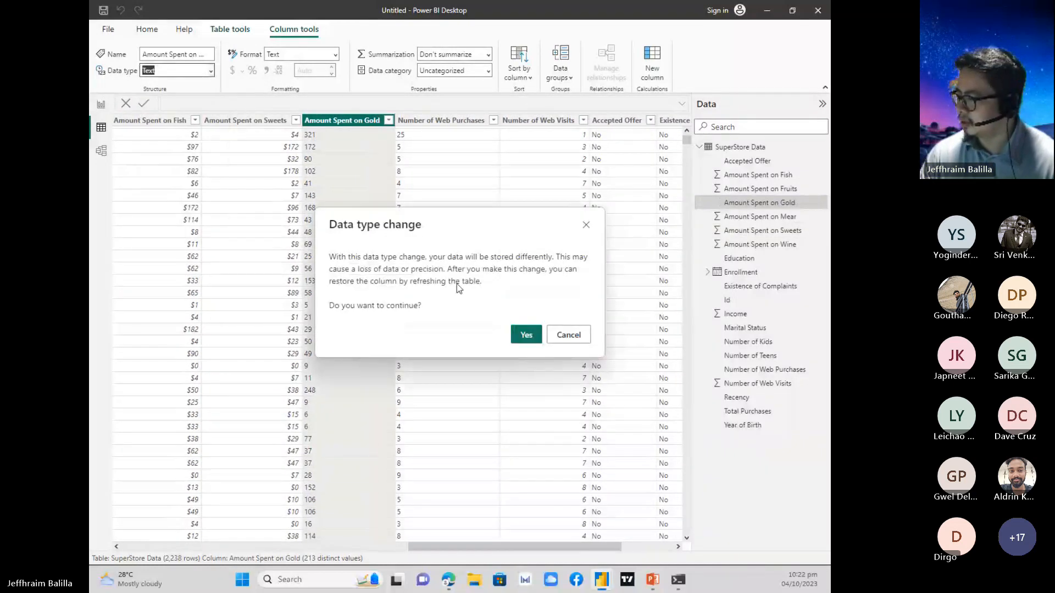
pyautogui.click(510, 332)
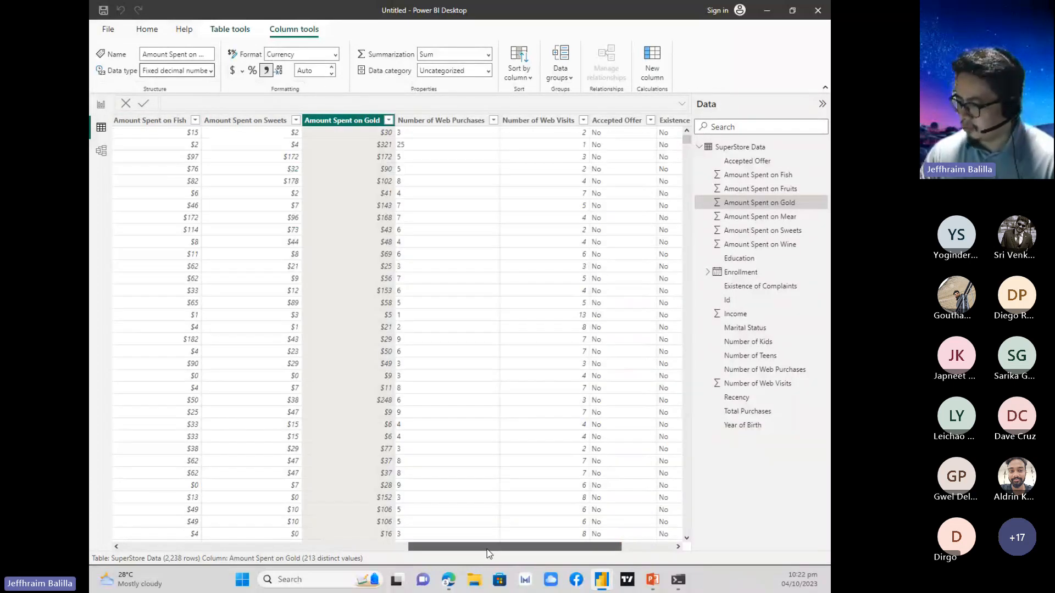
# Check the currency formatting across the Amount Spent columns, and switch to the PowerPoint slide show's next slide on Power BI DAX.
pyautogui.moveTo(487, 549); pyautogui.dragTo(357, 549)
pyautogui.hscroll(3, 392, 528)
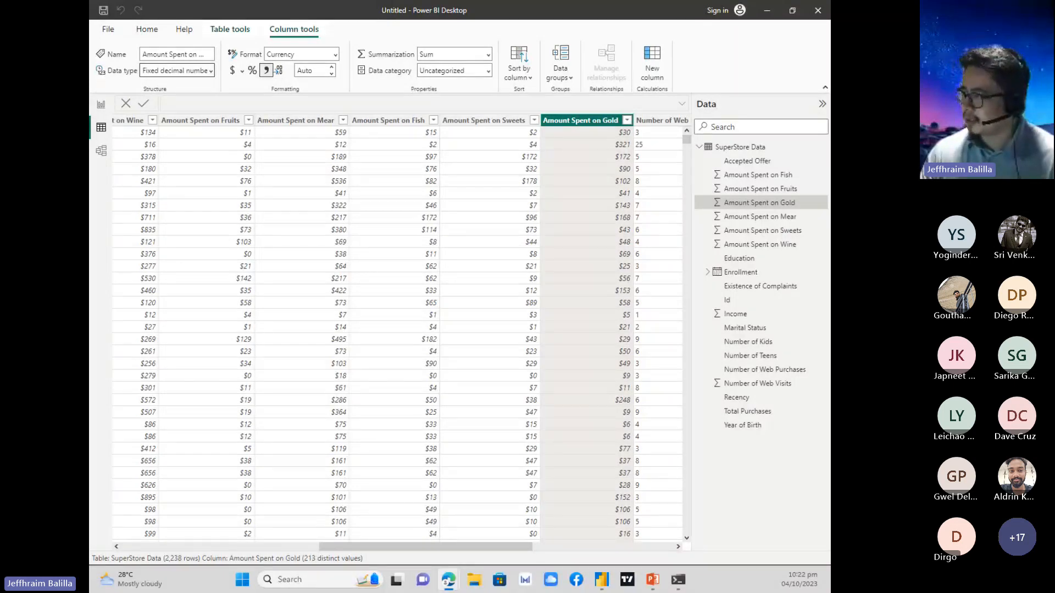
pyautogui.moveTo(416, 547)
pyautogui.mouseDown()
pyautogui.moveTo(362, 547)
pyautogui.moveTo(408, 546)
pyautogui.mouseUp()
pyautogui.click(770, 9)
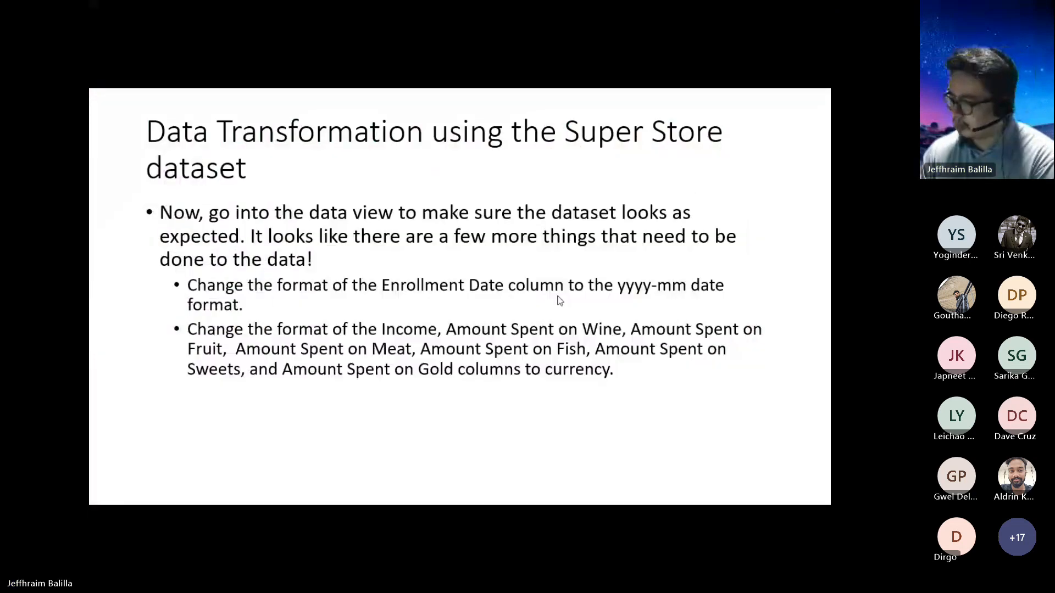
pyautogui.click(493, 206)
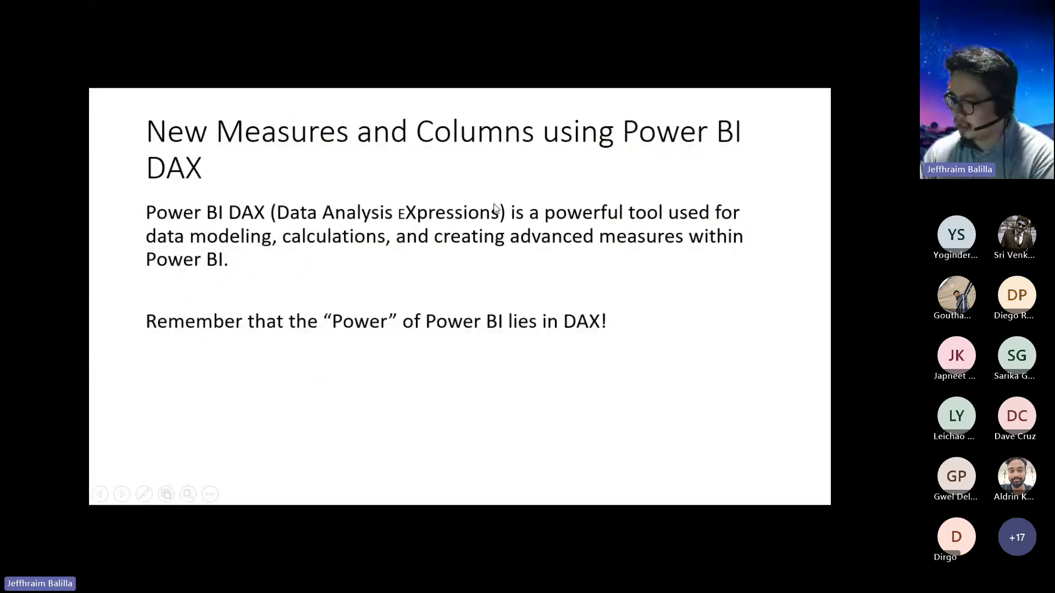
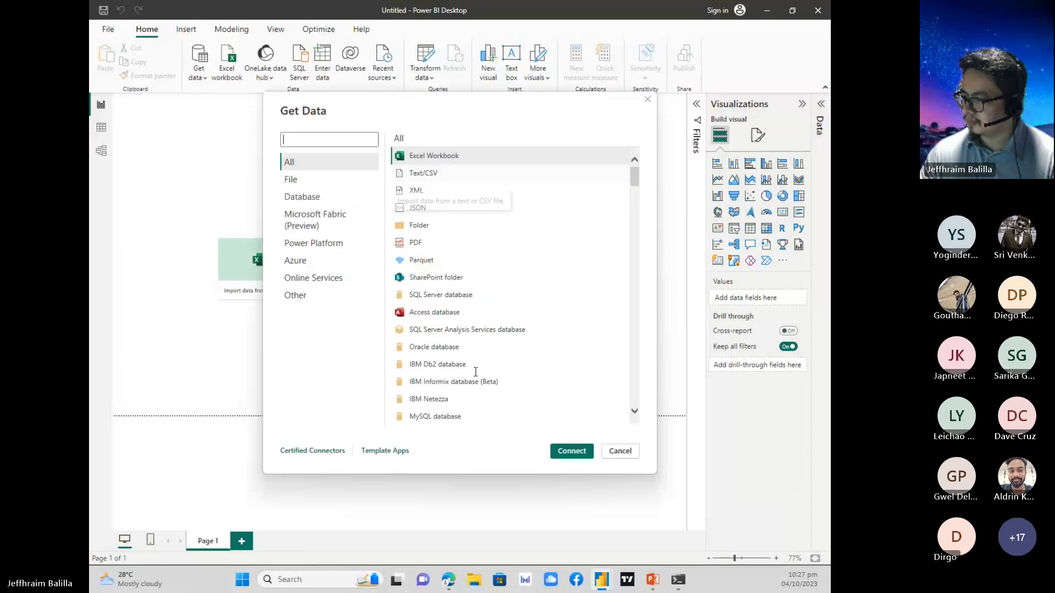
# Connect to the Pizza Dataset.xlsx workbook in Downloads, preview Table1, and load it into the report.
pyautogui.click(582, 452)
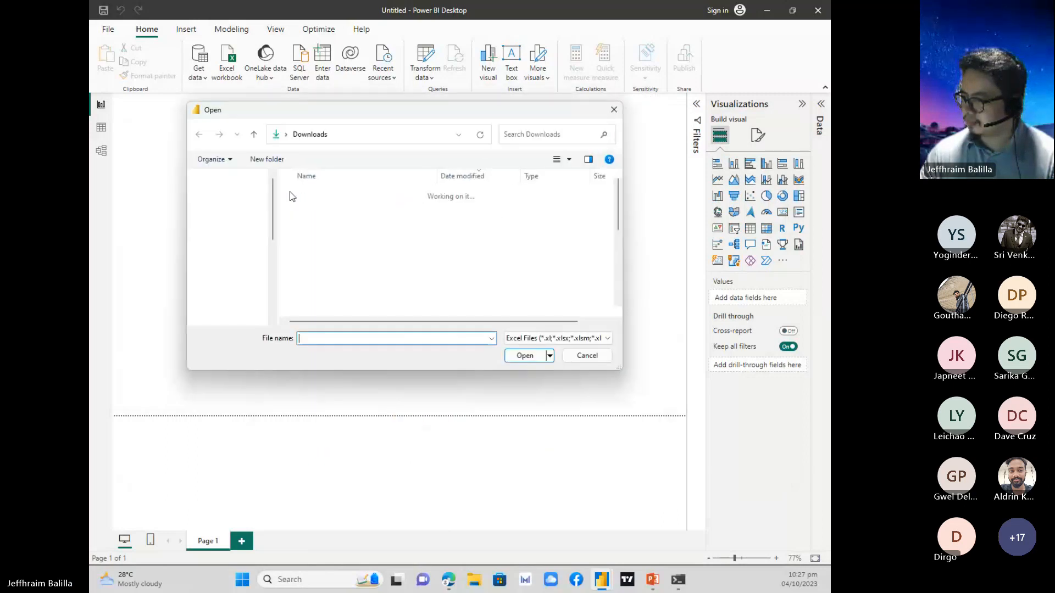
pyautogui.click(361, 211)
pyautogui.doubleClick(361, 211)
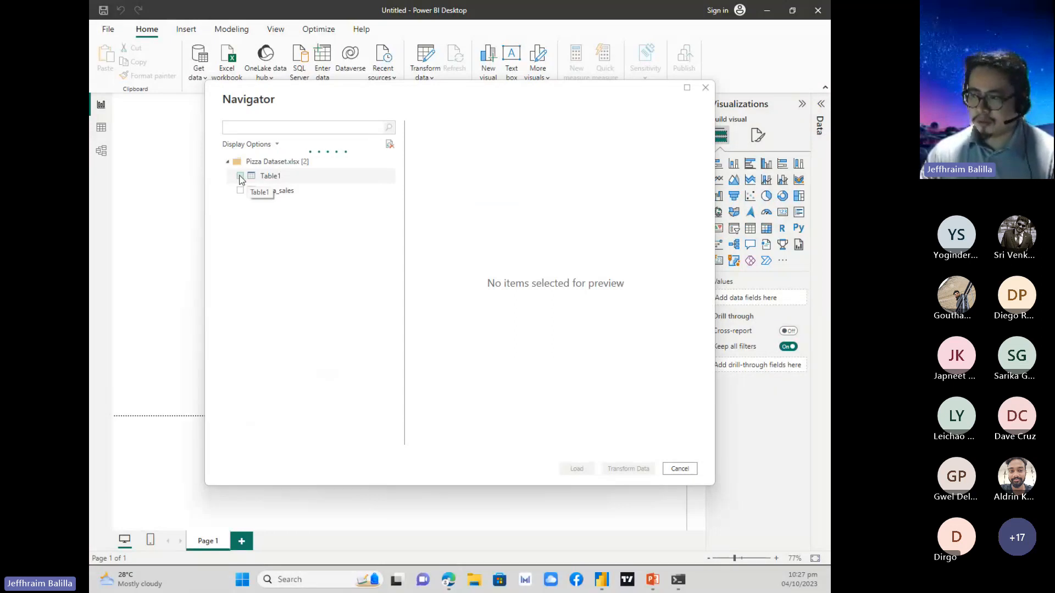
pyautogui.click(240, 177)
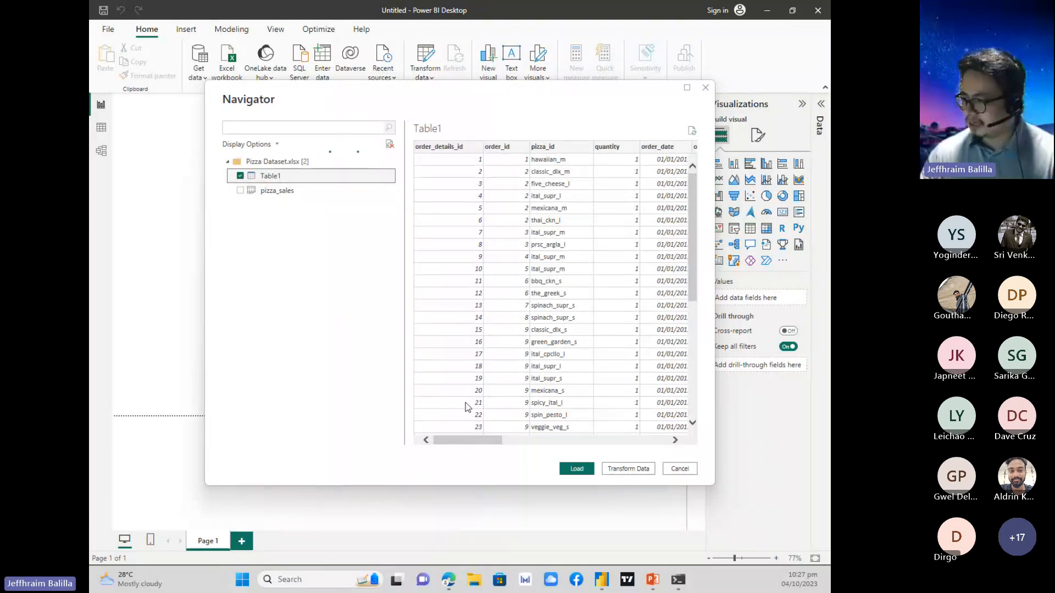
pyautogui.moveTo(475, 439)
pyautogui.mouseDown()
pyautogui.moveTo(589, 451)
pyautogui.moveTo(594, 439)
pyautogui.moveTo(459, 433)
pyautogui.mouseUp()
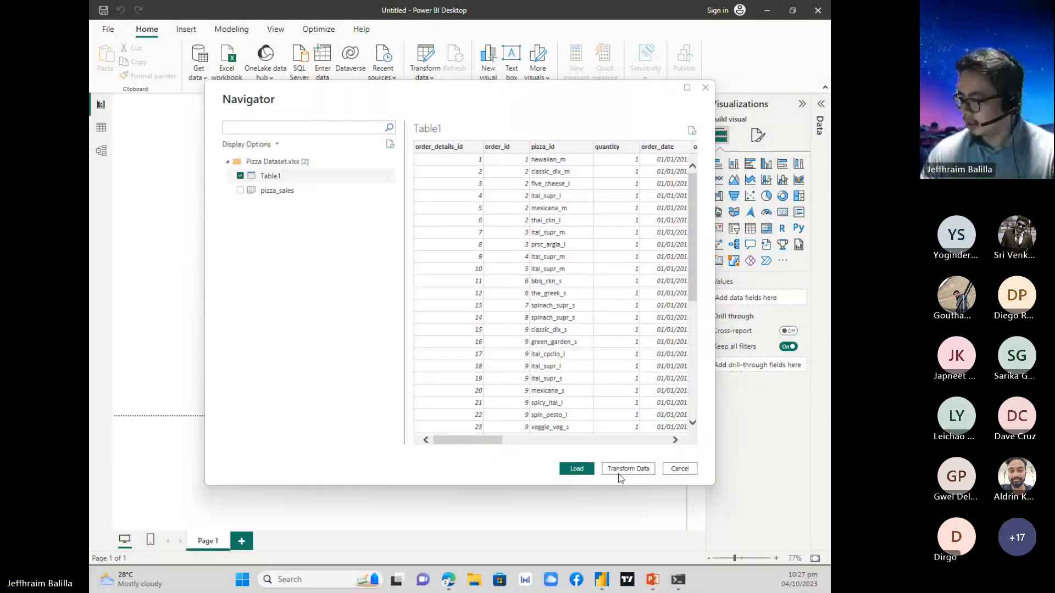
pyautogui.click(577, 471)
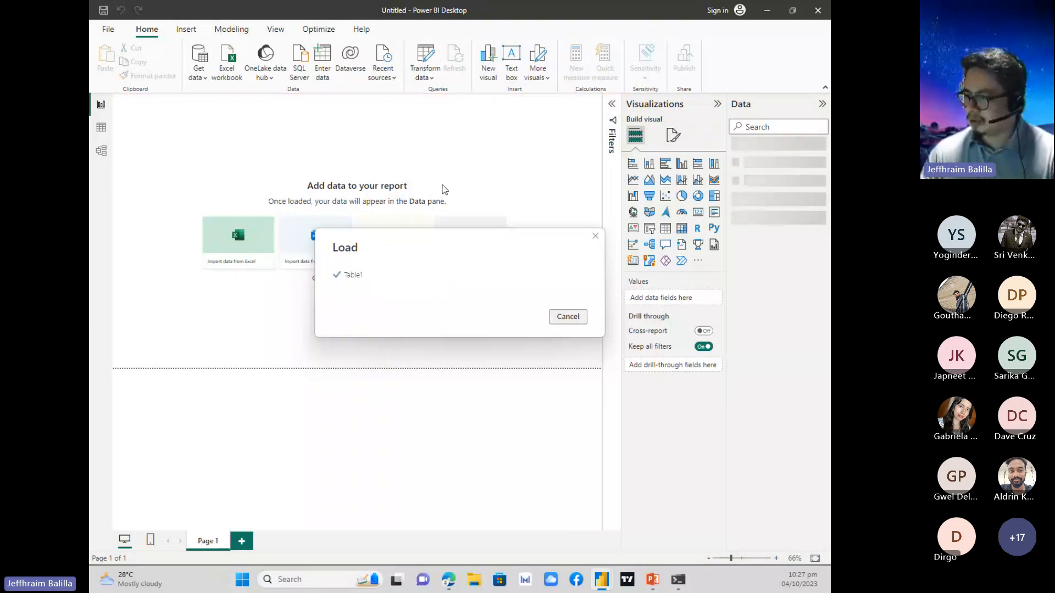
# Show the loaded Table1 rows in the table view and expand its list of fields.
pyautogui.click(105, 132)
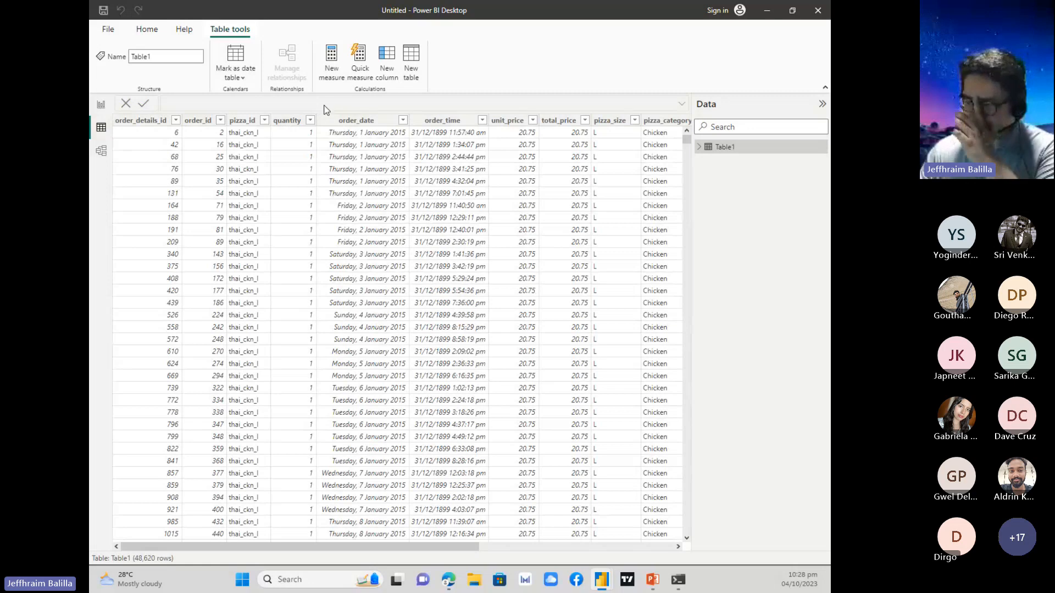
pyautogui.click(700, 147)
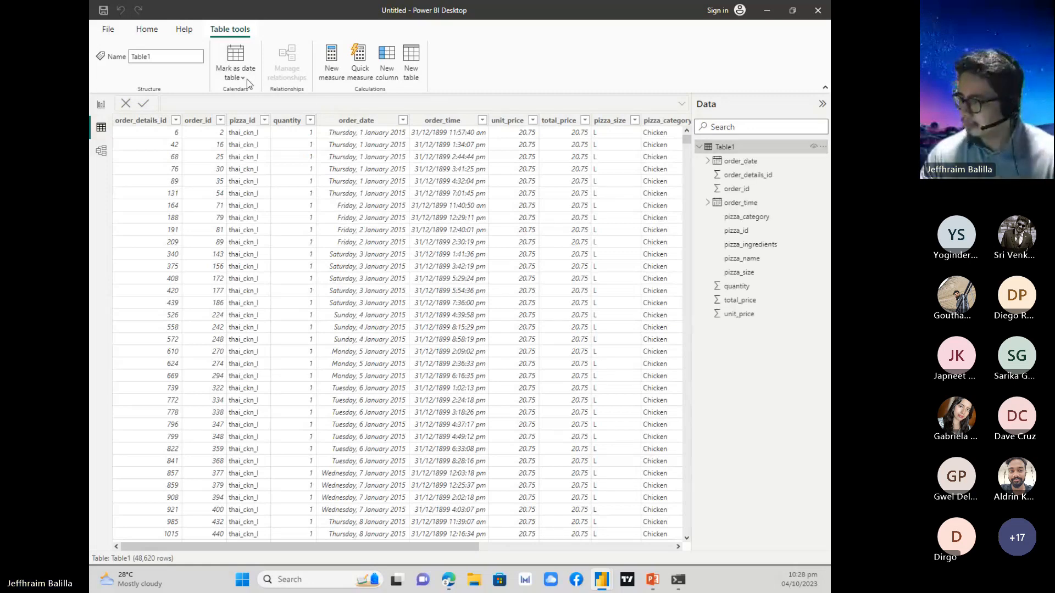
pyautogui.click(159, 120)
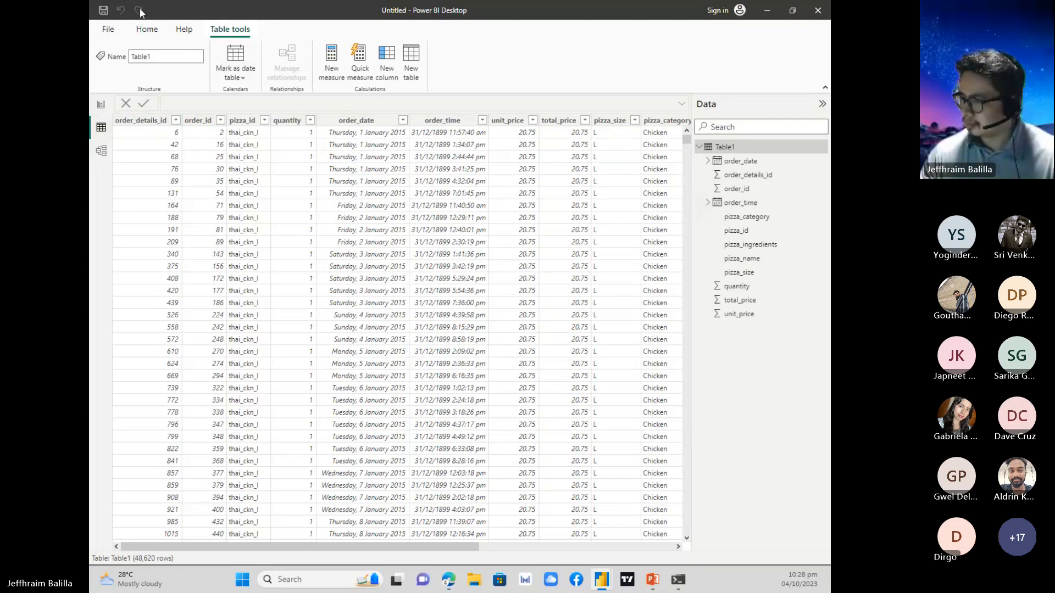
pyautogui.click(147, 29)
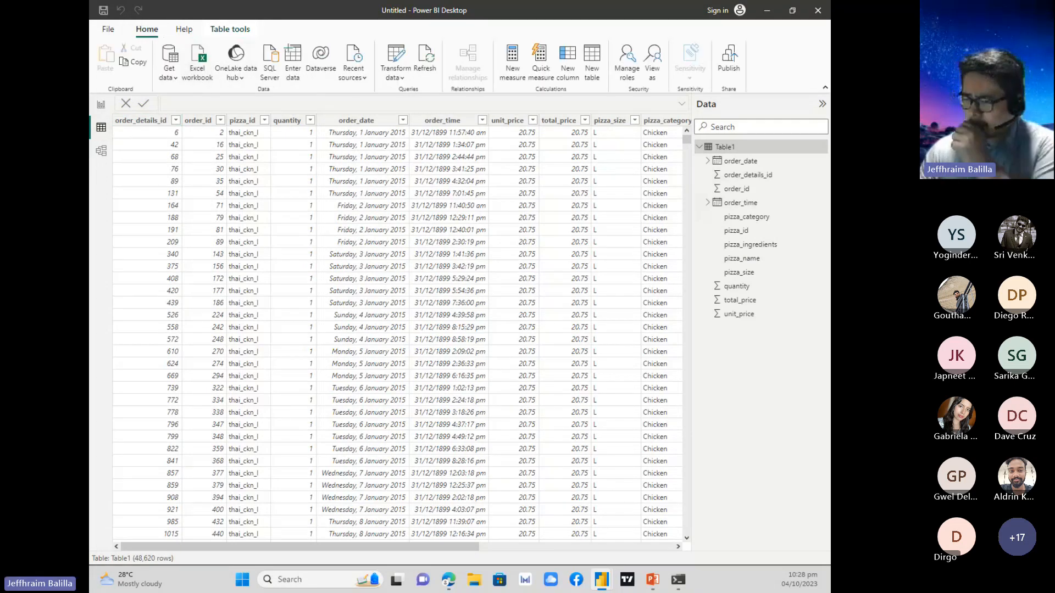
# Examine Table1's Changed Type formula in the Power Query Editor, and return to the table view.
pyautogui.hotkey('alt', 'Tab')
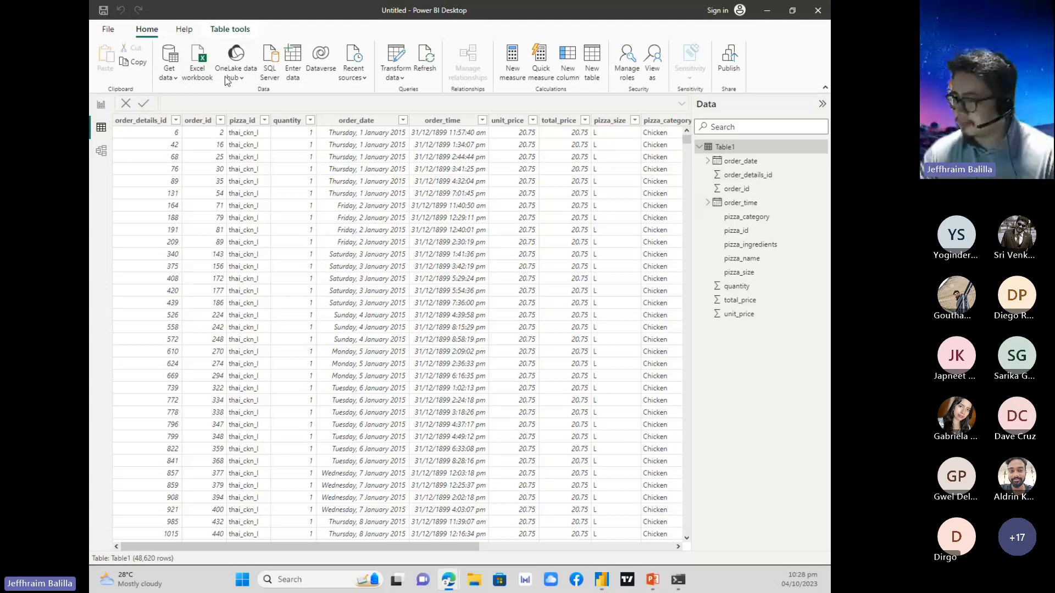
pyautogui.click(138, 85)
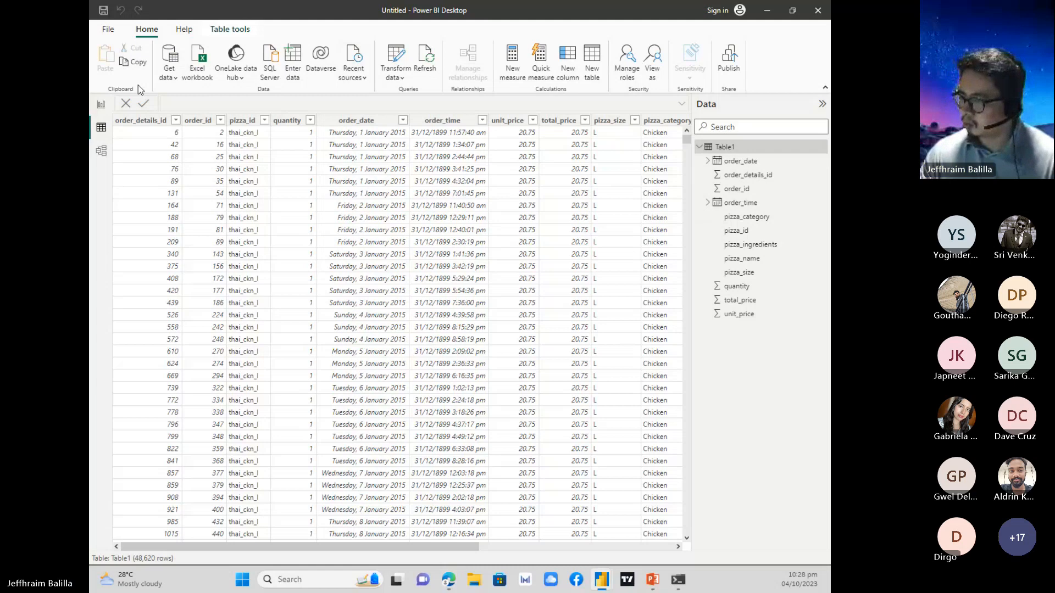
pyautogui.click(396, 64)
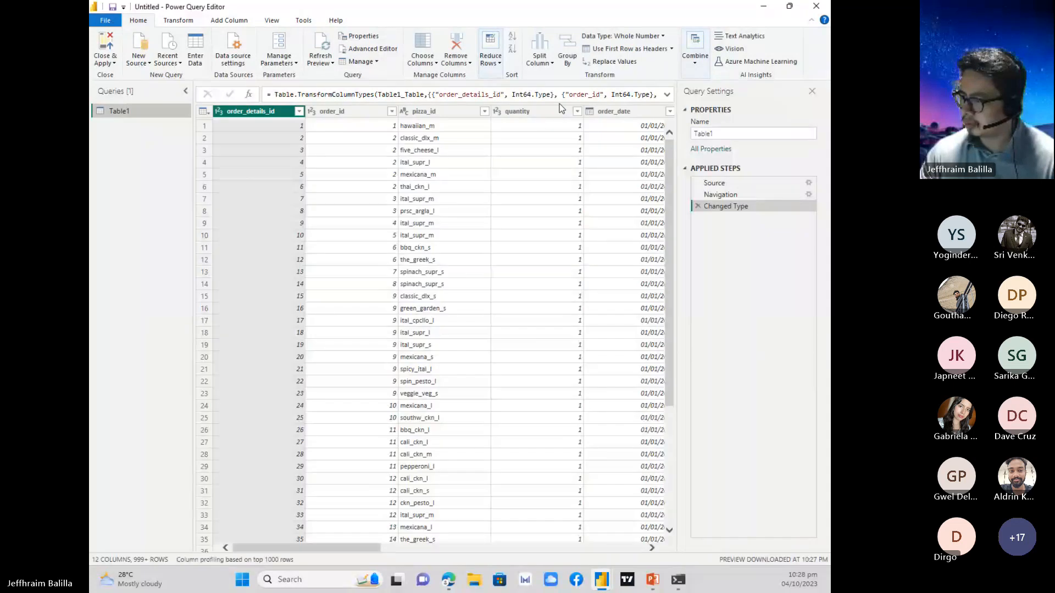
pyautogui.click(526, 93)
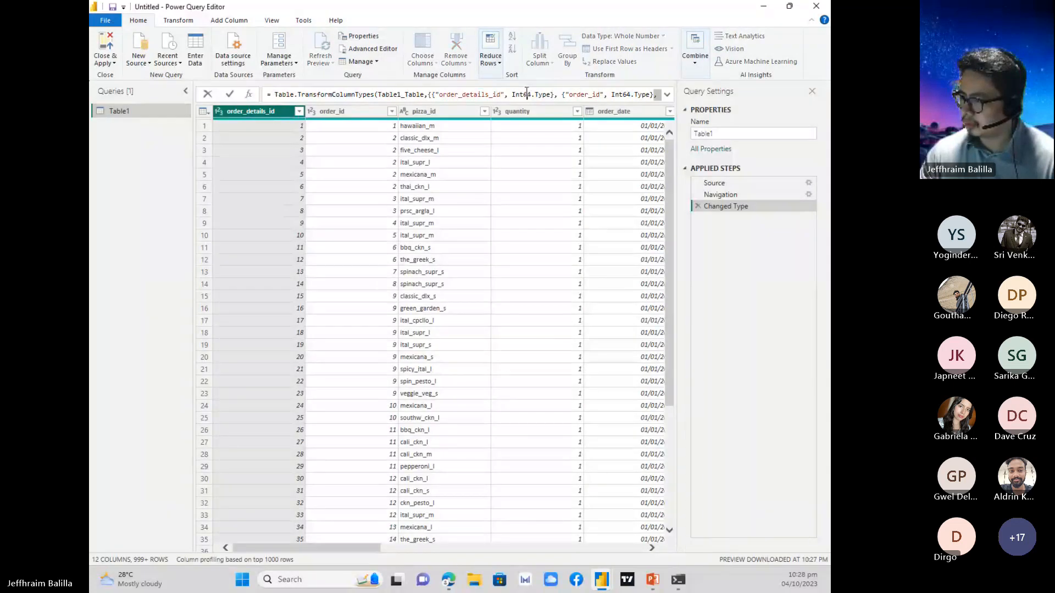
pyautogui.click(420, 93)
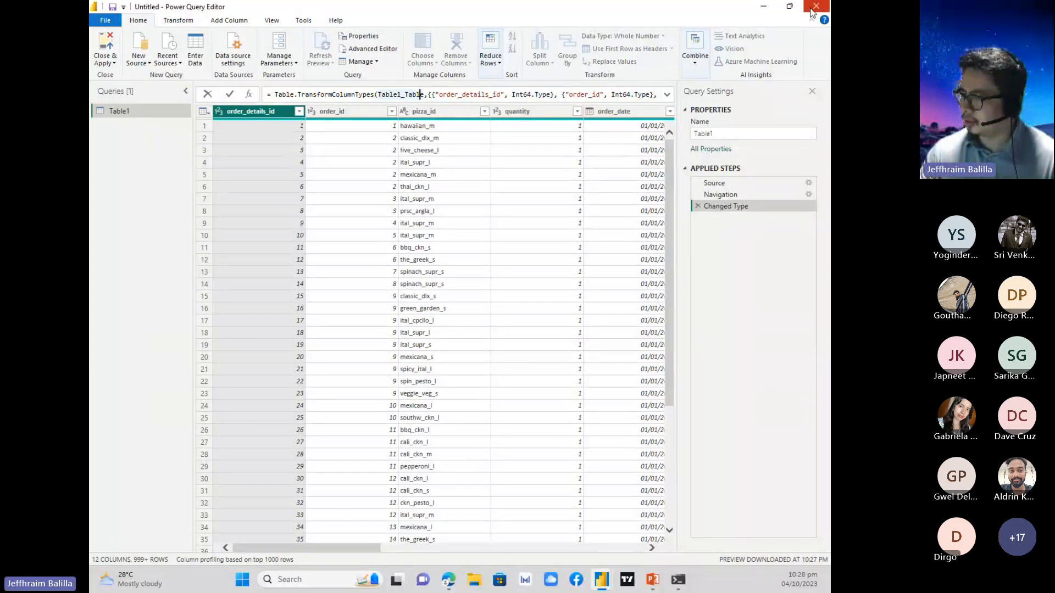
pyautogui.click(106, 45)
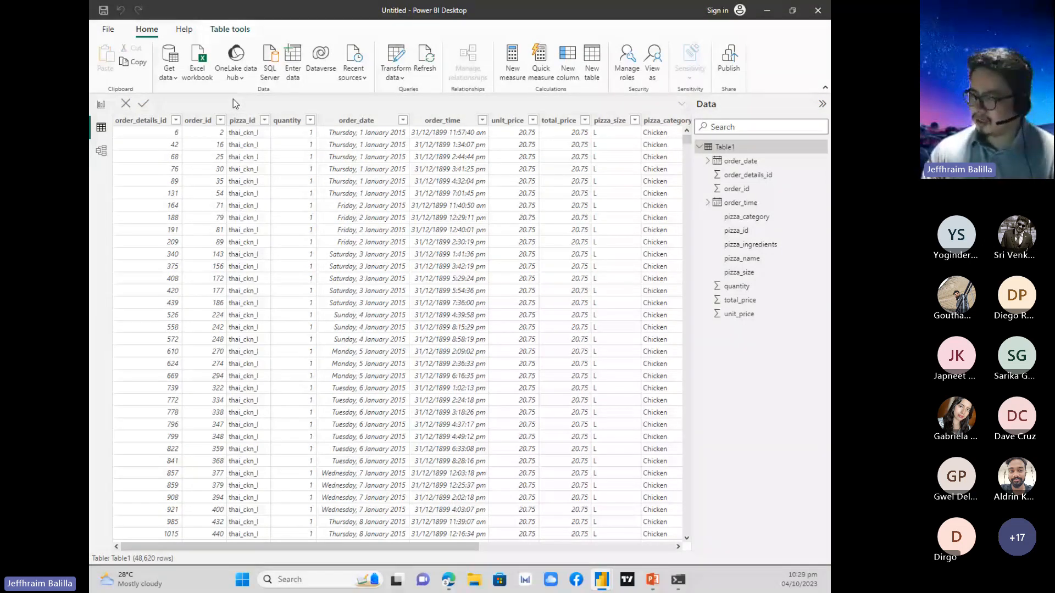
# Start a new measure in Table1 and check the total quantity sold example formula in the PowerPoint slide show.
pyautogui.click(541, 60)
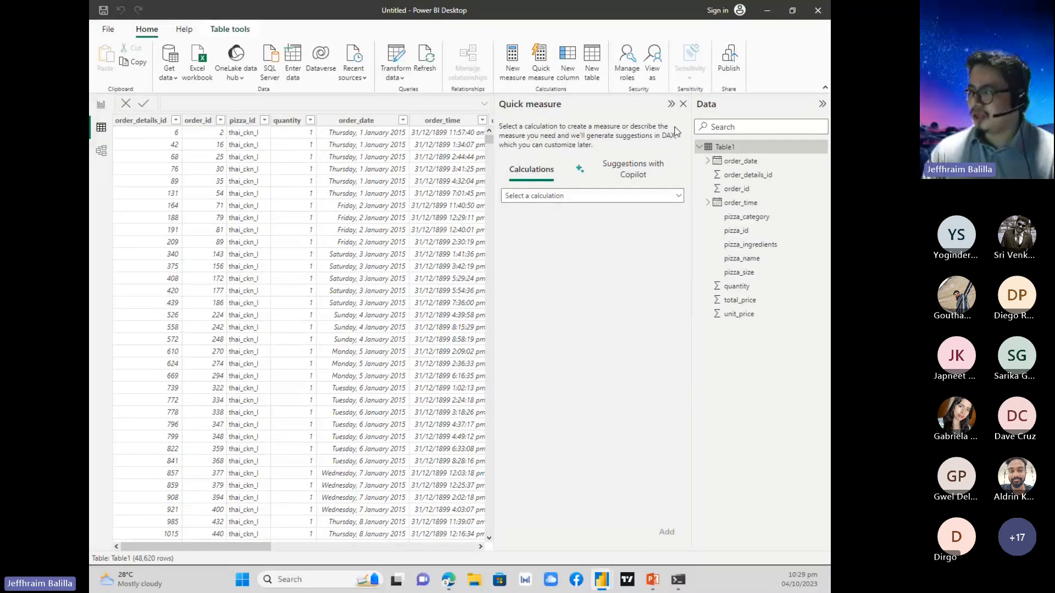
pyautogui.click(683, 106)
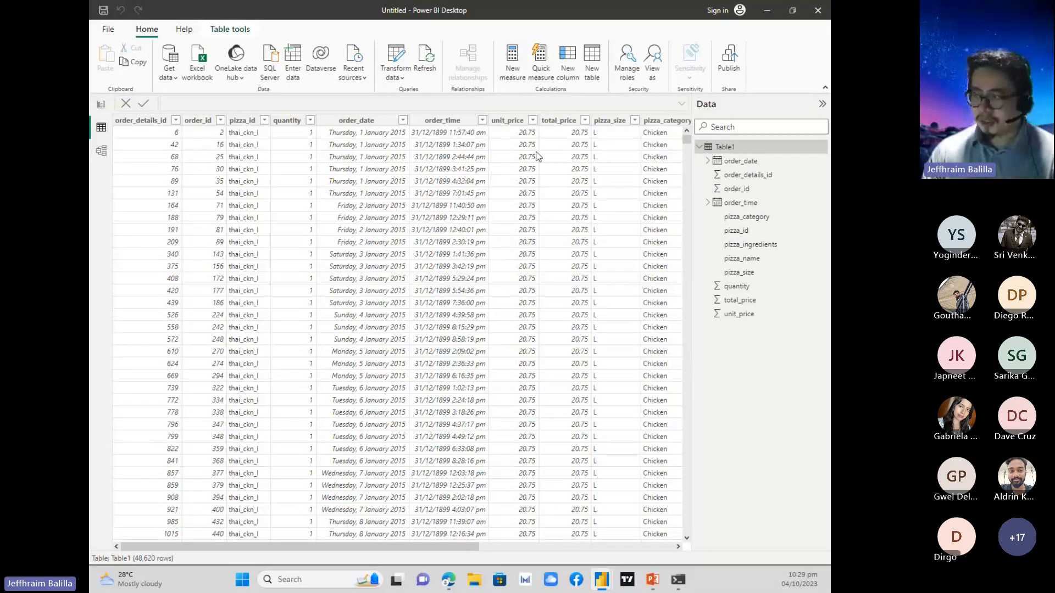
pyautogui.click(512, 61)
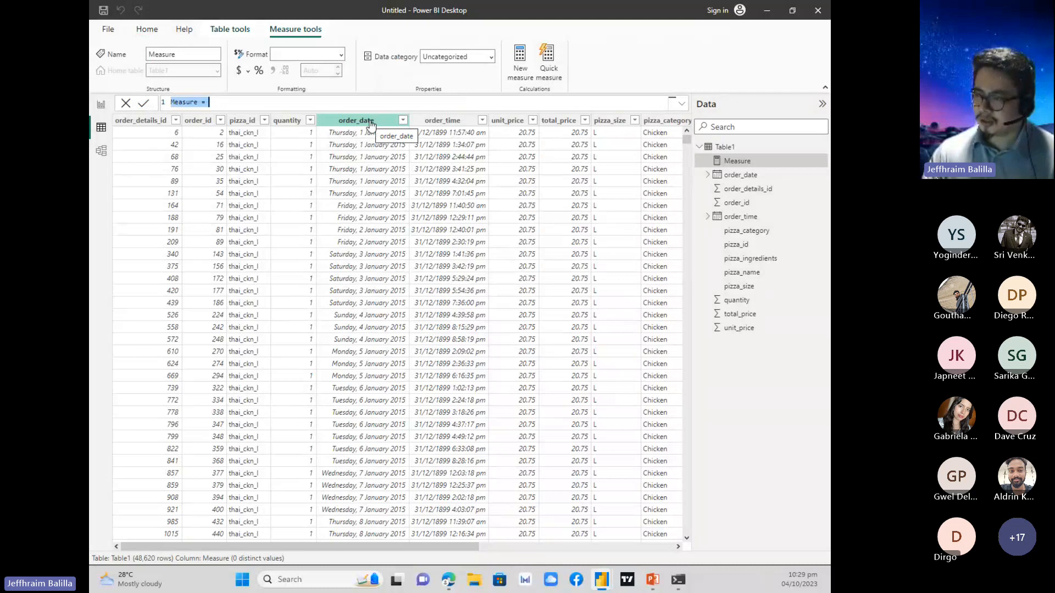
pyautogui.click(197, 103)
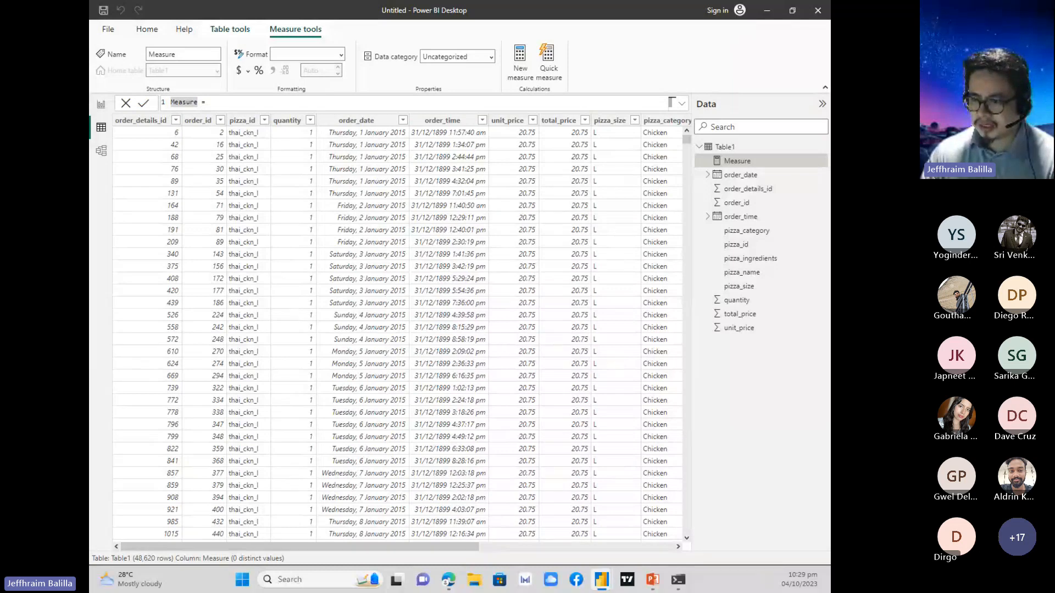
pyautogui.hotkey('alt', 'Tab')
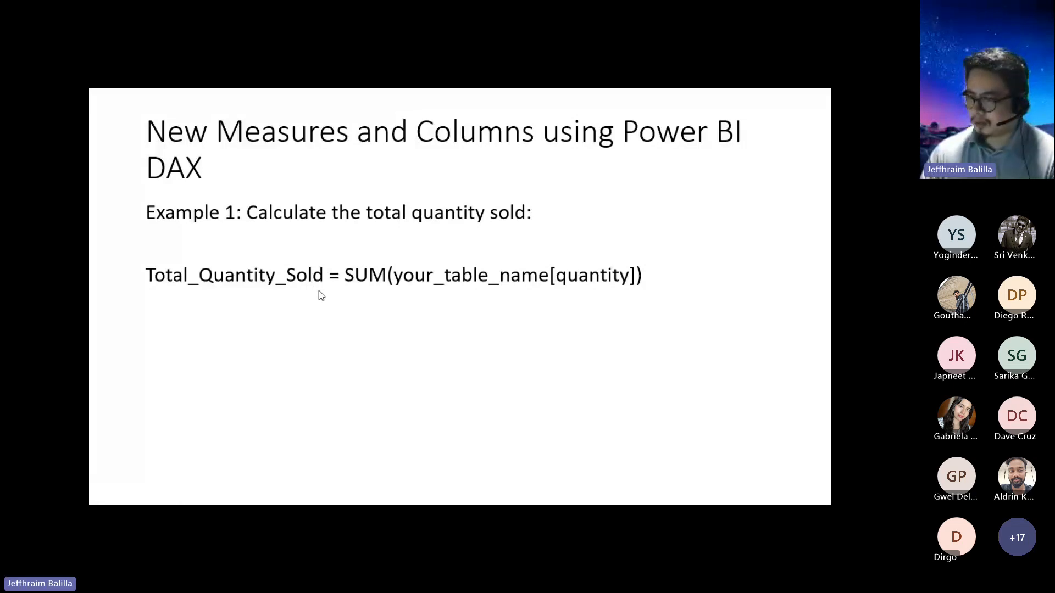
pyautogui.hotkey('alt', 'Tab')
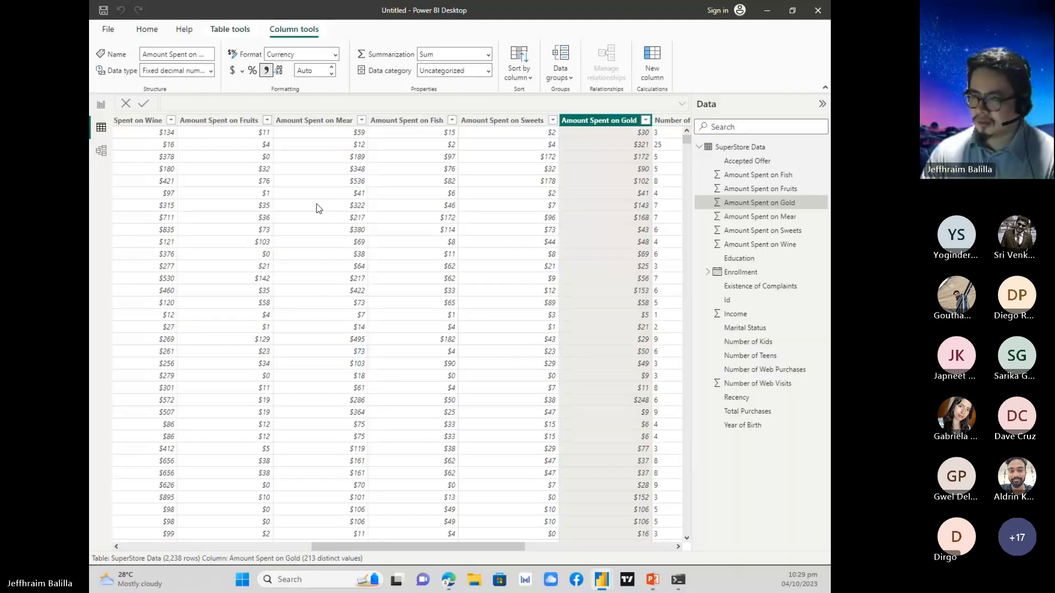
pyautogui.hotkey('alt', 'Tab')
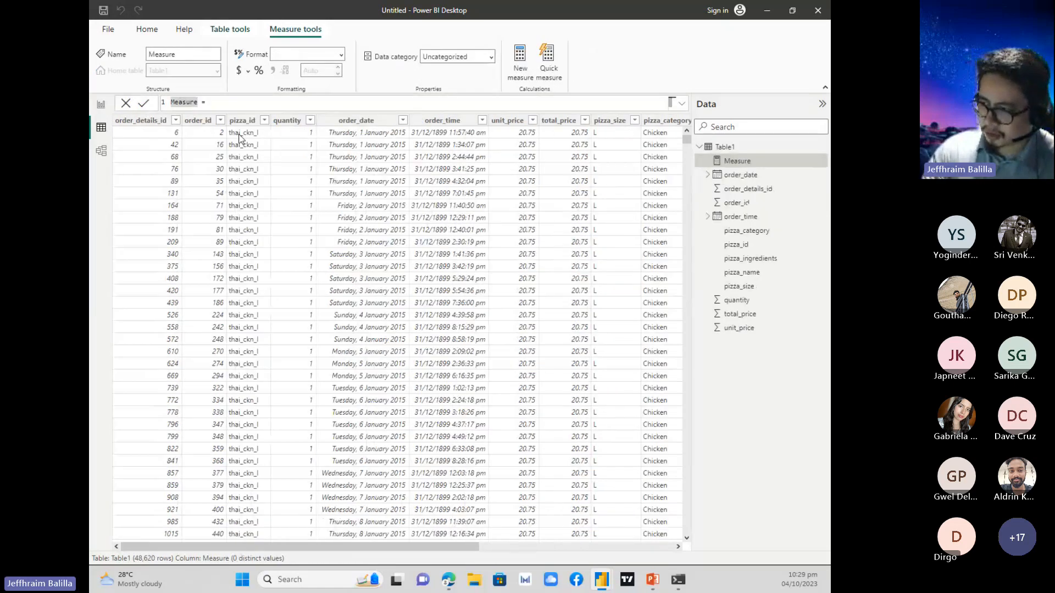
# Name the new measure Total_Quantity_Sold in its formula.
pyautogui.press('Right')
pyautogui.press('Left')
pyautogui.press('BackSpace')
pyautogui.press('BackSpace')
pyautogui.press('BackSpace')
pyautogui.press('BackSpace')
pyautogui.press('BackSpace')
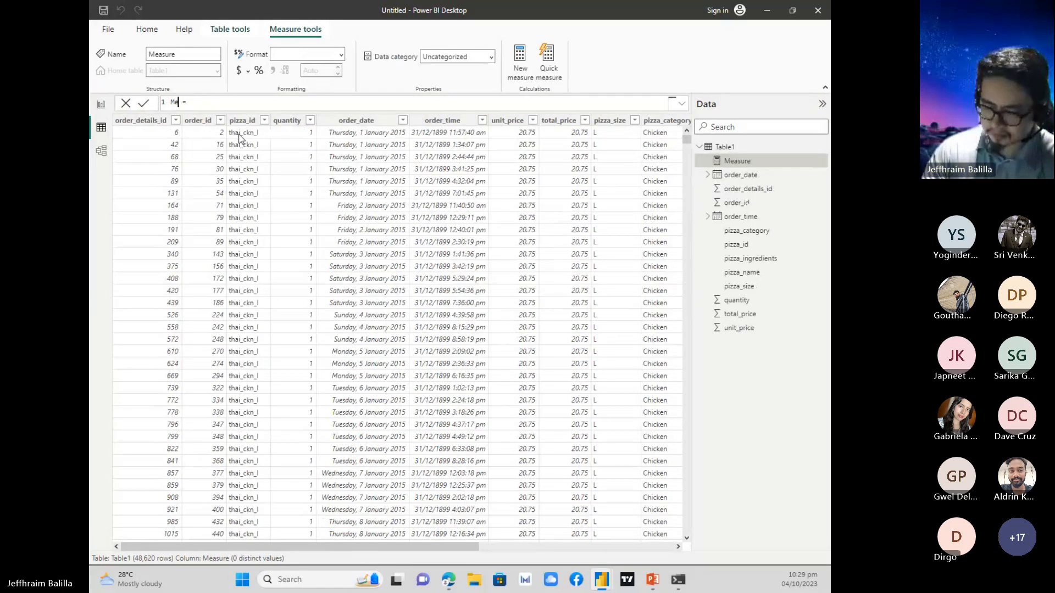
pyautogui.press('BackSpace')
pyautogui.press('BackSpace')
pyautogui.write('Tot')
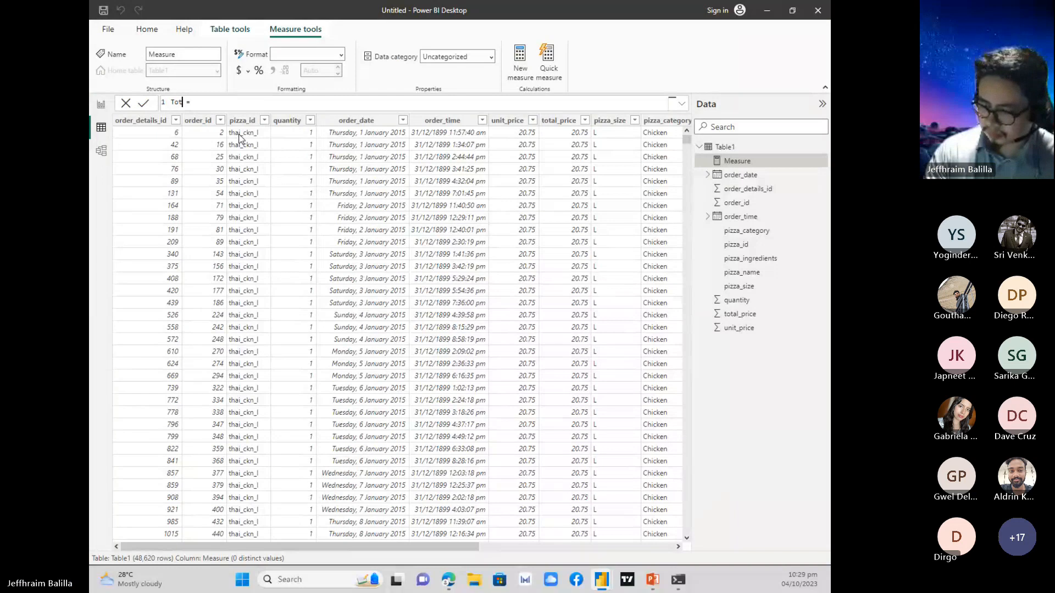
pyautogui.write('al_Qu')
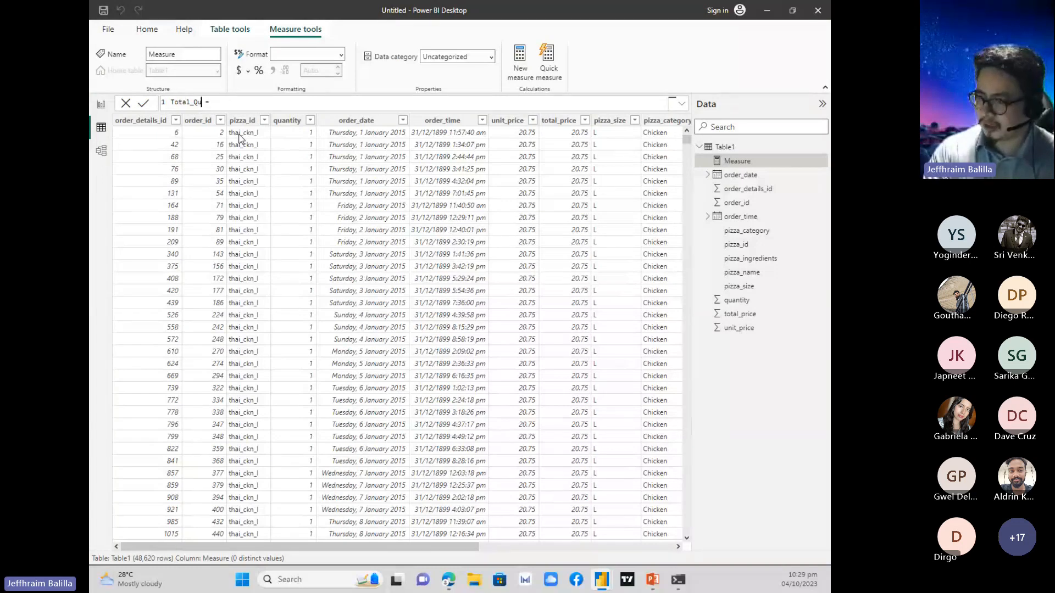
pyautogui.write('antity_S')
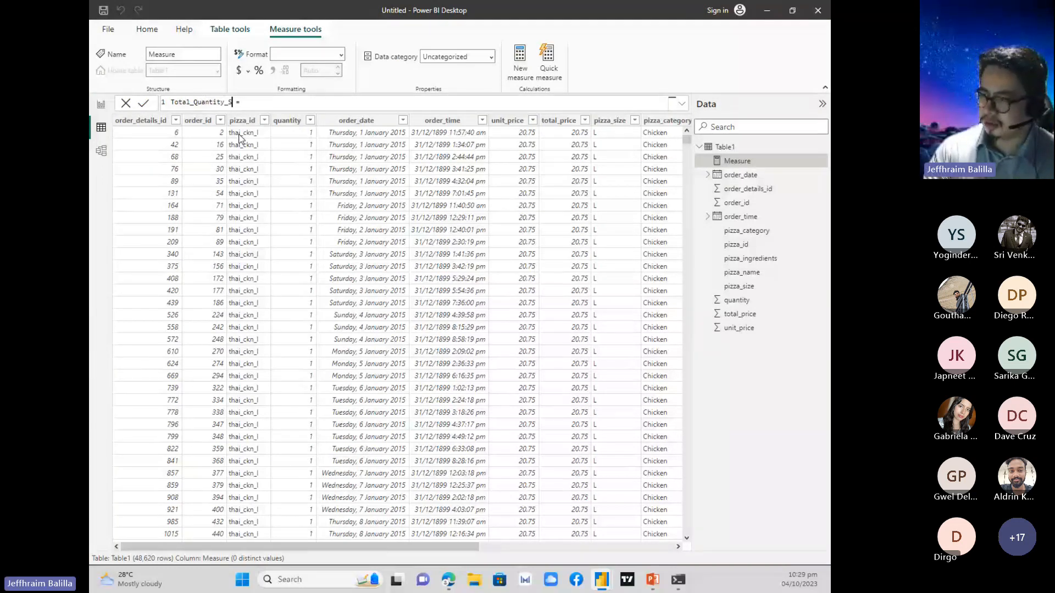
pyautogui.write('old')
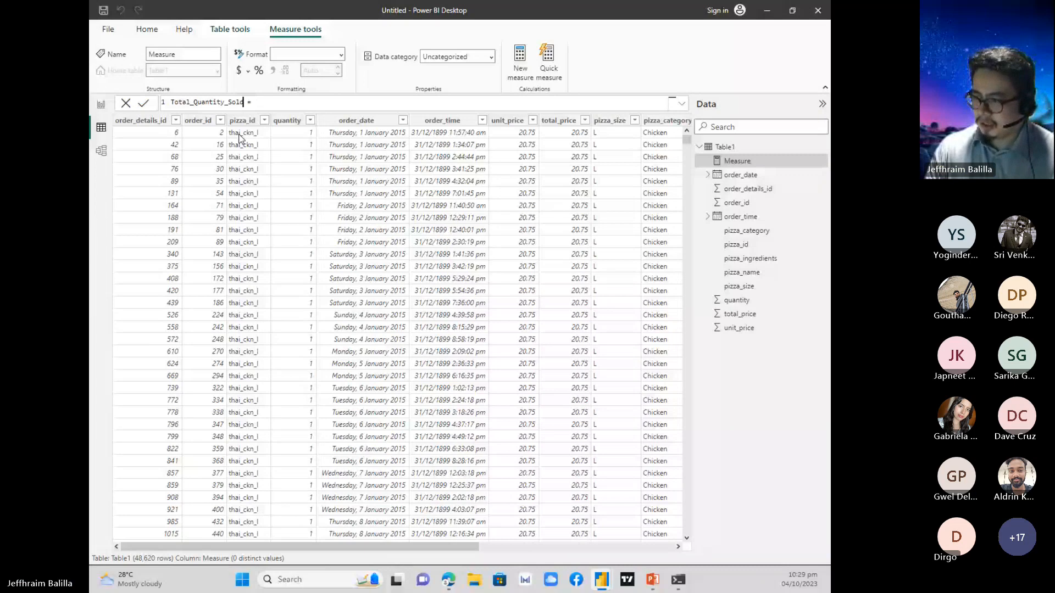
# Enter the SUM function as the Total_Quantity_Sold measure's expression, and collapse Table1's field list.
pyautogui.write('SUM(')
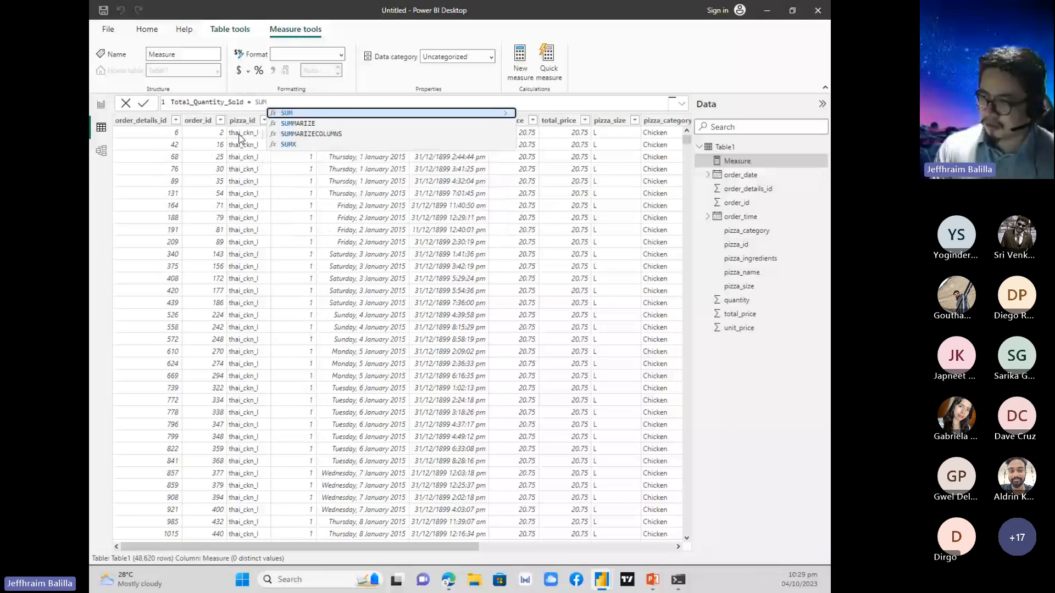
pyautogui.press('BackSpace')
pyautogui.press('BackSpace')
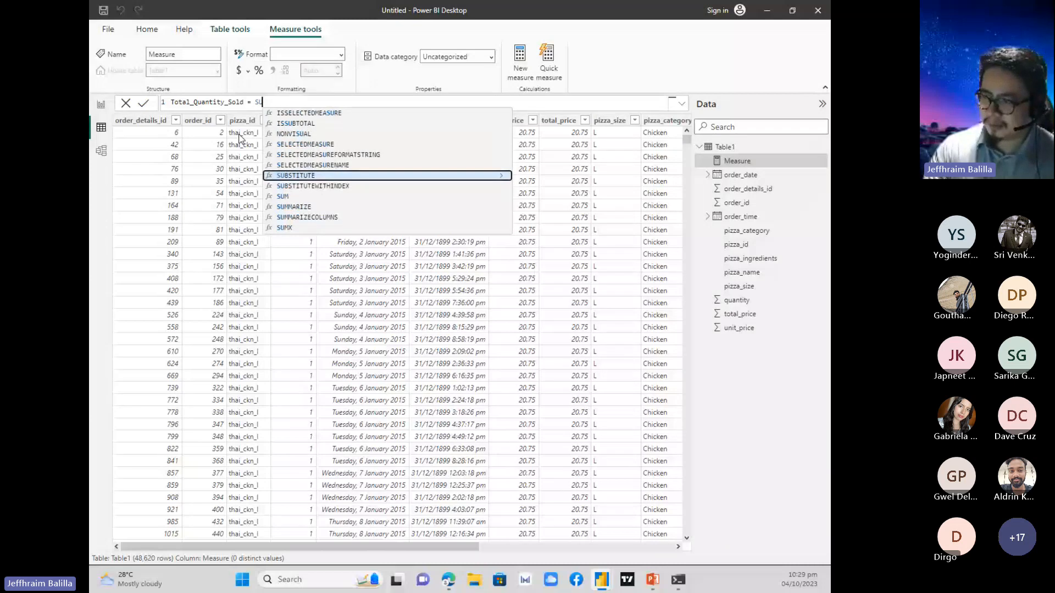
pyautogui.write('M')
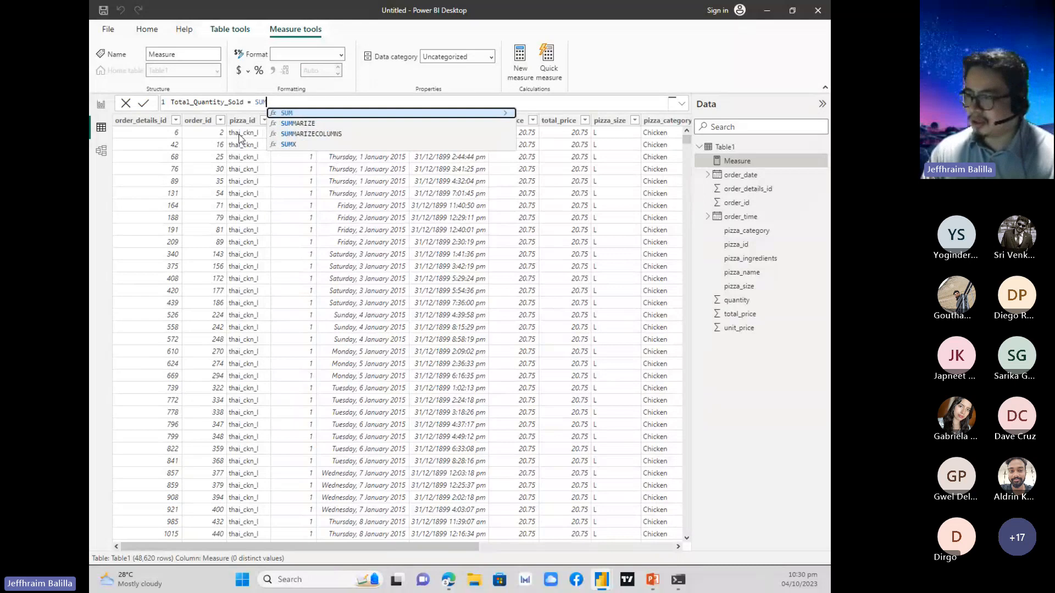
pyautogui.write('(')
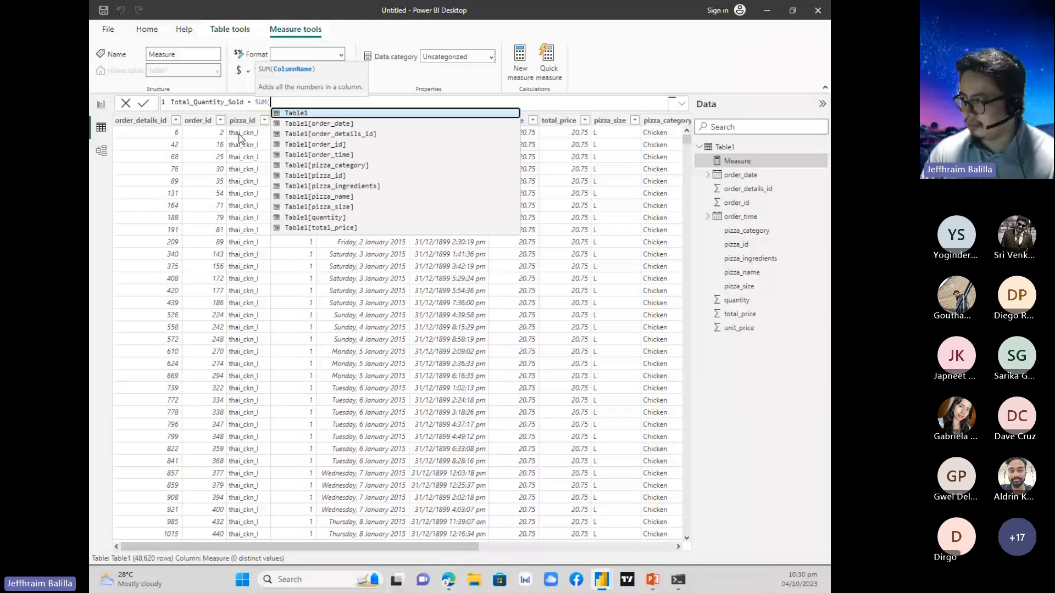
pyautogui.click(768, 167)
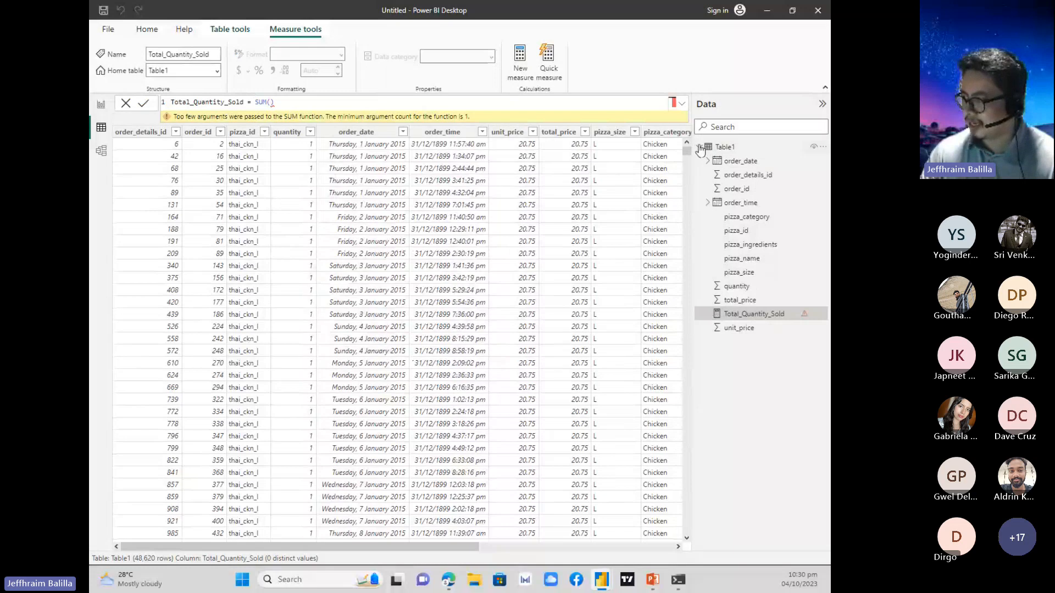
pyautogui.click(699, 146)
# Try to enter Table1's quantity column as the SUM argument in the Total_Quantity_Sold formula.
pyautogui.click(269, 102)
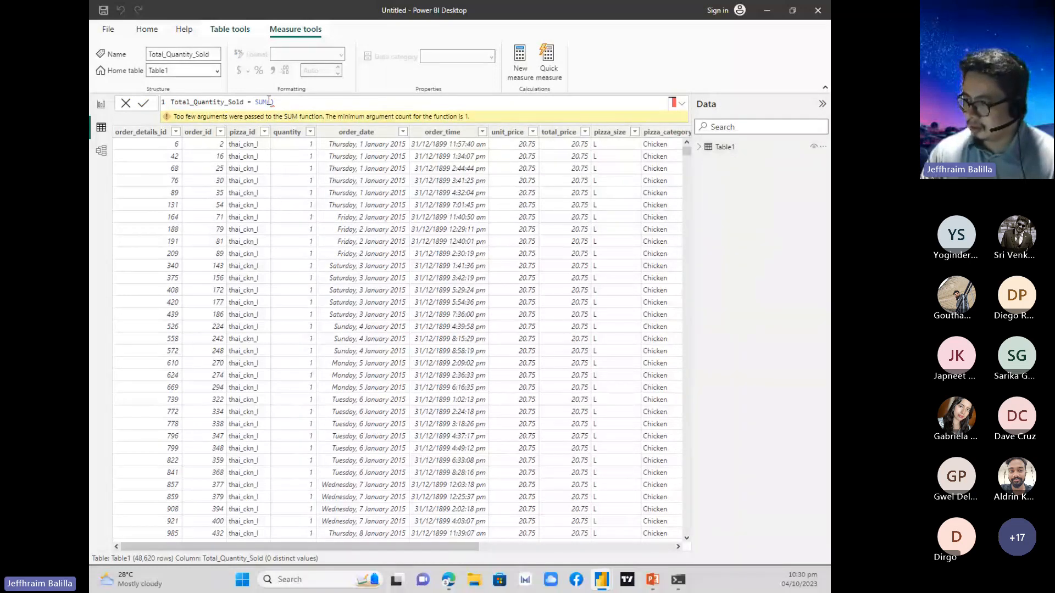
pyautogui.write('Table1')
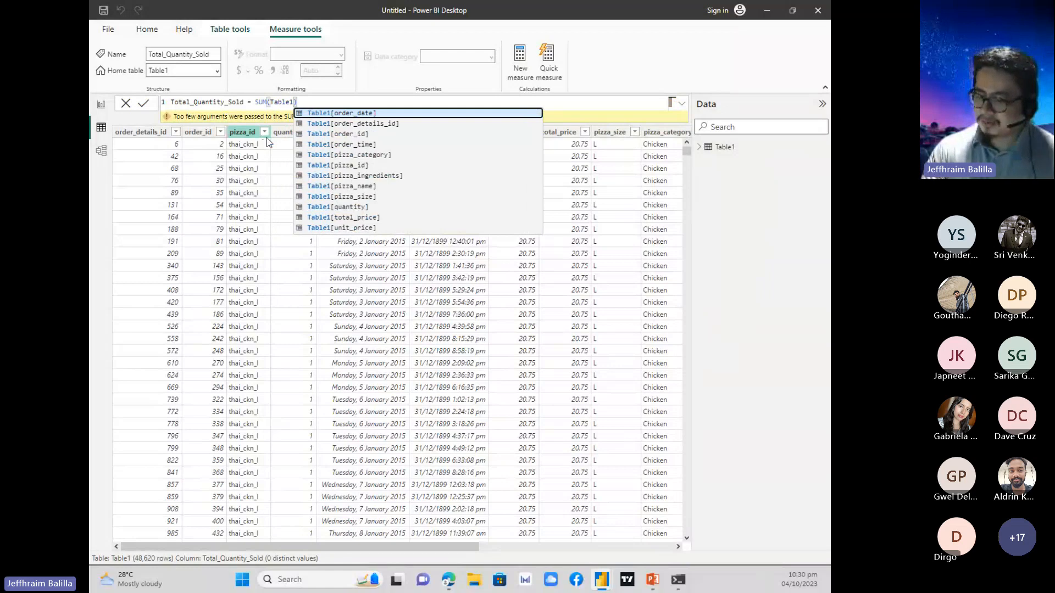
pyautogui.write('[')
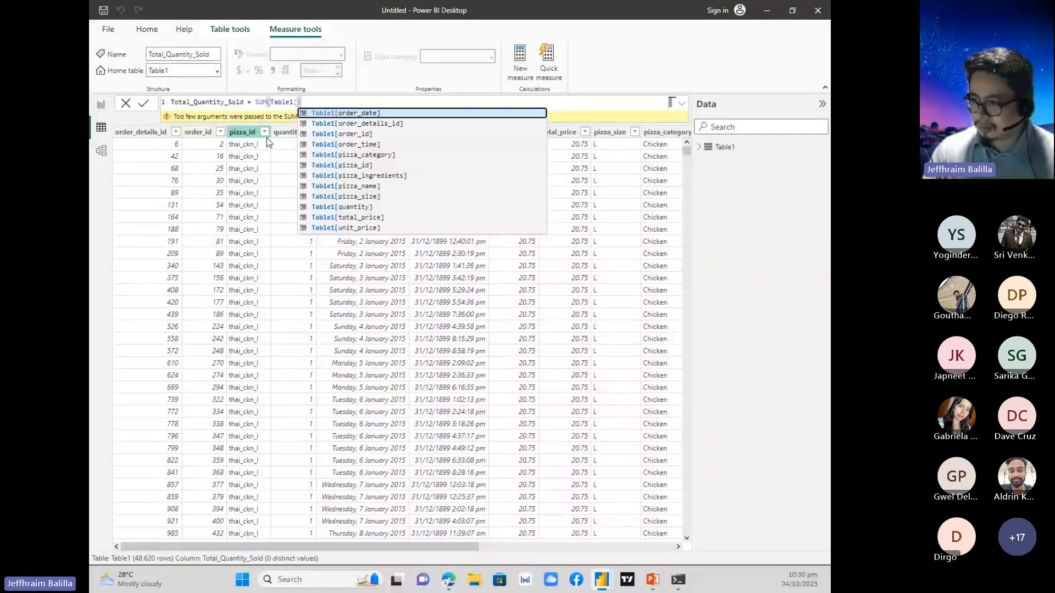
pyautogui.write('qu')
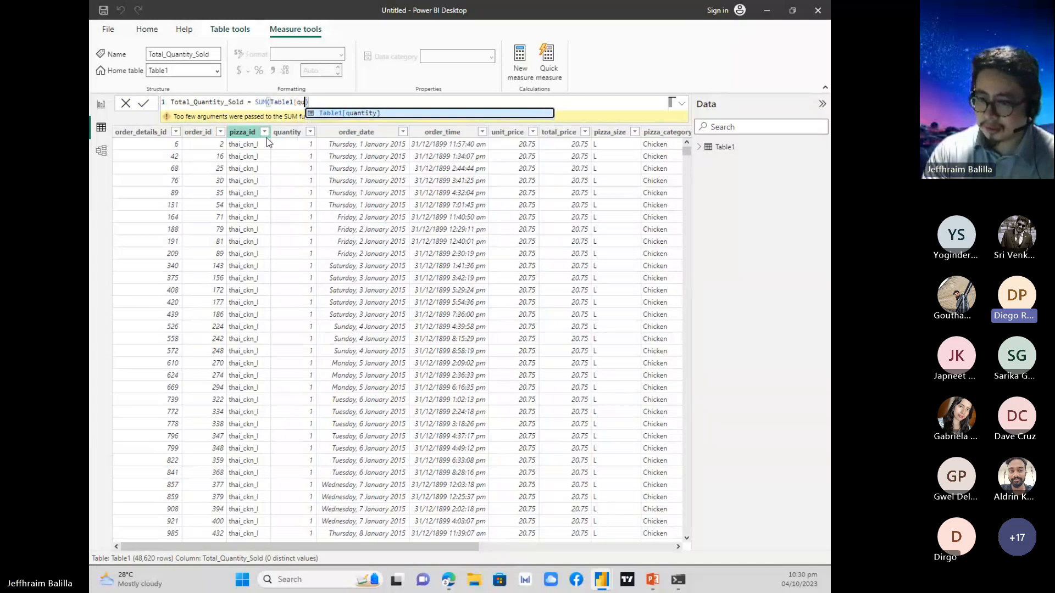
pyautogui.write('an')
pyautogui.press('BackSpace')
pyautogui.press('BackSpace')
pyautogui.press('BackSpace')
pyautogui.press('BackSpace')
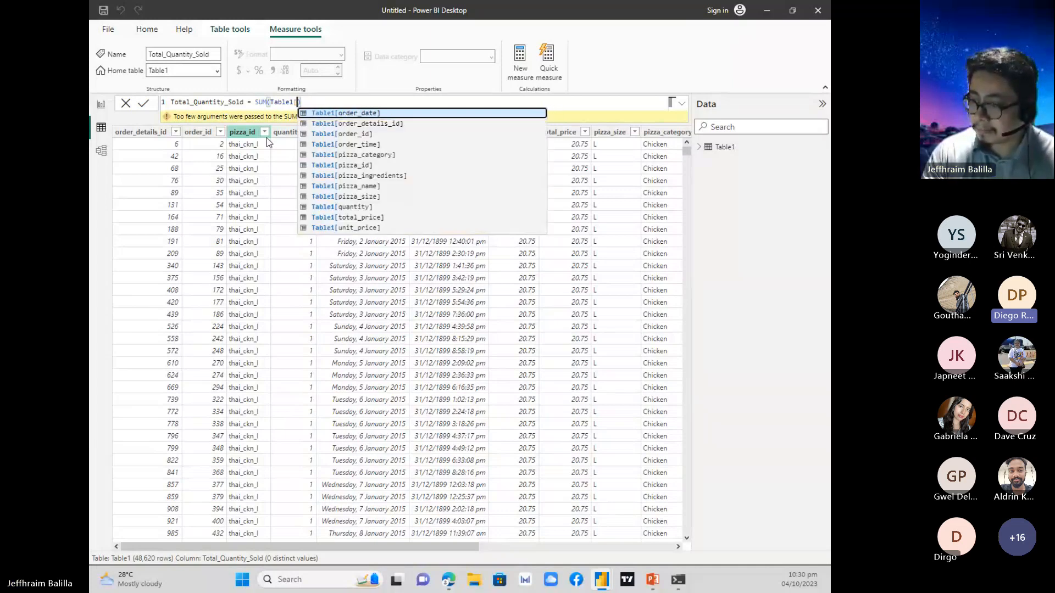
pyautogui.press('BackSpace')
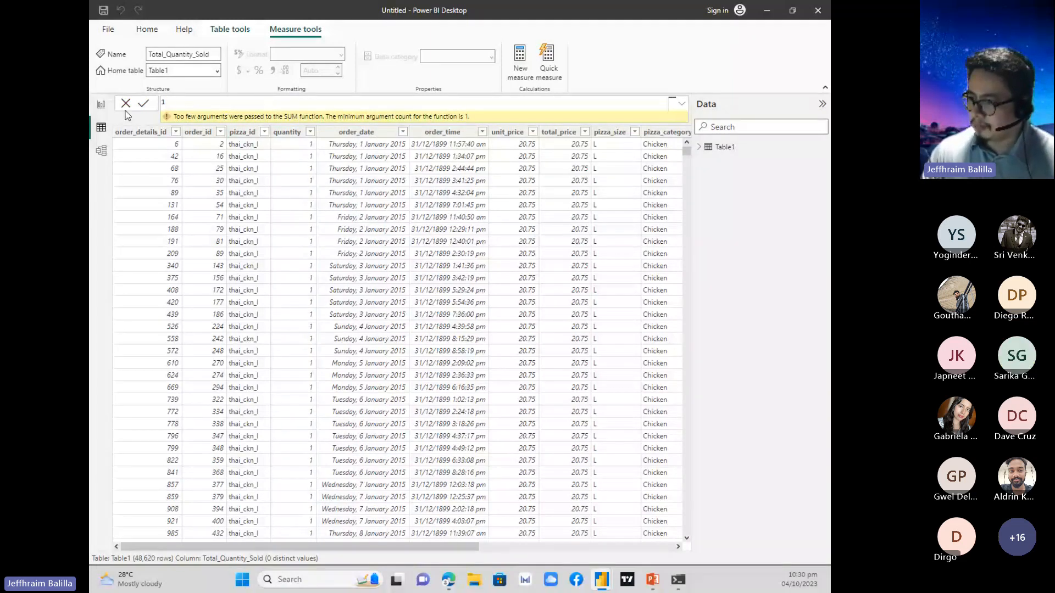
# Clear the Total_Quantity_Sold measure's SUM expression and commit the measure without an expression.
pyautogui.hotkey('ctrl', 'z')
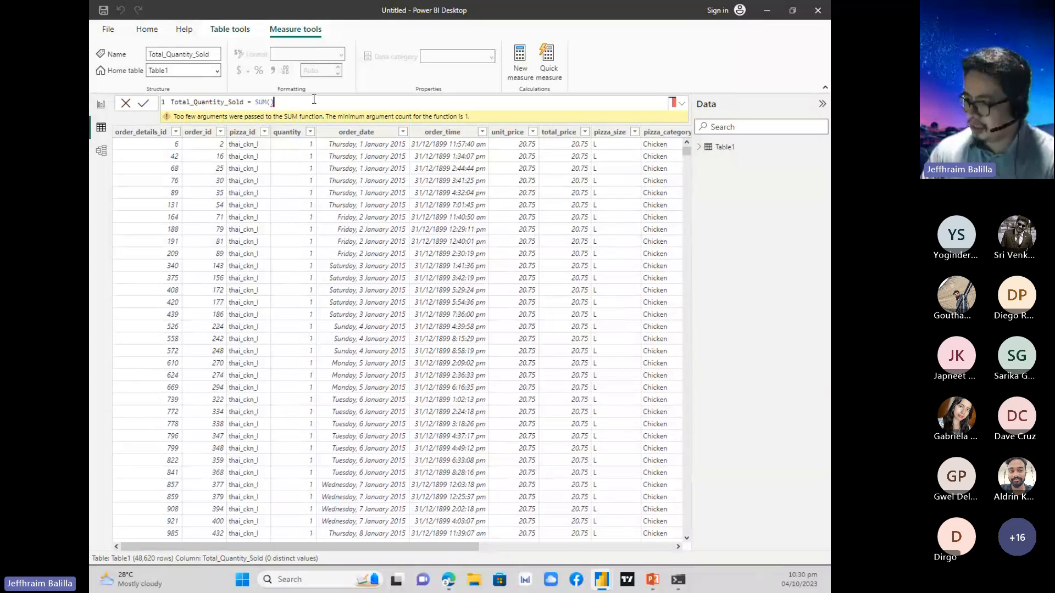
pyautogui.hotkey('ctrl', 'a')
pyautogui.press('BackSpace')
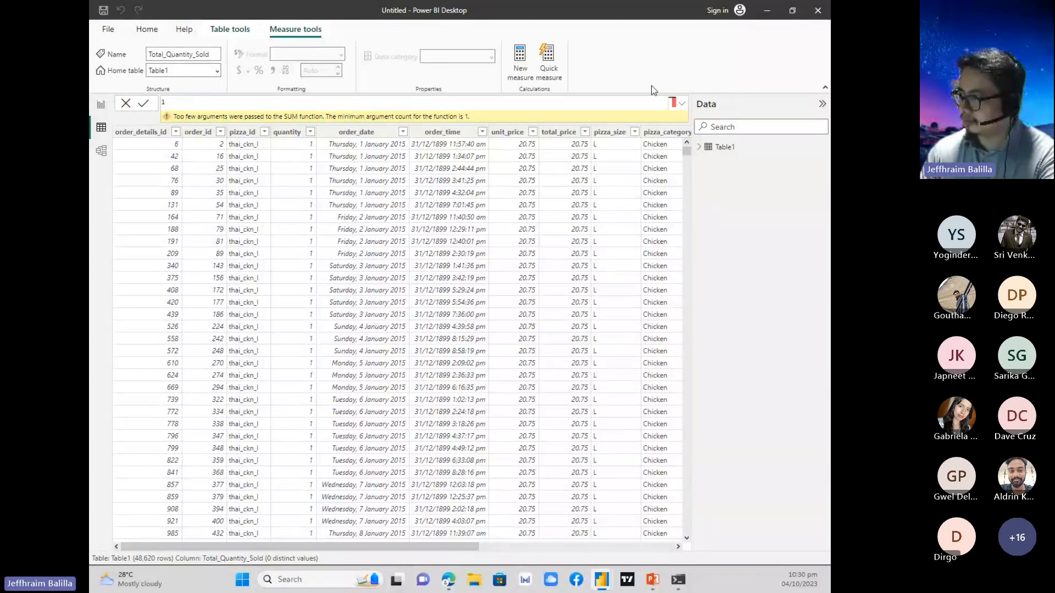
pyautogui.press('Return')
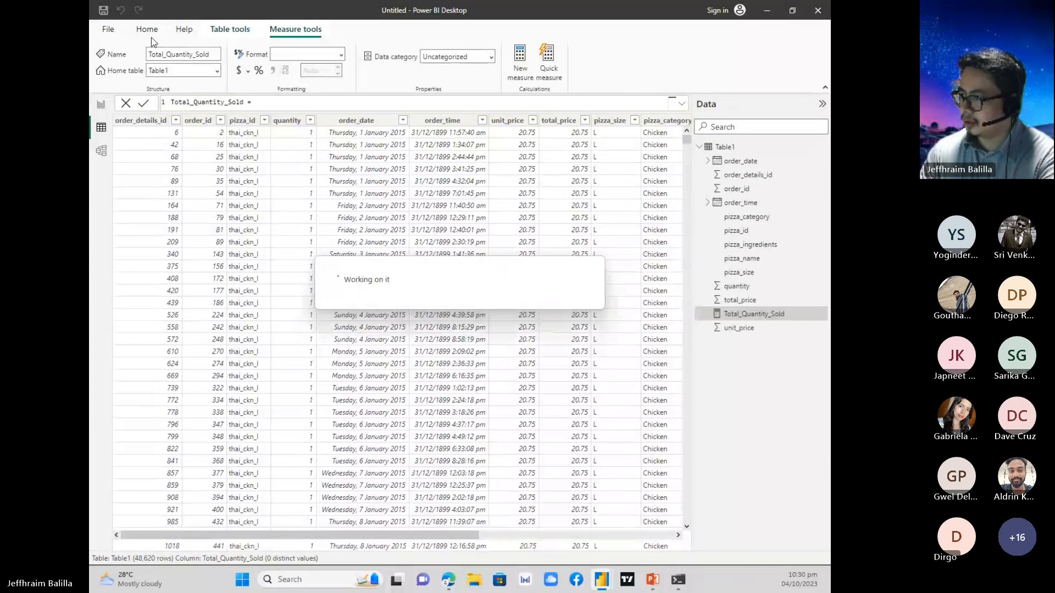
# Create another new measure in Table1 and name it Total_Quantity_Sold in its formula.
pyautogui.click(524, 76)
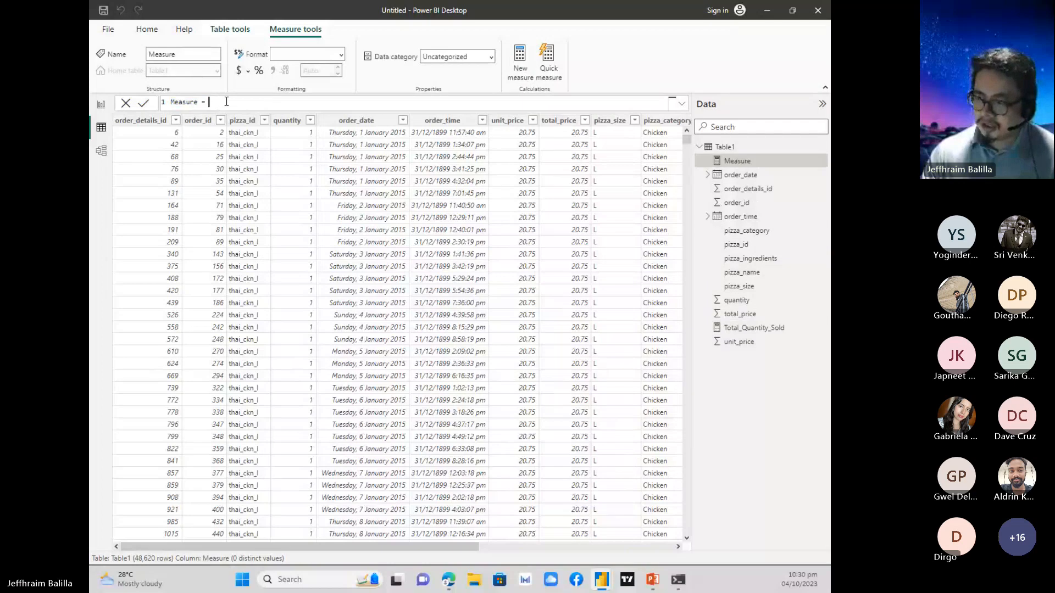
pyautogui.moveTo(209, 101); pyautogui.dragTo(171, 103)
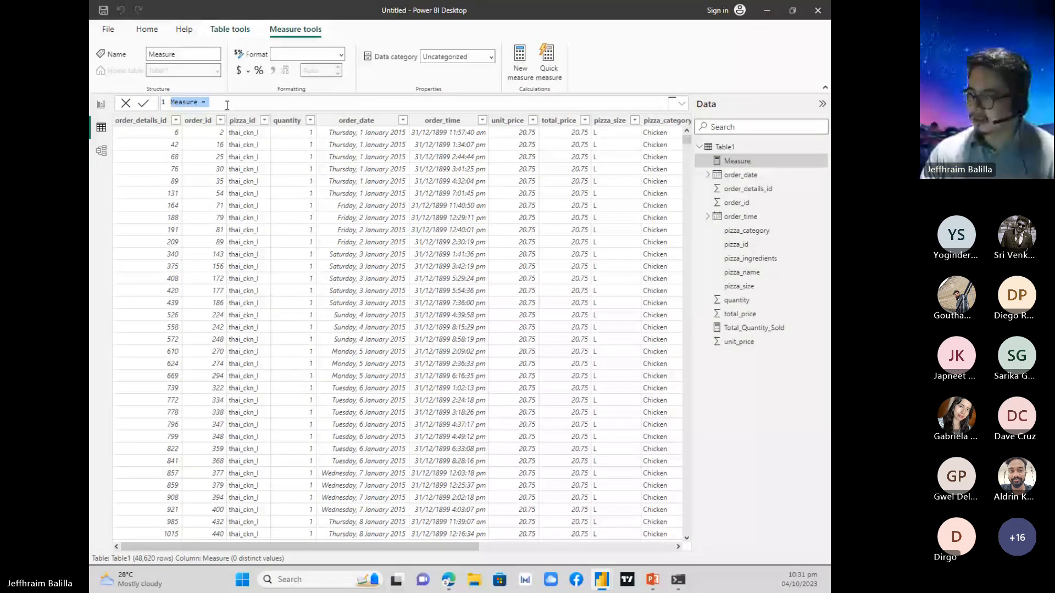
pyautogui.write('T')
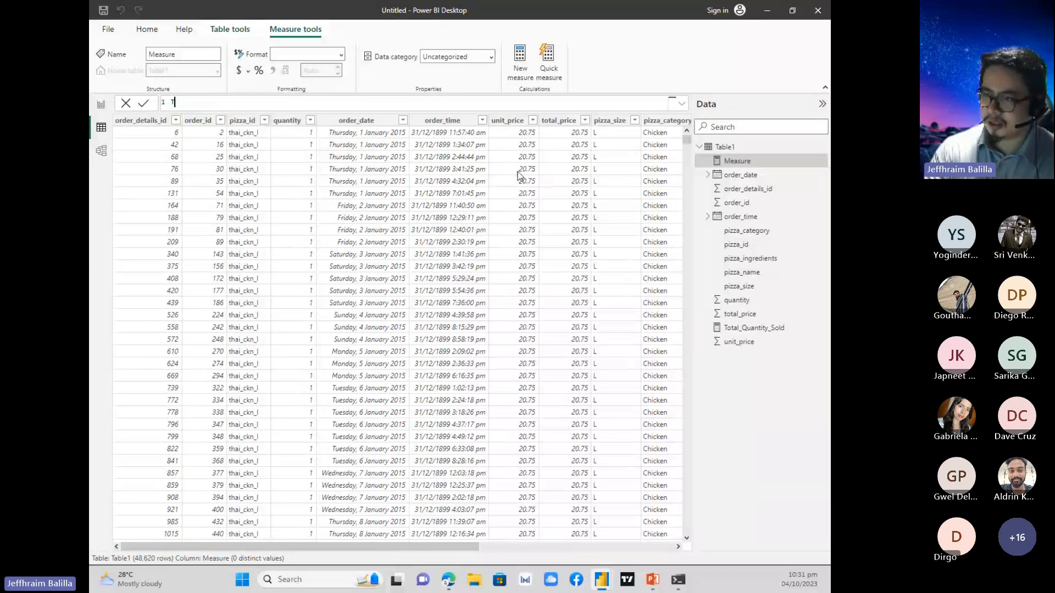
pyautogui.write('otal')
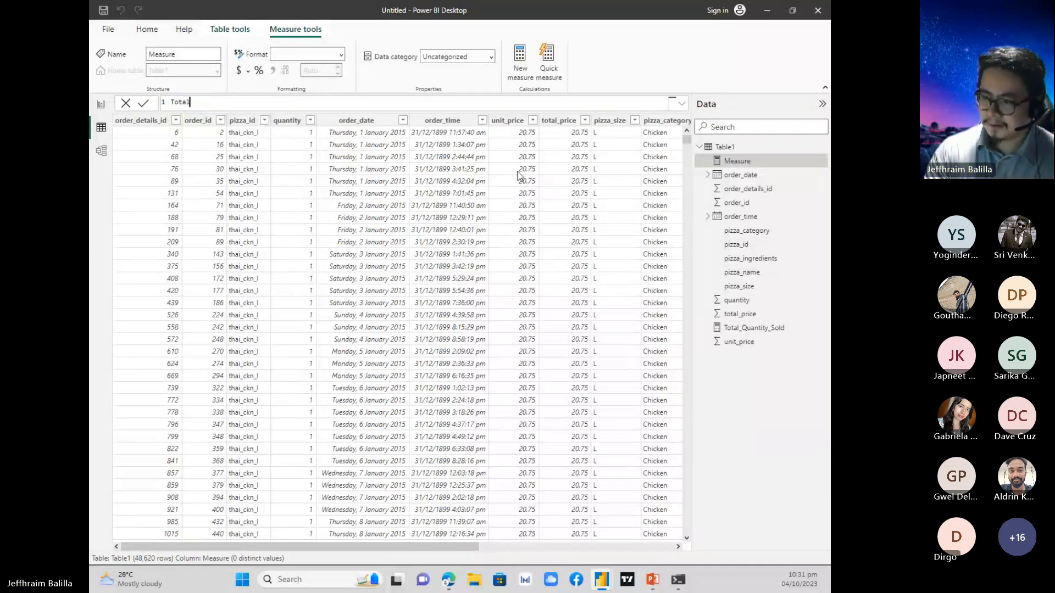
pyautogui.write('_Quantity')
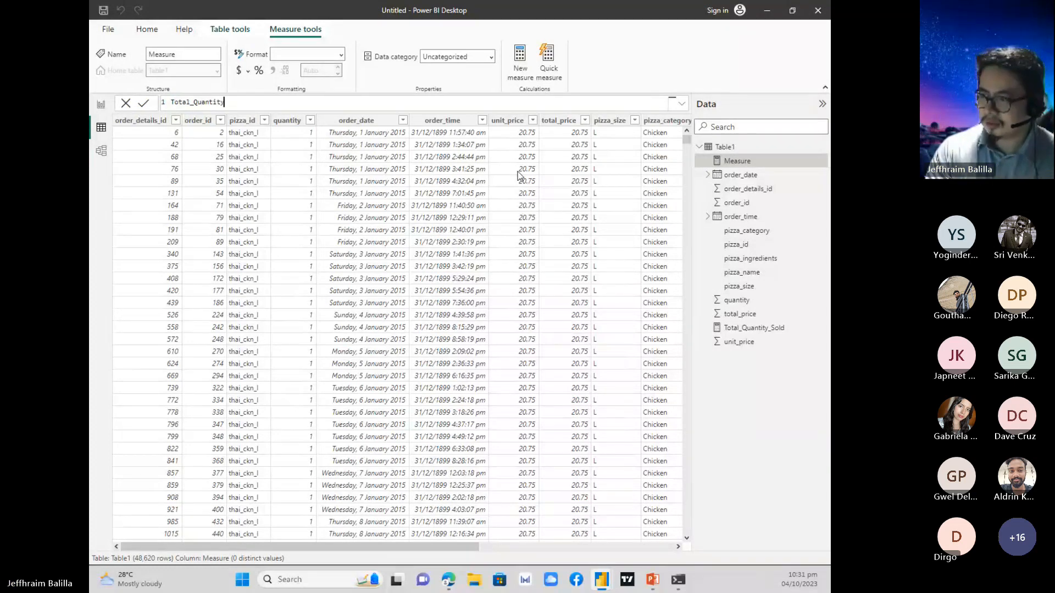
pyautogui.write('_Sold')
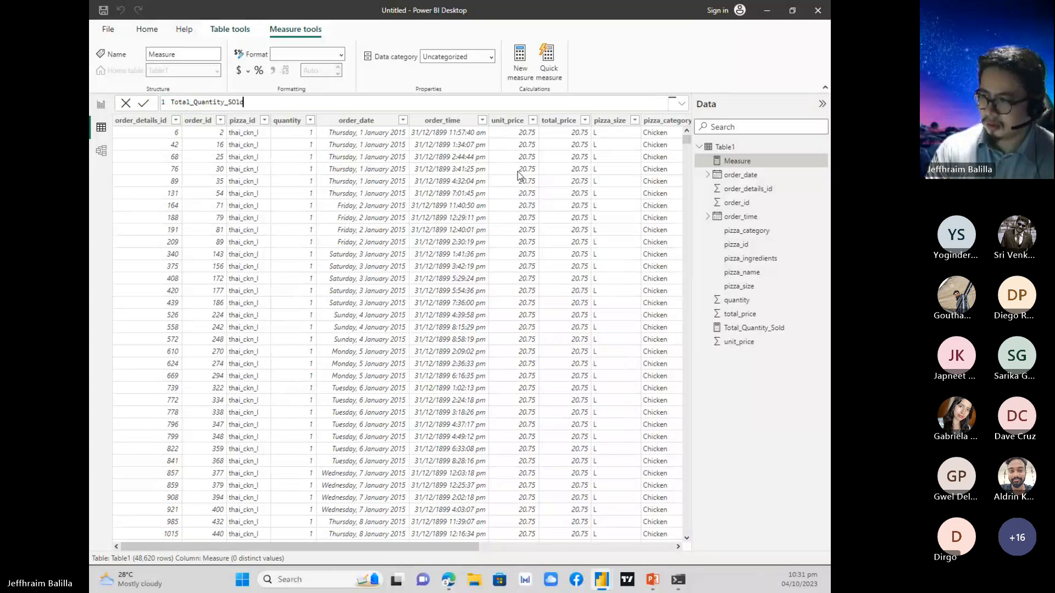
pyautogui.press('BackSpace')
pyautogui.press('BackSpace')
pyautogui.press('BackSpace')
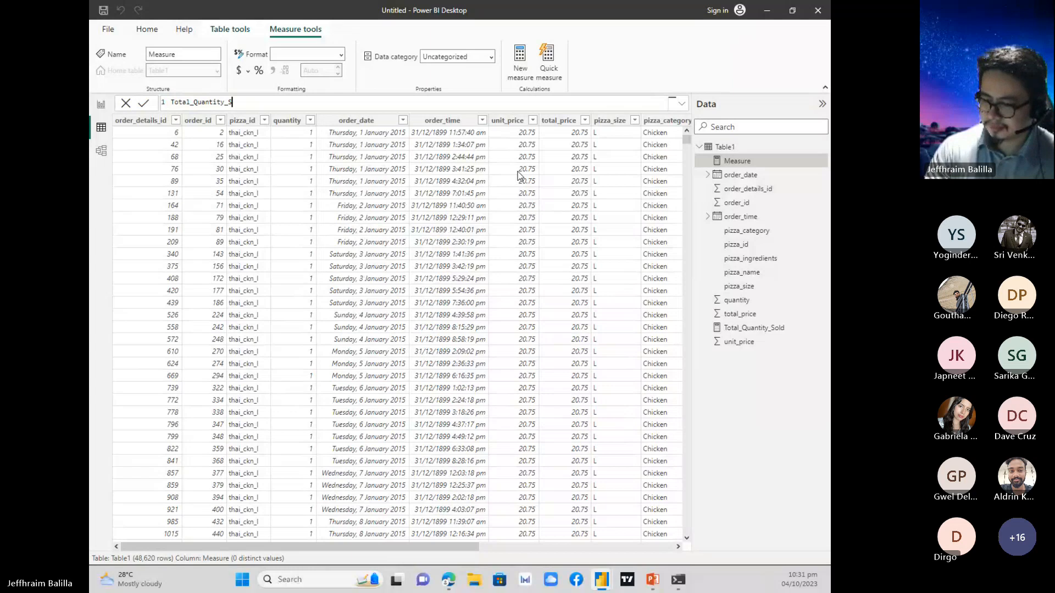
pyautogui.write('old =')
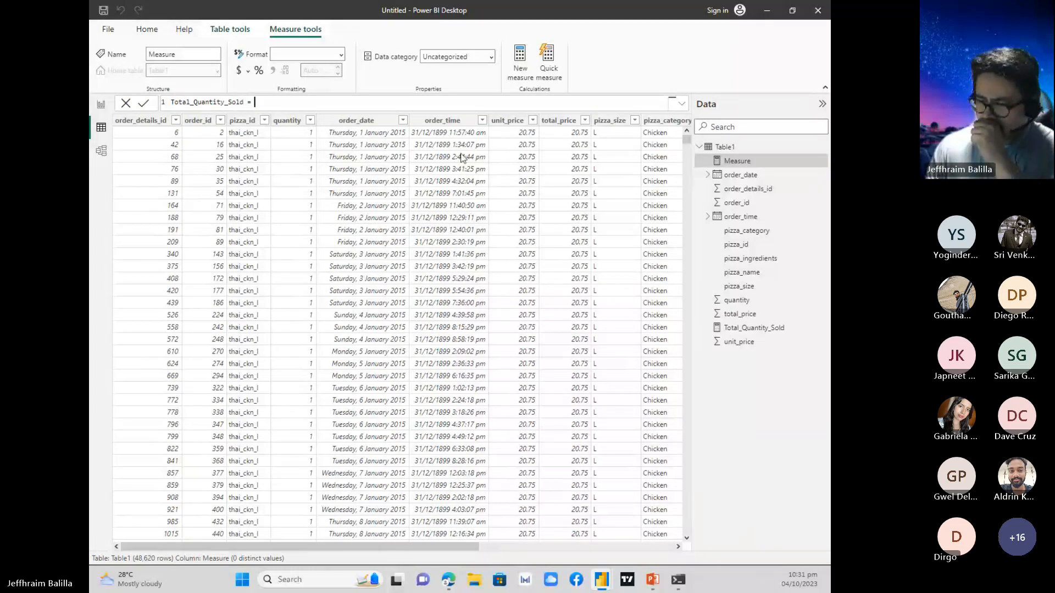
# Enter SUM(Table1[quantity]) as the new measure's expression and try to commit it under the name Total_Quantity_Sold.
pyautogui.hotkey('alt', 'Tab')
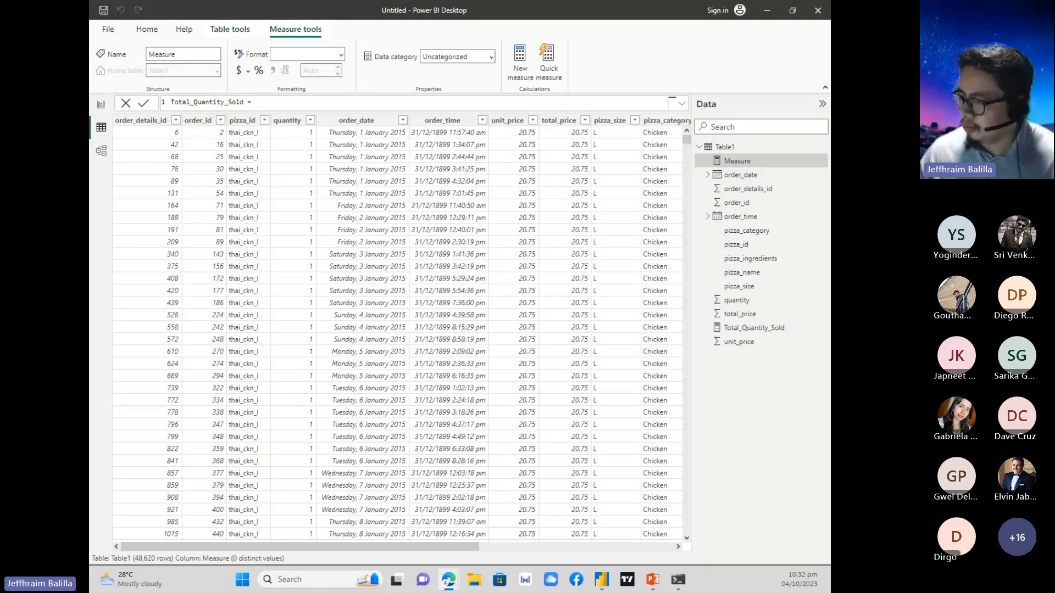
pyautogui.click(273, 101)
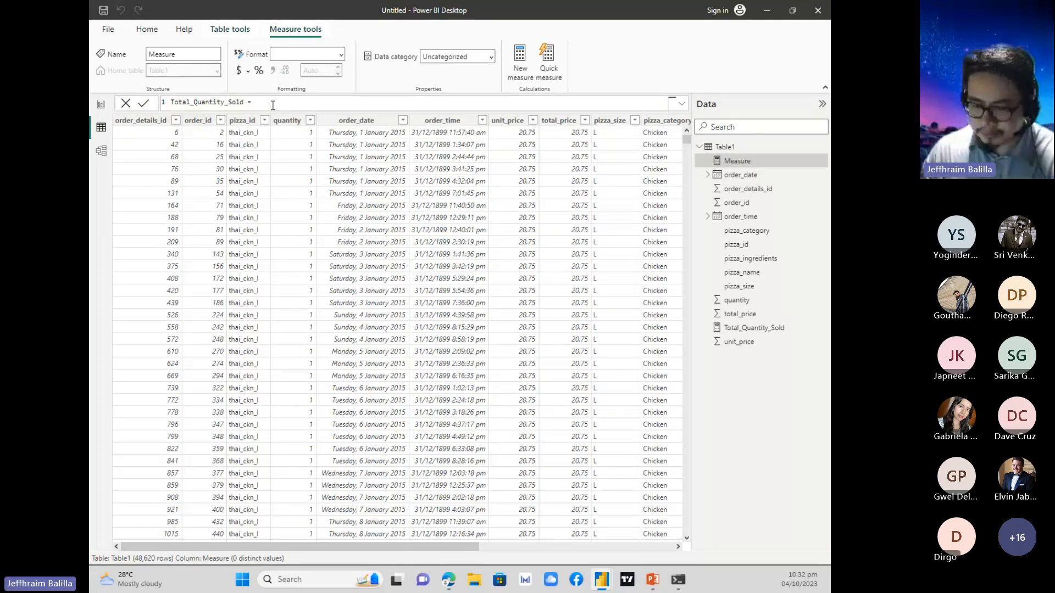
pyautogui.write('SUM')
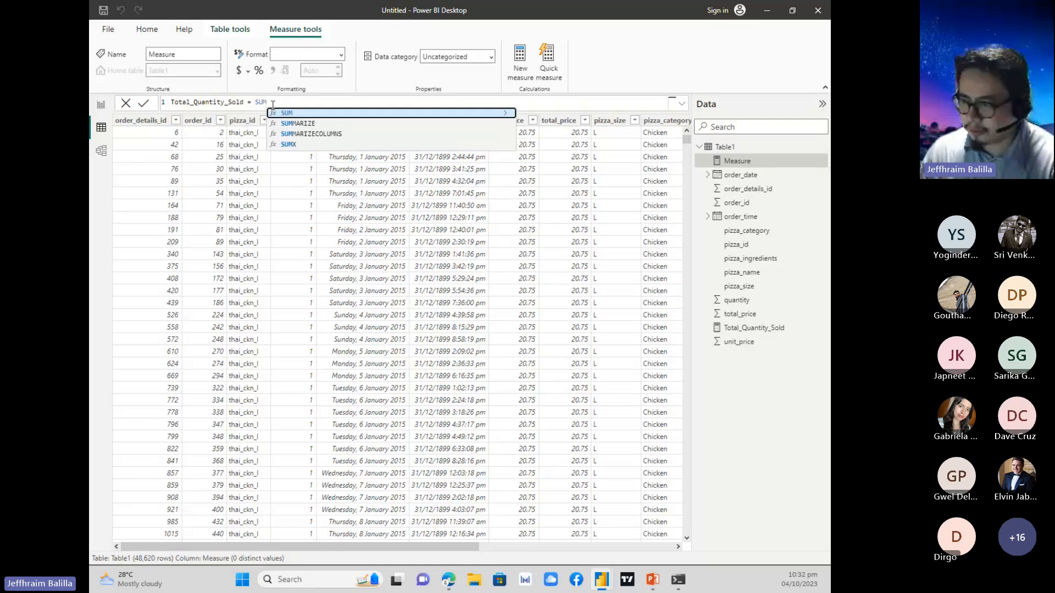
pyautogui.write('(')
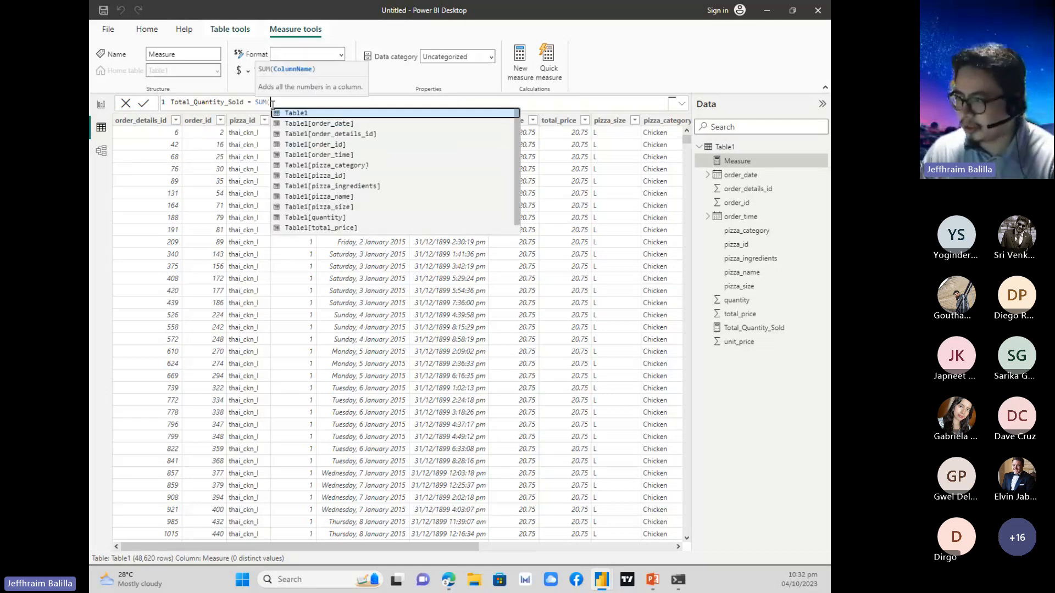
pyautogui.click(319, 116)
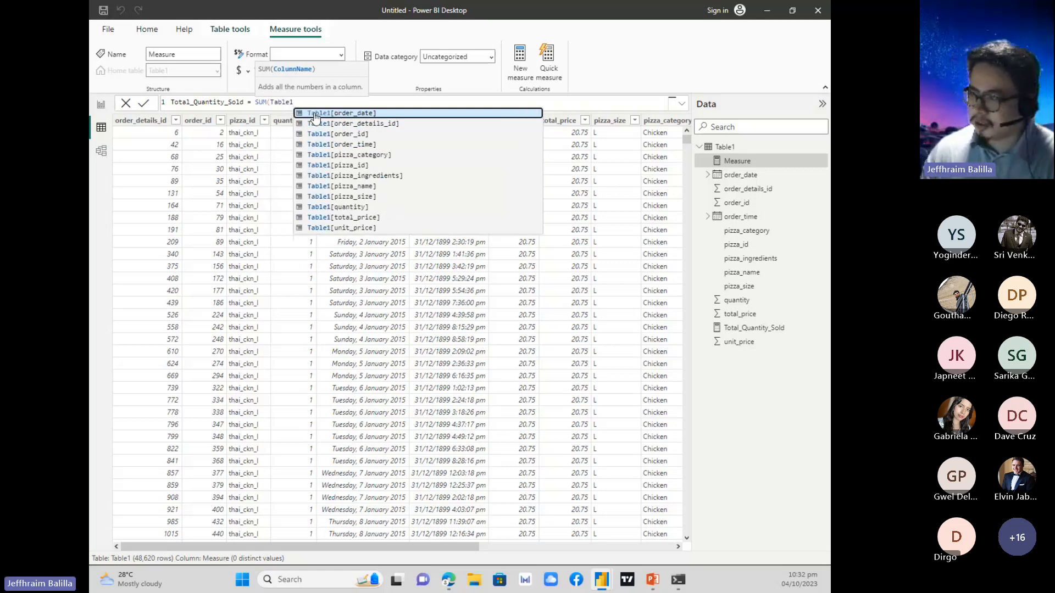
pyautogui.click(378, 209)
pyautogui.write(')')
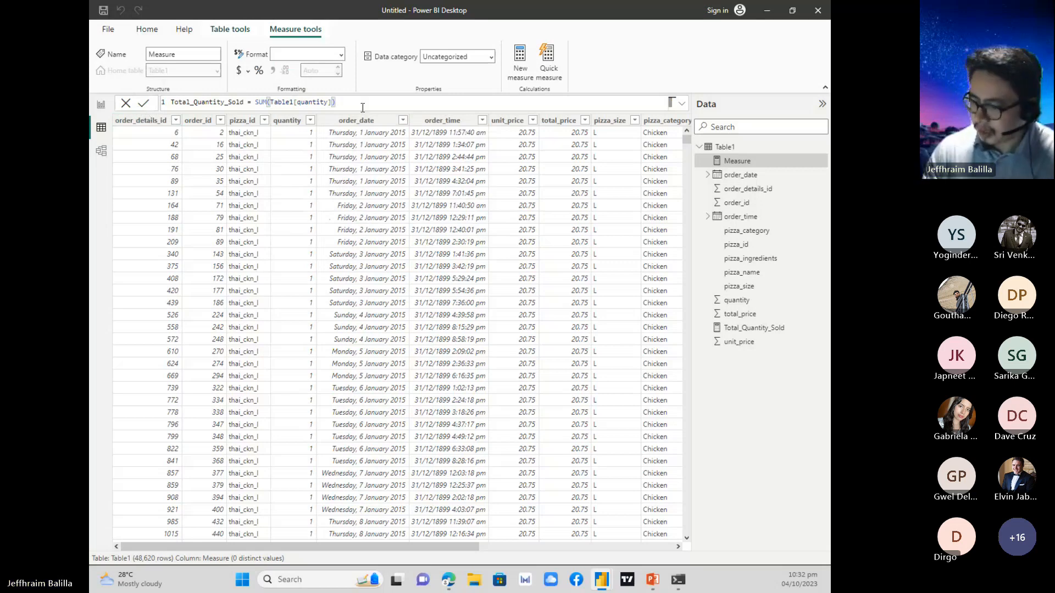
pyautogui.press('Return')
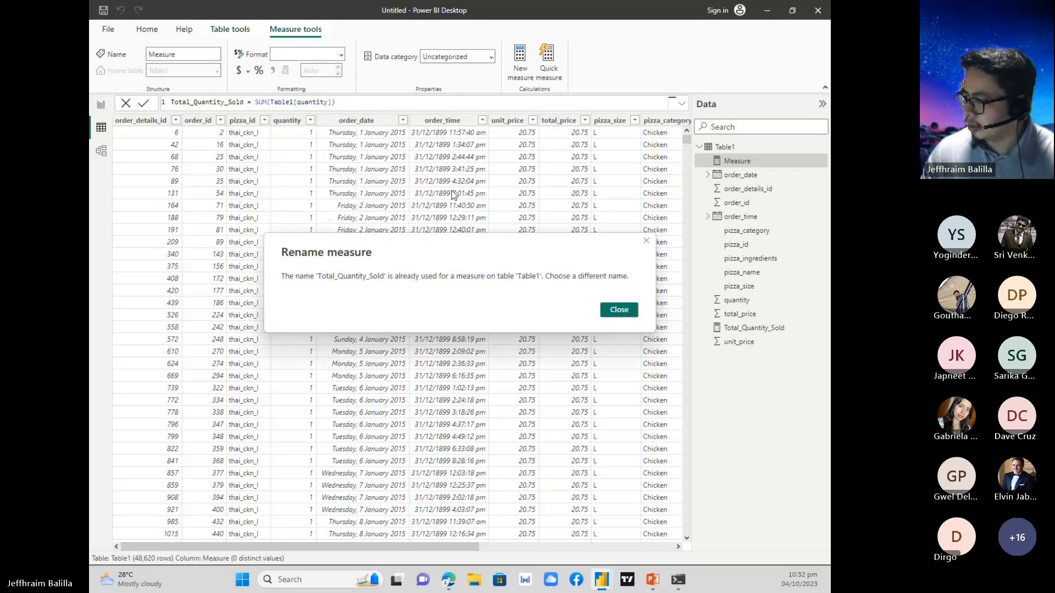
pyautogui.click(619, 311)
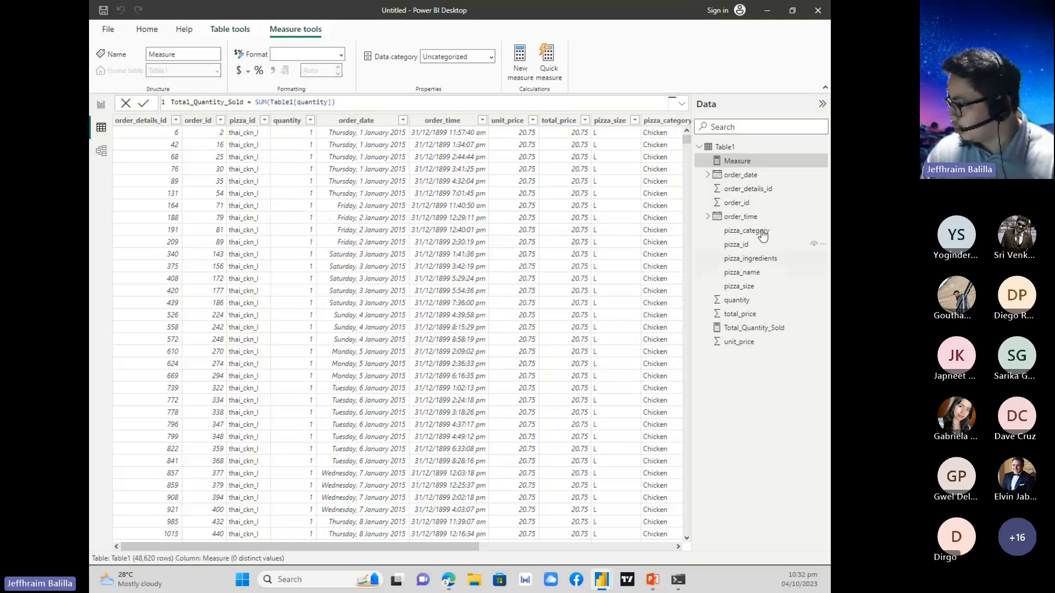
# Change the new measure's name to Total_Quantity_Sold_2 in its formula and commit it.
pyautogui.click(248, 102)
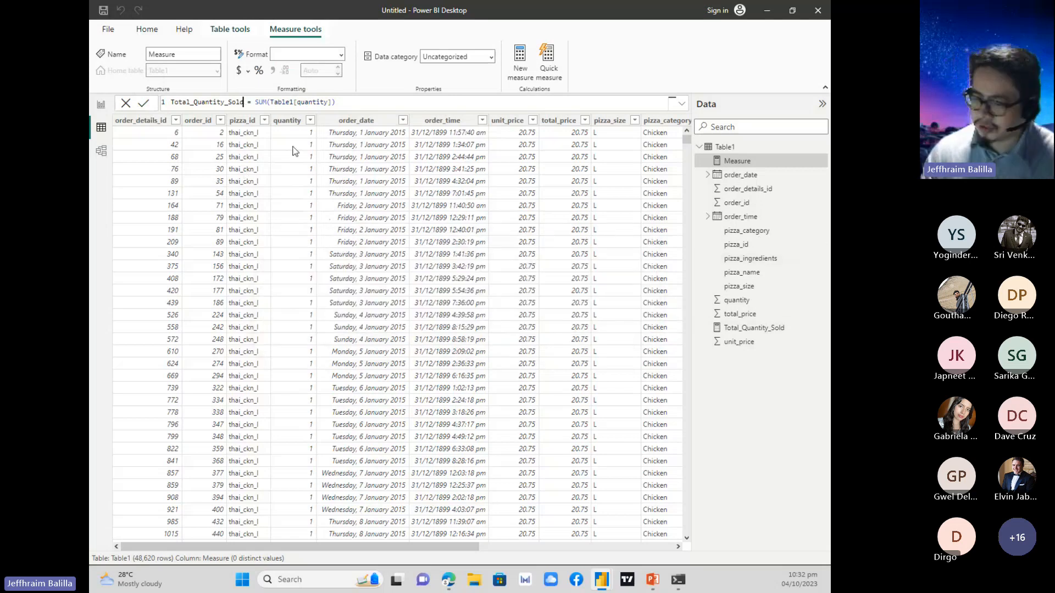
pyautogui.write('_2')
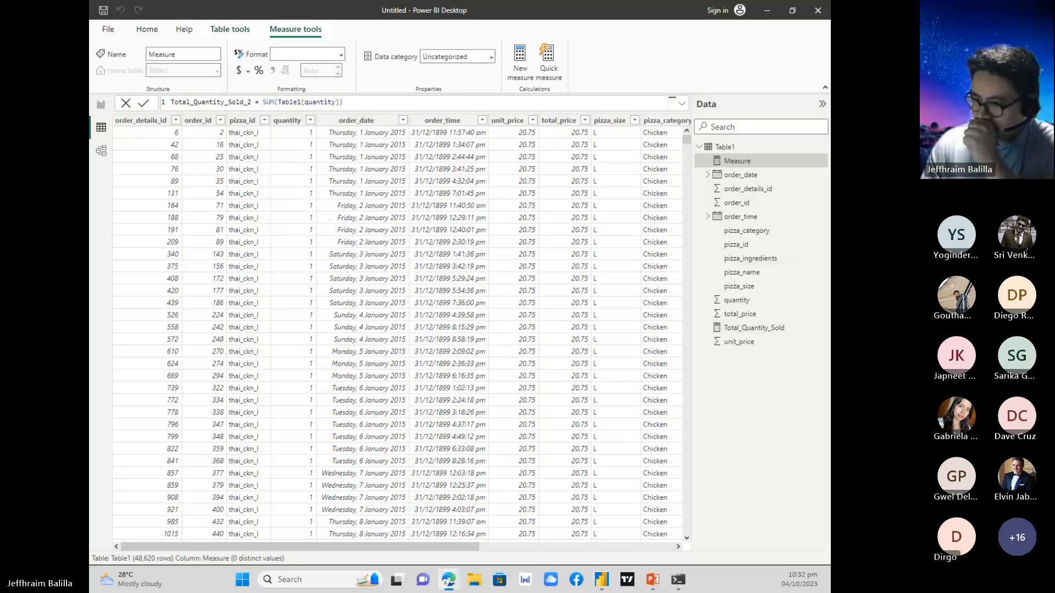
pyautogui.click(365, 102)
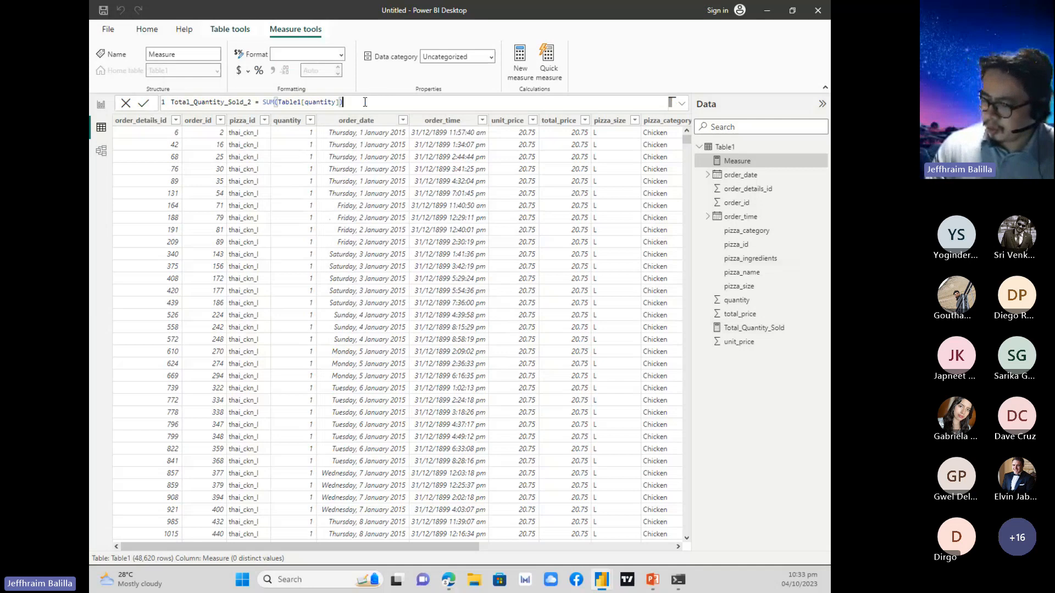
pyautogui.press('Return')
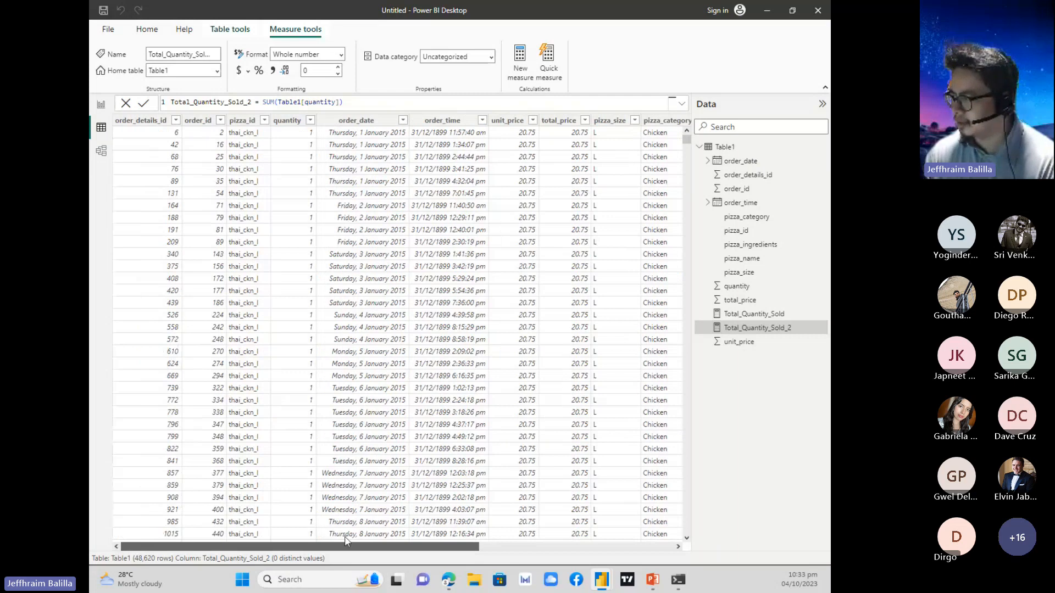
pyautogui.moveTo(413, 547); pyautogui.dragTo(384, 544)
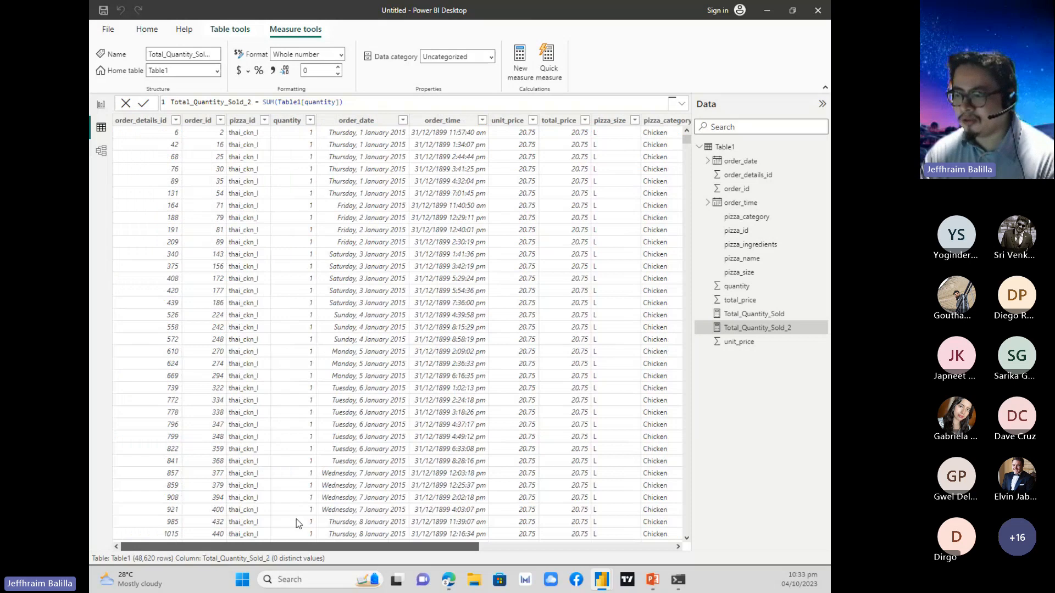
pyautogui.moveTo(245, 547); pyautogui.dragTo(323, 557)
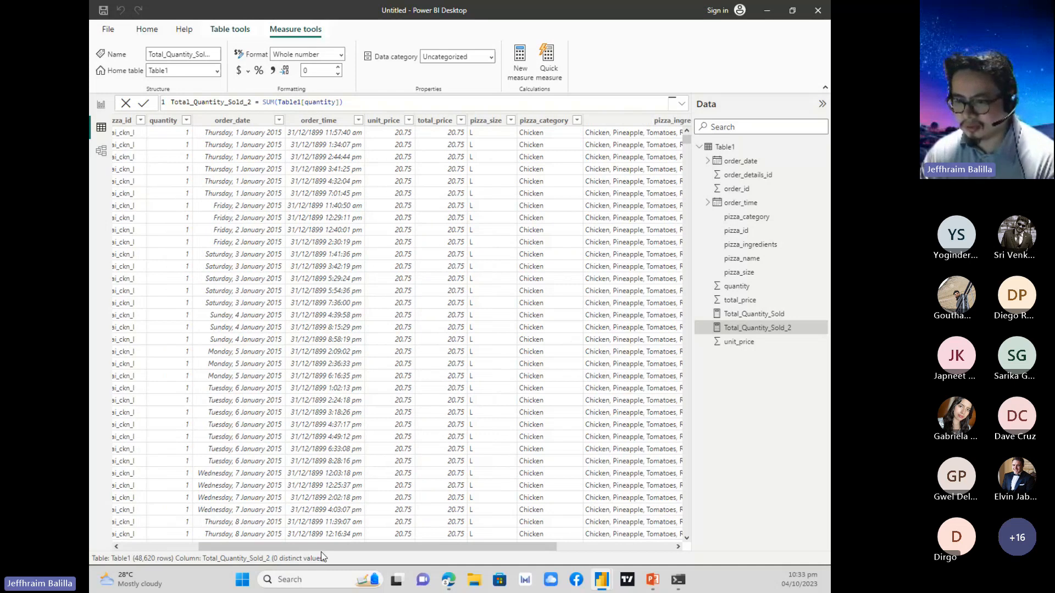
pyautogui.moveTo(321, 551); pyautogui.dragTo(485, 547)
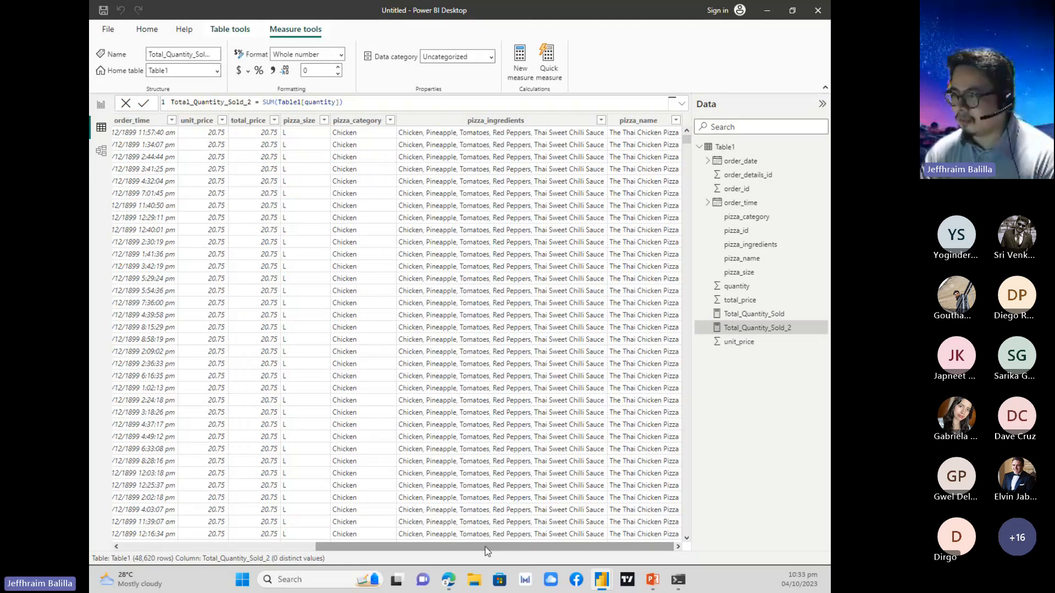
# Add a Card (new) visual to the report's Page 1 with the Total_Quantity_Sold_2 measure as its data.
pyautogui.click(101, 104)
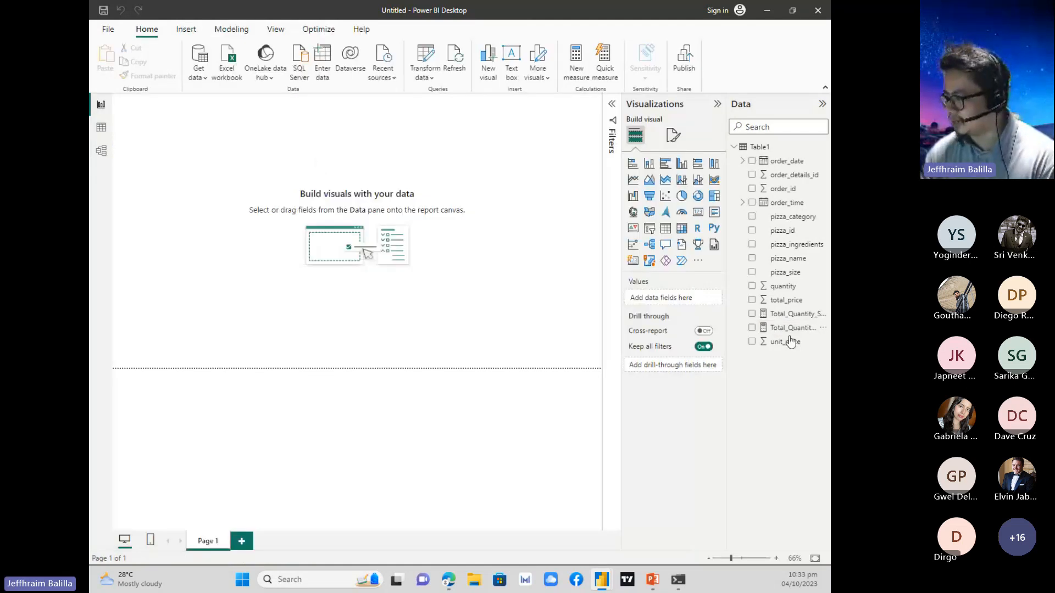
pyautogui.click(636, 262)
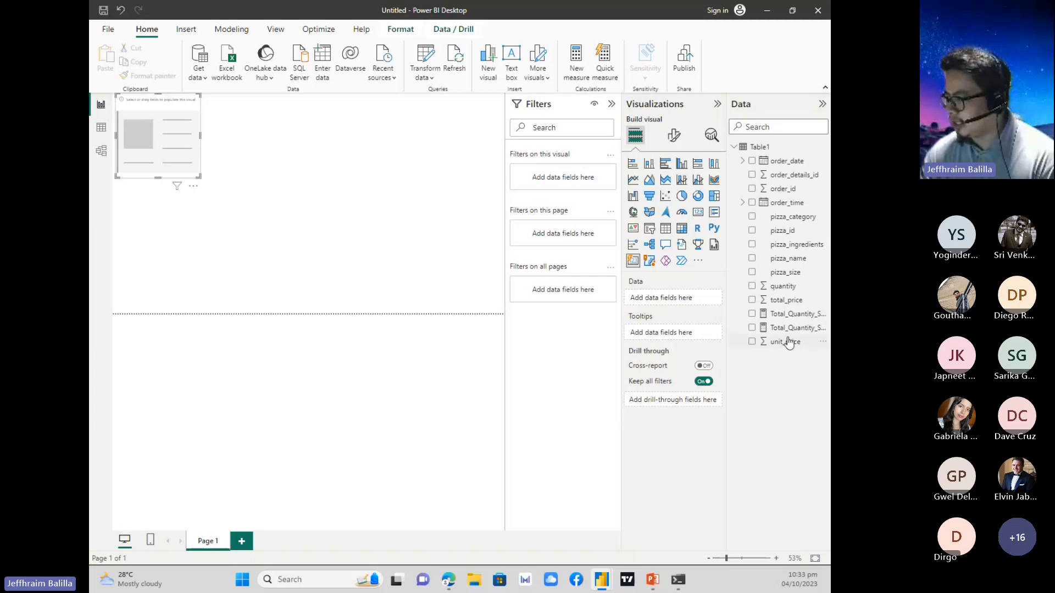
pyautogui.moveTo(787, 328); pyautogui.dragTo(177, 134)
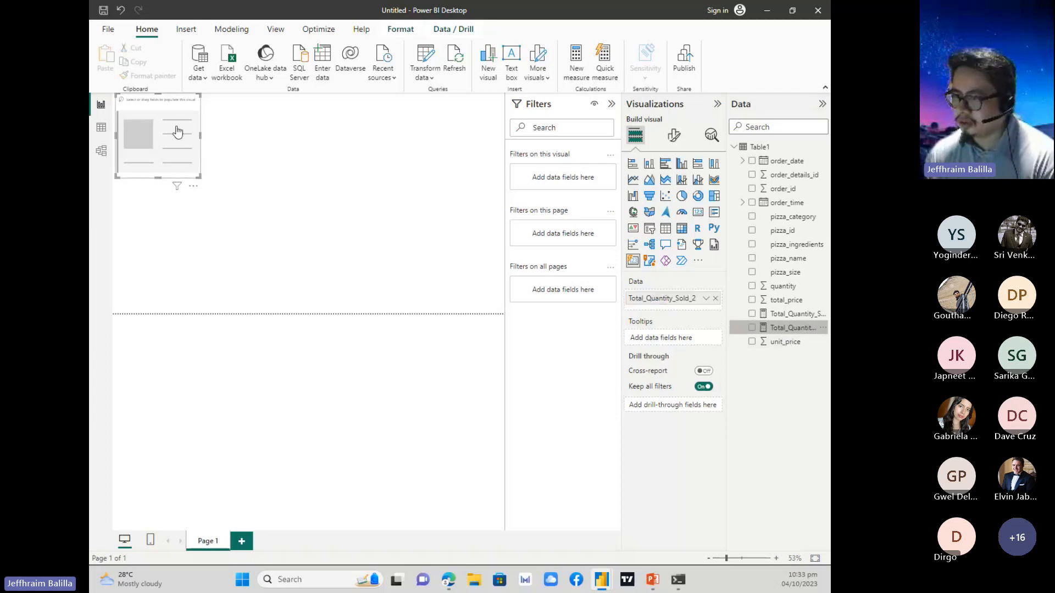
# Shrink the Total_Quantity_Sold_2 card to a small square in the upper-left corner of the report page.
pyautogui.moveTo(200, 177); pyautogui.dragTo(172, 154)
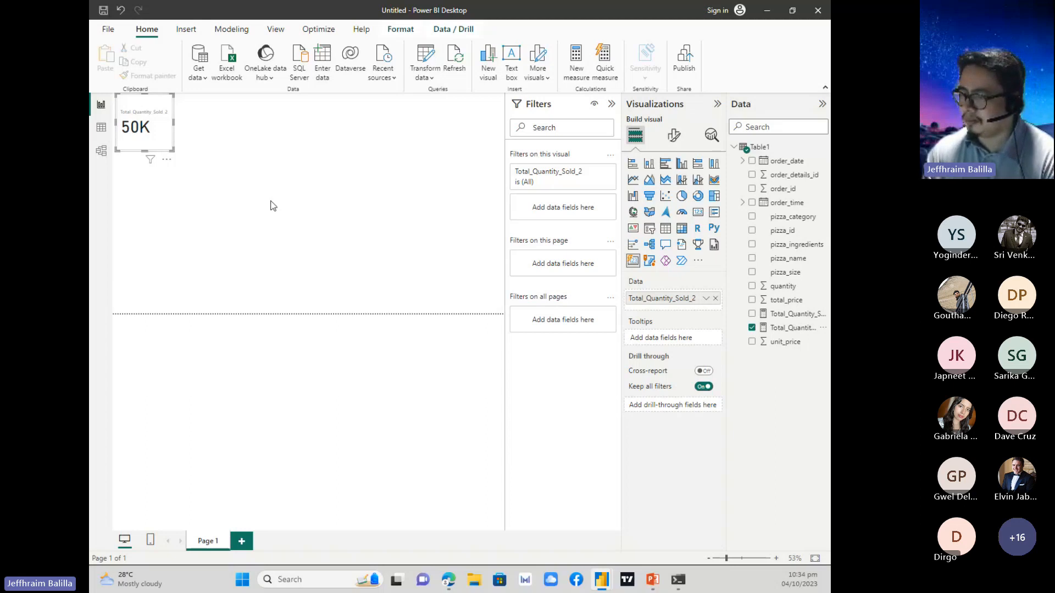
# Show Table1 in table view, switch to the running PowerPoint slide show and advance to the Example 2 slide on counting orders.
pyautogui.click(102, 129)
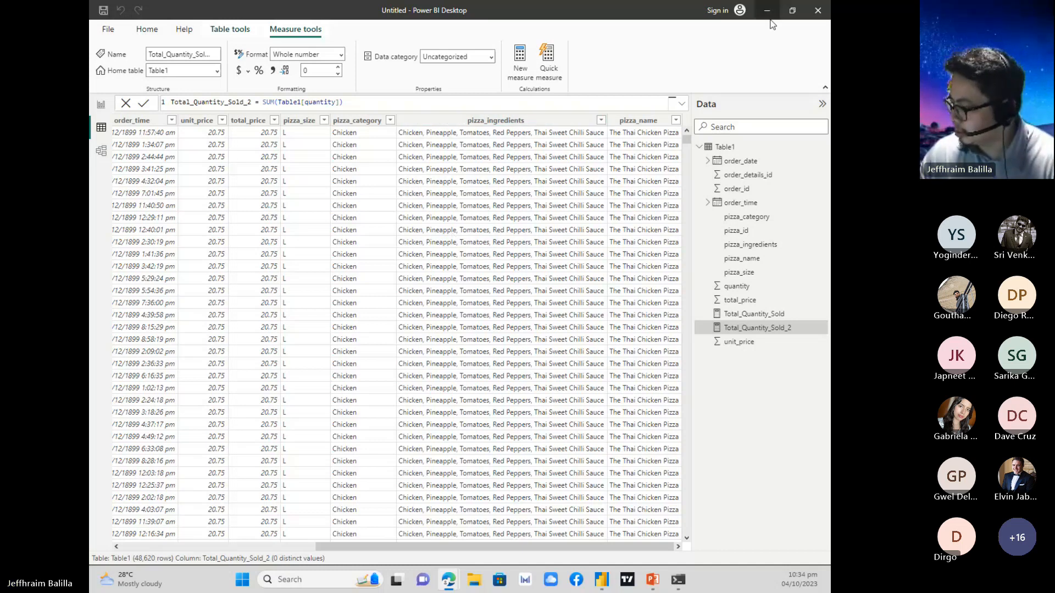
pyautogui.moveTo(652, 579)
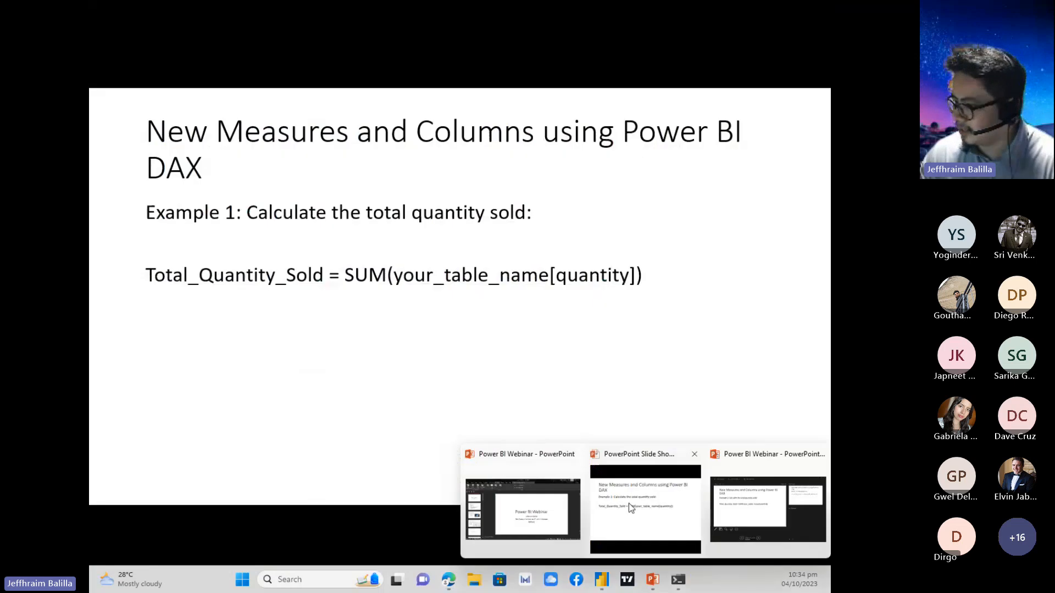
pyautogui.click(628, 504)
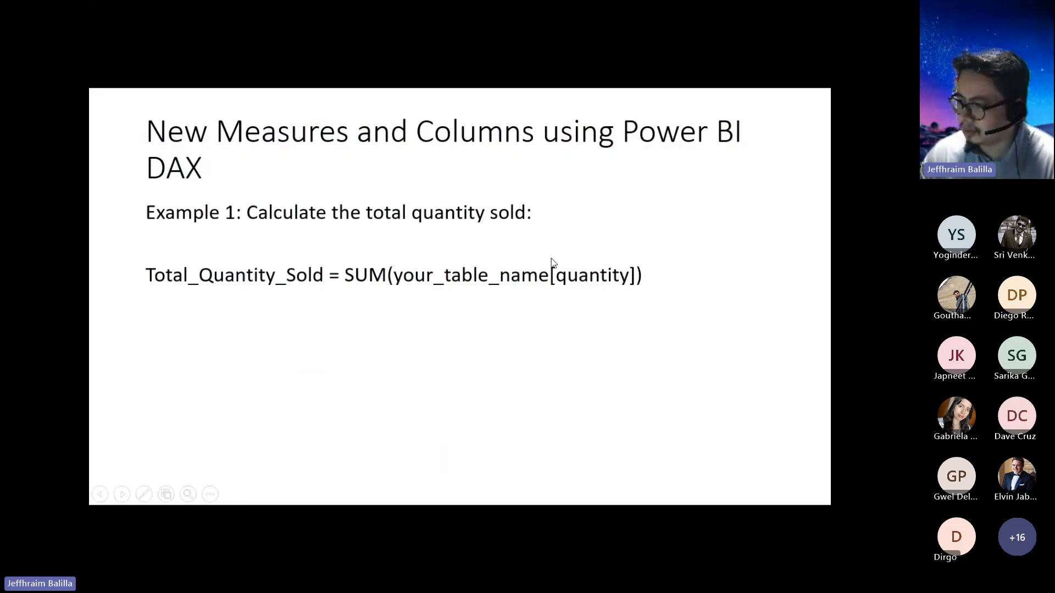
pyautogui.click(519, 245)
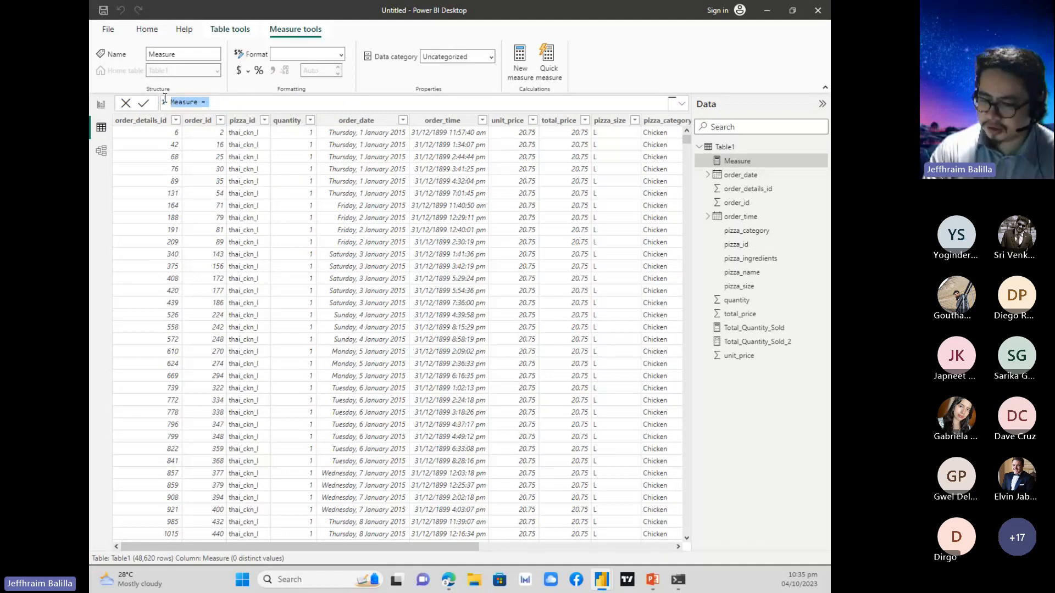
# Define the new measure in Table1 as Count of Orders = COUNT(Table1[order_id]) and commit it.
pyautogui.write('Coun')
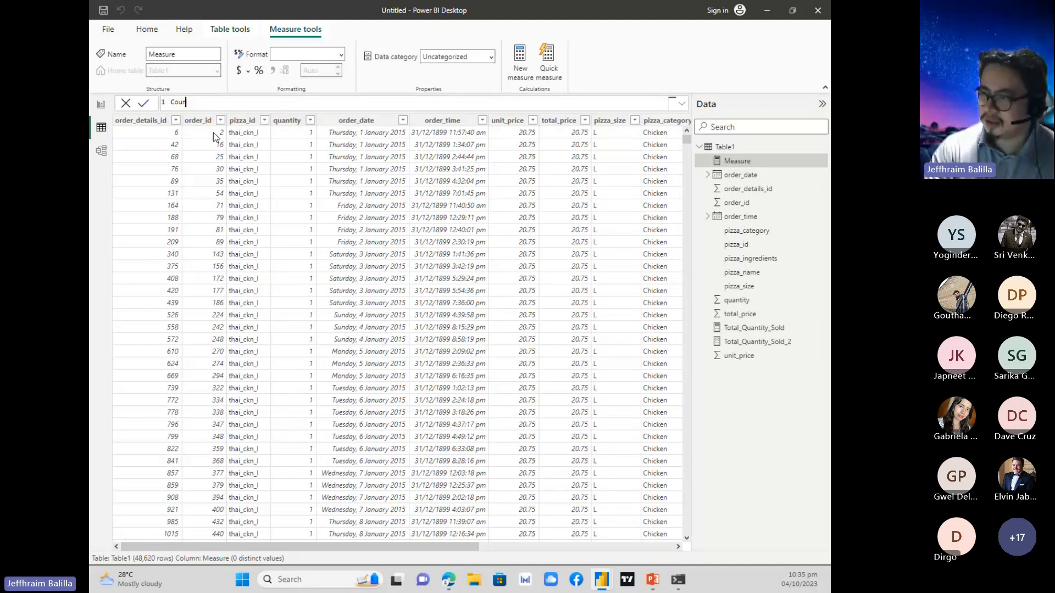
pyautogui.write('t of Order')
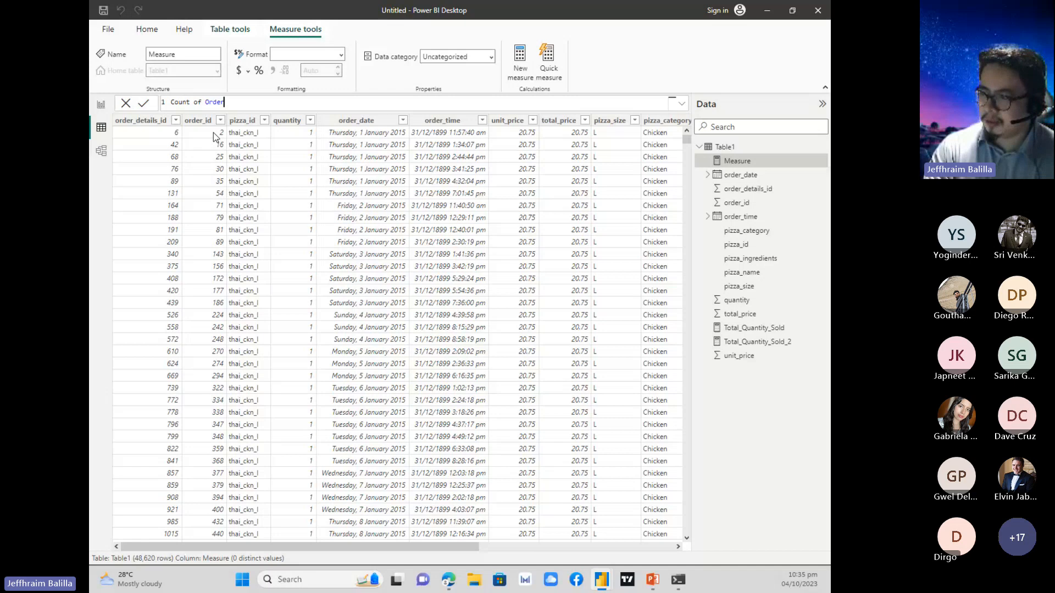
pyautogui.write('s =')
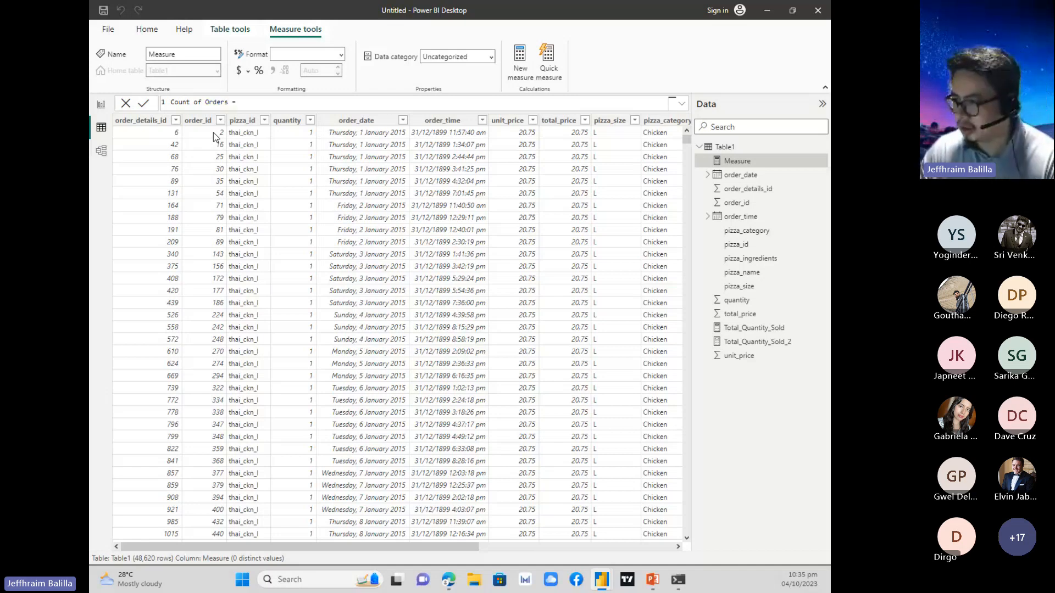
pyautogui.write(' COUNT')
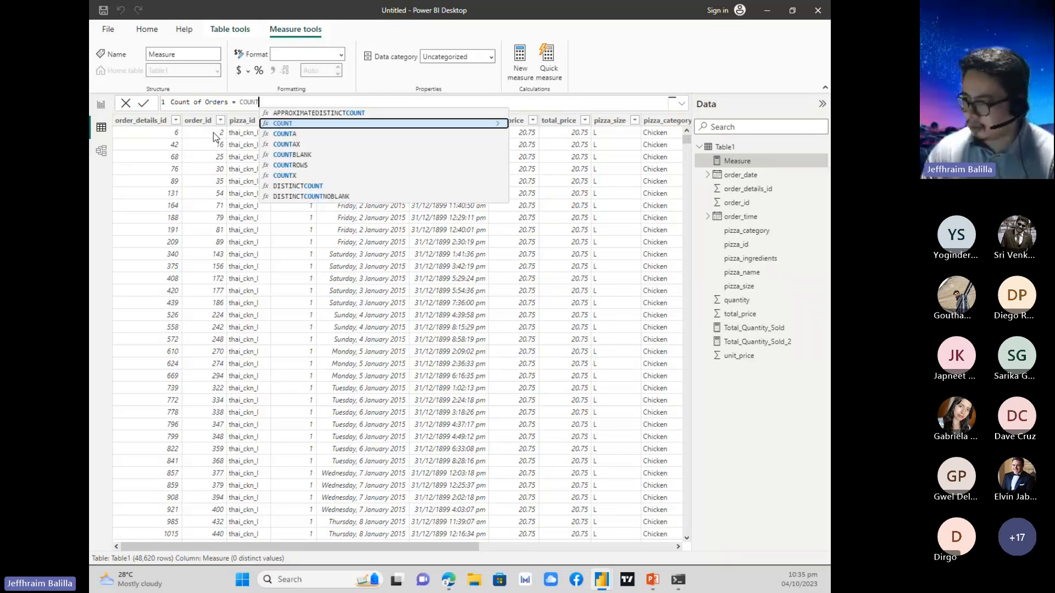
pyautogui.write('(Table1')
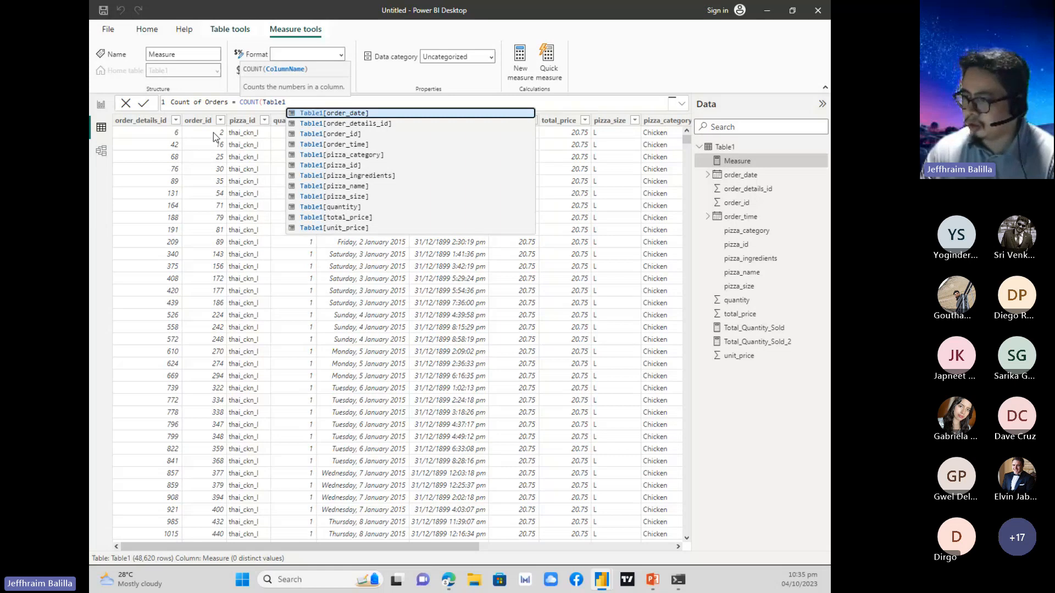
pyautogui.click(335, 134)
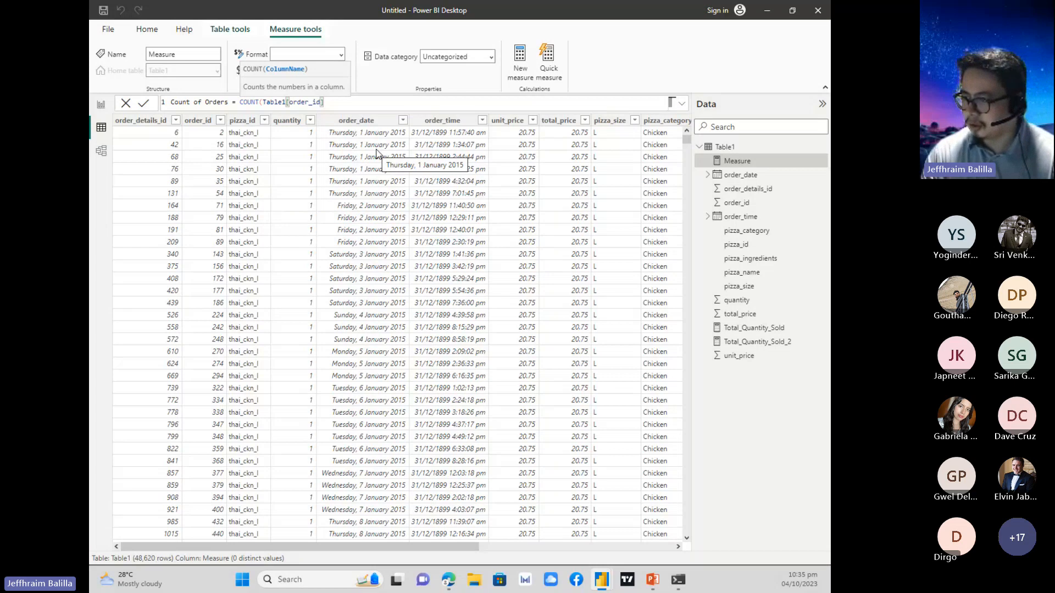
pyautogui.write(')')
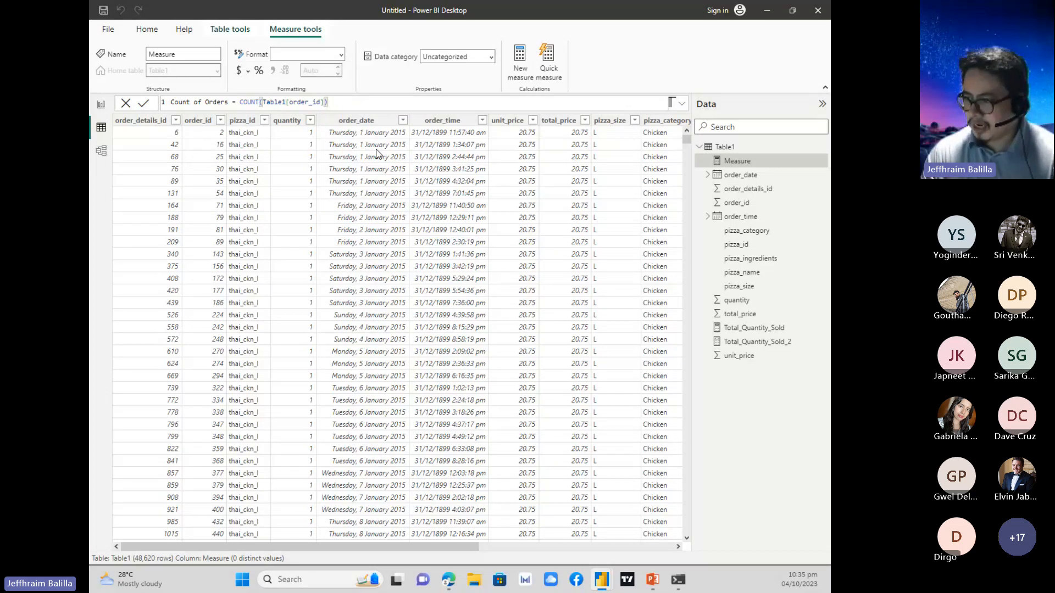
pyautogui.press('Return')
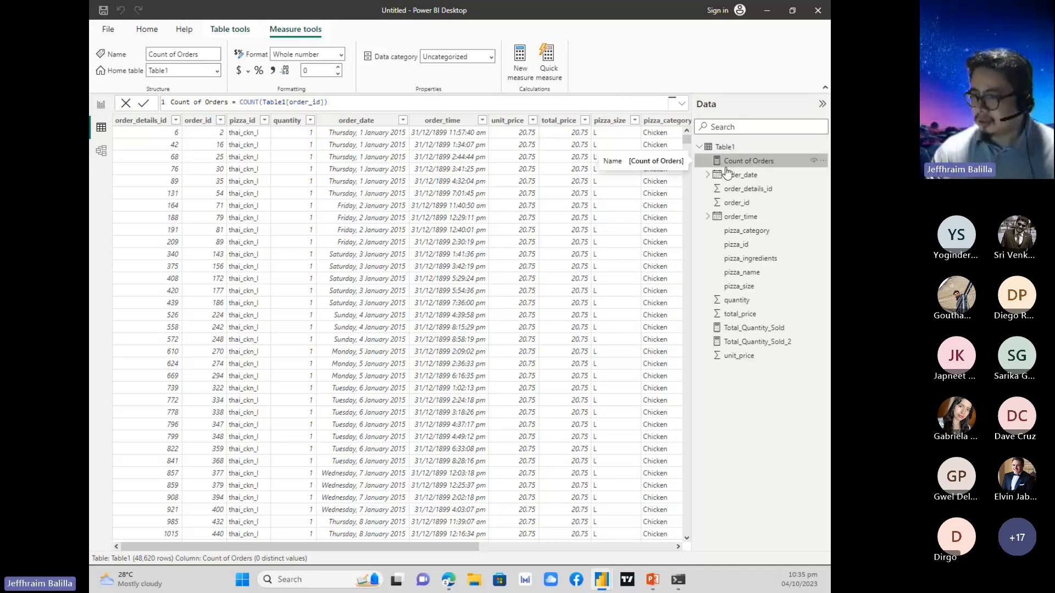
# Add a Card (new) visual showing the Count of Orders measure to Page 1, directly beside the Total_Quantity_Sold_2 card.
pyautogui.click(101, 105)
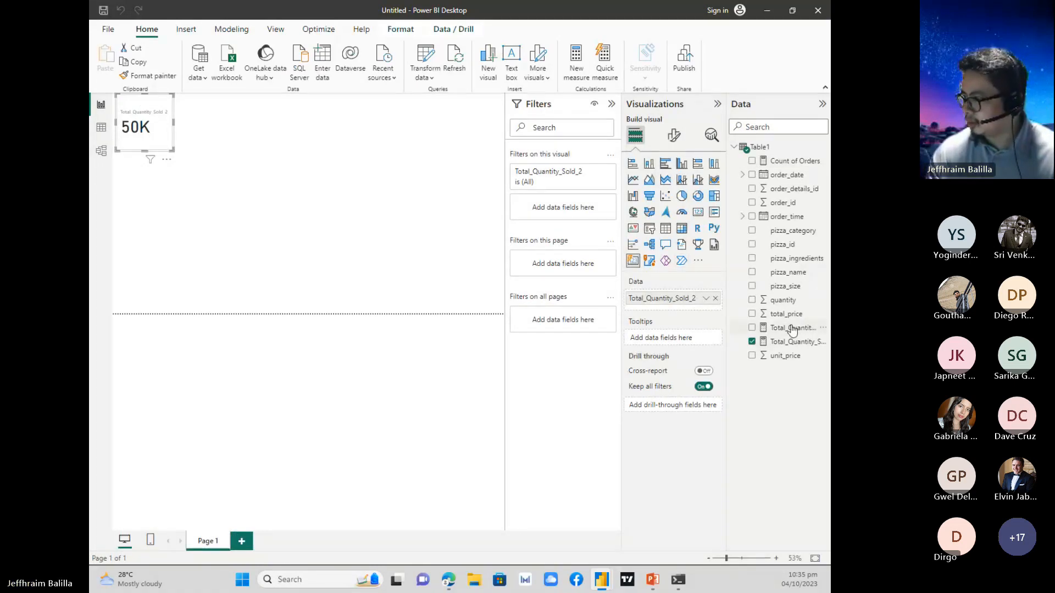
pyautogui.doubleClick(447, 177)
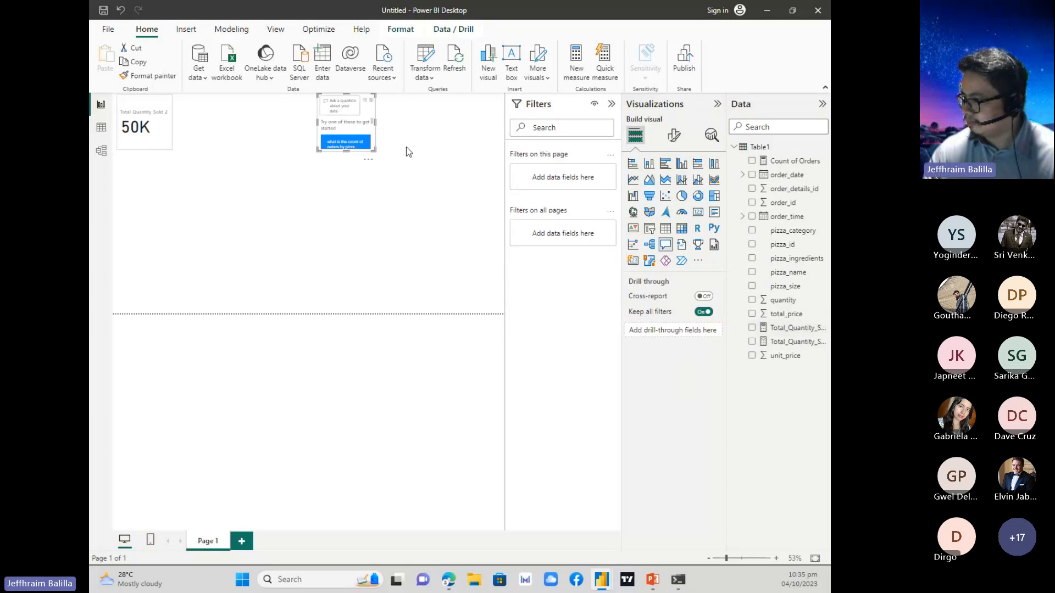
pyautogui.press('Delete')
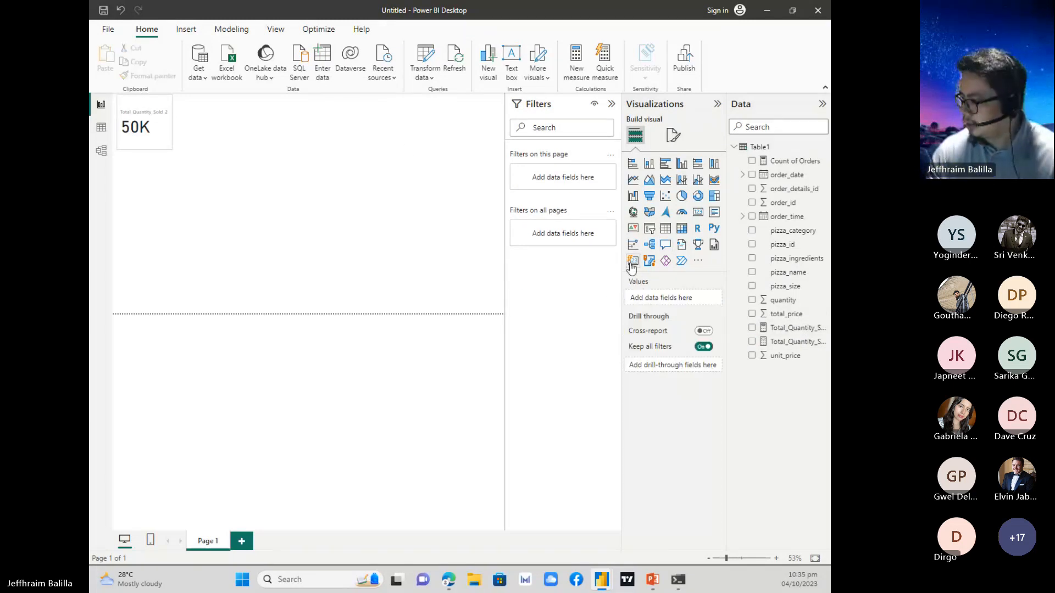
pyautogui.click(632, 265)
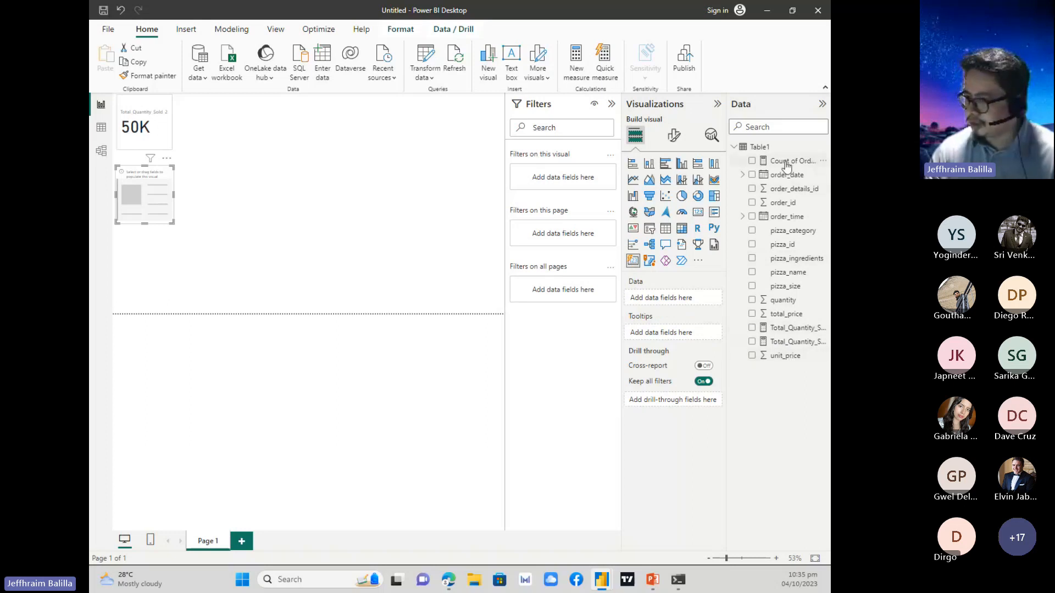
pyautogui.moveTo(786, 162); pyautogui.dragTo(219, 113)
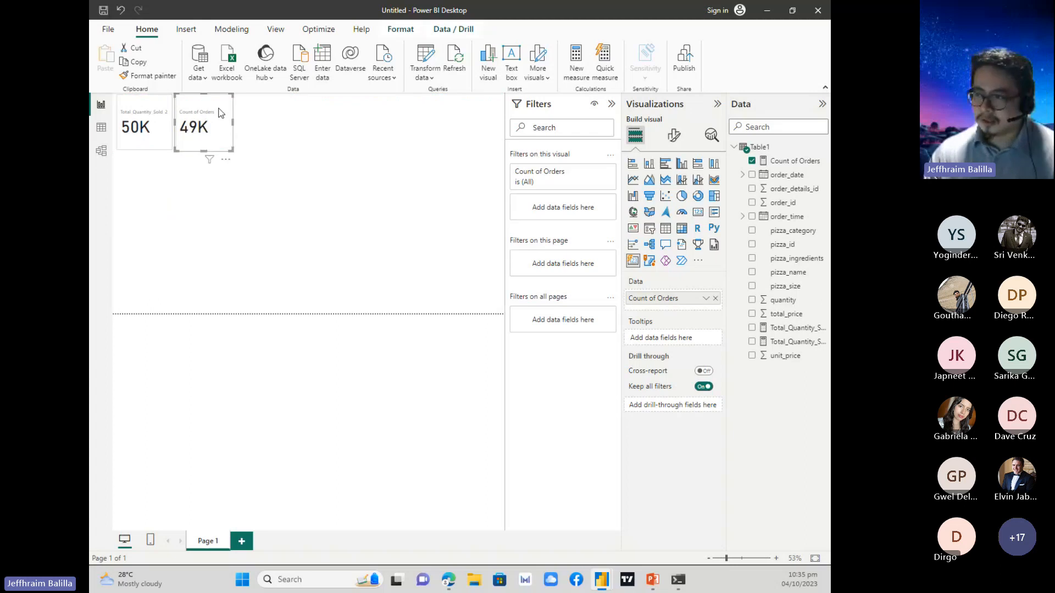
pyautogui.click(279, 158)
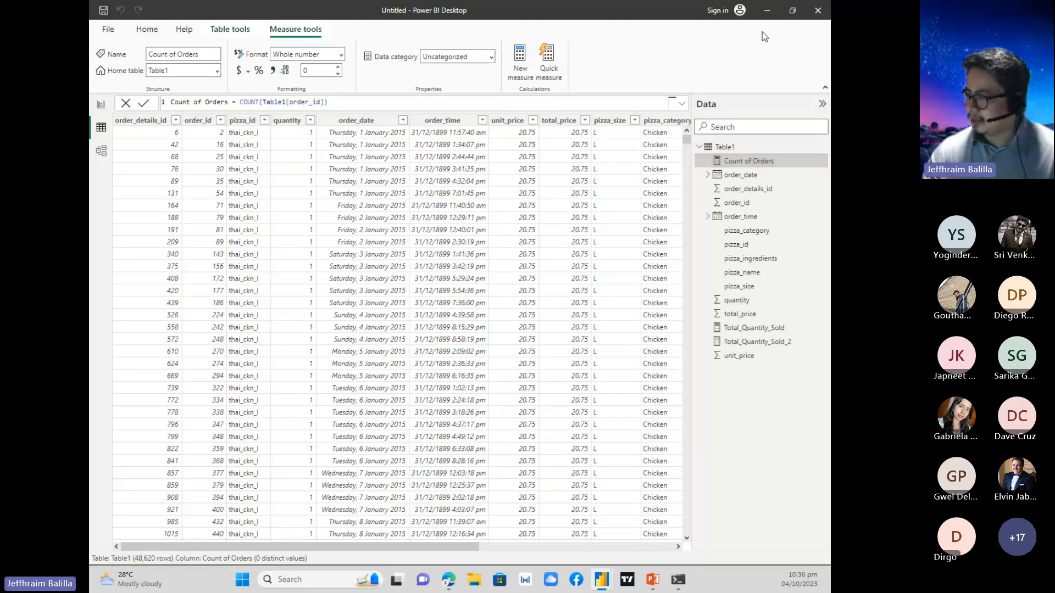
# Return to the PowerPoint slide show and advance to the Example 3 slide on finding the average unit price.
pyautogui.click(767, 10)
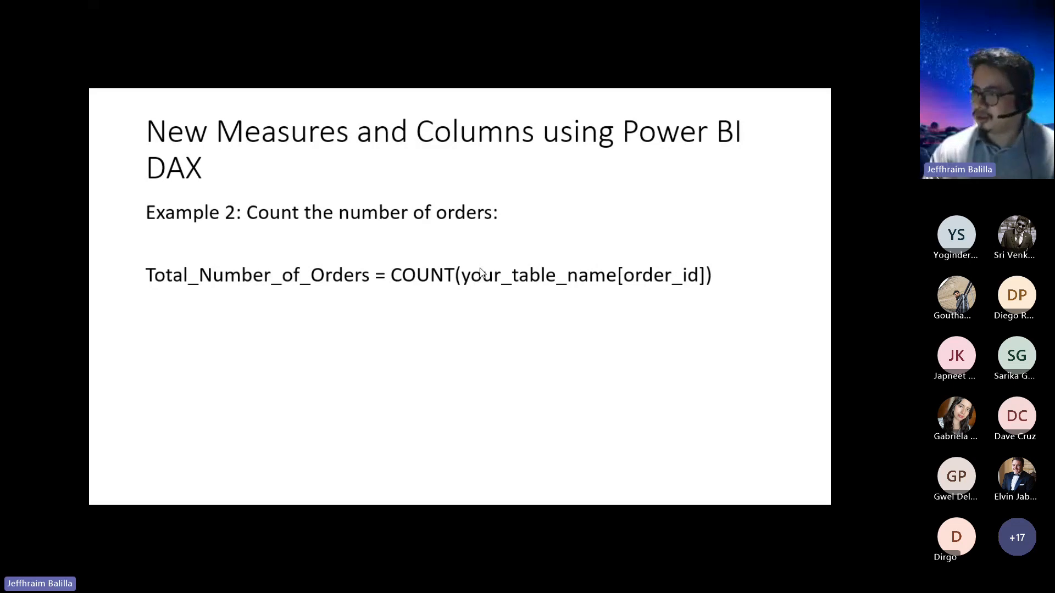
pyautogui.click(477, 237)
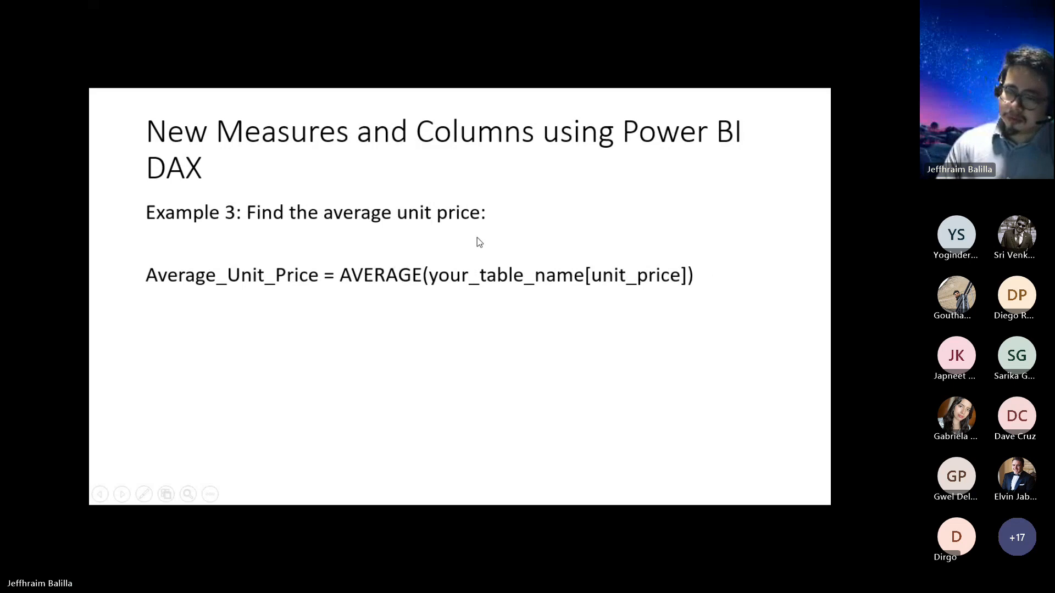
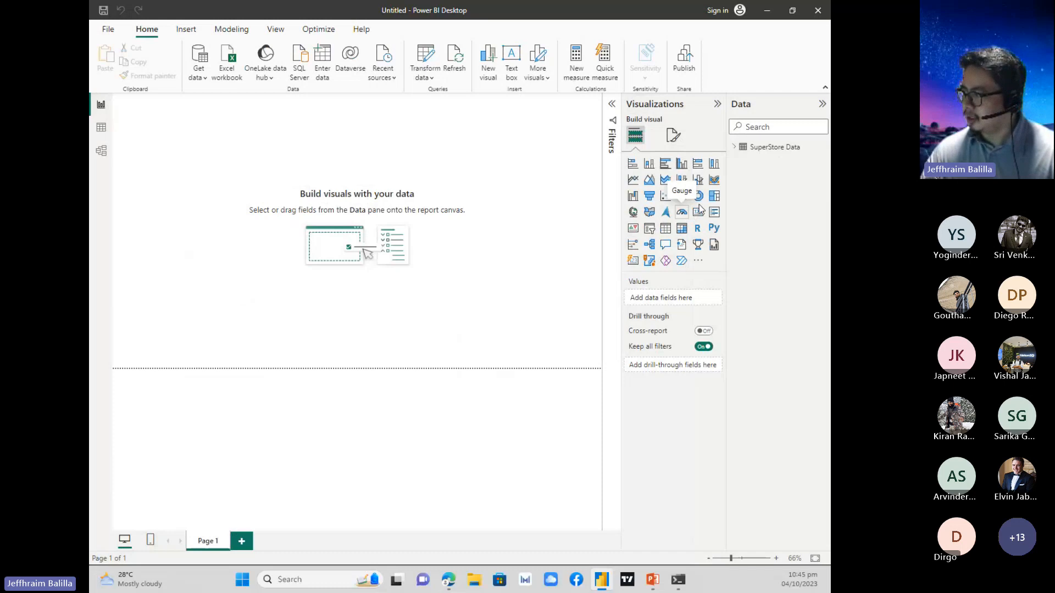
# Expand the SuperStore Data fields and add a Card (new) visual of Amount Spent on Fish along the page's lower-left edge.
pyautogui.click(733, 148)
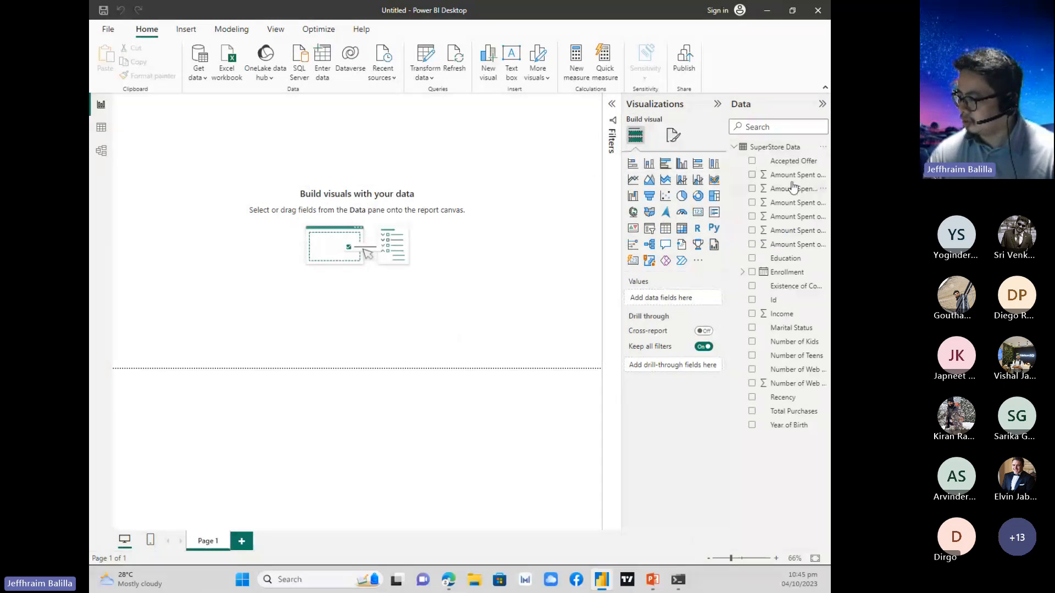
pyautogui.moveTo(727, 185); pyautogui.dragTo(672, 185)
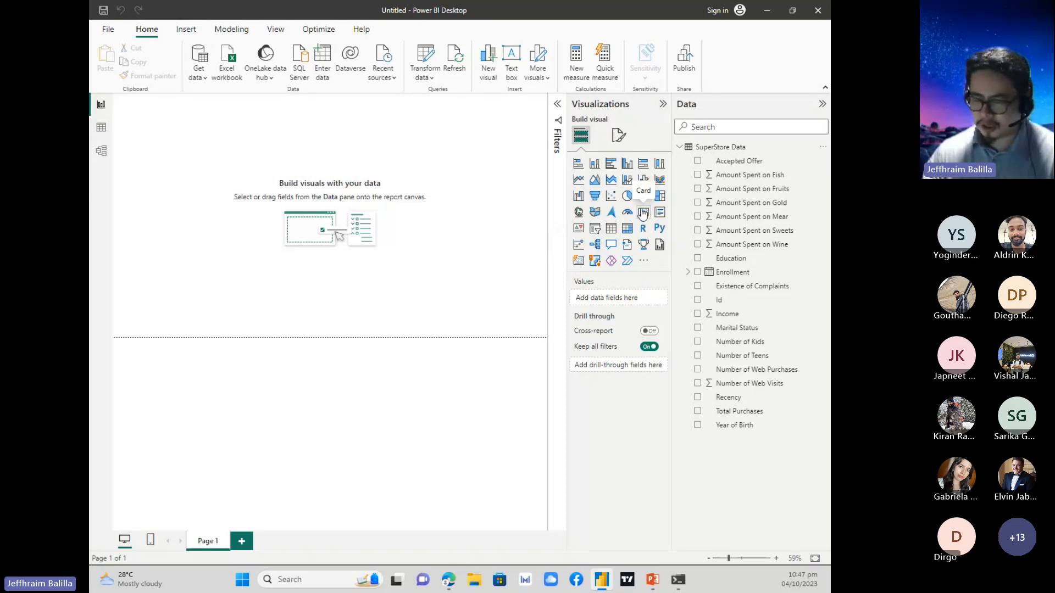
pyautogui.click(578, 262)
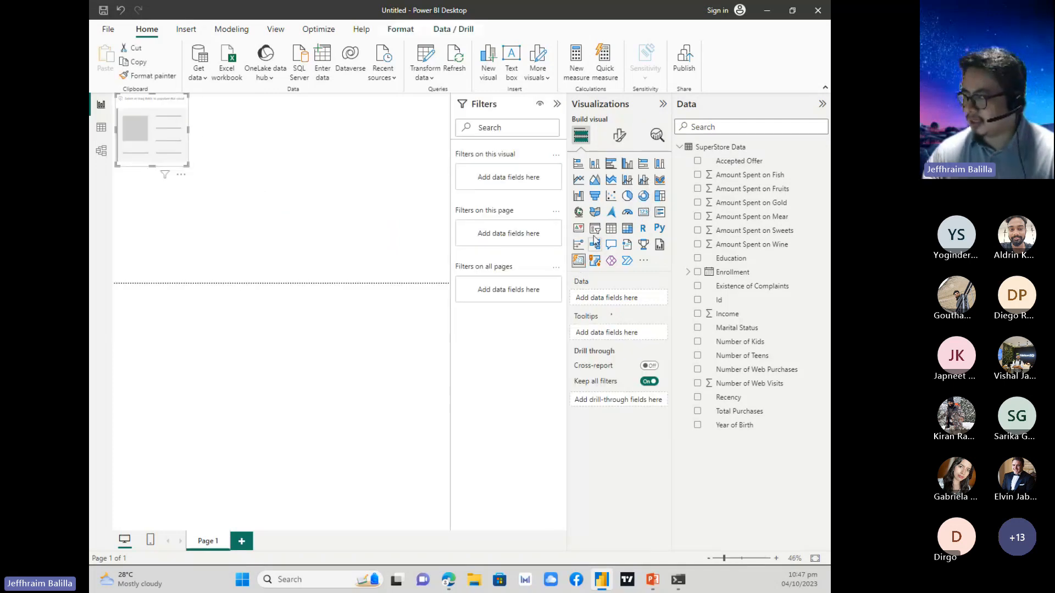
pyautogui.click(697, 176)
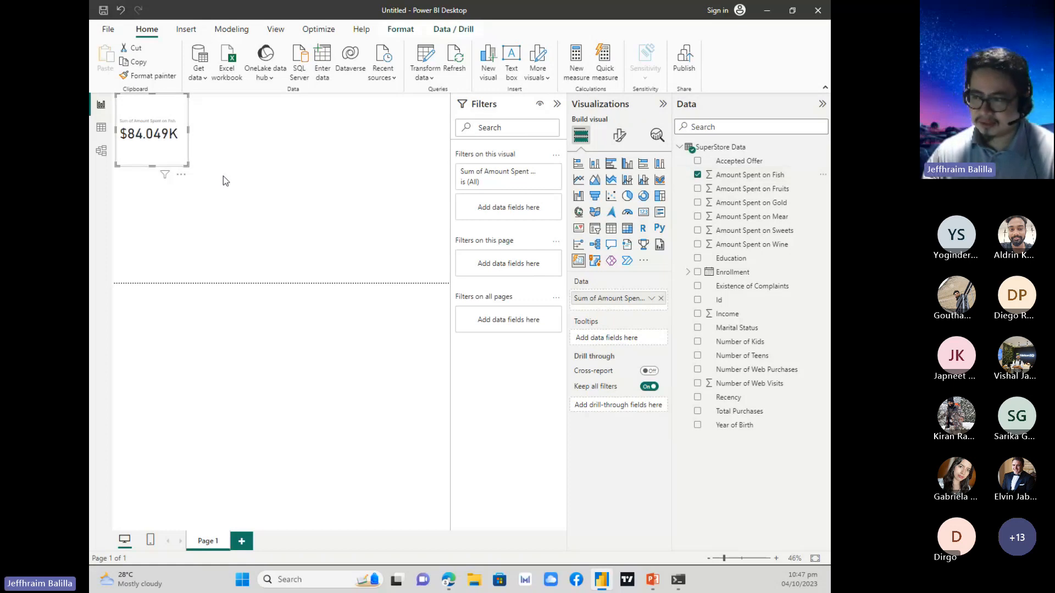
pyautogui.moveTo(172, 109); pyautogui.dragTo(158, 226)
pyautogui.click(258, 226)
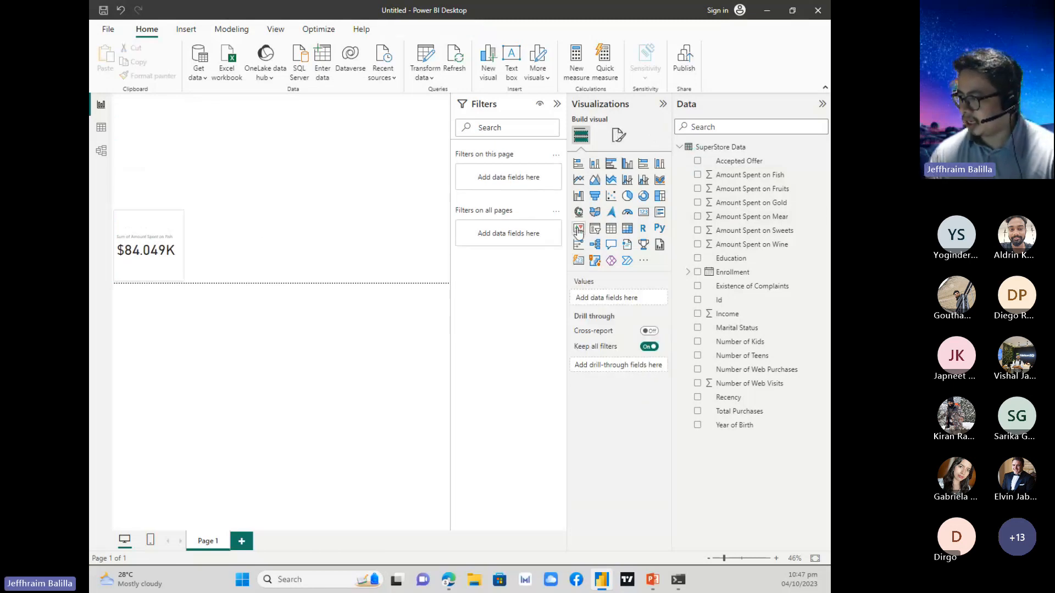
# Add a Card (new) visual of Amount Spent on Fruits directly beside the Fish card.
pyautogui.click(579, 261)
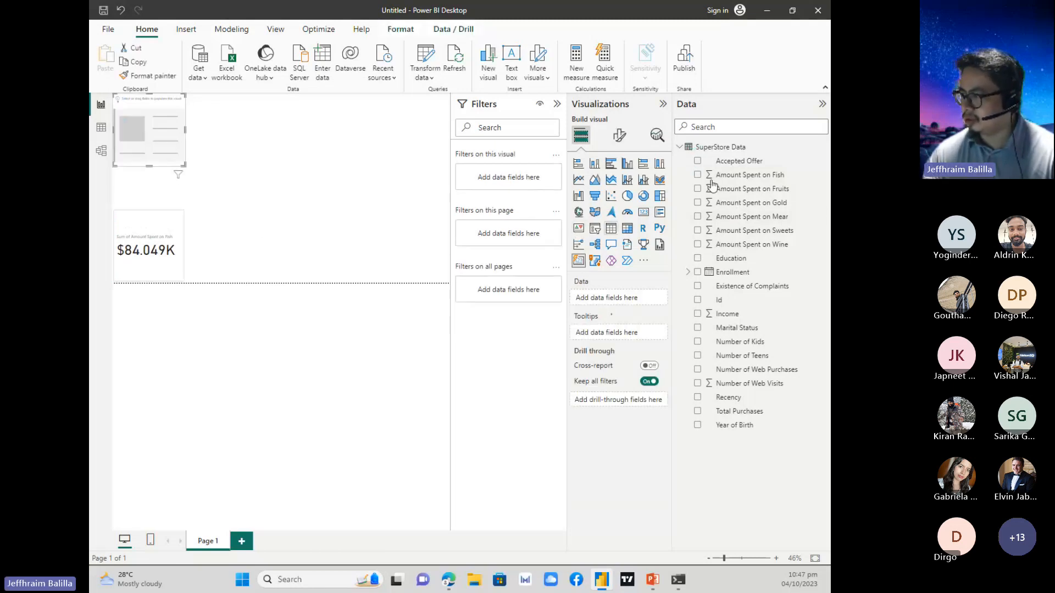
pyautogui.click(698, 190)
pyautogui.moveTo(174, 113); pyautogui.dragTo(243, 228)
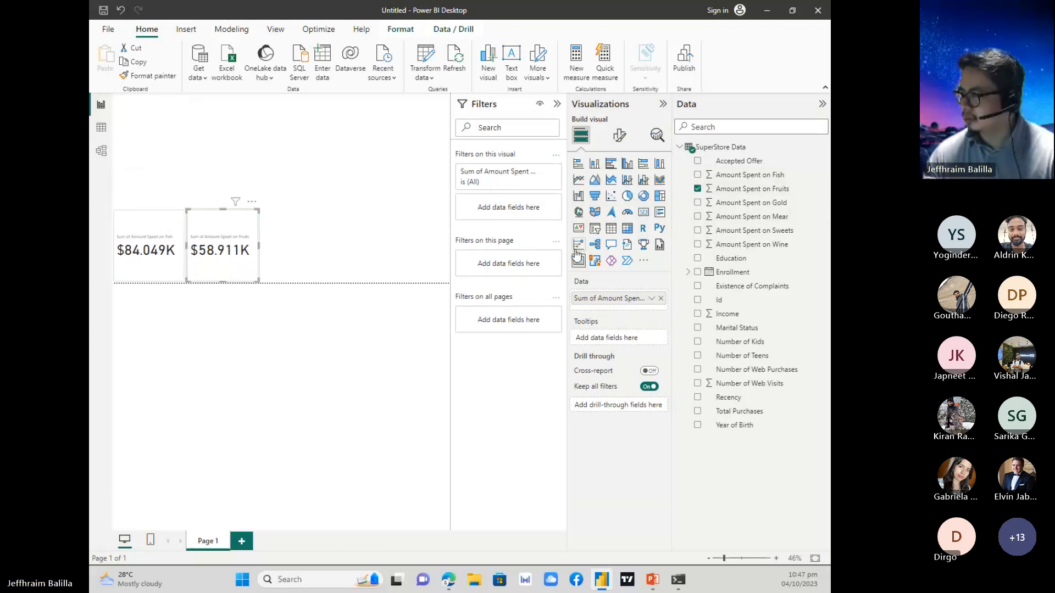
pyautogui.click(698, 203)
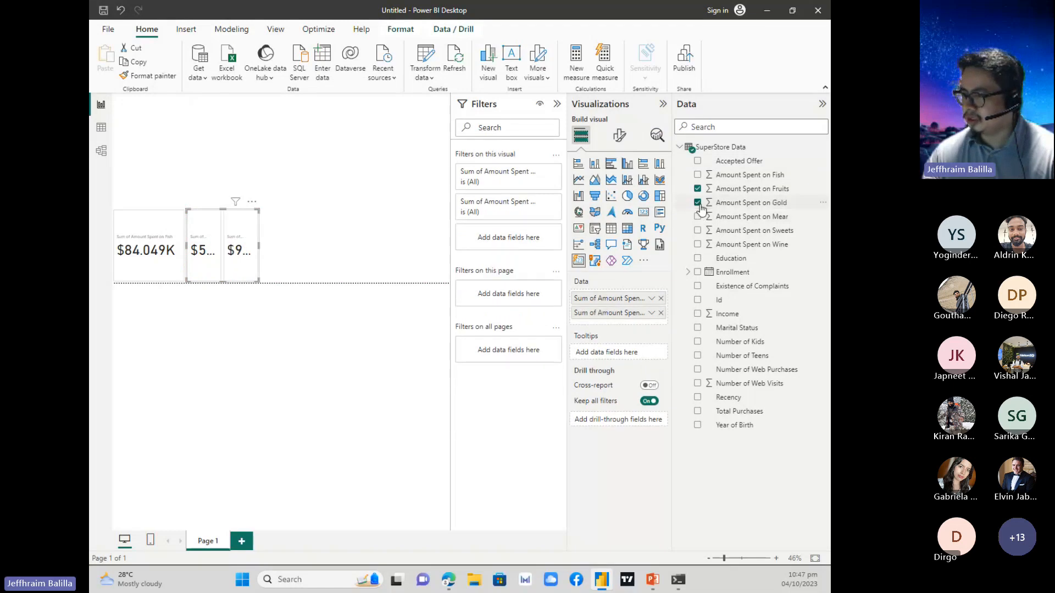
pyautogui.moveTo(255, 230)
pyautogui.mouseDown()
pyautogui.moveTo(288, 228)
pyautogui.moveTo(253, 233)
pyautogui.mouseUp()
pyautogui.hotkey('ctrl', 'z')
pyautogui.hotkey('ctrl', 'z')
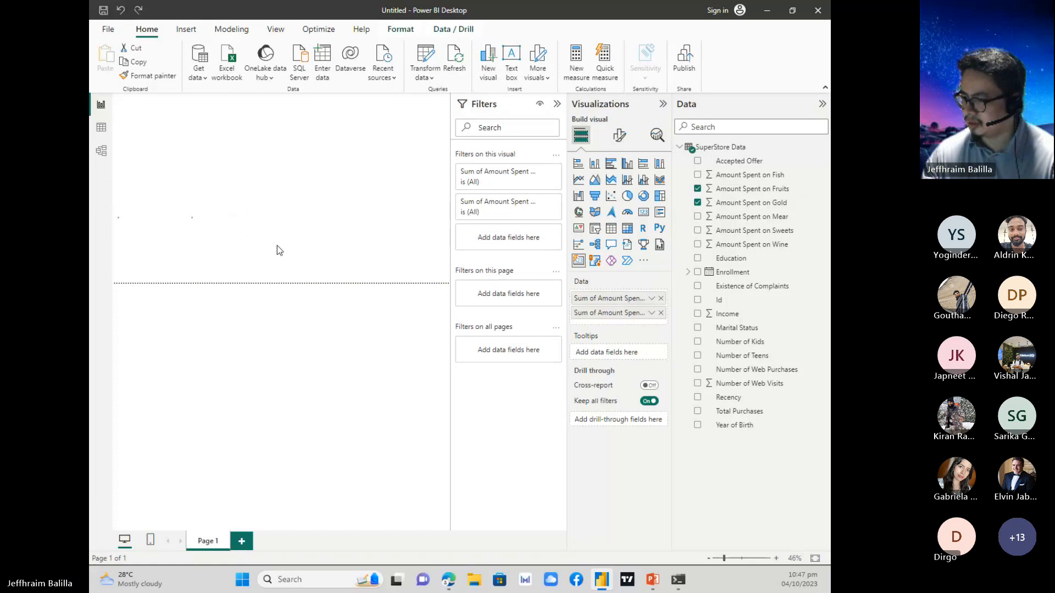
pyautogui.click(306, 245)
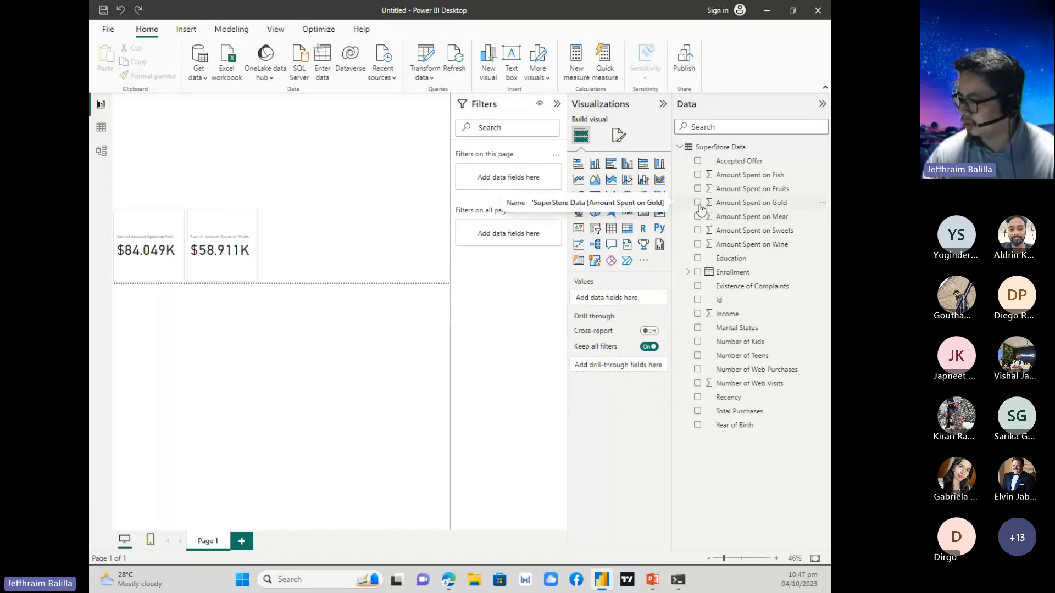
# Add a separate Card (new) visual of Amount Spent on Gold directly beside the Fruits card.
pyautogui.click(588, 262)
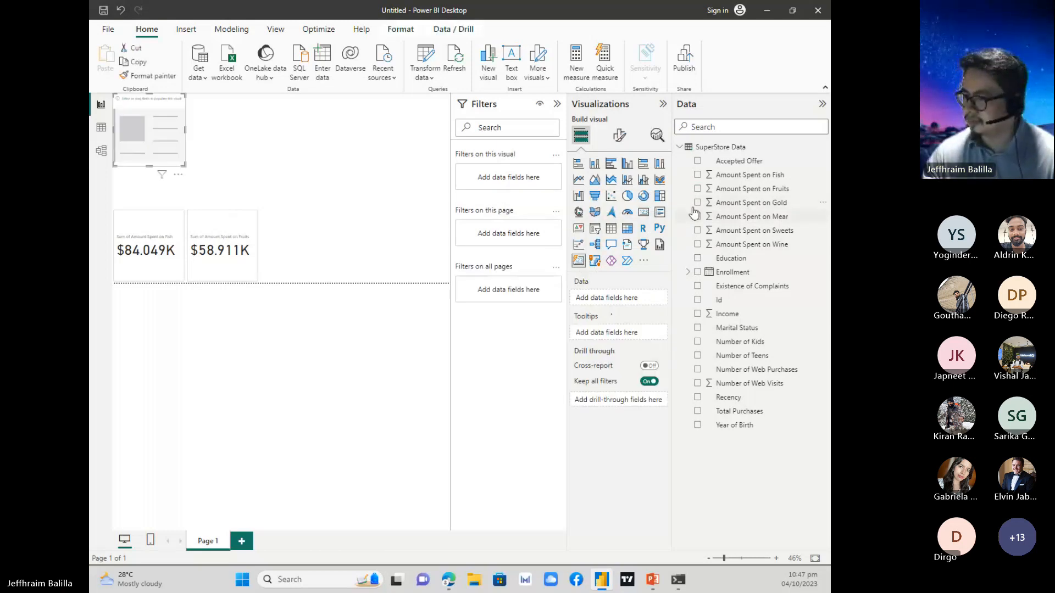
pyautogui.moveTo(694, 208); pyautogui.dragTo(312, 233)
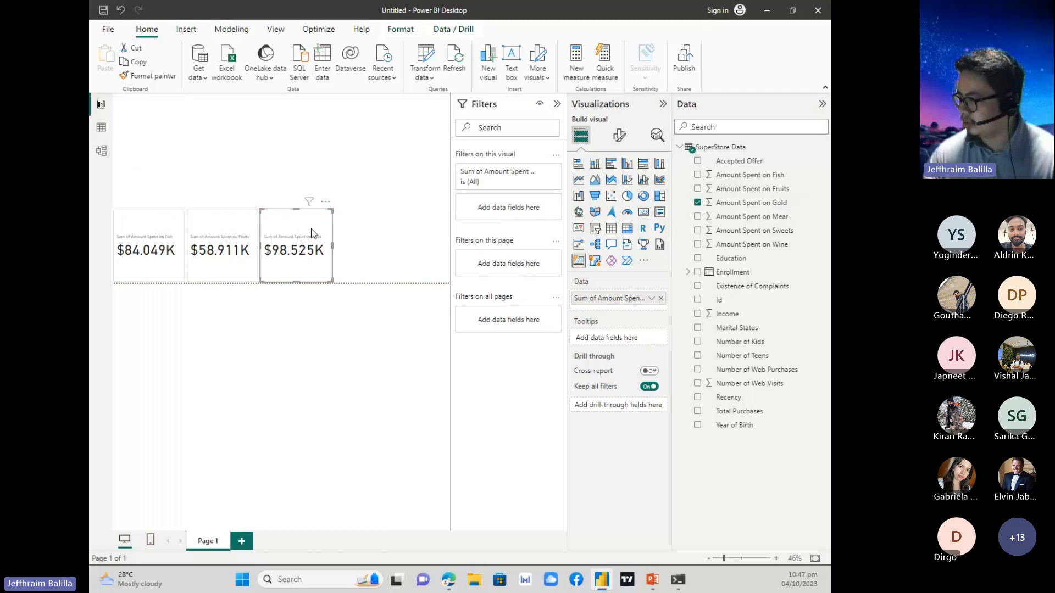
pyautogui.click(325, 160)
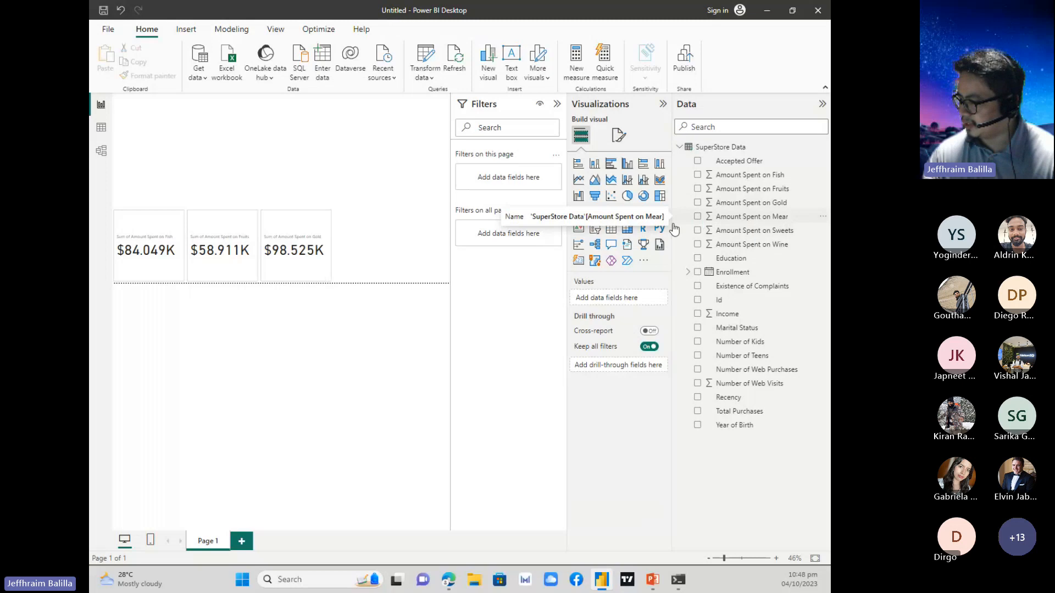
# Add a Card (new) visual of Amount Spent on Mear directly beside the Gold card, continuing the row.
pyautogui.click(579, 262)
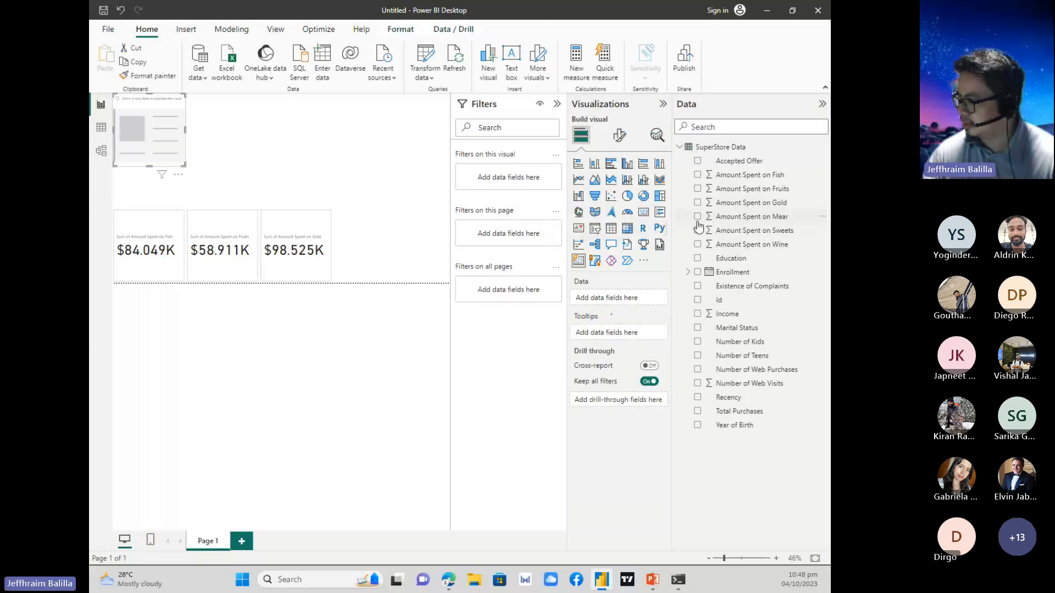
pyautogui.click(698, 216)
pyautogui.moveTo(181, 110); pyautogui.dragTo(403, 235)
pyautogui.click(384, 180)
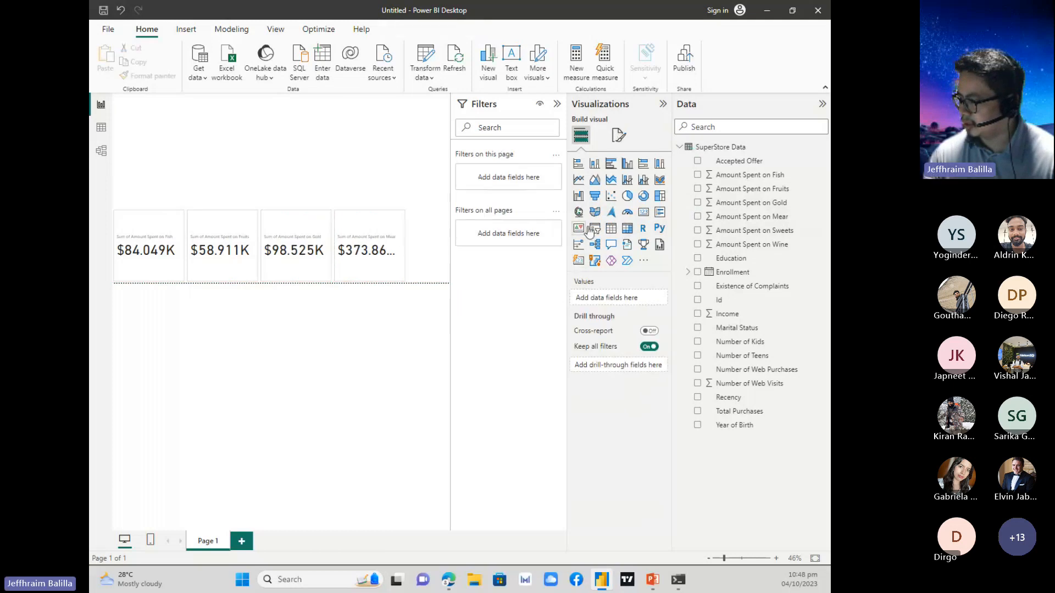
# Add a Card (new) visual of Amount Spent on Sweets at the page's right edge above the card row, and collapse the filters area.
pyautogui.click(579, 262)
pyautogui.click(698, 230)
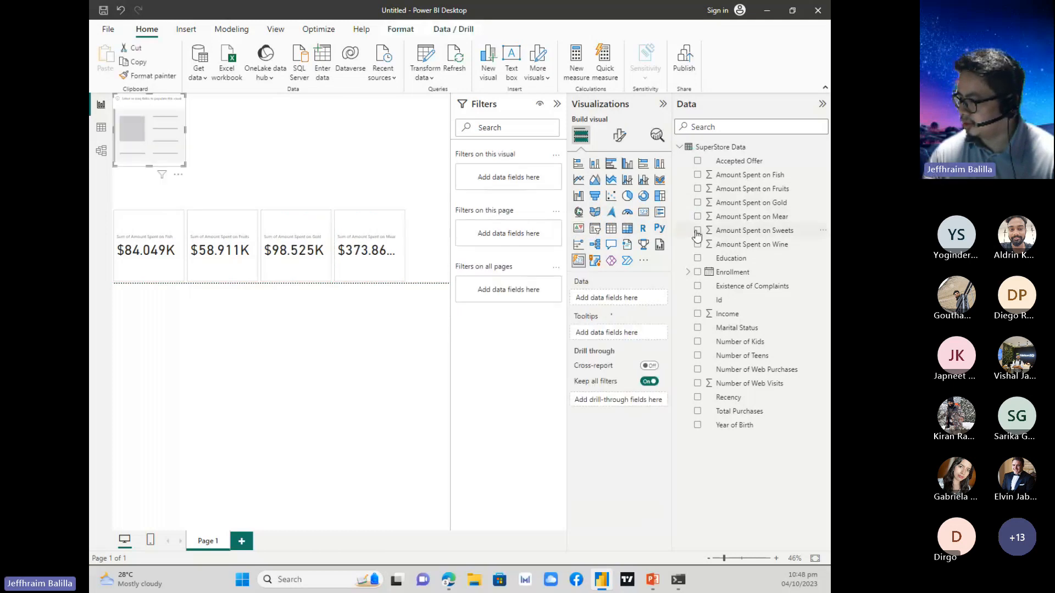
pyautogui.moveTo(165, 118); pyautogui.dragTo(439, 155)
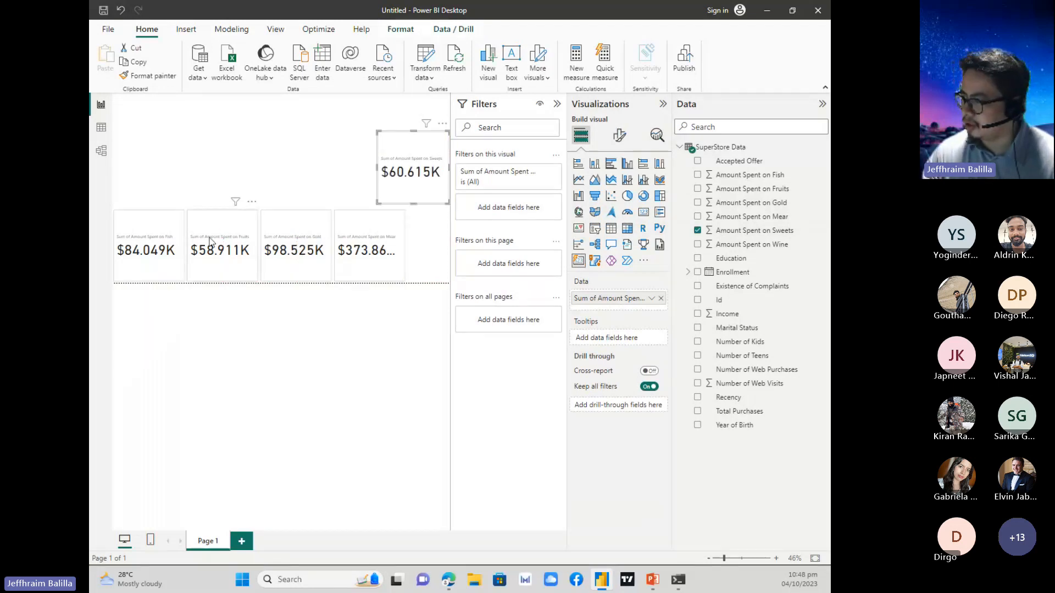
pyautogui.click(557, 103)
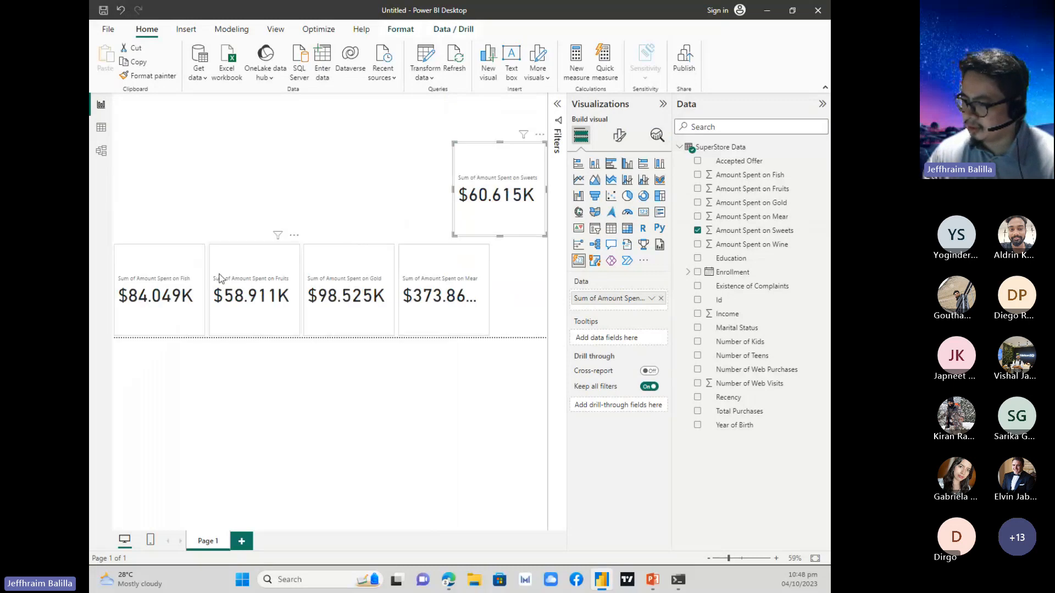
# Select all five cards together and set their shape to Rounded Rectangle.
pyautogui.click(159, 286)
pyautogui.keyDown('ctrl'); pyautogui.click(291, 285); pyautogui.keyUp('ctrl')
pyautogui.keyDown('ctrl'); pyautogui.click(363, 273); pyautogui.keyUp('ctrl')
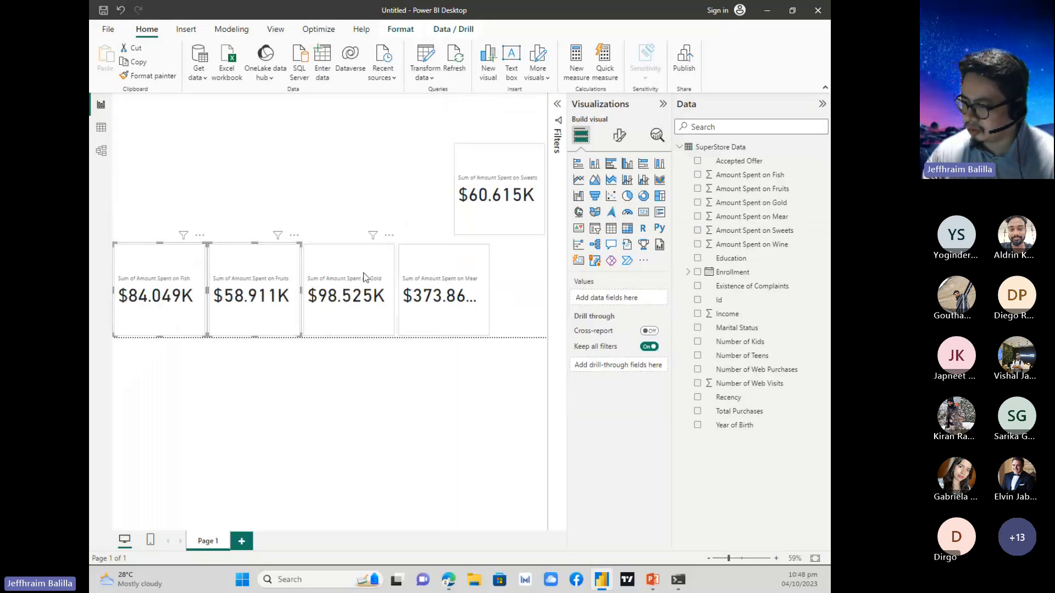
pyautogui.keyDown('ctrl'); pyautogui.click(454, 268); pyautogui.keyUp('ctrl')
pyautogui.keyDown('ctrl'); pyautogui.click(475, 212); pyautogui.keyUp('ctrl')
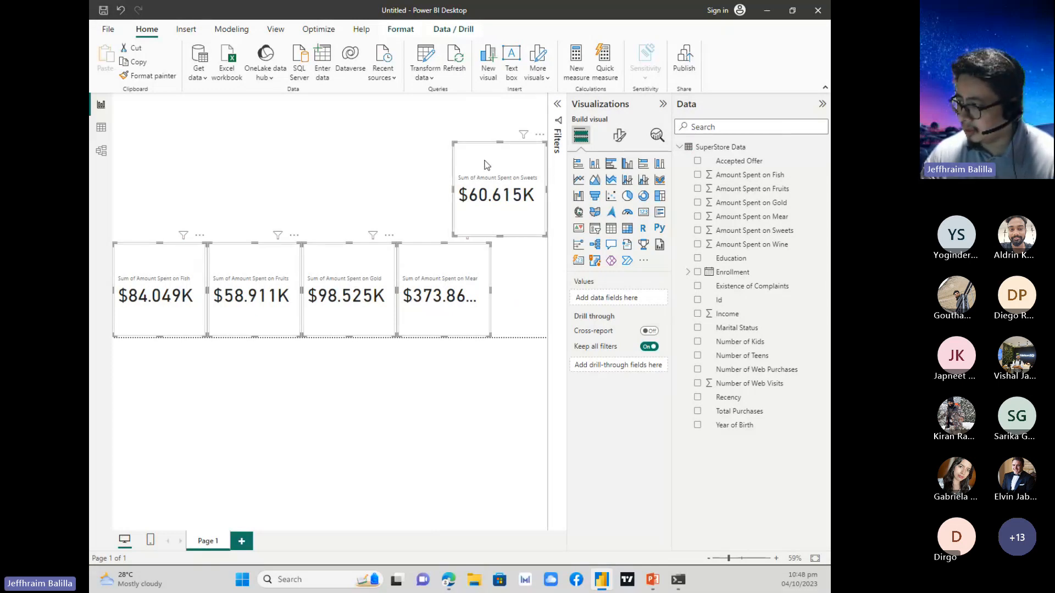
pyautogui.click(624, 138)
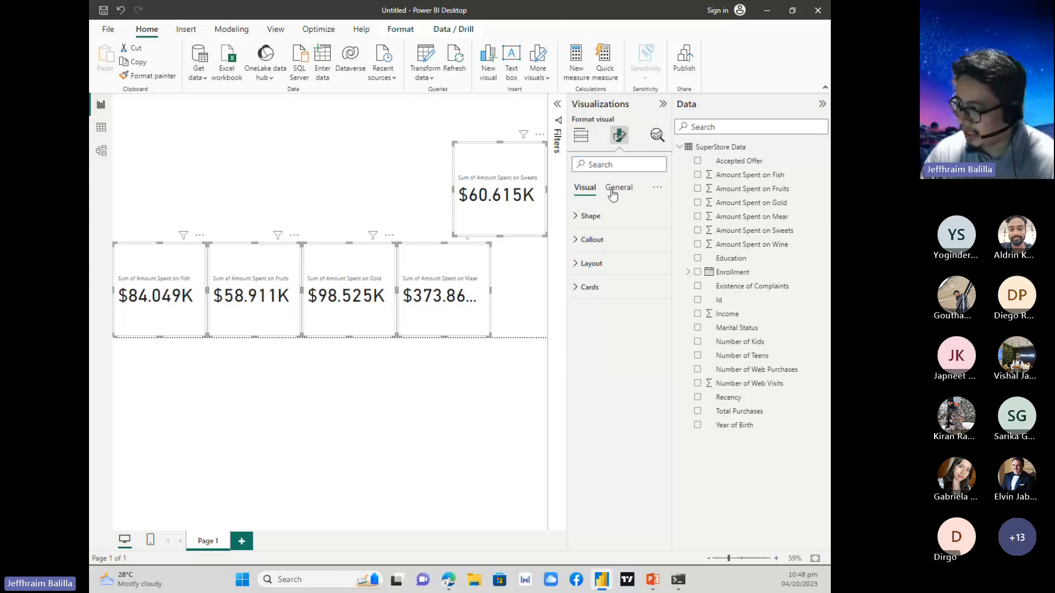
pyautogui.click(606, 219)
pyautogui.click(643, 256)
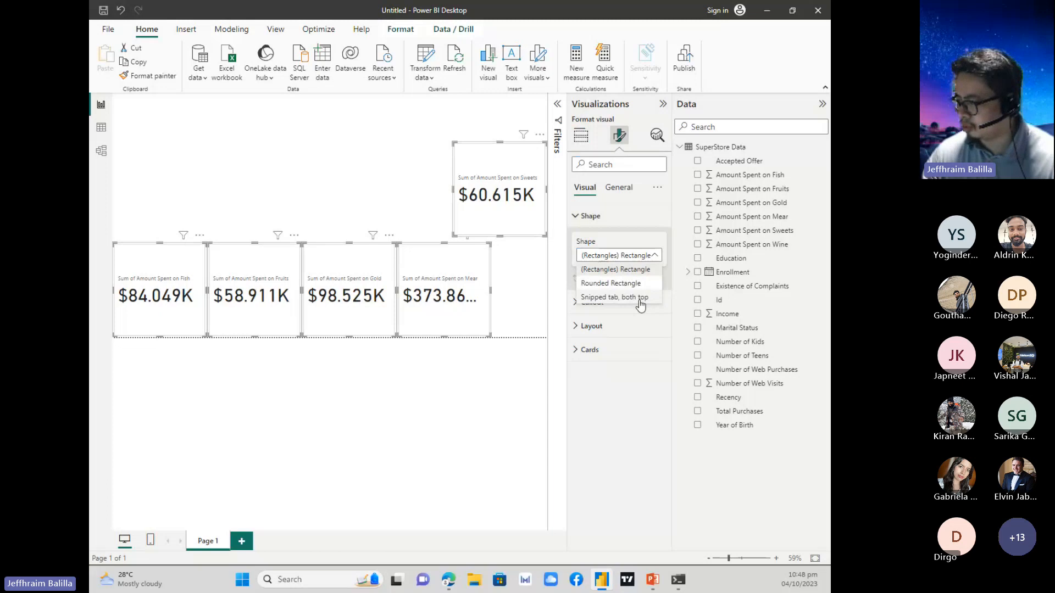
pyautogui.click(635, 286)
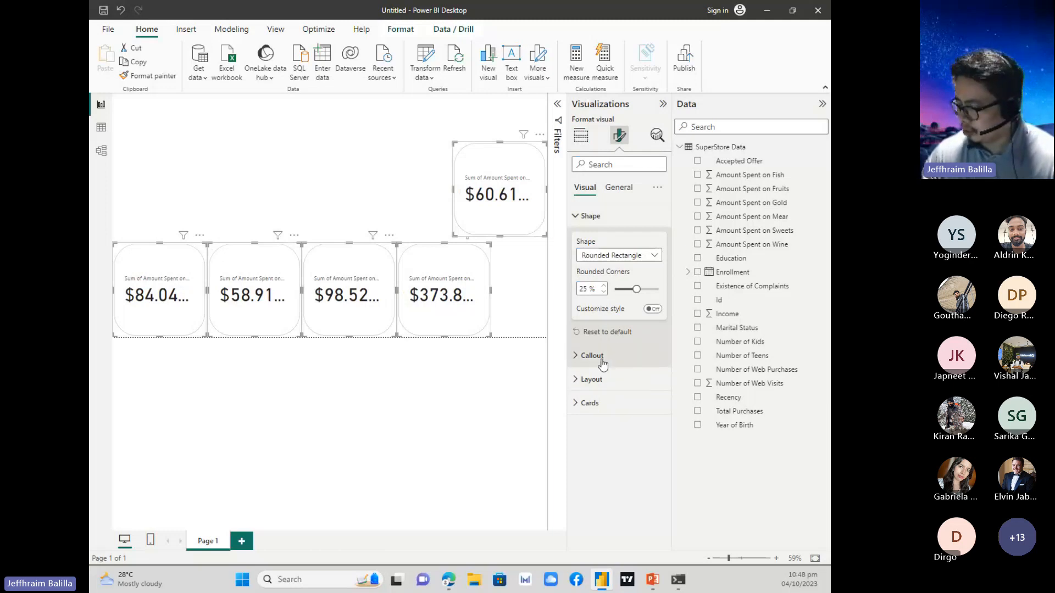
# Center the callout values horizontally in all five selected cards.
pyautogui.click(603, 363)
pyautogui.scroll(-3, 609, 340)
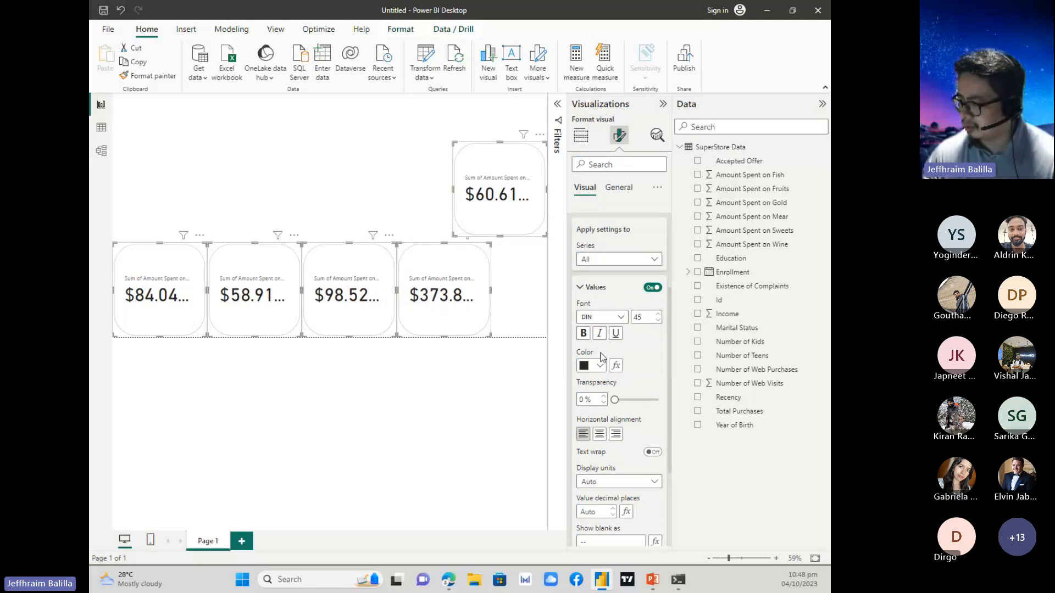
pyautogui.scroll(-1, 602, 384)
pyautogui.click(600, 383)
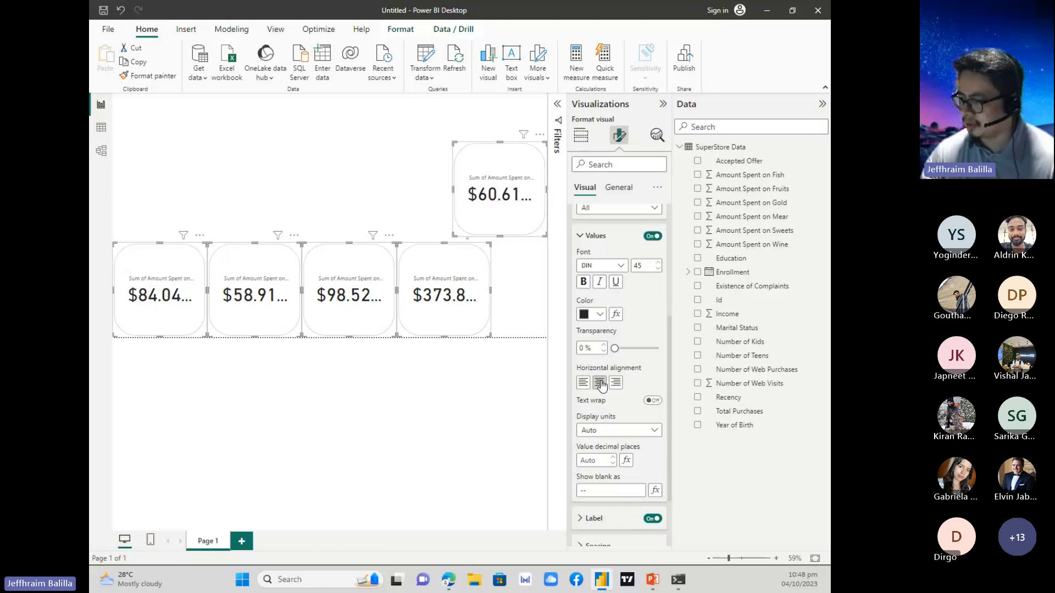
pyautogui.scroll(-2, 616, 465)
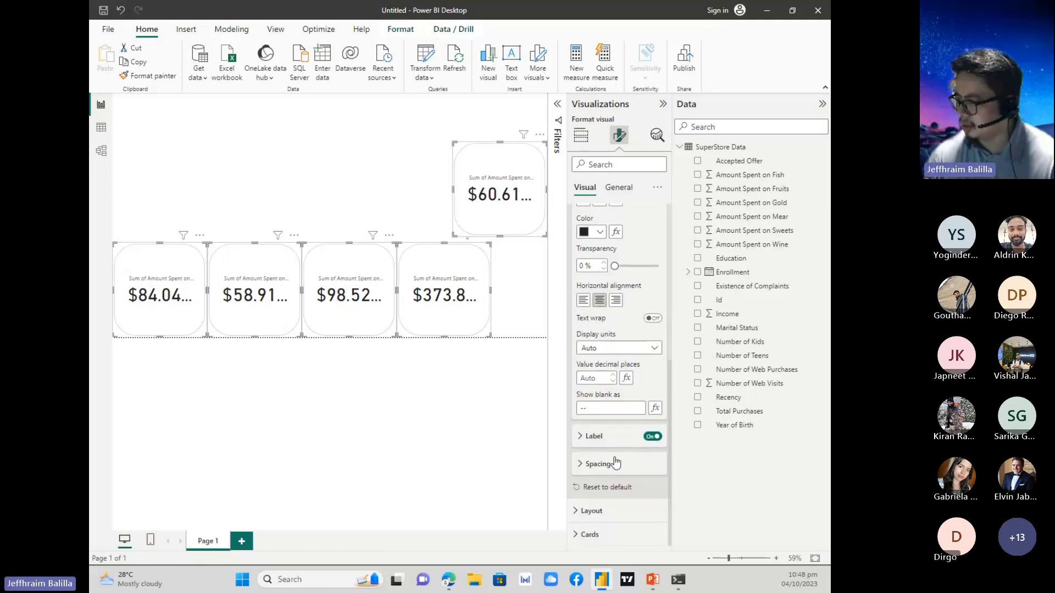
pyautogui.scroll(5, 615, 464)
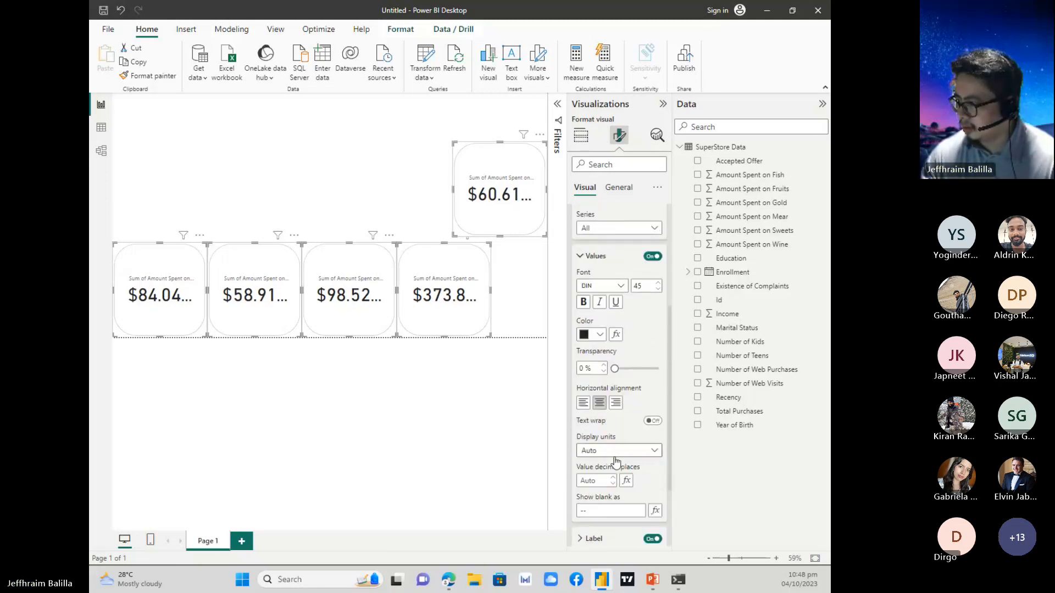
# Set the height of the five selected cards to 150.
pyautogui.click(629, 189)
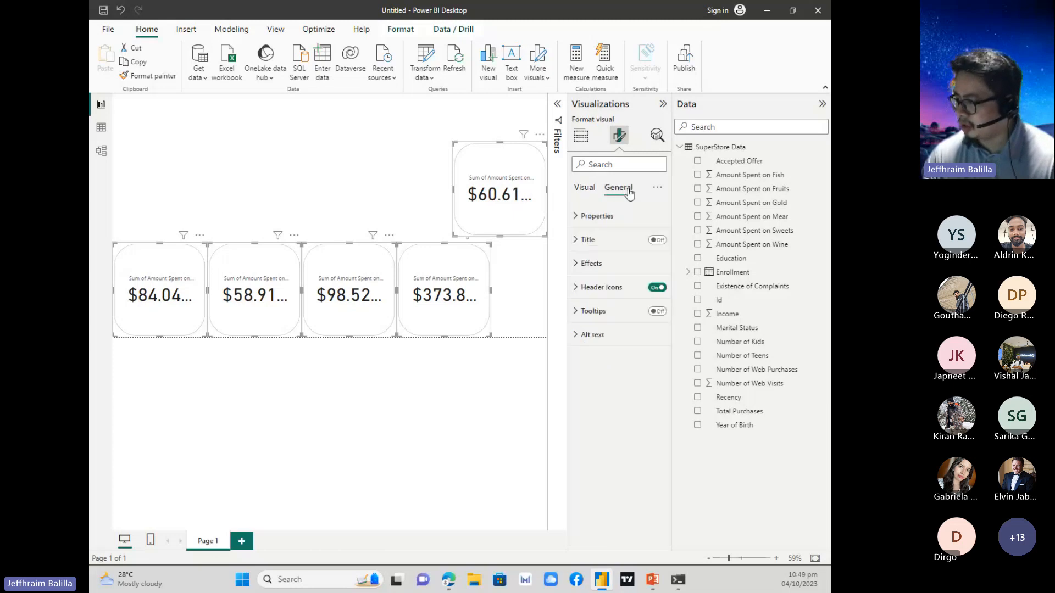
pyautogui.click(589, 219)
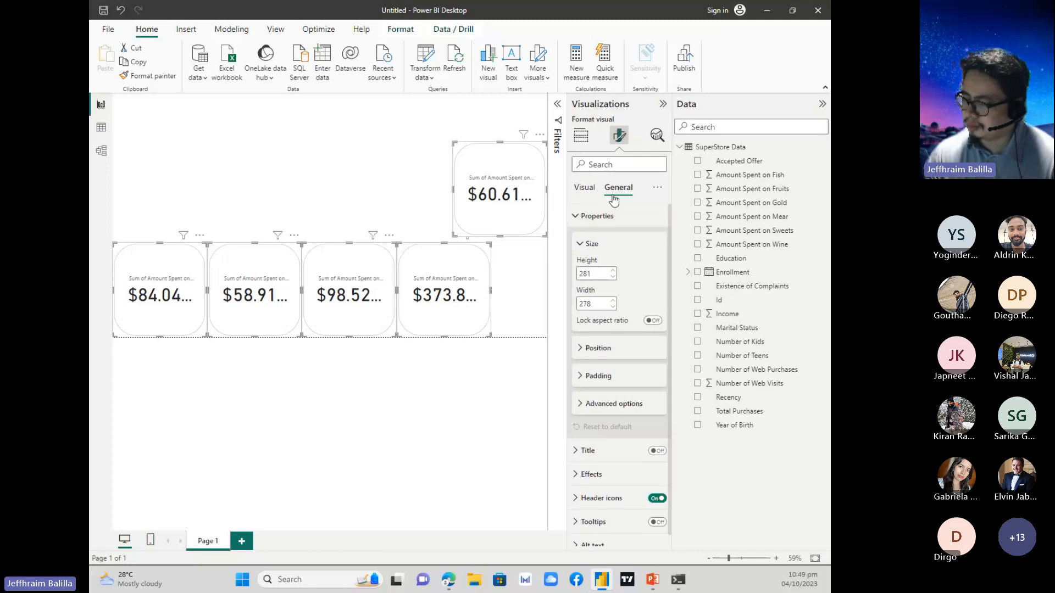
pyautogui.click(599, 274)
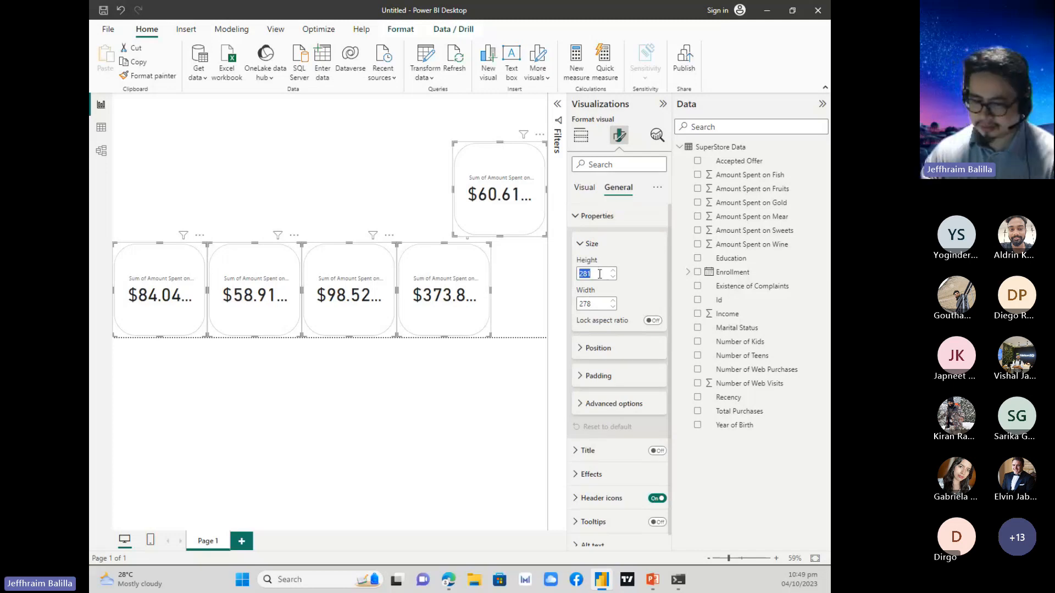
pyautogui.write('150')
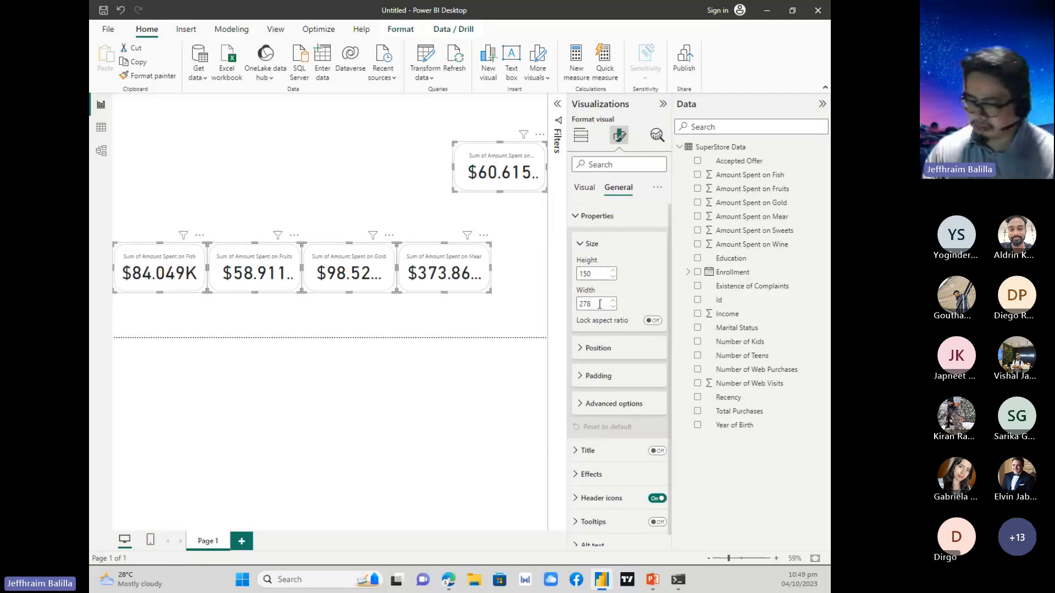
# Try widths of 150 and 200 on the five selected cards, settle on 250, and clear the selection.
pyautogui.click(599, 304)
pyautogui.write('150')
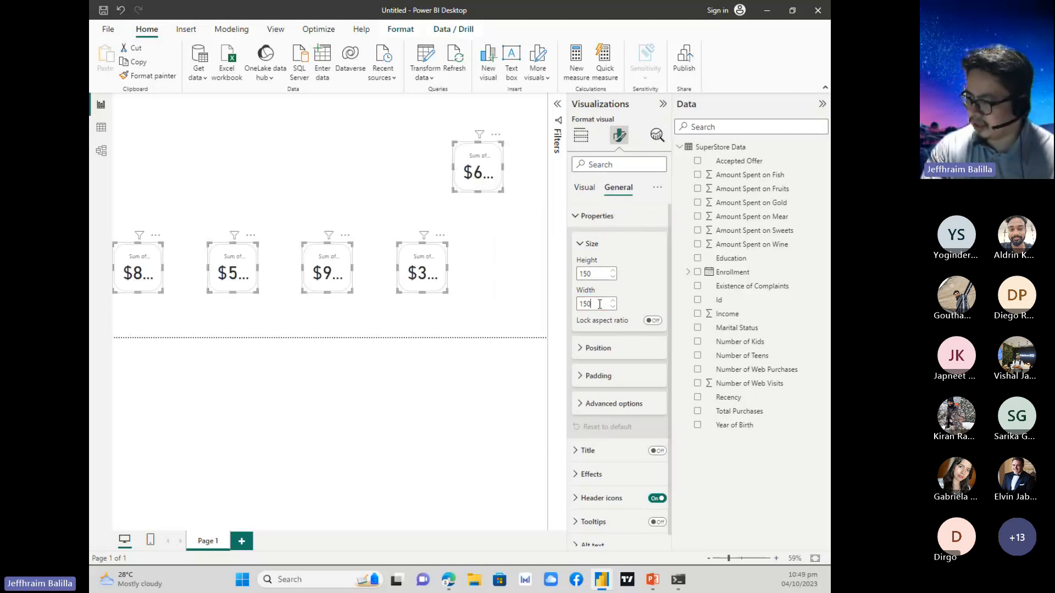
pyautogui.press('BackSpace')
pyautogui.press('BackSpace')
pyautogui.press('BackSpace')
pyautogui.write('200')
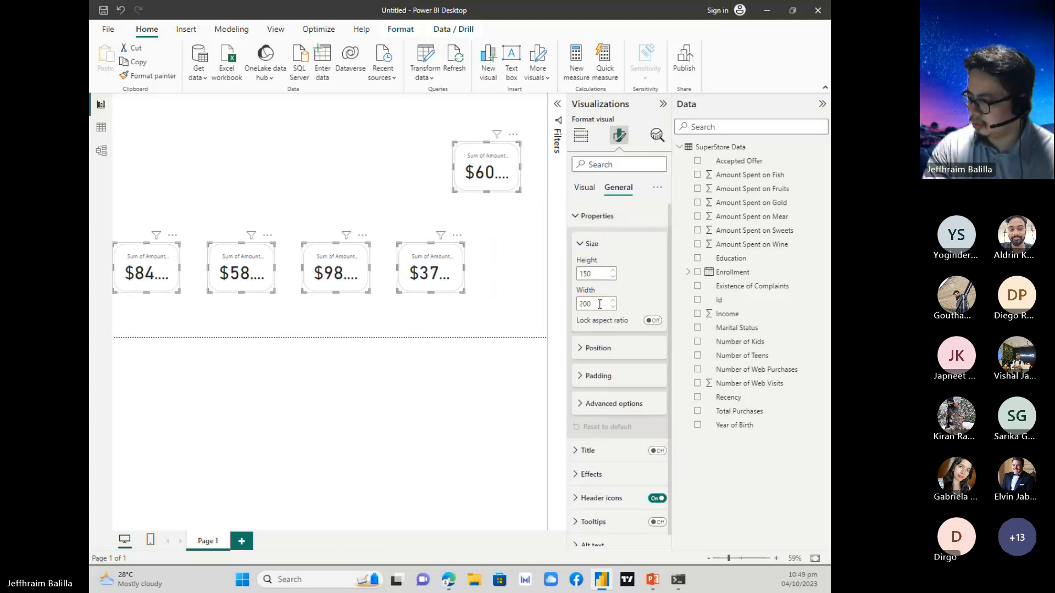
pyautogui.press('BackSpace')
pyautogui.press('BackSpace')
pyautogui.press('BackSpace')
pyautogui.write('250')
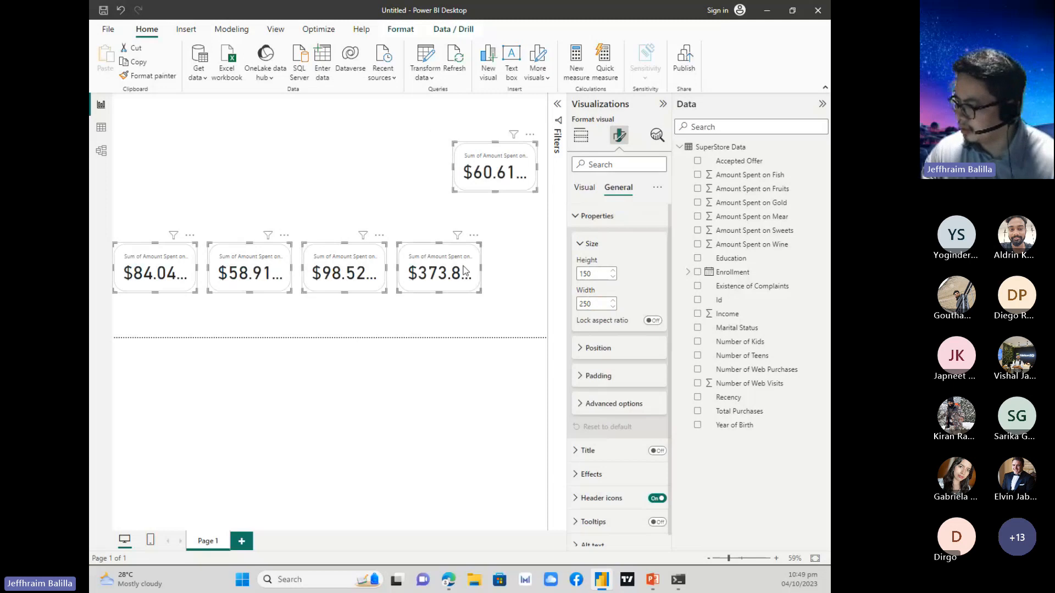
pyautogui.click(510, 259)
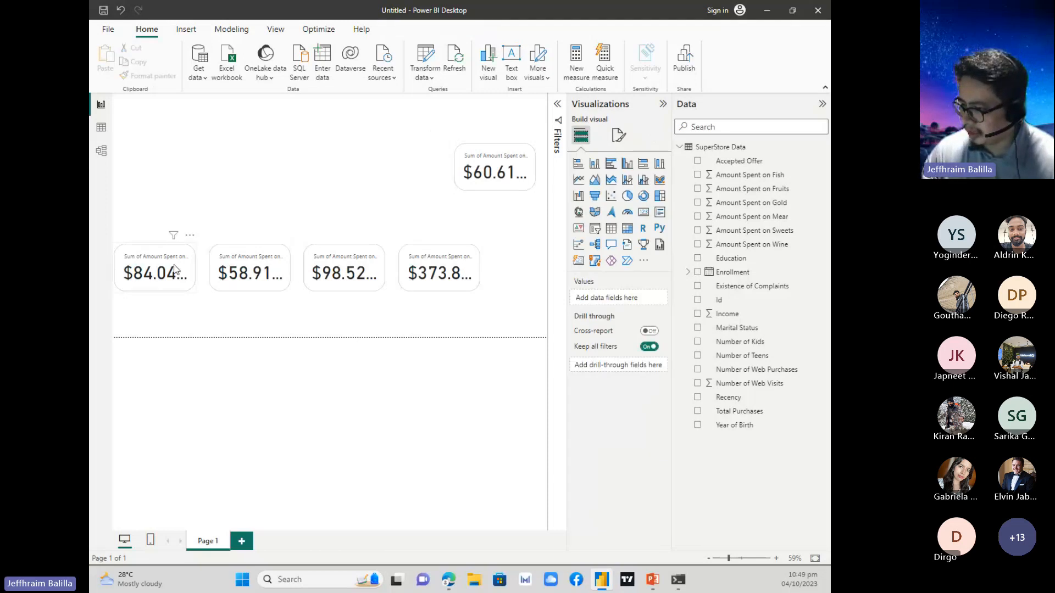
# Line up the five amount-spent cards in a single row along the bottom edge of the report page.
pyautogui.moveTo(184, 274); pyautogui.dragTo(184, 317)
pyautogui.moveTo(266, 270); pyautogui.dragTo(255, 314)
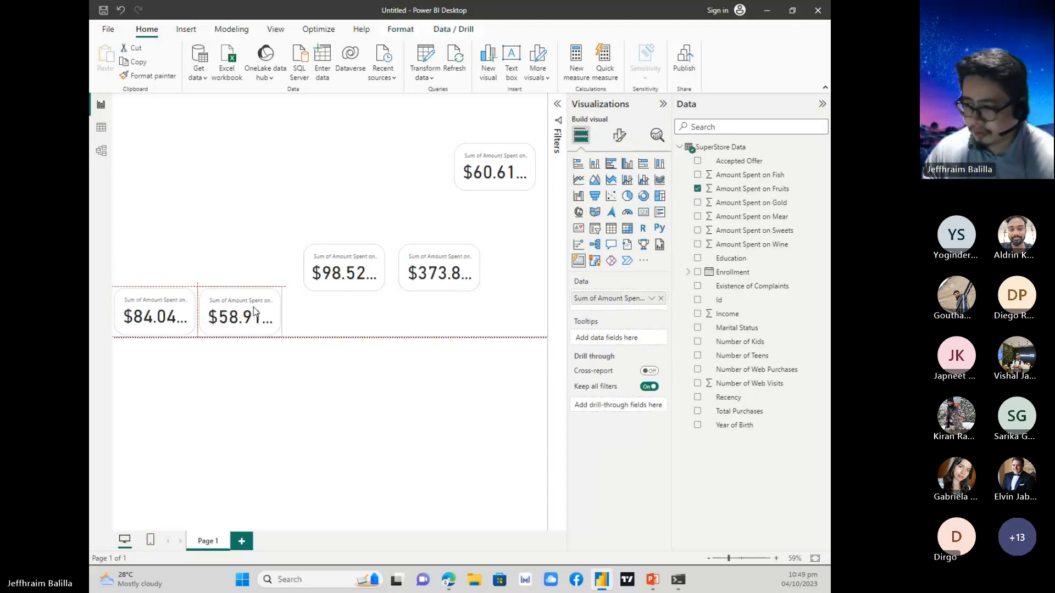
pyautogui.moveTo(331, 279); pyautogui.dragTo(336, 328)
pyautogui.moveTo(427, 273); pyautogui.dragTo(421, 328)
pyautogui.moveTo(522, 166); pyautogui.dragTo(518, 311)
pyautogui.click(463, 265)
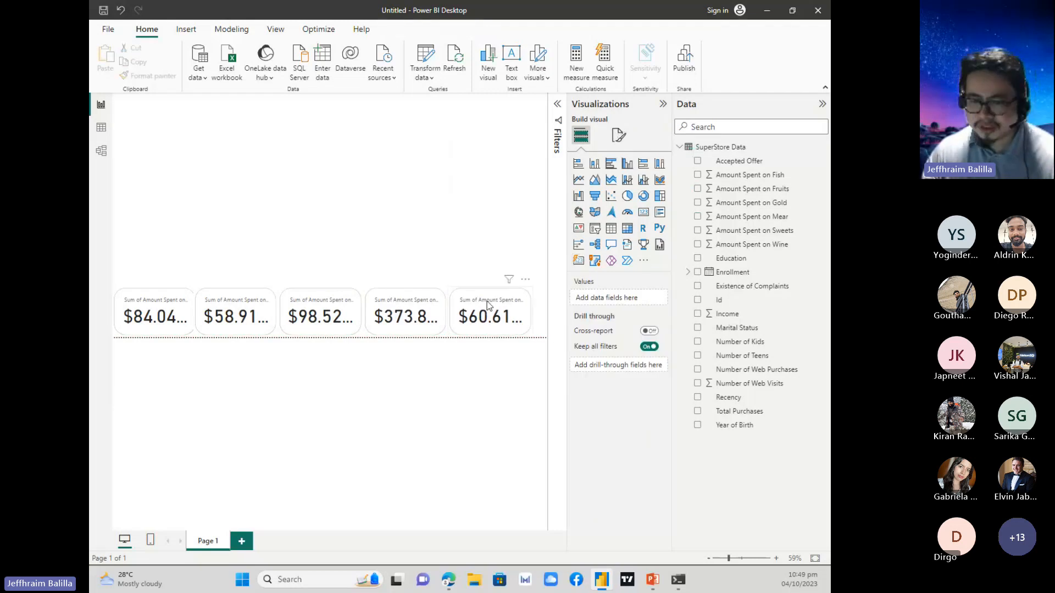
pyautogui.click(477, 295)
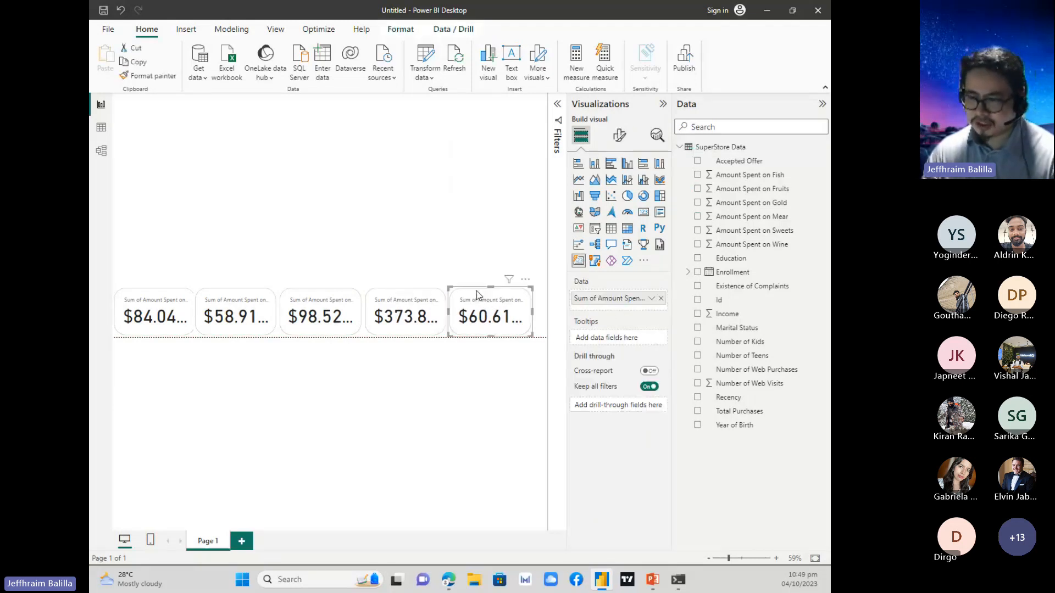
pyautogui.click(396, 223)
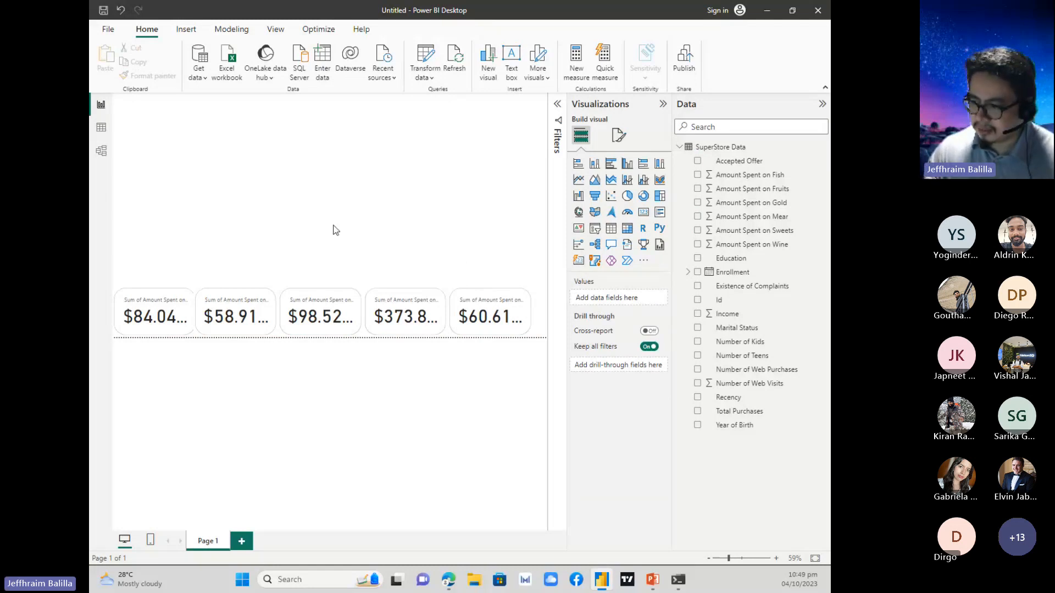
# Space the five cards out evenly across the full width of the report page.
pyautogui.click(488, 317)
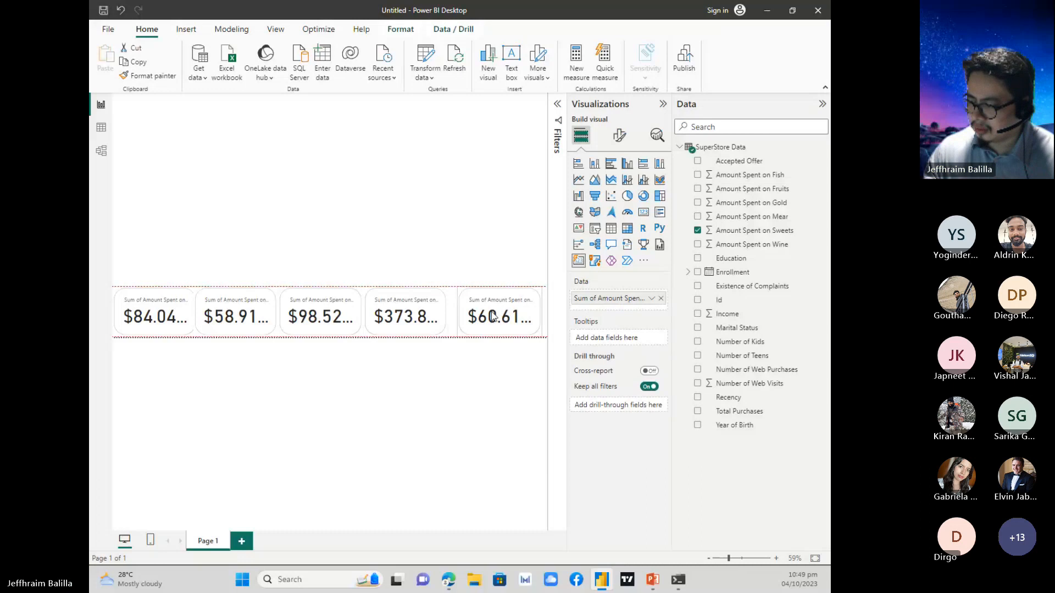
pyautogui.moveTo(437, 309); pyautogui.dragTo(444, 307)
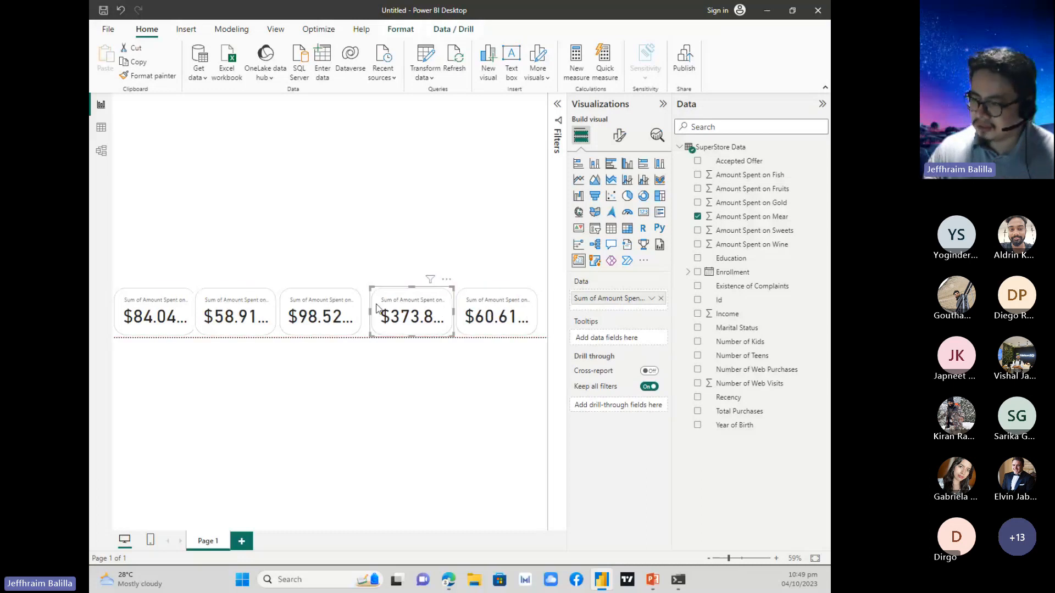
pyautogui.moveTo(338, 303); pyautogui.dragTo(345, 303)
pyautogui.moveTo(239, 301); pyautogui.dragTo(243, 300)
pyautogui.click(315, 249)
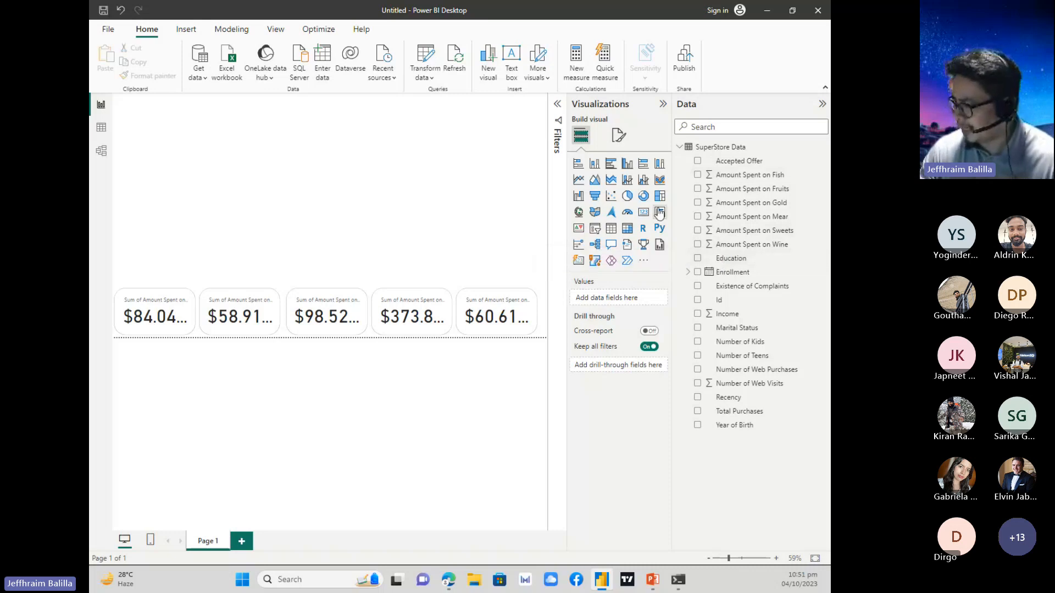
# Add a slicer for the Education field and fit it into the page's upper-left corner, narrow but tall enough for its five options.
pyautogui.click(592, 231)
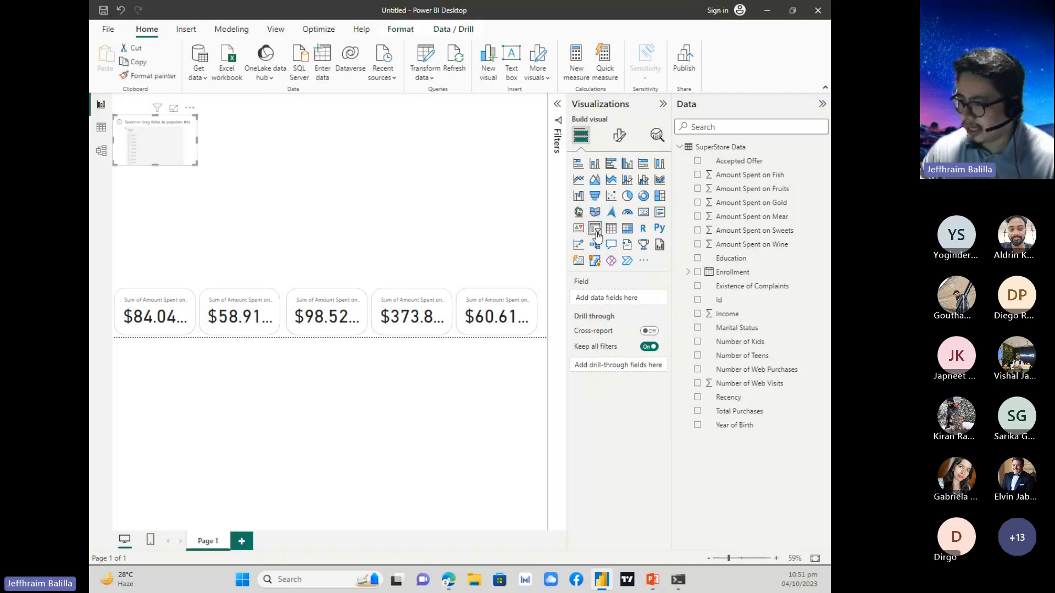
pyautogui.moveTo(189, 132); pyautogui.dragTo(301, 189)
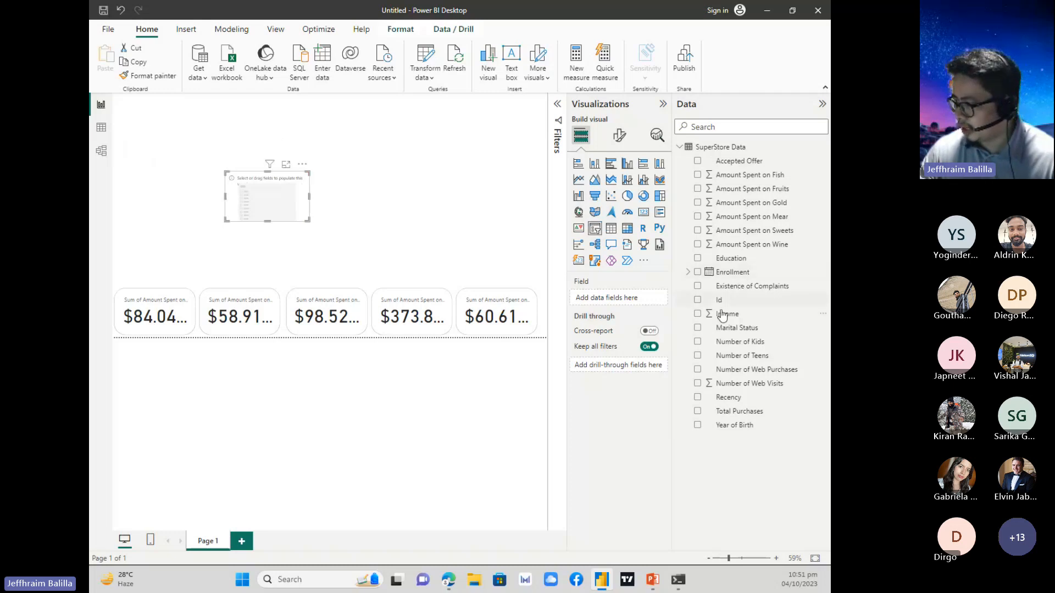
pyautogui.click(697, 258)
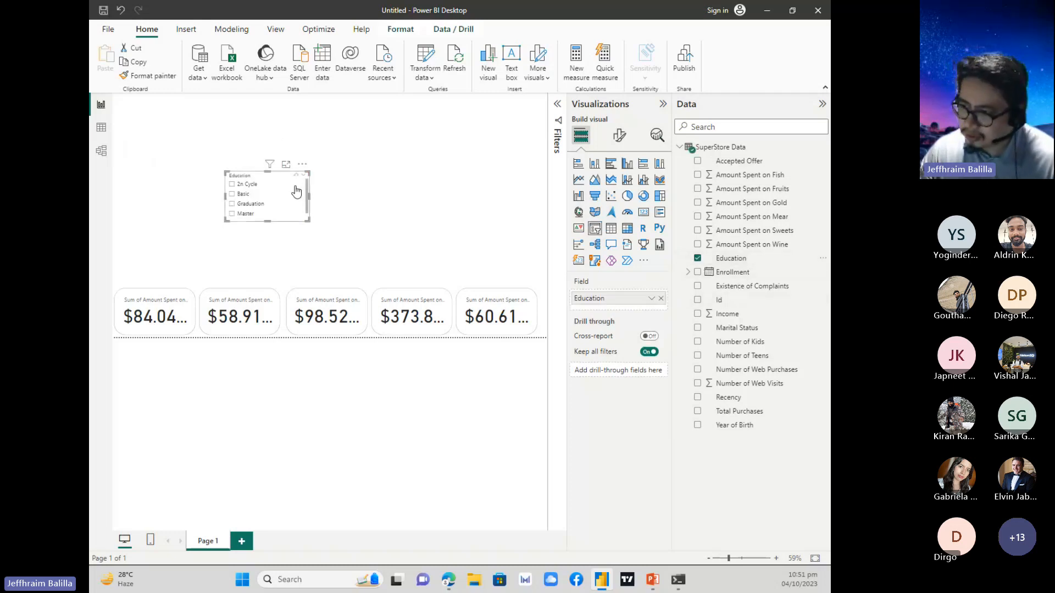
pyautogui.moveTo(288, 178); pyautogui.dragTo(177, 108)
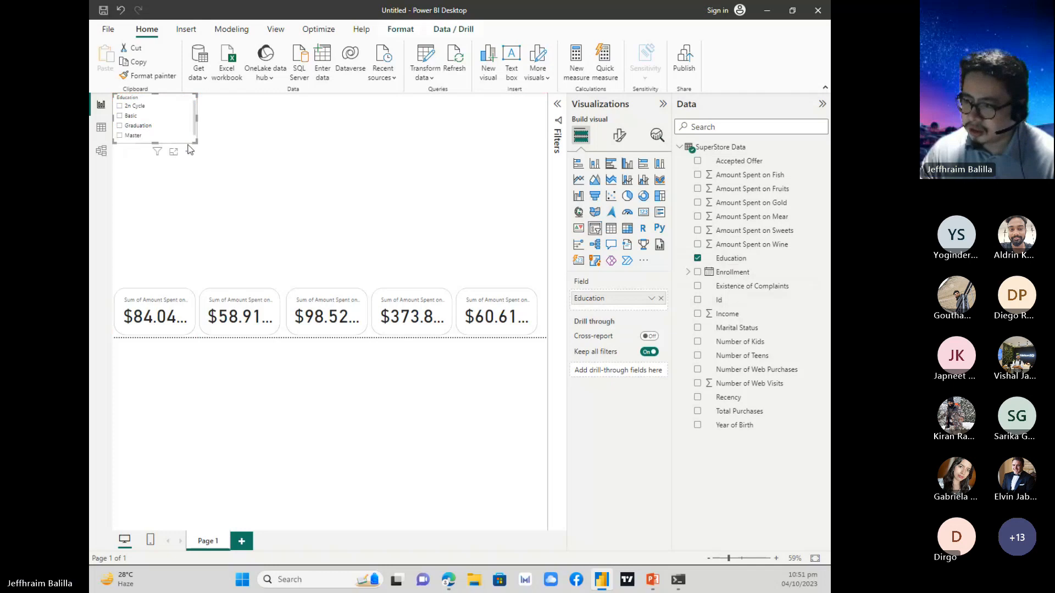
pyautogui.moveTo(197, 146); pyautogui.dragTo(155, 152)
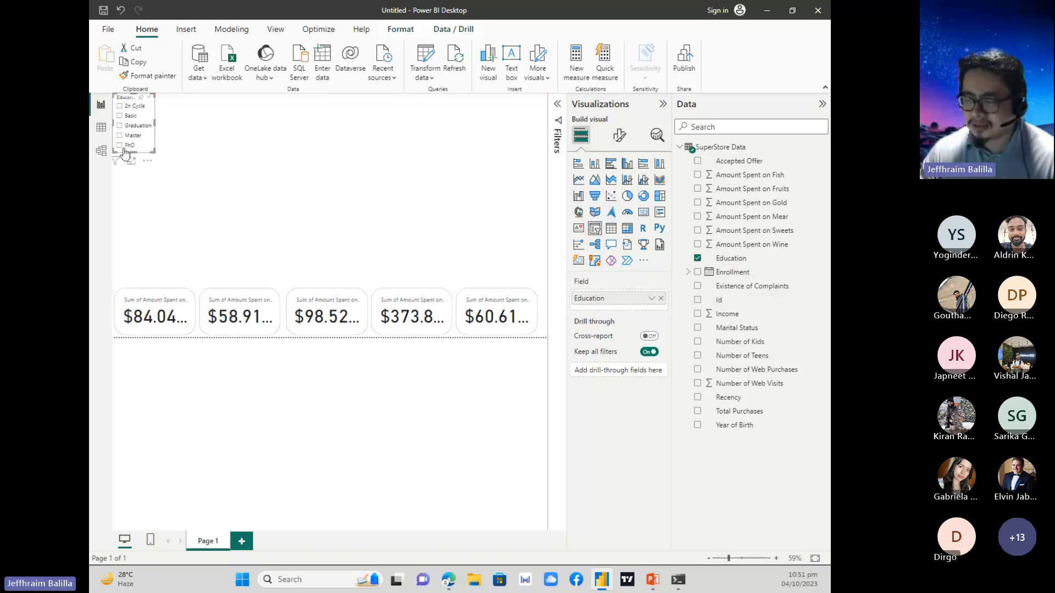
# Test the Education slicer by filtering the cards to PhD and to Basic, and clear the filter.
pyautogui.click(124, 146)
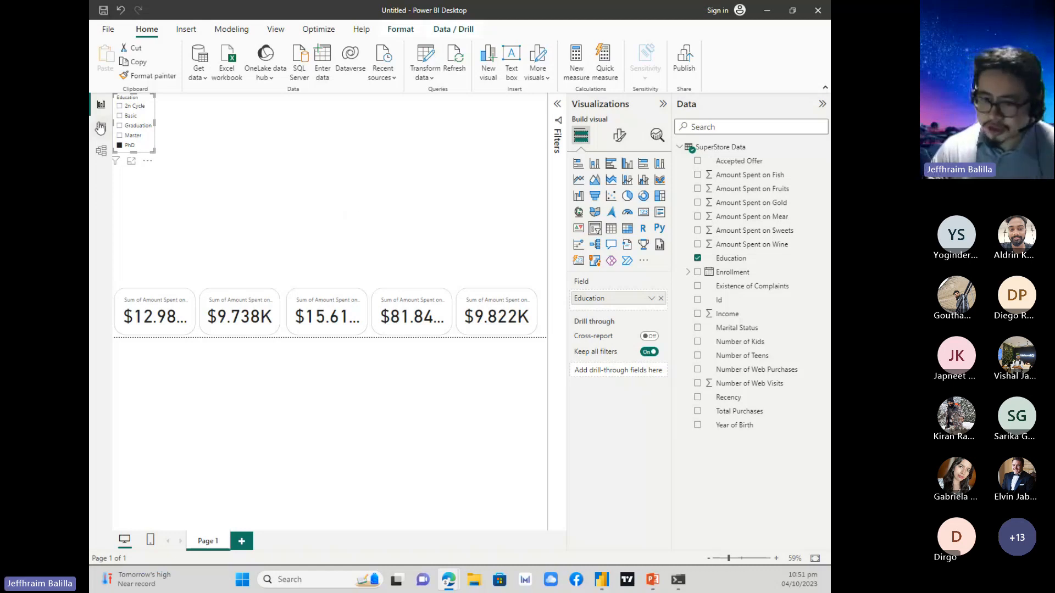
pyautogui.click(152, 116)
pyautogui.click(130, 115)
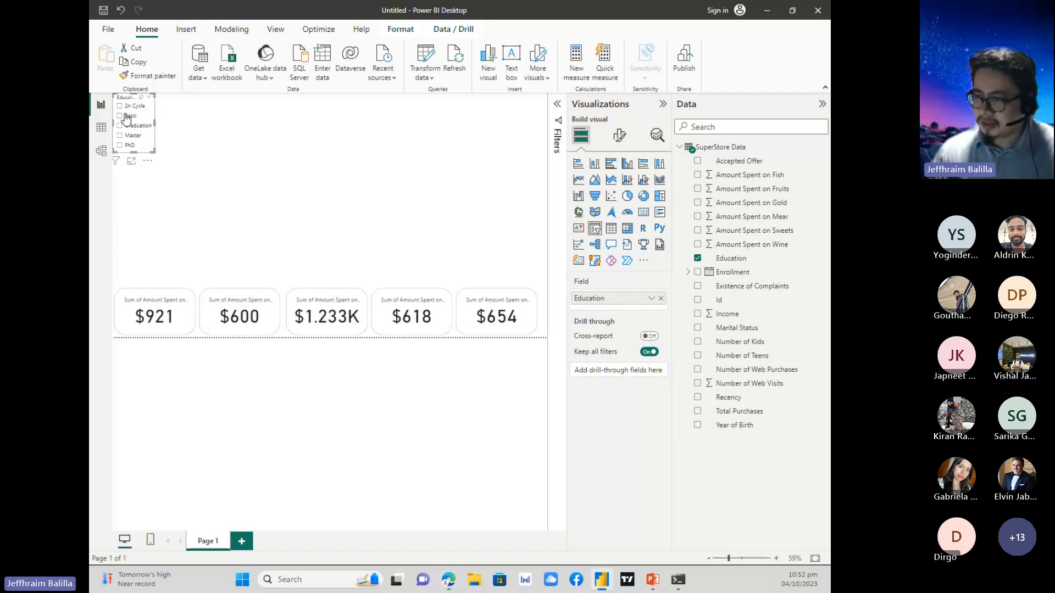
# Try the Tile style on the Education slicer, settle on Dropdown, and shrink the slicer to a compact box.
pyautogui.click(619, 135)
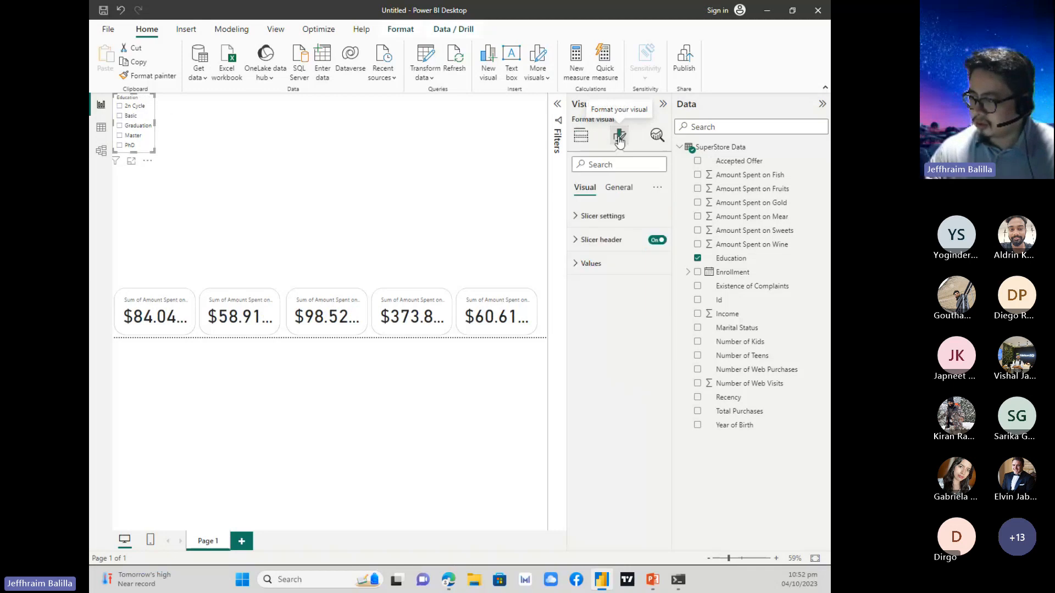
pyautogui.click(600, 217)
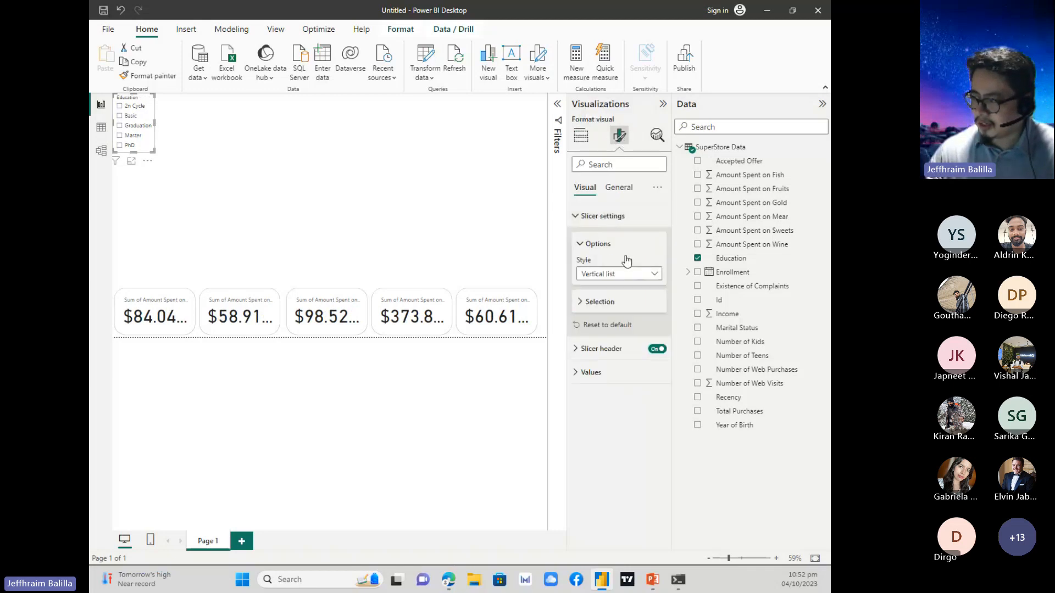
pyautogui.click(642, 276)
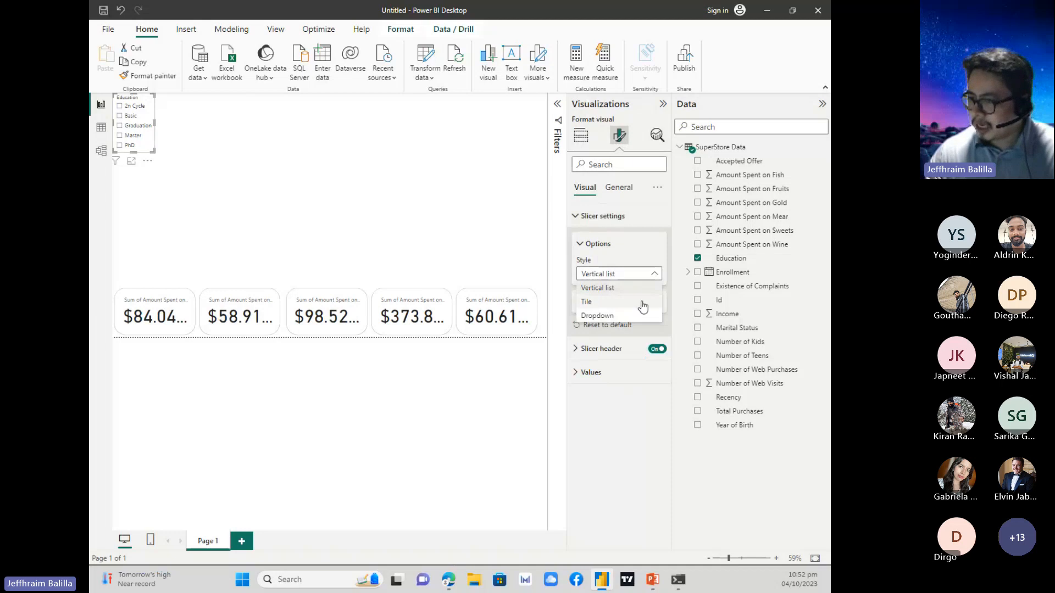
pyautogui.click(640, 301)
pyautogui.click(636, 275)
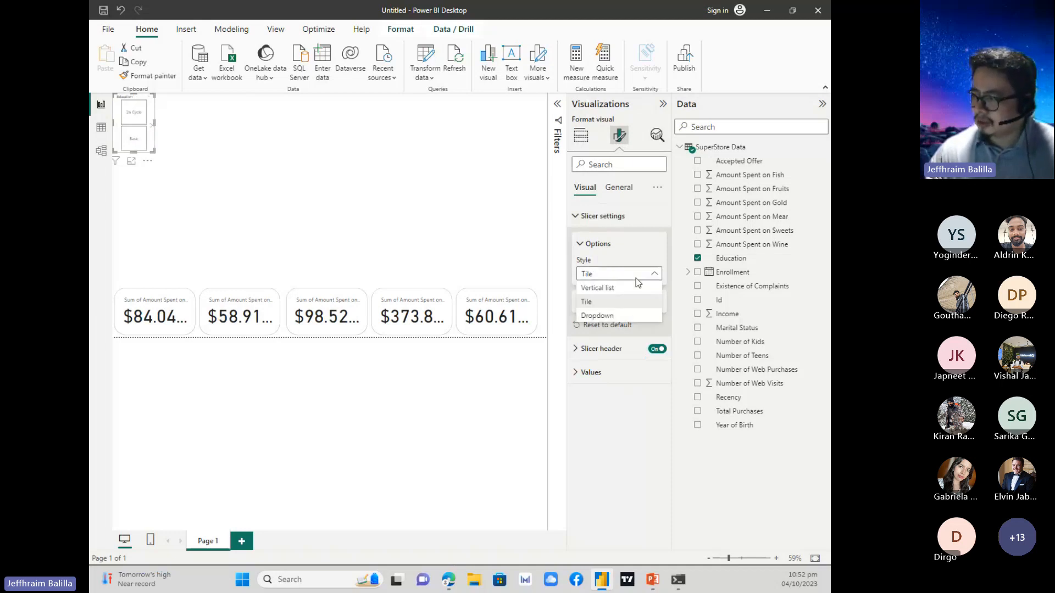
pyautogui.click(630, 317)
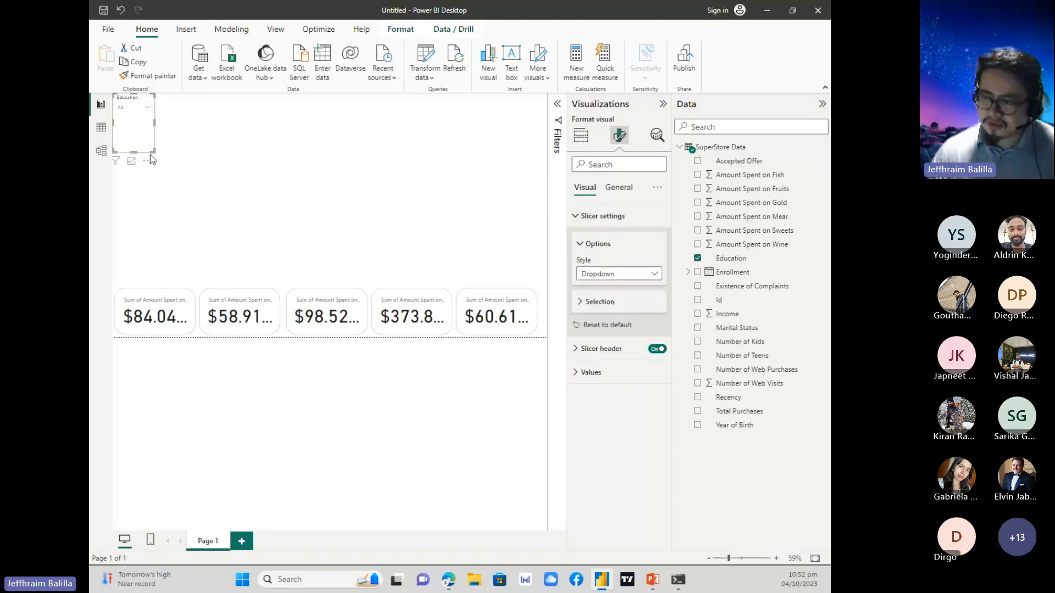
pyautogui.moveTo(155, 141); pyautogui.dragTo(163, 116)
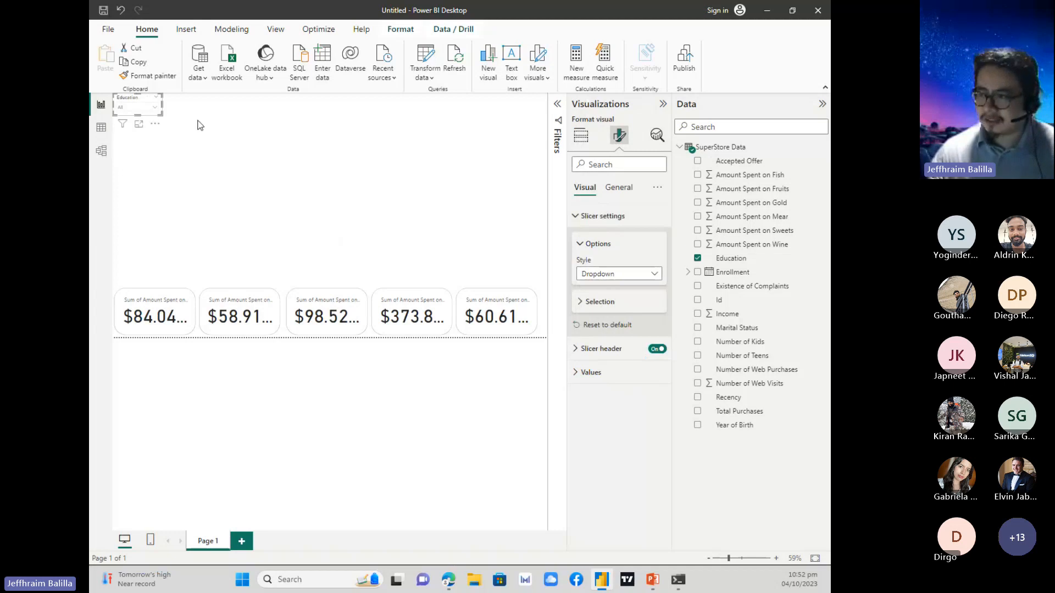
pyautogui.click(200, 125)
# Turn on the "Select all" option in the Education slicer's selection settings.
pyautogui.click(136, 103)
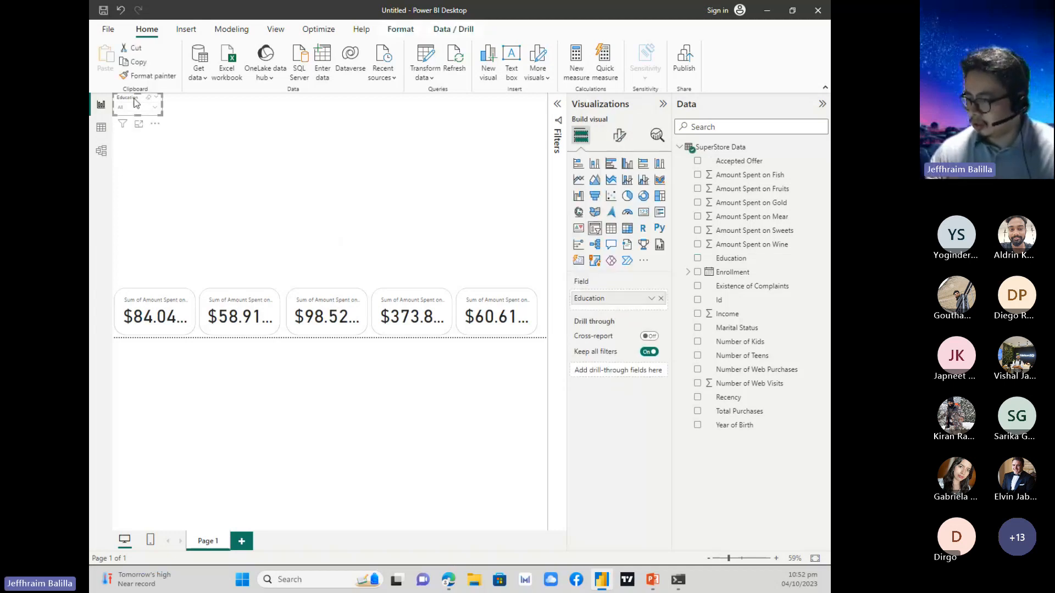
pyautogui.click(619, 135)
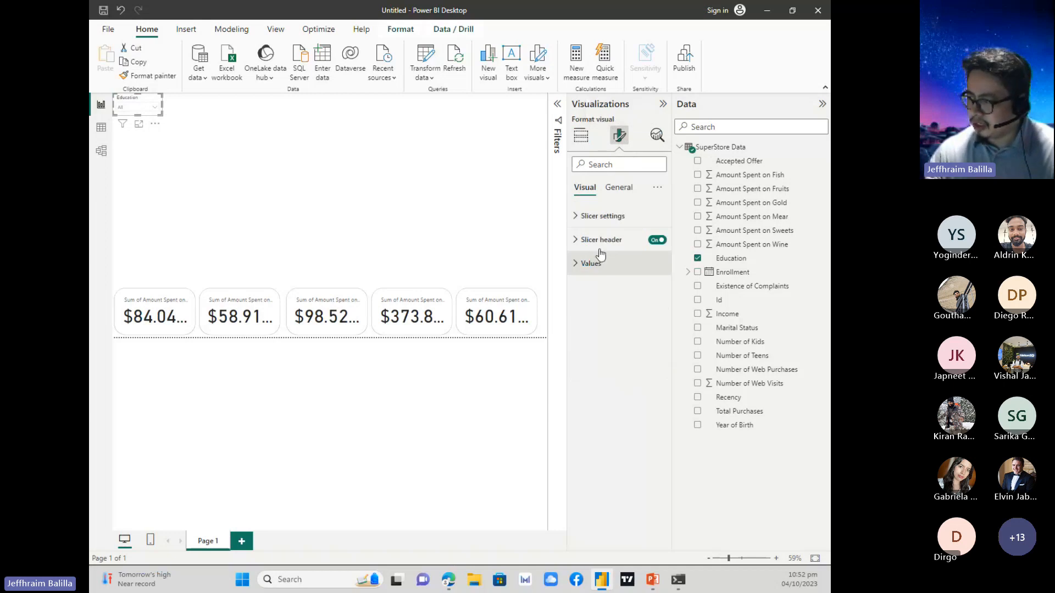
pyautogui.click(619, 189)
pyautogui.click(585, 188)
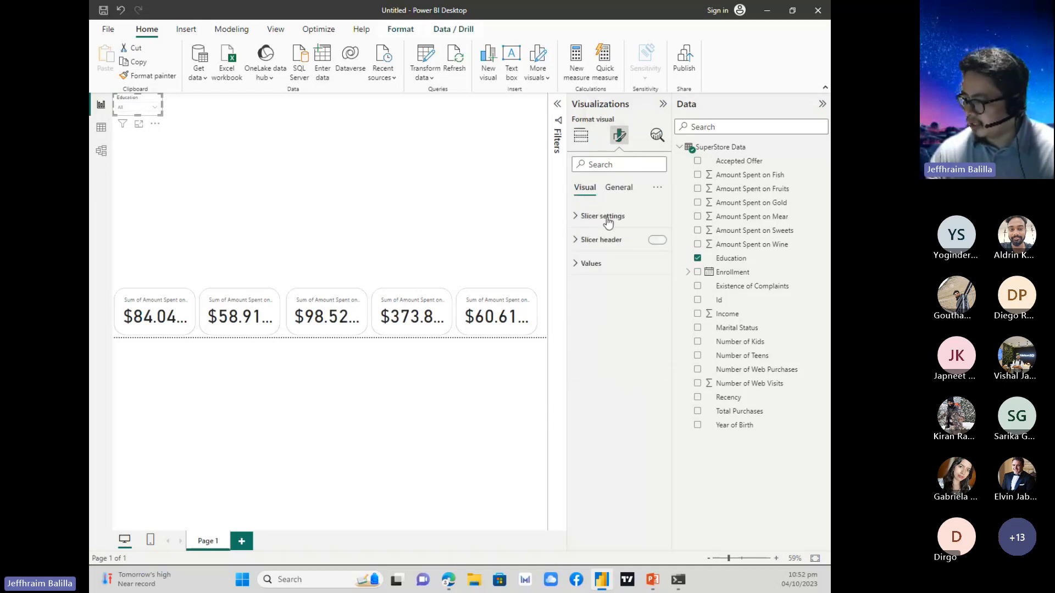
pyautogui.click(591, 263)
pyautogui.click(585, 260)
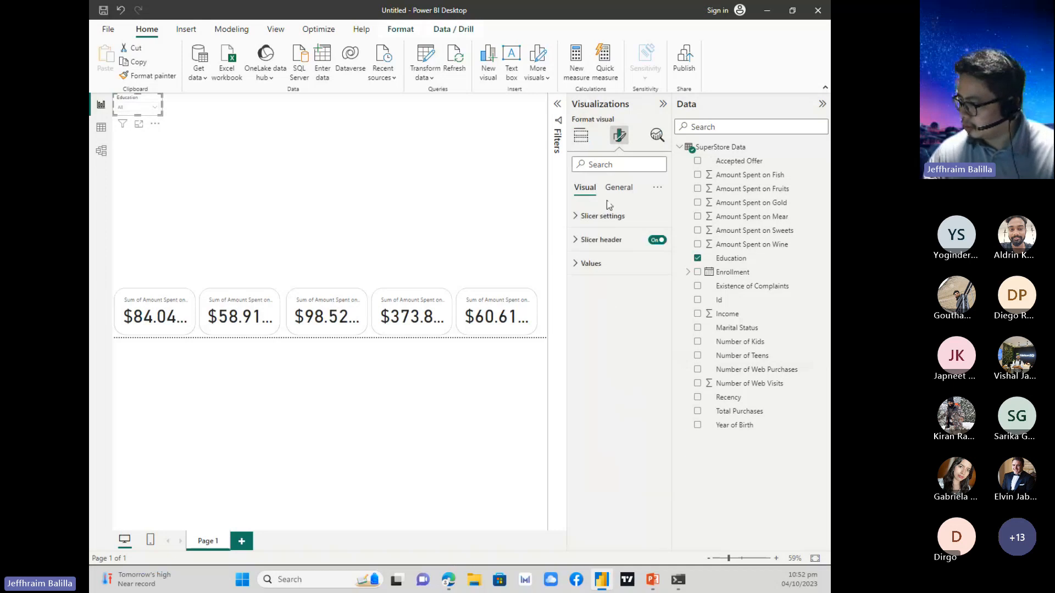
pyautogui.click(602, 216)
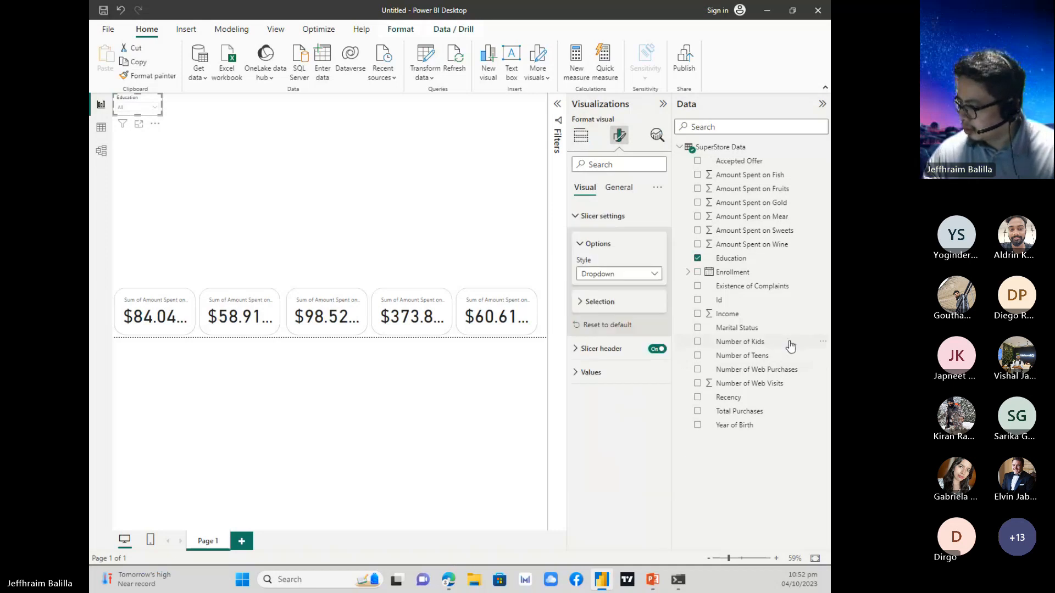
pyautogui.click(594, 302)
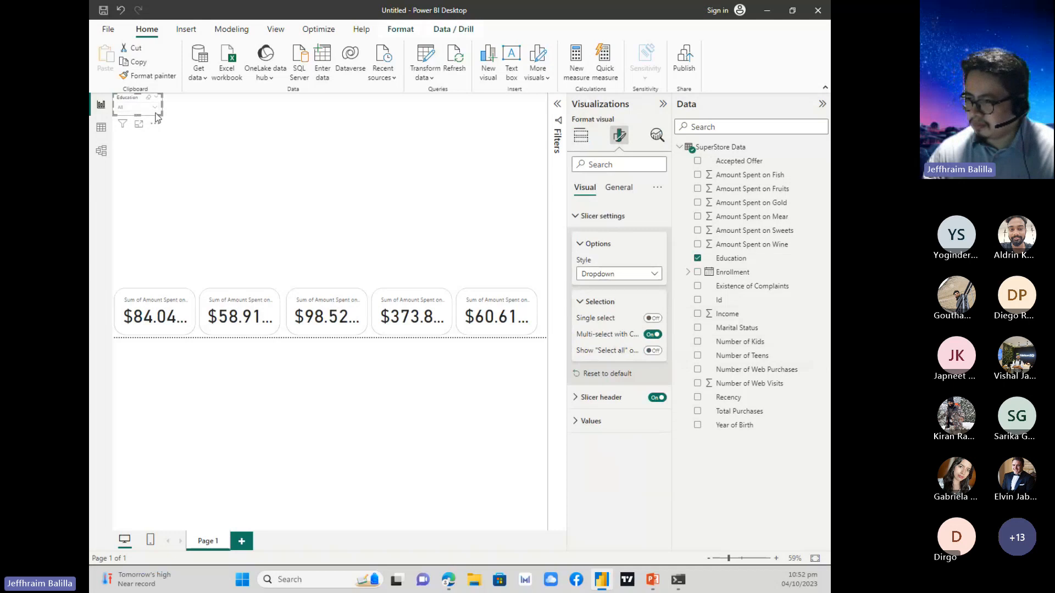
pyautogui.moveTo(160, 116); pyautogui.dragTo(162, 117)
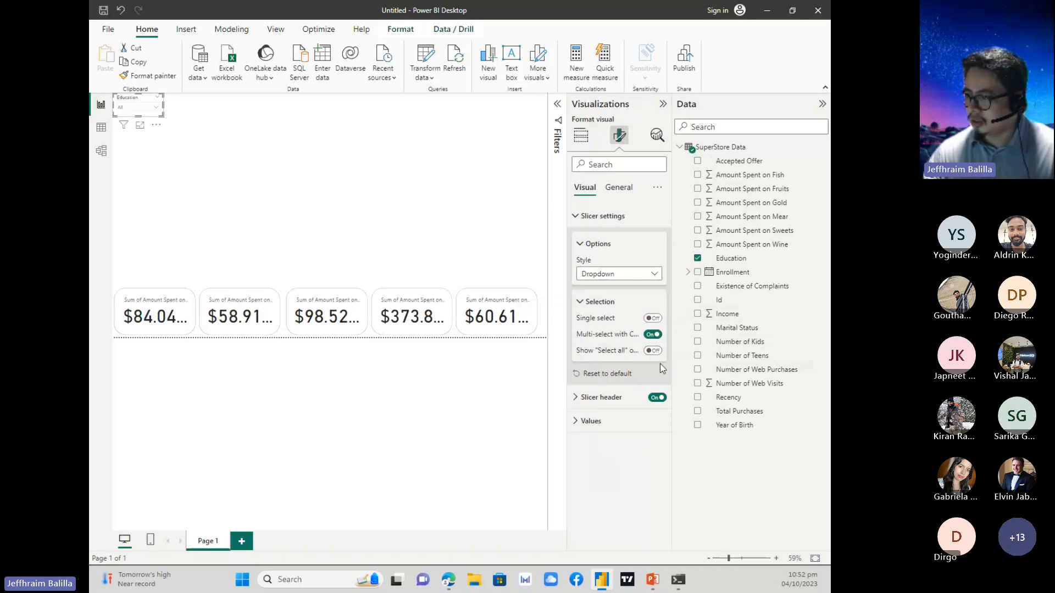
pyautogui.click(157, 111)
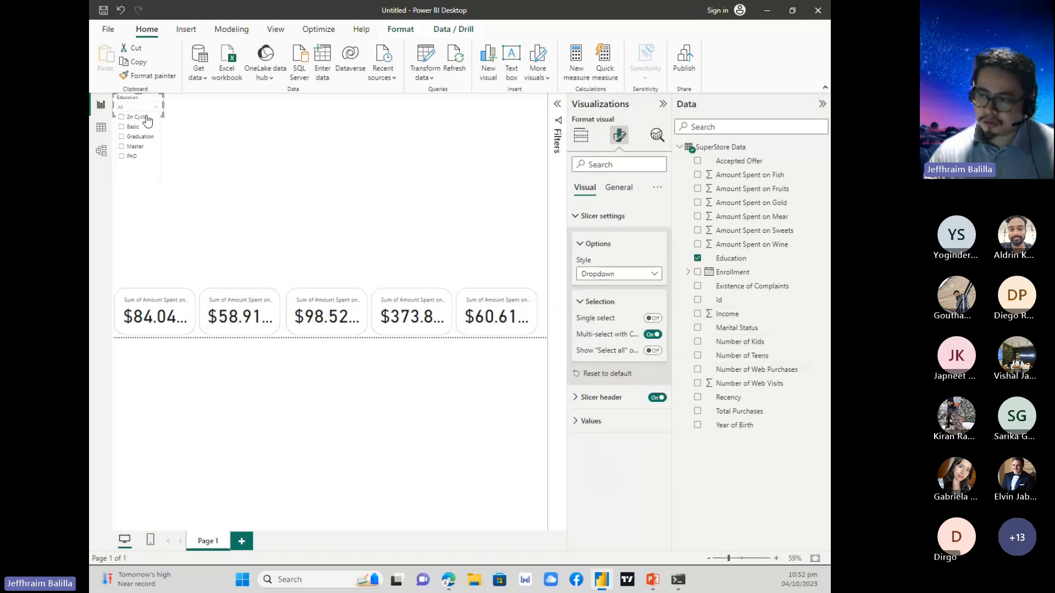
pyautogui.click(659, 352)
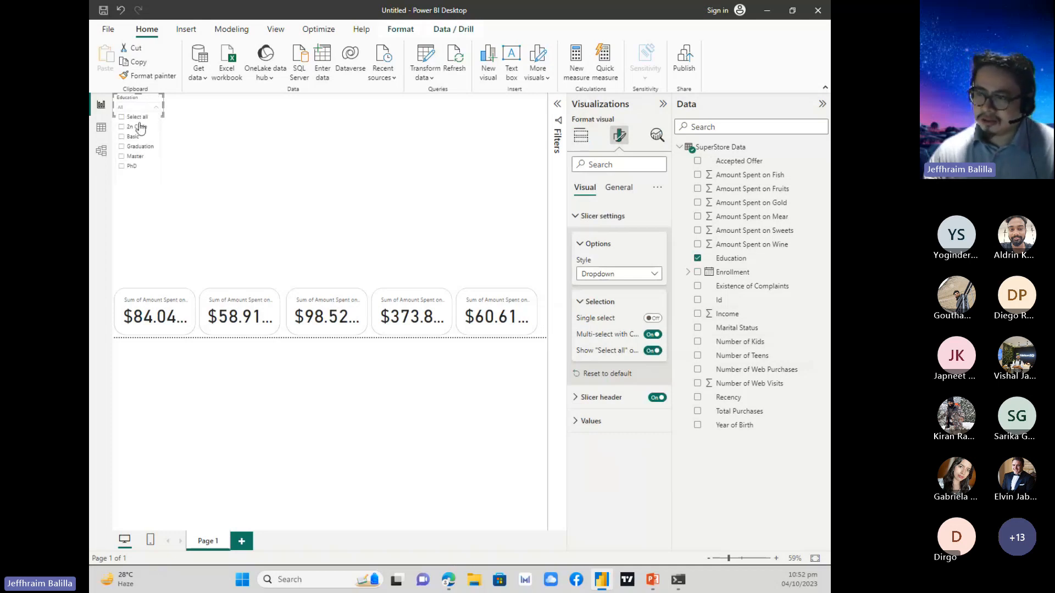
# Test the Education dropdown by selecting all, excluding 2n Cycle and Basic, and clearing the selection.
pyautogui.click(124, 117)
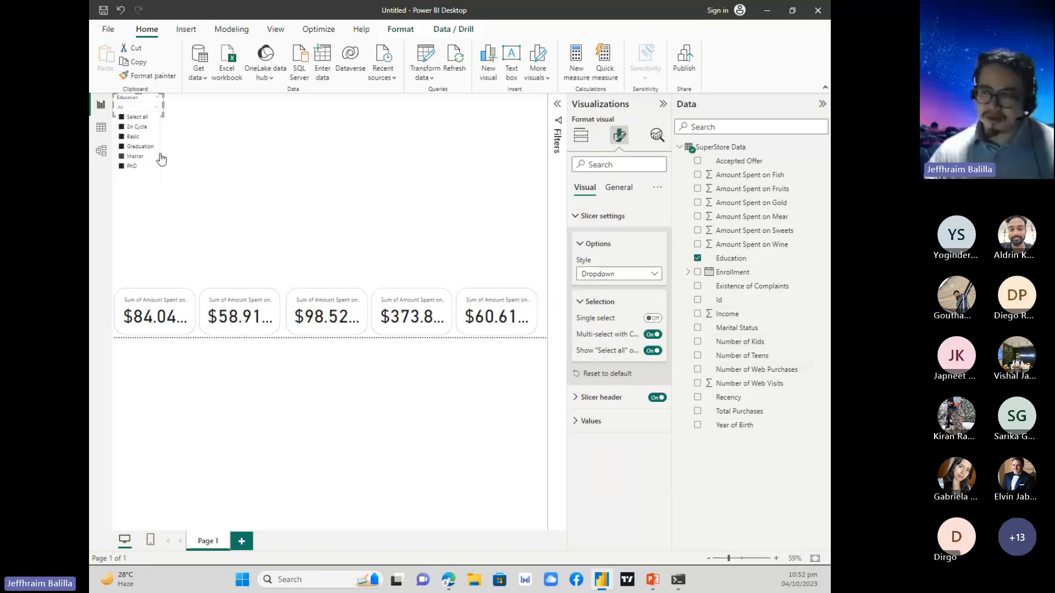
pyautogui.click(122, 127)
pyautogui.click(121, 137)
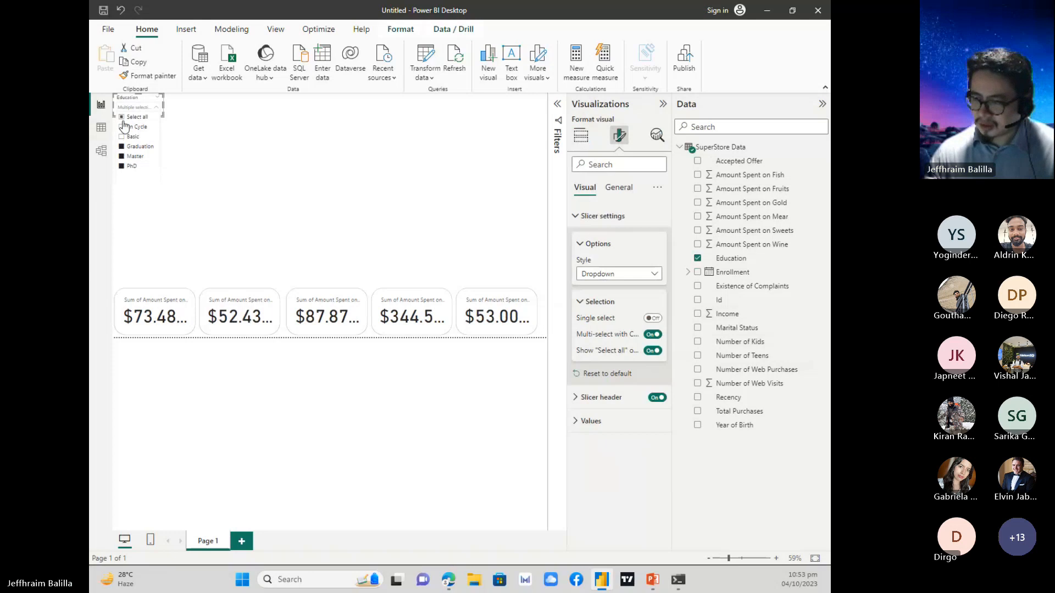
pyautogui.click(122, 118)
pyautogui.click(183, 124)
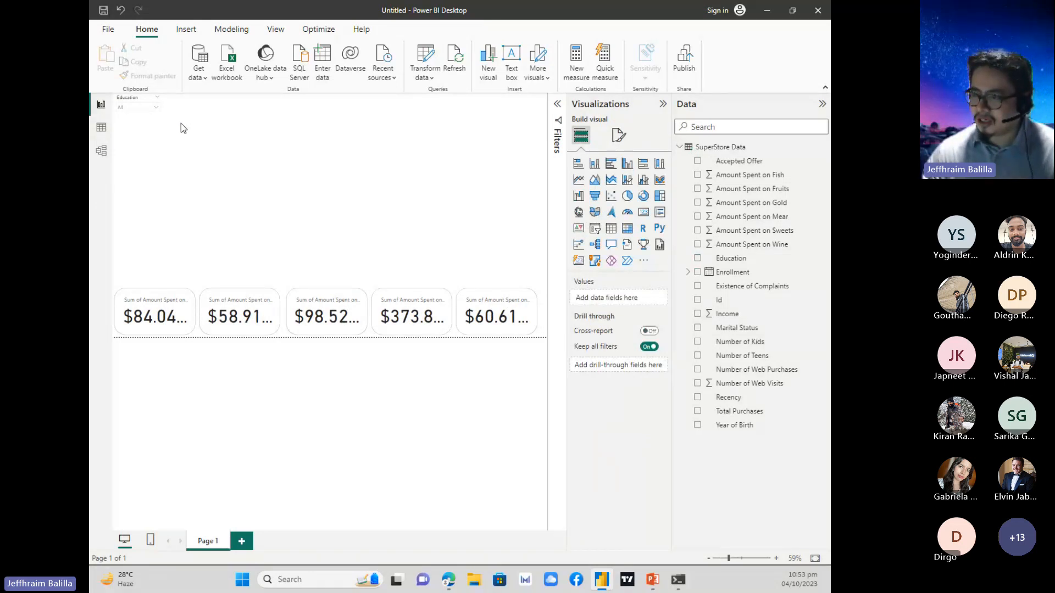
pyautogui.click(156, 107)
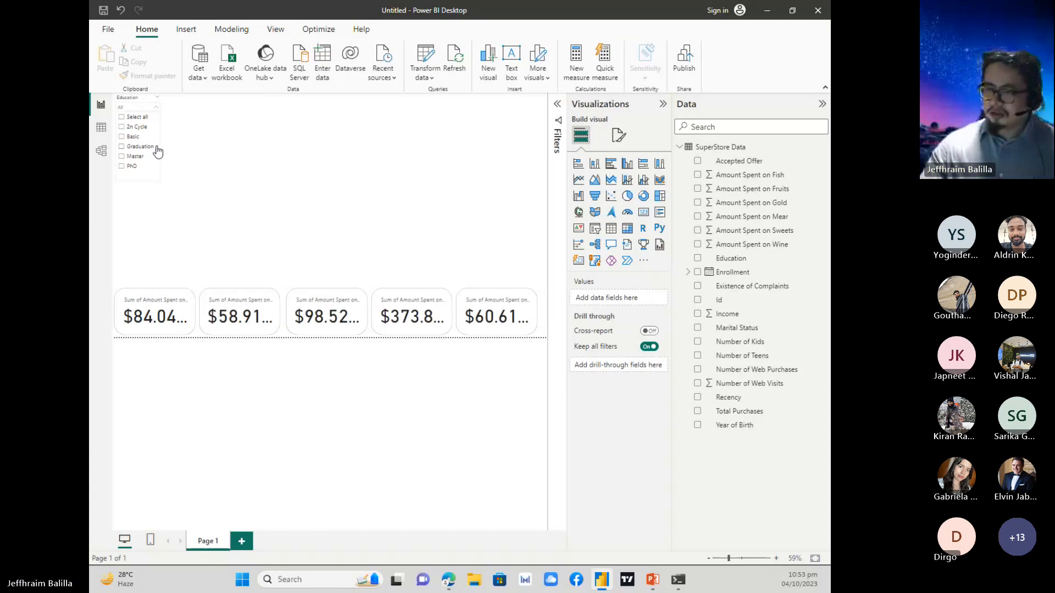
pyautogui.click(220, 159)
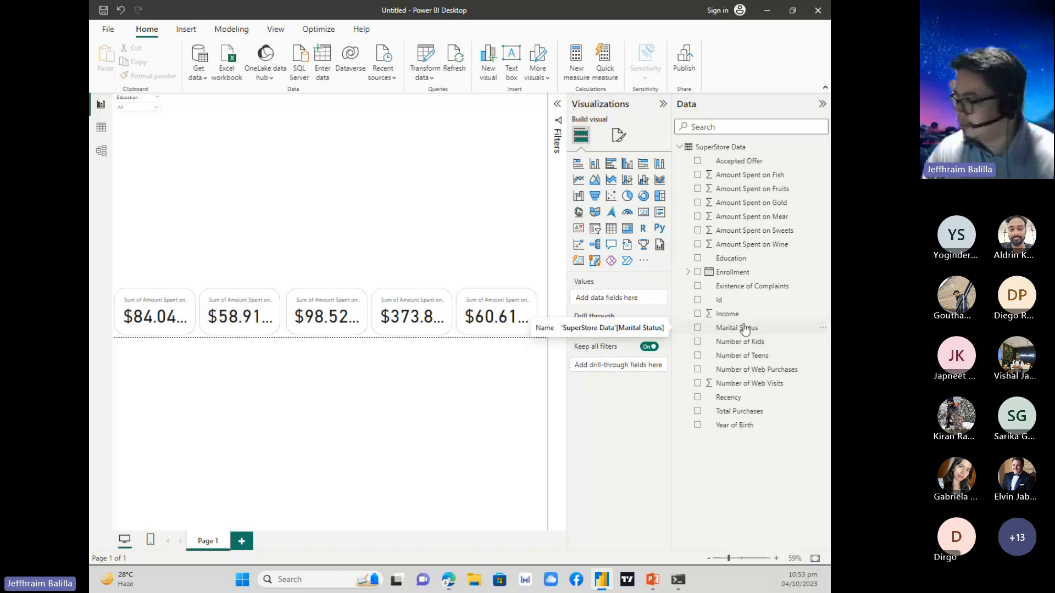
pyautogui.click(768, 12)
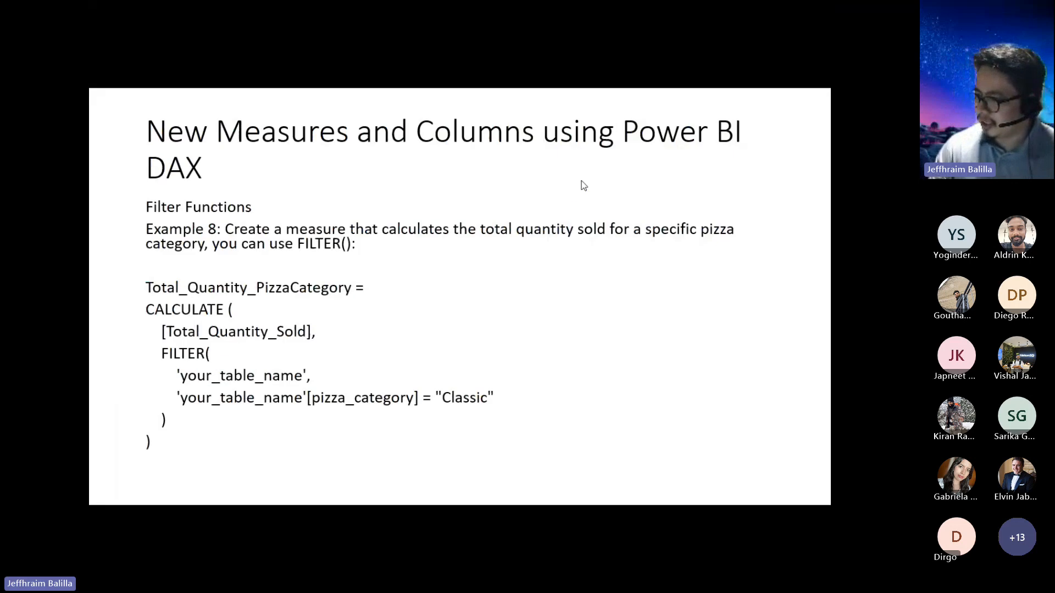
pyautogui.press('Right')
pyautogui.press('Right')
pyautogui.press('Right')
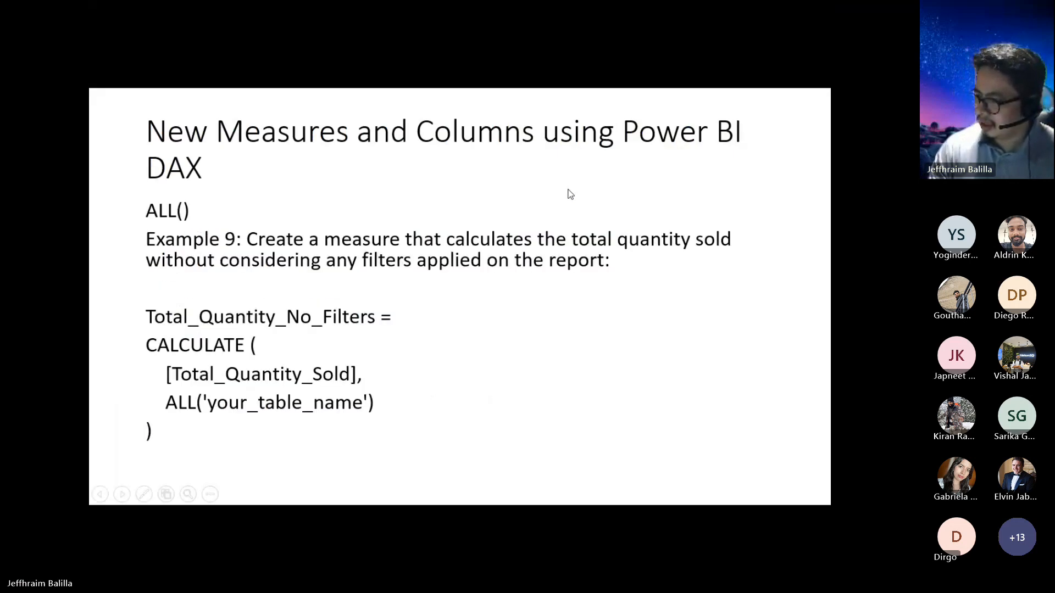
pyautogui.press('Right')
pyautogui.press('Right')
pyautogui.press('Right')
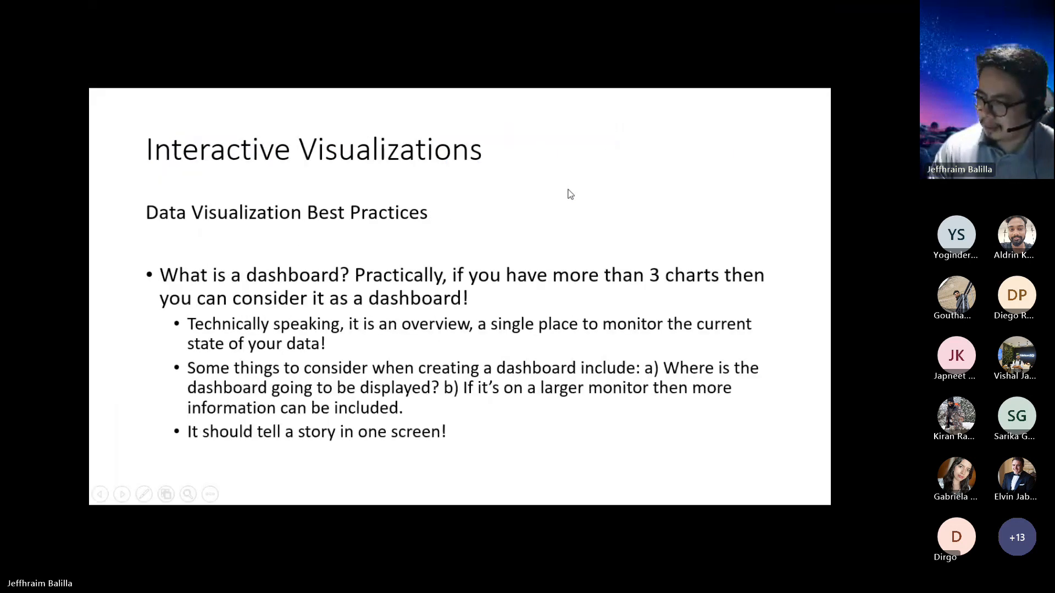
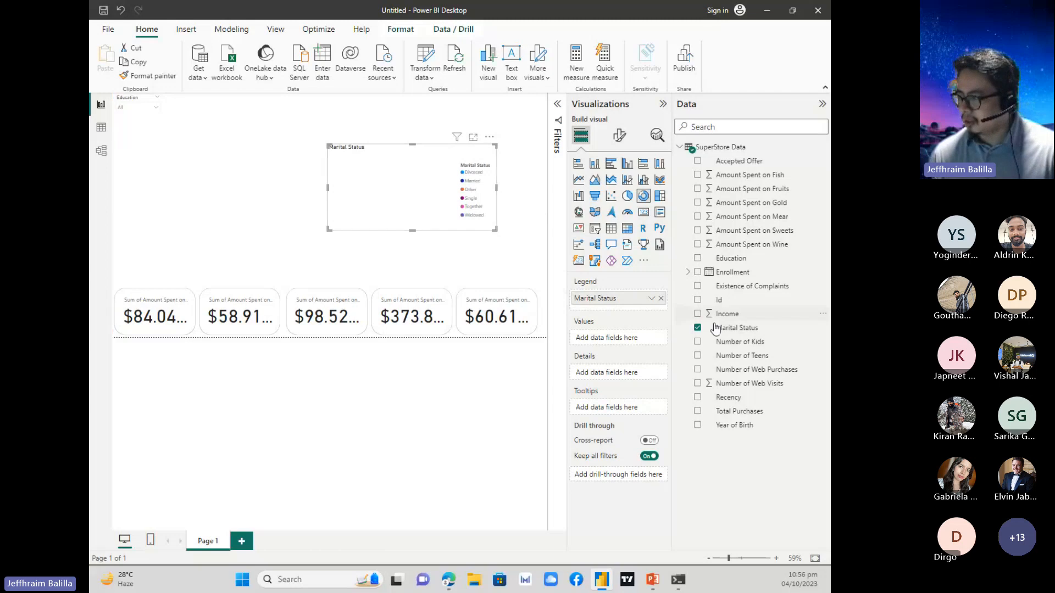
# Plot the count of Marital Status in the donut chart and arrange it, enlarged, in the page's upper-right corner.
pyautogui.moveTo(714, 328); pyautogui.dragTo(626, 338)
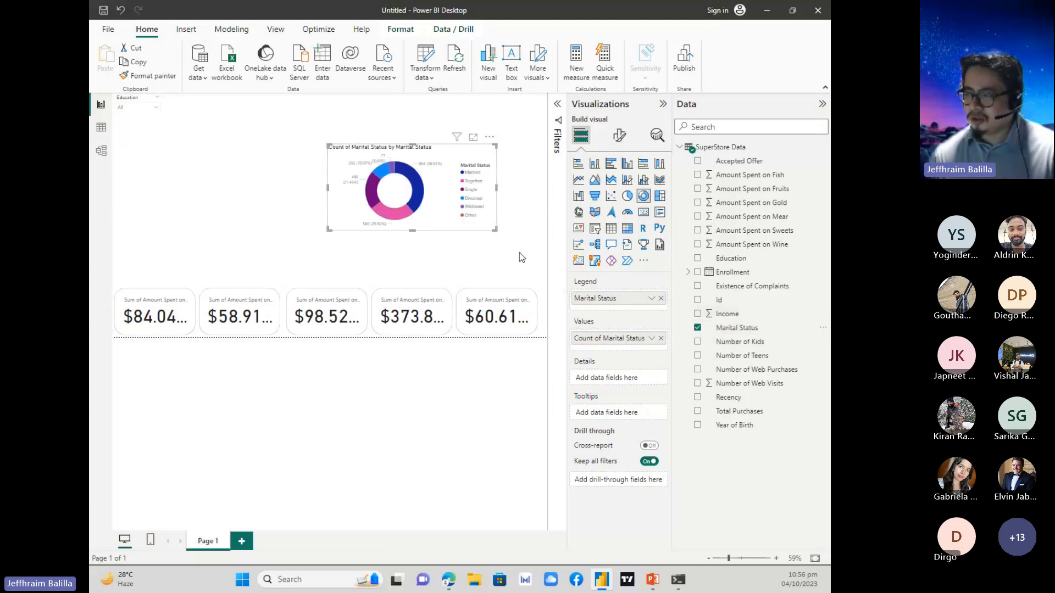
pyautogui.moveTo(496, 231); pyautogui.dragTo(525, 269)
pyautogui.moveTo(501, 160); pyautogui.dragTo(517, 154)
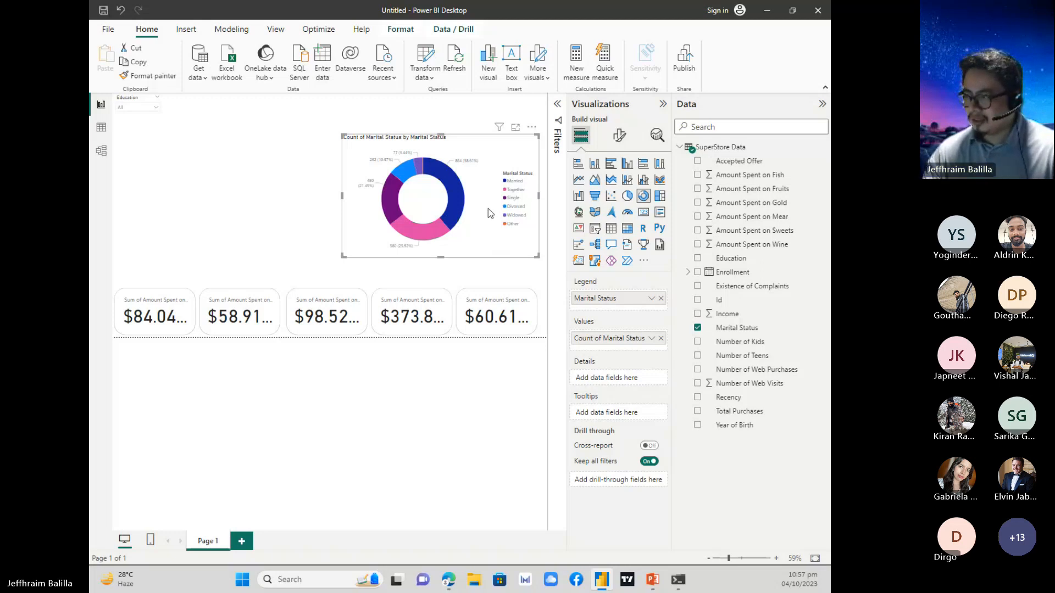
pyautogui.moveTo(490, 213); pyautogui.dragTo(490, 192)
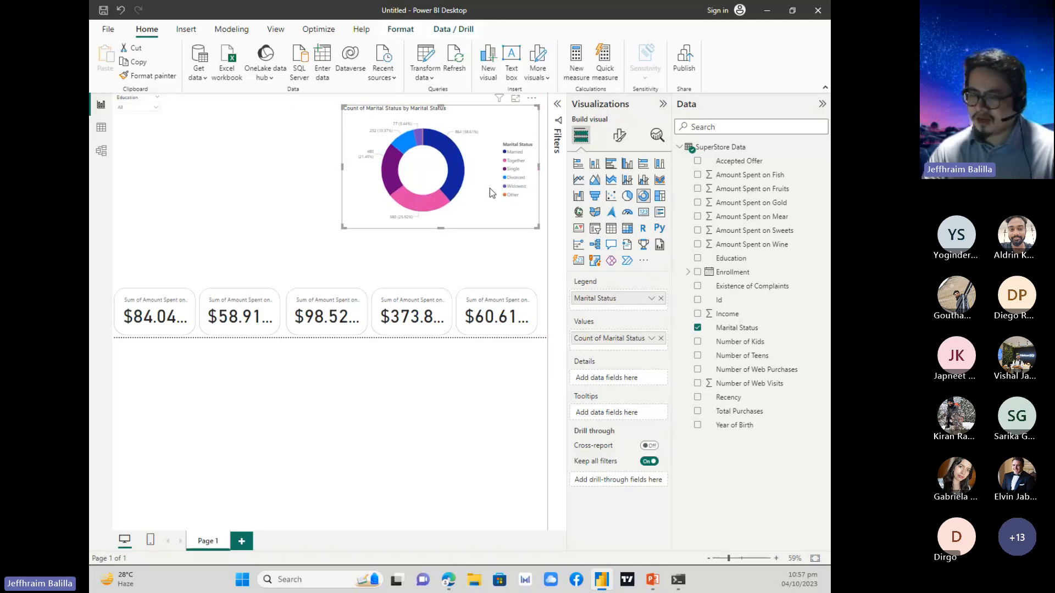
pyautogui.moveTo(484, 193); pyautogui.dragTo(493, 184)
pyautogui.moveTo(351, 215); pyautogui.dragTo(371, 213)
pyautogui.click(340, 213)
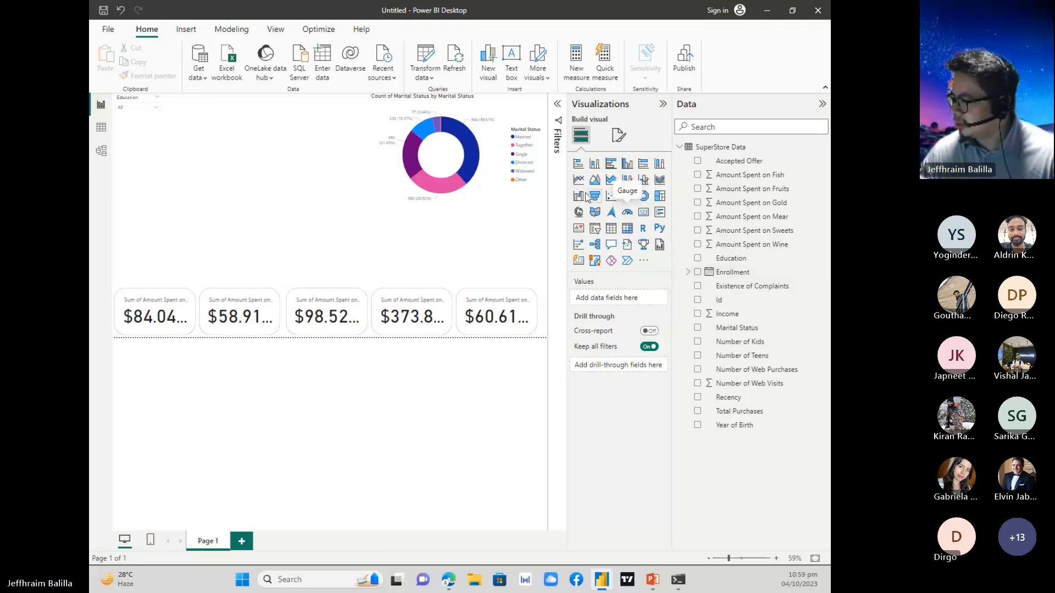
# Add a line chart showing the count of Total Purchases over the Enrollment date hierarchy.
pyautogui.click(578, 179)
pyautogui.moveTo(151, 253); pyautogui.dragTo(340, 208)
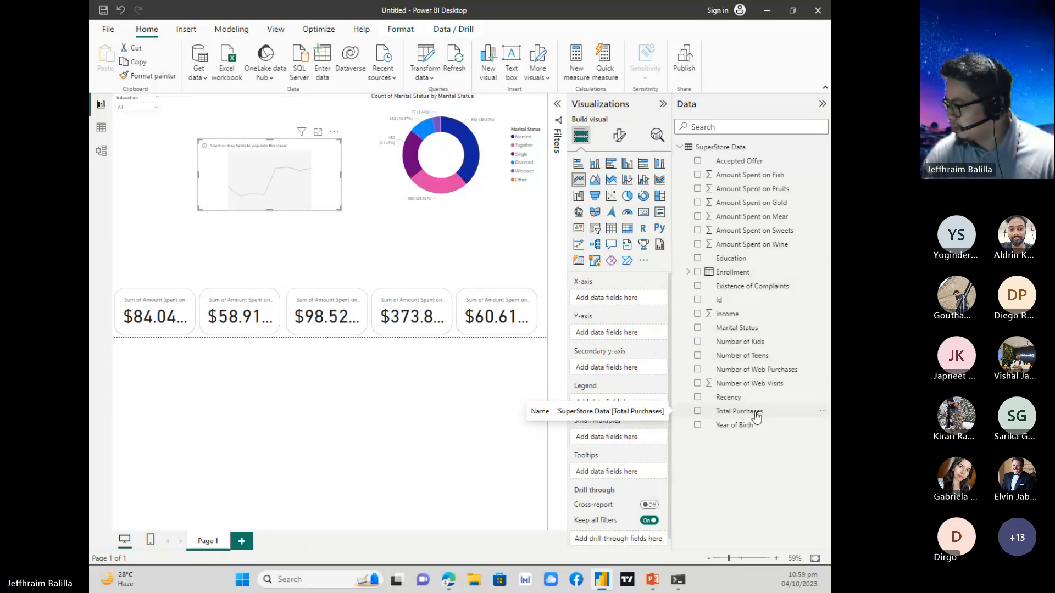
pyautogui.moveTo(747, 416); pyautogui.dragTo(626, 334)
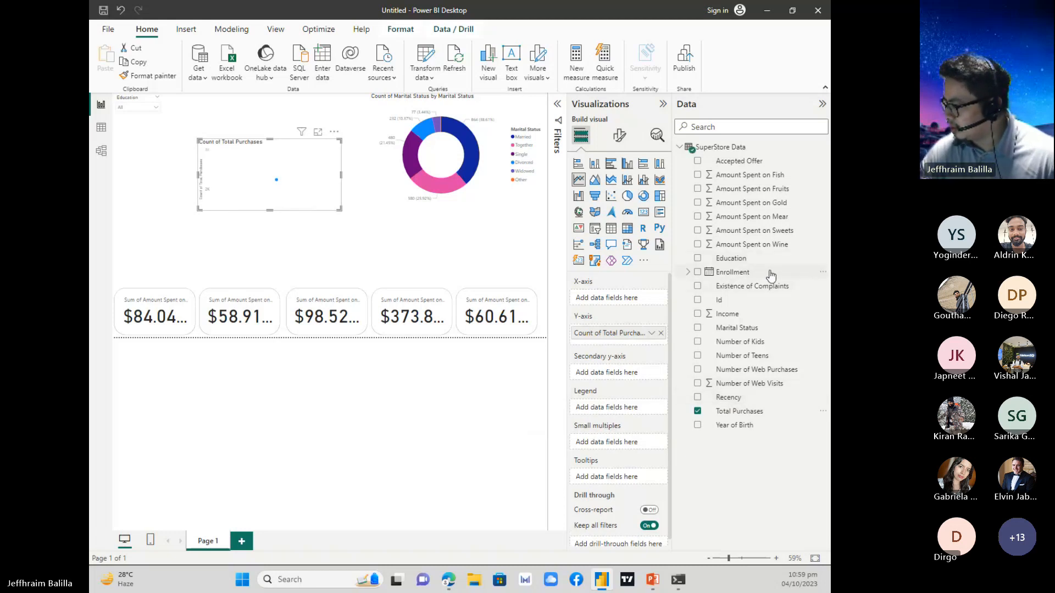
pyautogui.moveTo(768, 273); pyautogui.dragTo(625, 294)
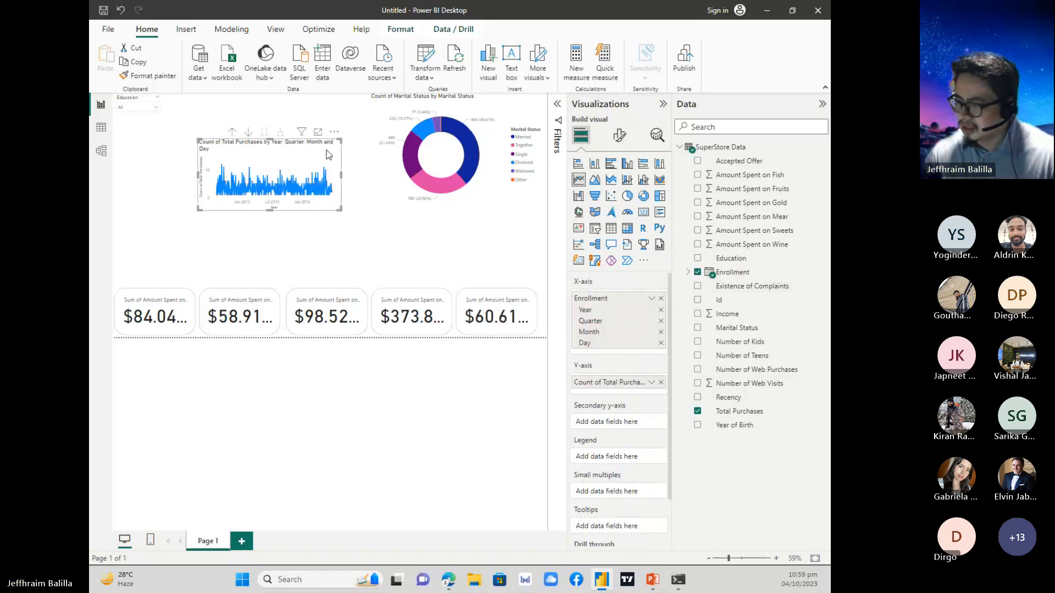
# Widen the Total Purchases line chart and fit it between the donut chart and the row of spending cards.
pyautogui.moveTo(328, 157); pyautogui.dragTo(315, 175)
pyautogui.moveTo(326, 229); pyautogui.dragTo(513, 261)
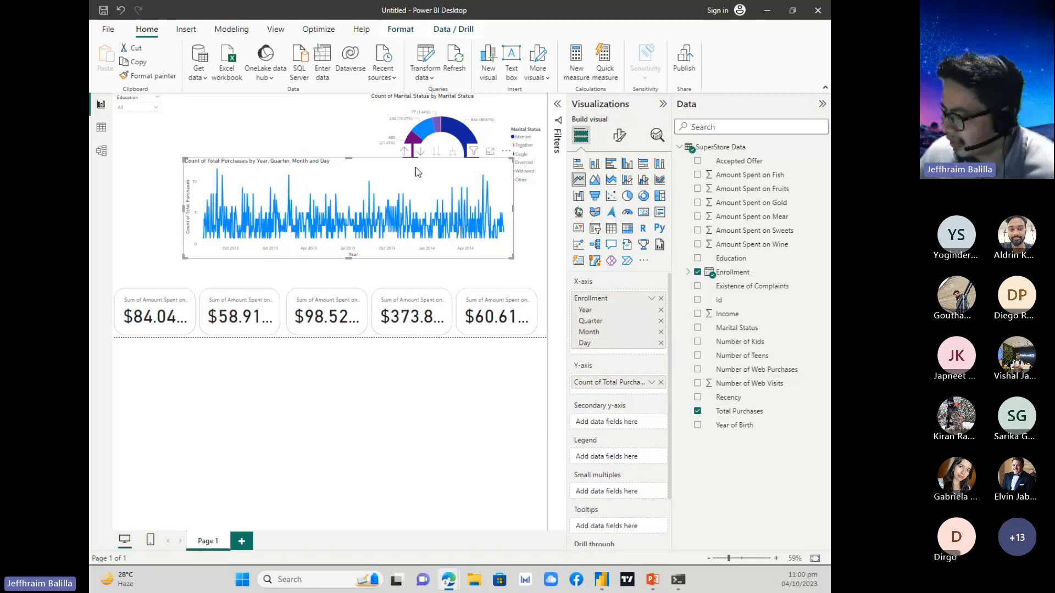
pyautogui.moveTo(415, 167); pyautogui.dragTo(449, 202)
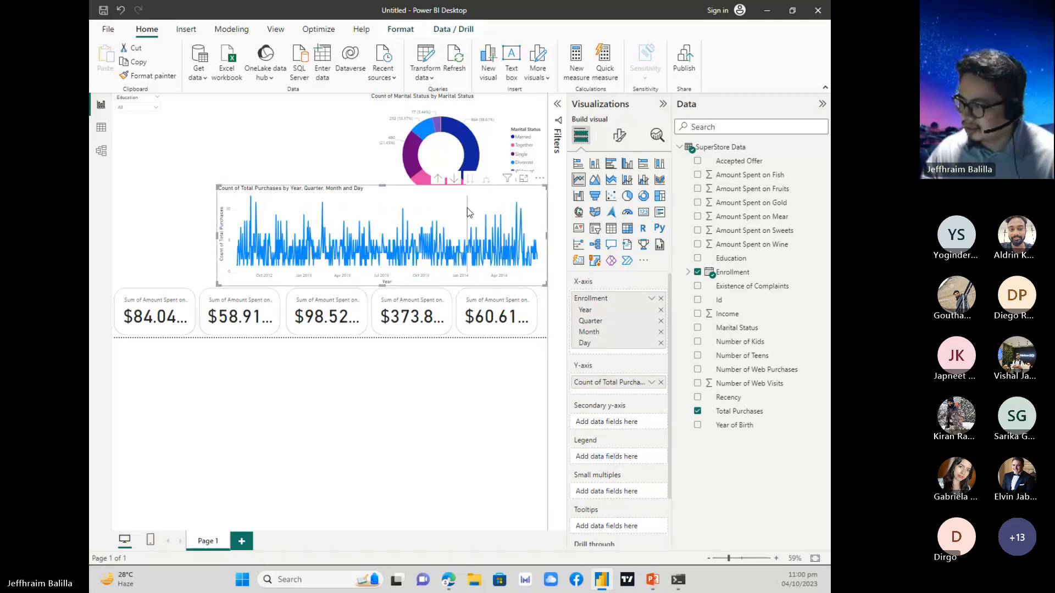
pyautogui.moveTo(546, 186); pyautogui.dragTo(540, 209)
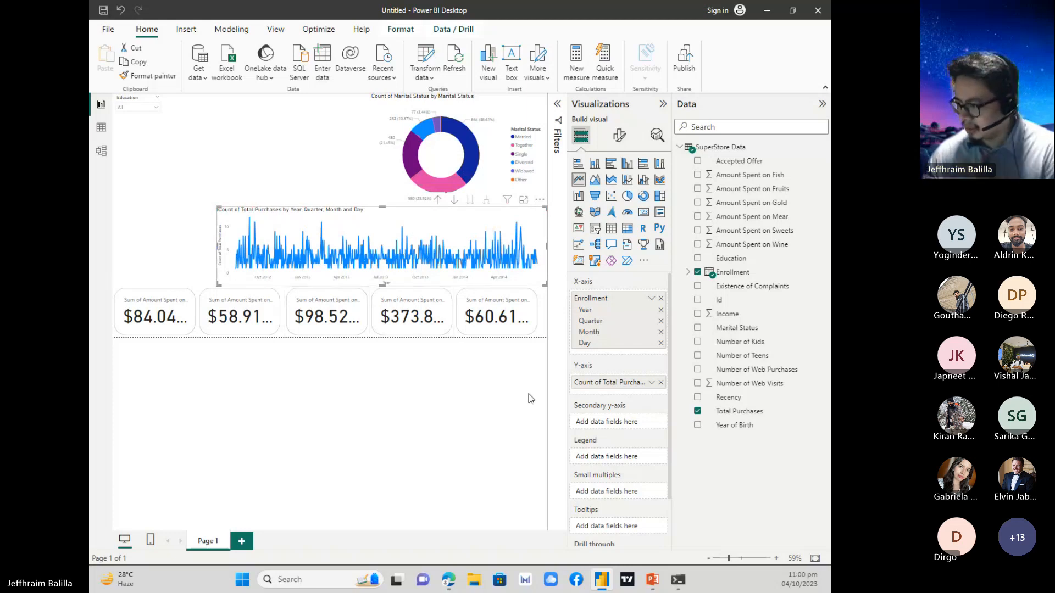
# Remove the Day level from the line chart's Enrollment axis and inspect the monthly data points.
pyautogui.click(660, 344)
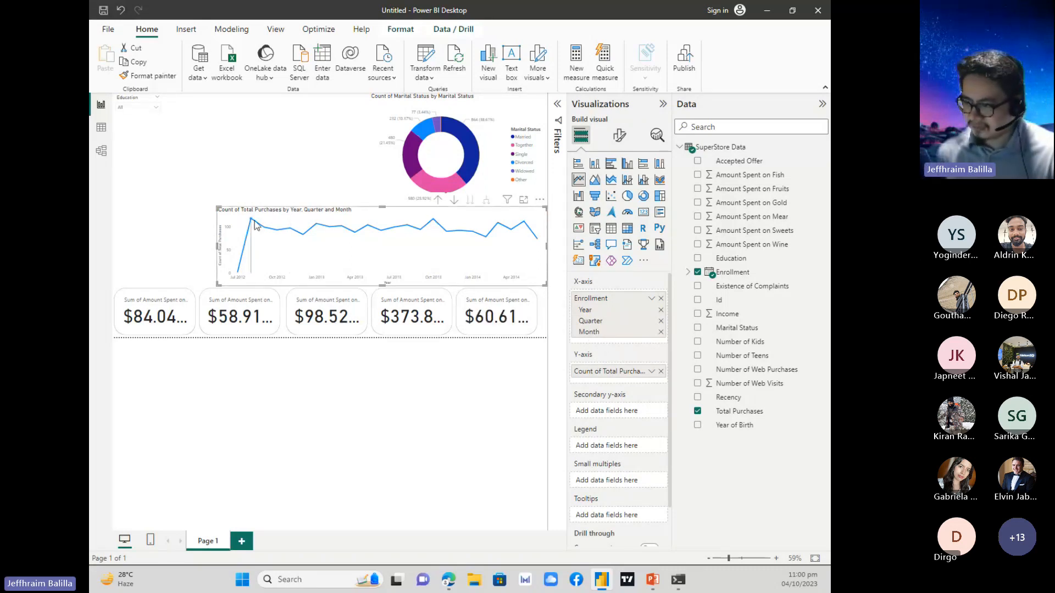
pyautogui.moveTo(252, 219)
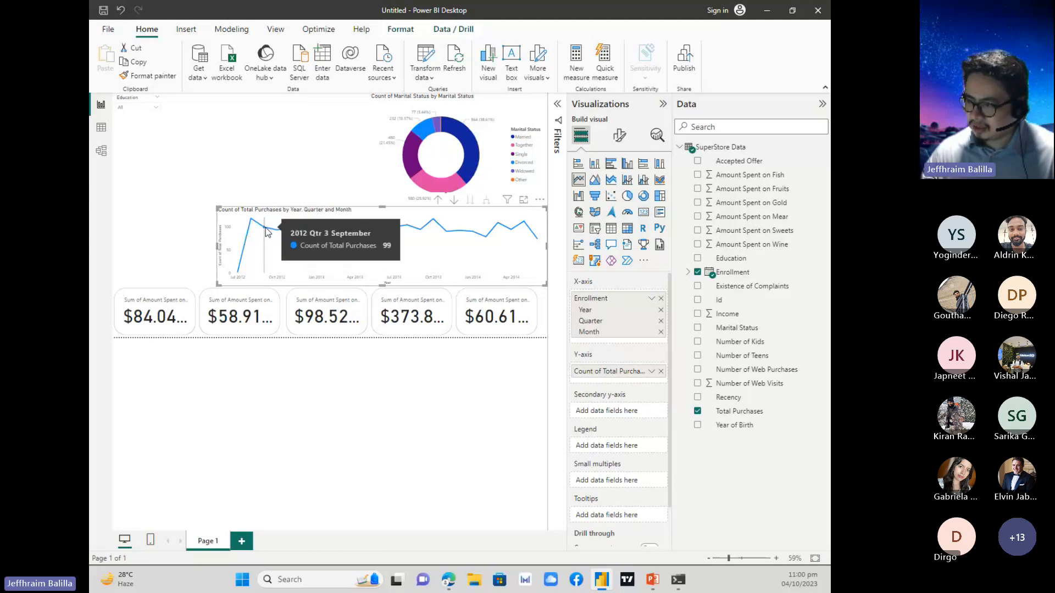
pyautogui.moveTo(301, 250)
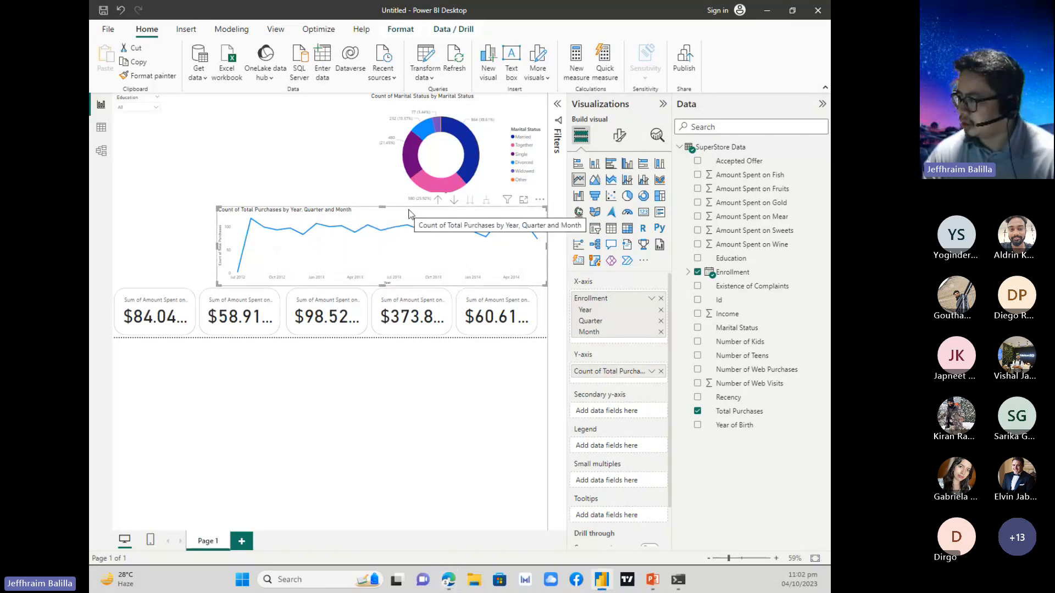
# Turn on the zoom slider for the Total Purchases line chart and try its horizontal and vertical handles.
pyautogui.click(618, 140)
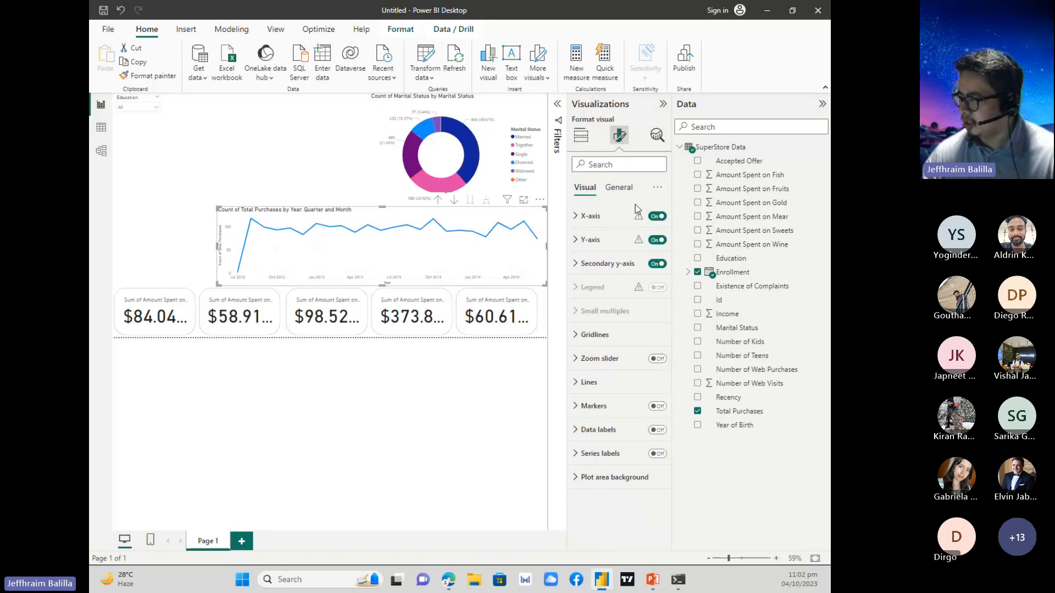
pyautogui.click(656, 360)
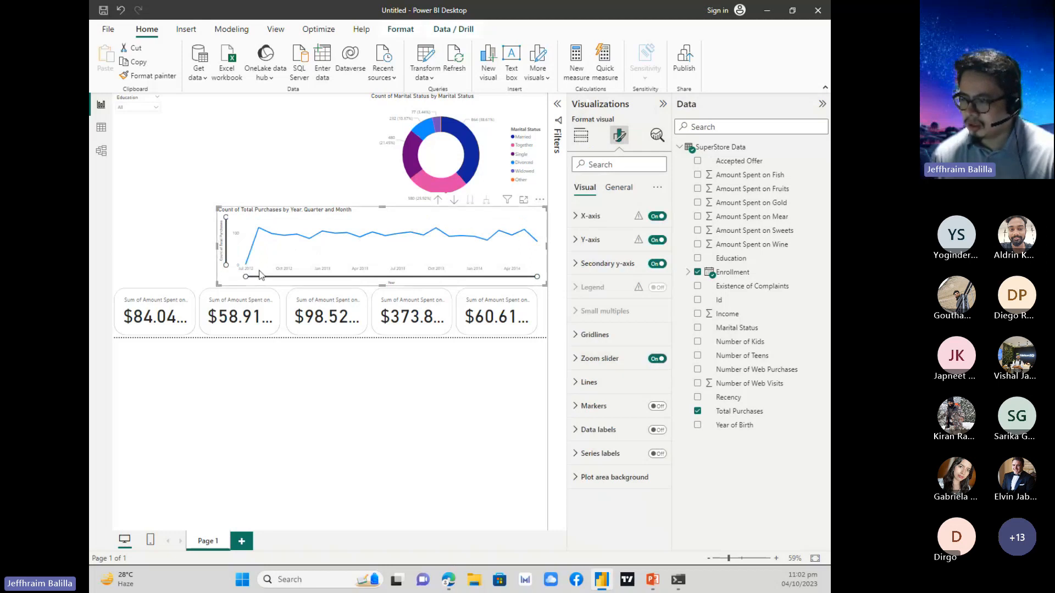
pyautogui.moveTo(249, 277)
pyautogui.mouseDown()
pyautogui.moveTo(476, 275)
pyautogui.moveTo(245, 276)
pyautogui.mouseUp()
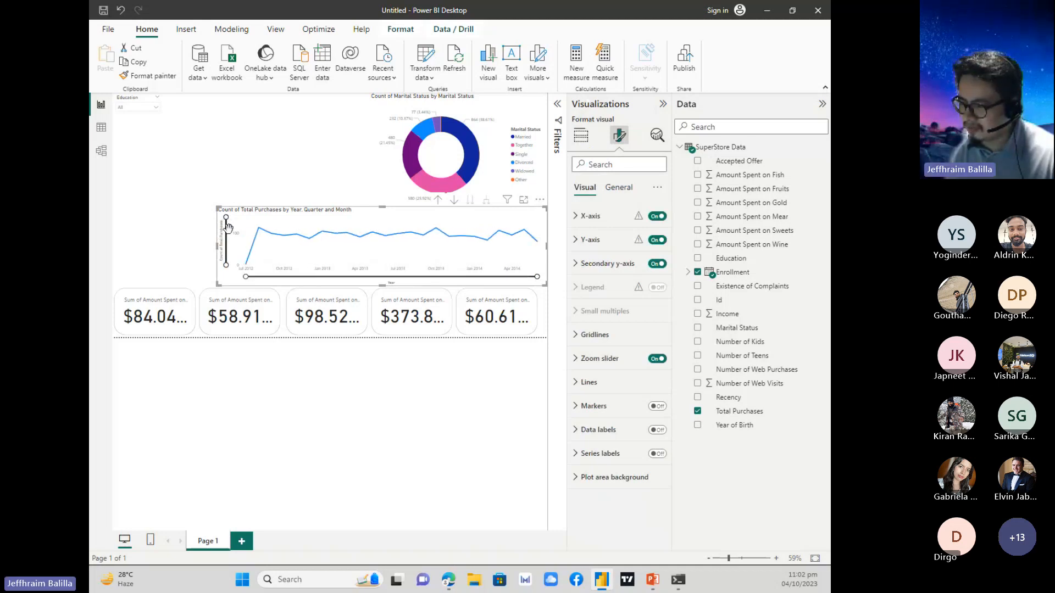
pyautogui.moveTo(225, 218)
pyautogui.mouseDown()
pyautogui.moveTo(231, 245)
pyautogui.moveTo(226, 219)
pyautogui.mouseUp()
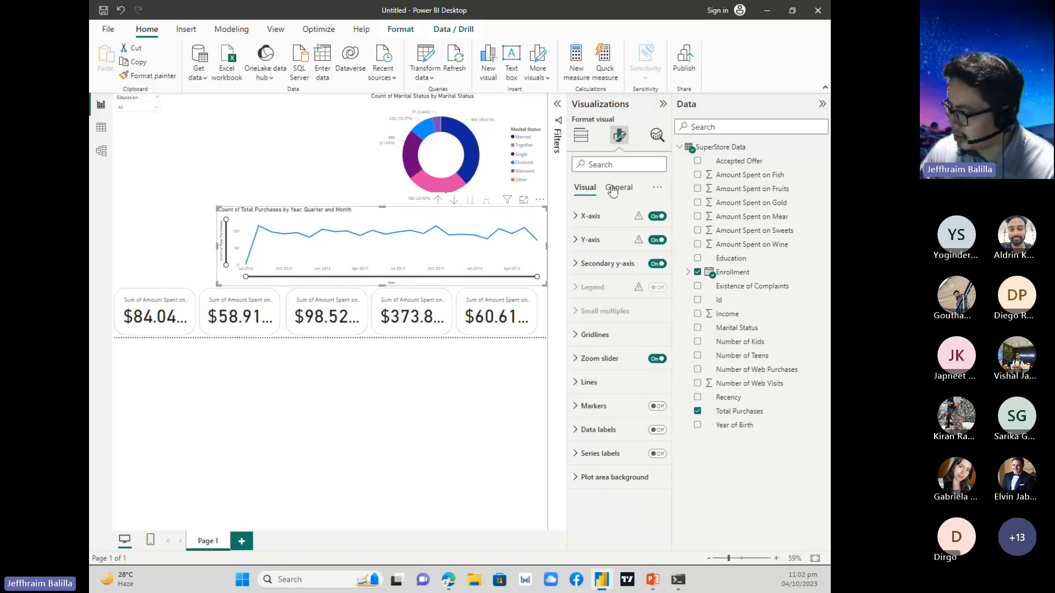
# Review the aggregation options for Total Purchases on the line chart's Y-axis, keeping Count, and deselect the chart.
pyautogui.click(581, 136)
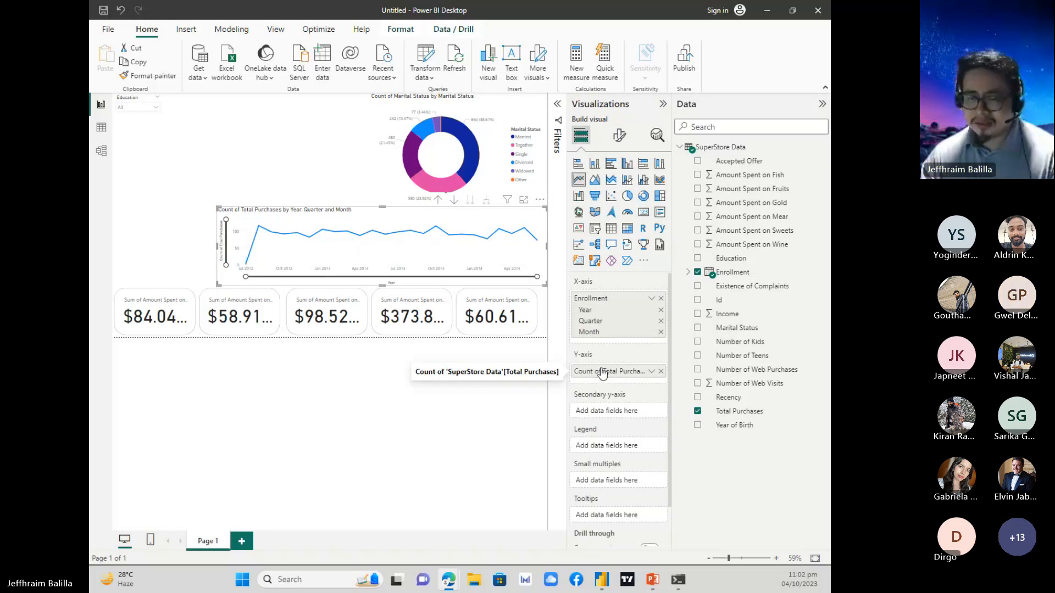
pyautogui.click(651, 373)
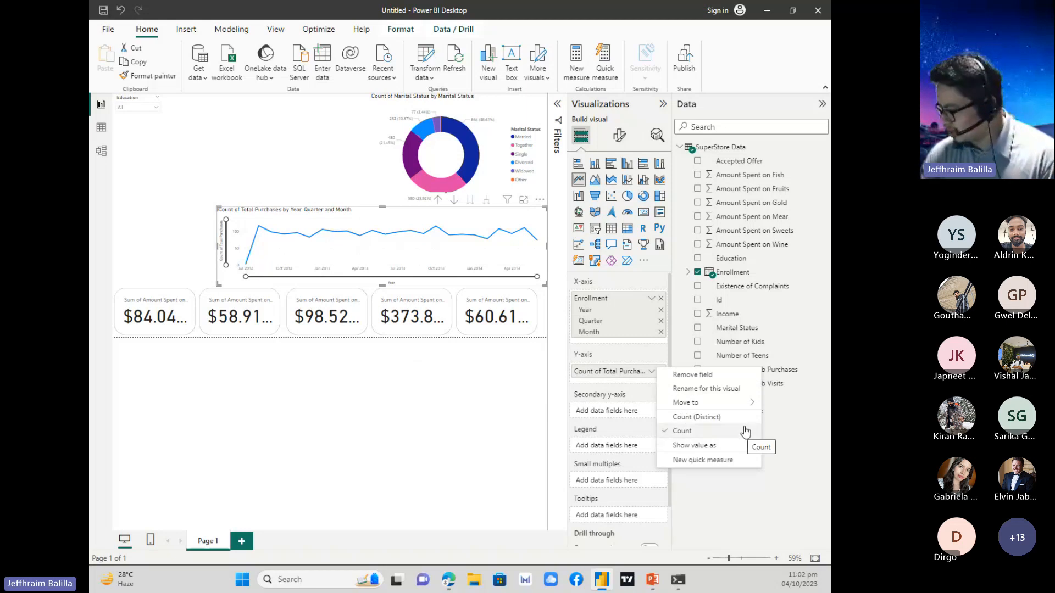
pyautogui.moveTo(752, 445)
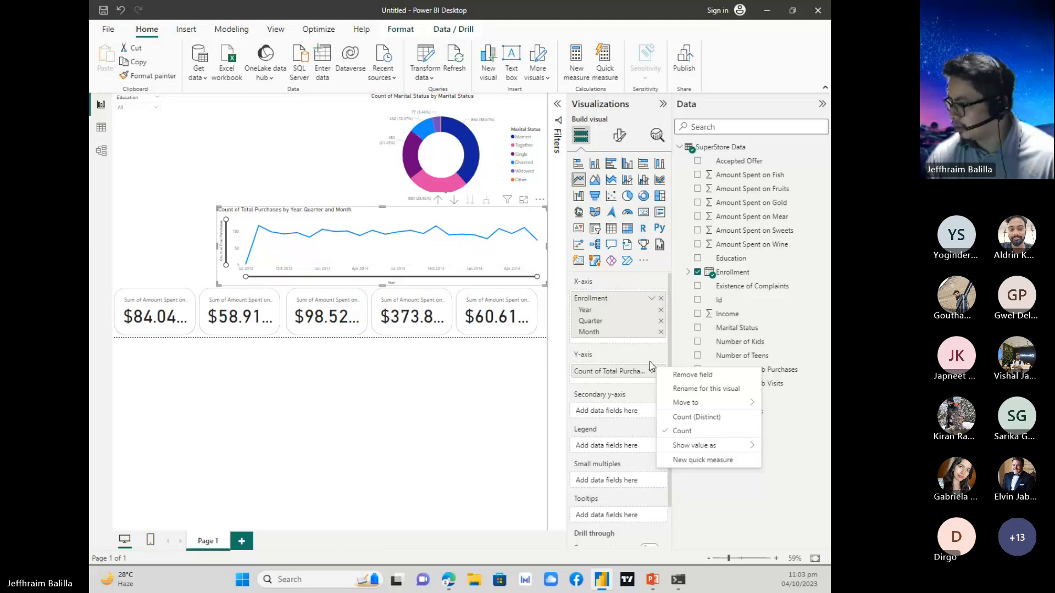
pyautogui.click(648, 360)
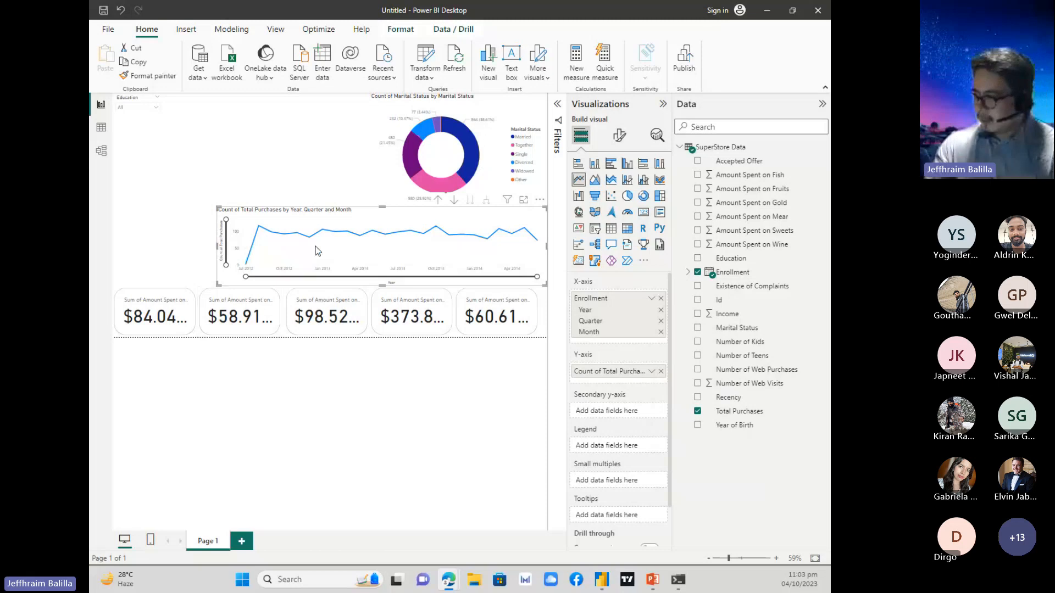
pyautogui.click(324, 166)
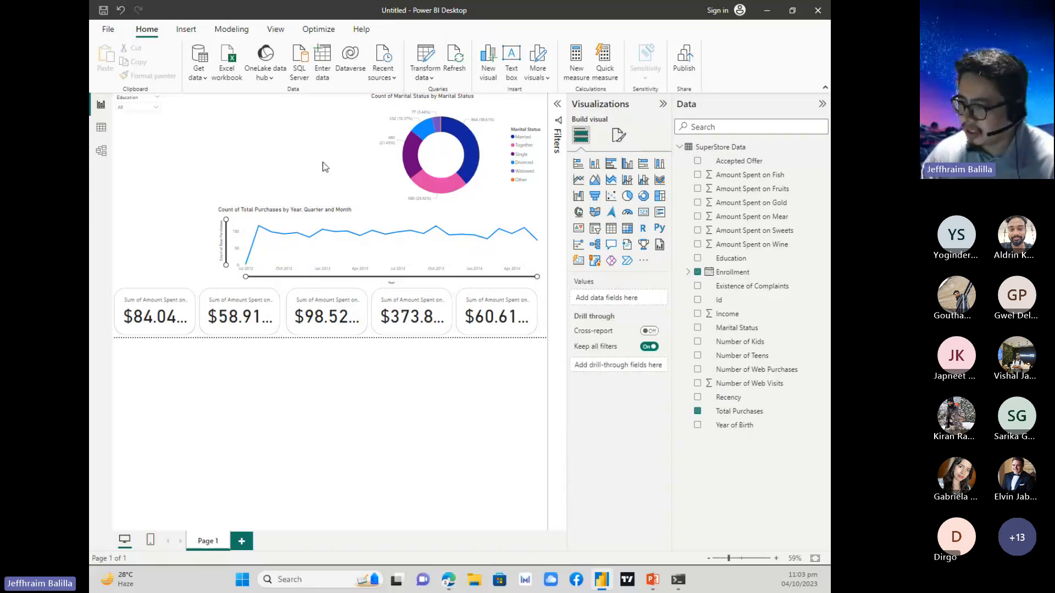
# Test the Education dropdown on all visuals with Basic, Graduation, Master and PhD, ending on Graduation.
pyautogui.click(137, 110)
pyautogui.click(131, 139)
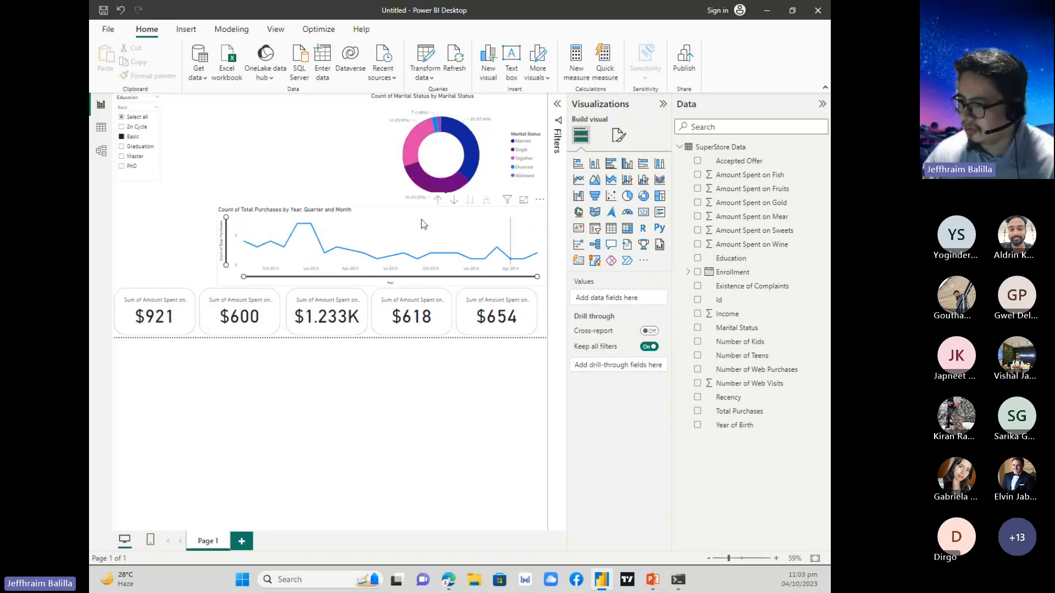
pyautogui.click(133, 148)
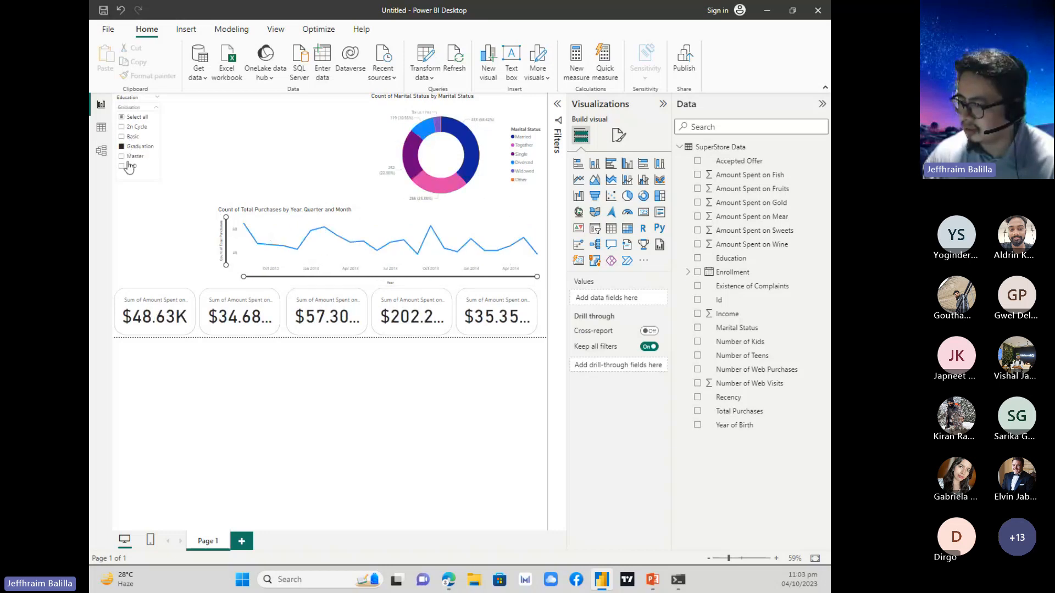
pyautogui.click(130, 158)
pyautogui.click(130, 167)
pyautogui.click(154, 147)
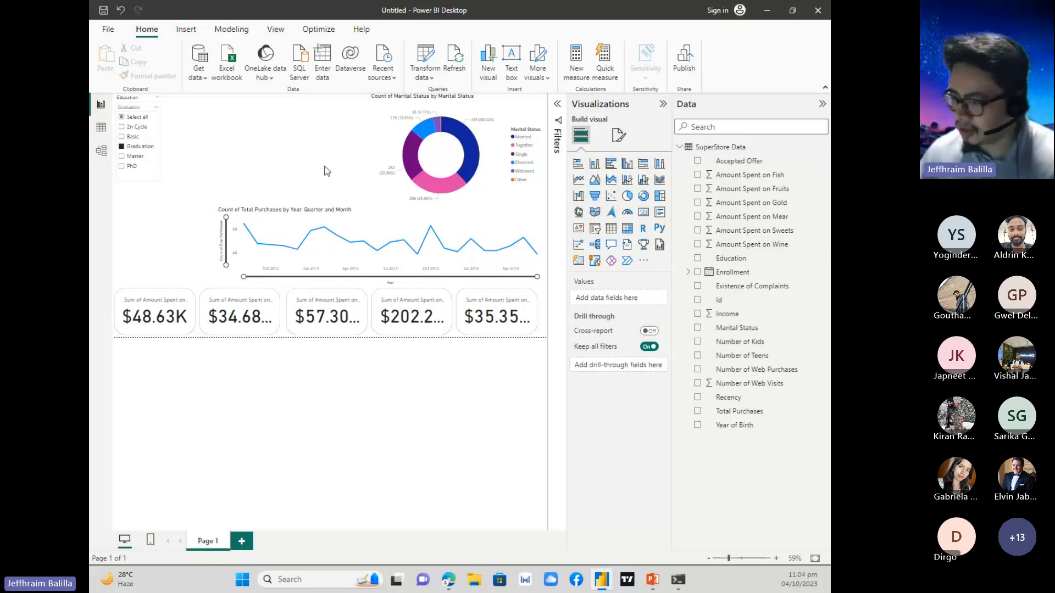
# Open the recent report Super Store Transformed.pbix and collapse the Visualizations and Data panes to enlarge the dashboard.
pyautogui.click(109, 30)
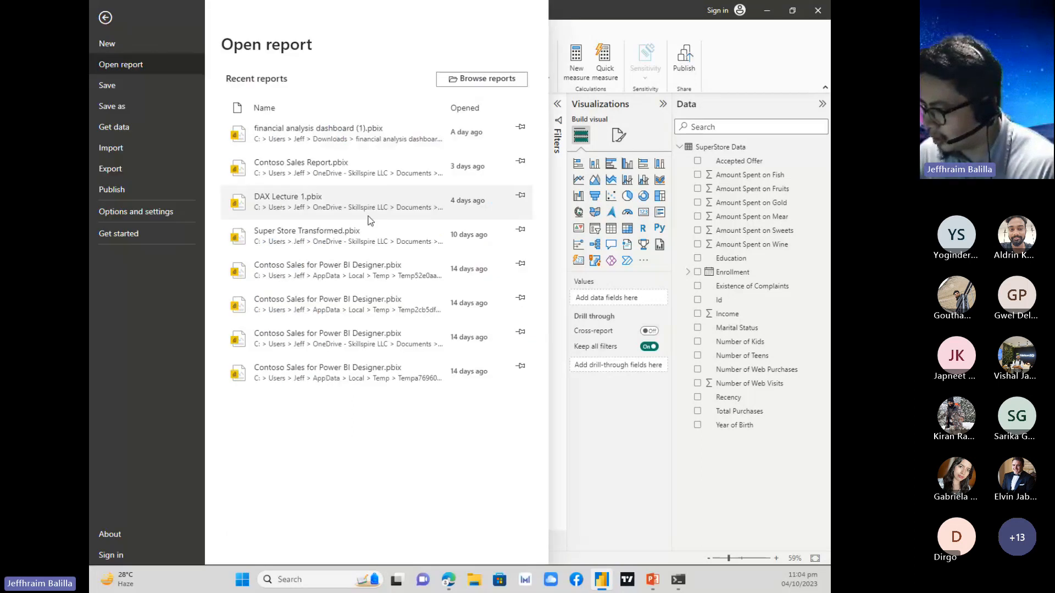
pyautogui.click(378, 234)
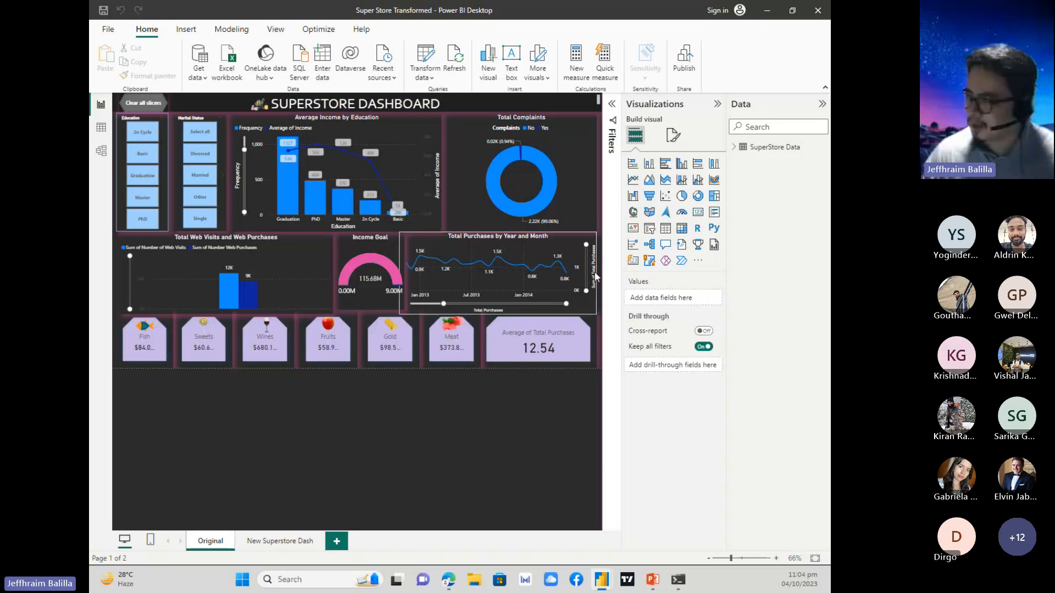
pyautogui.click(716, 103)
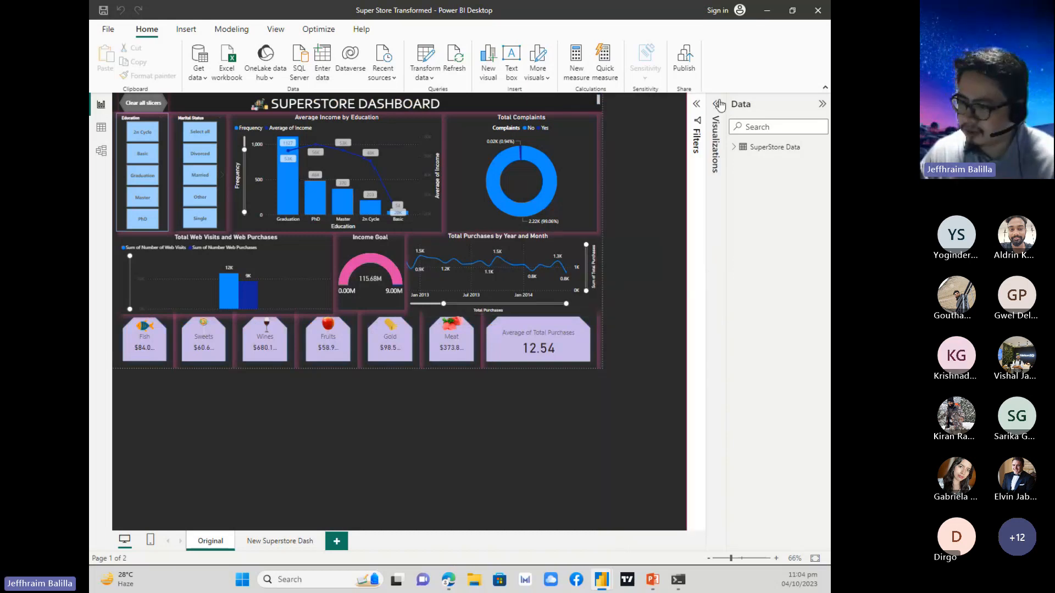
pyautogui.click(822, 104)
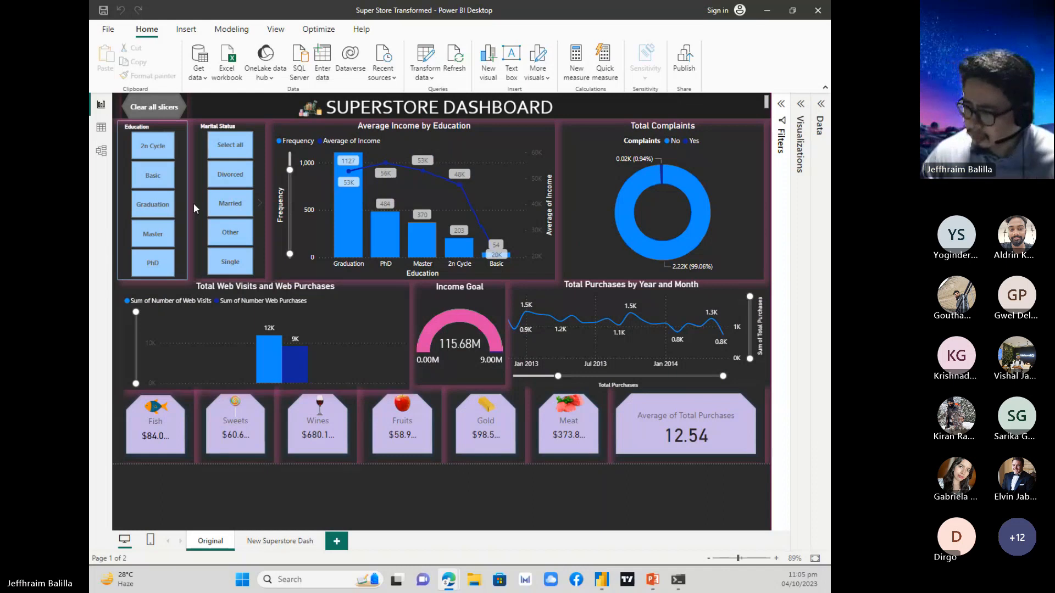
# Test the dashboard's Education slicer by filtering to Graduation, and clear that filter.
pyautogui.click(154, 204)
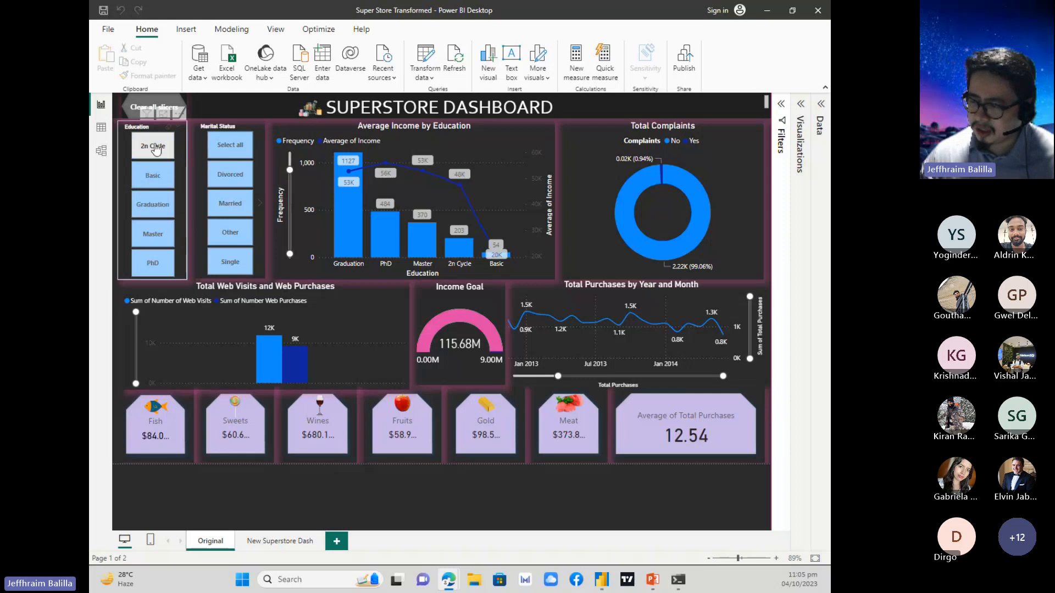
pyautogui.click(154, 186)
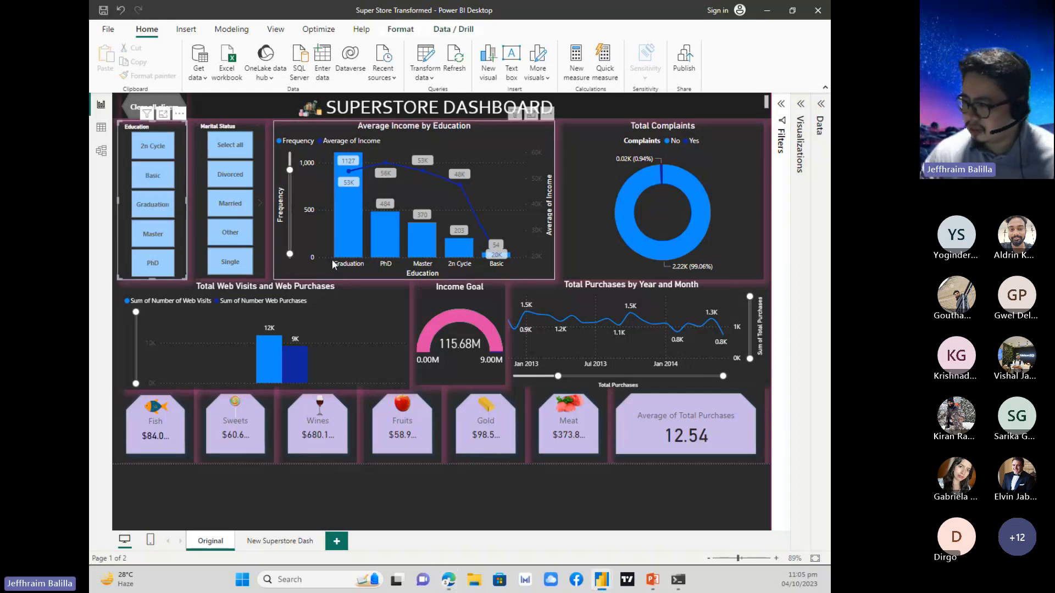
pyautogui.click(154, 209)
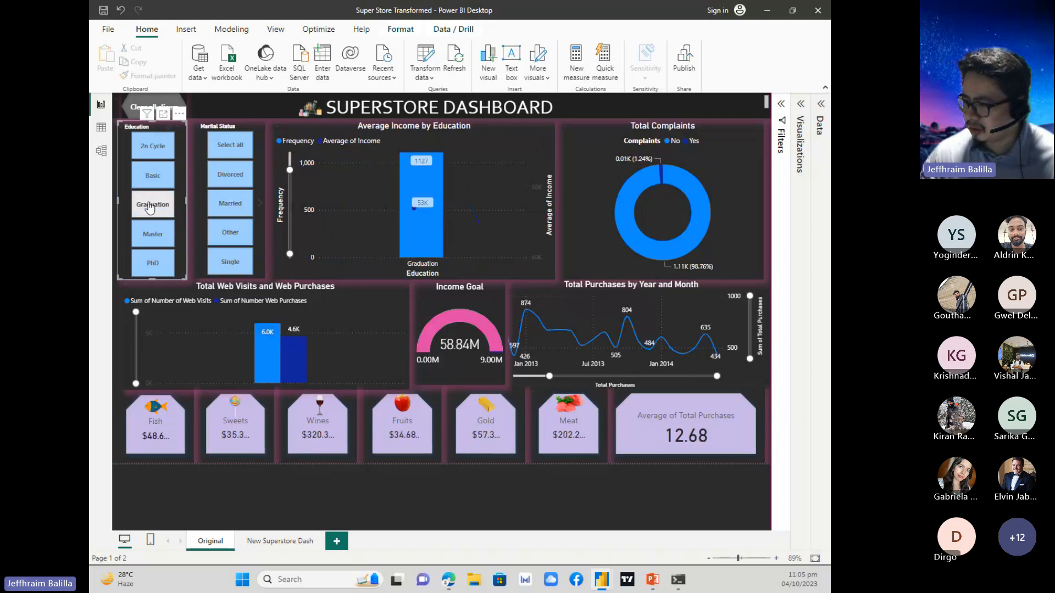
pyautogui.click(153, 203)
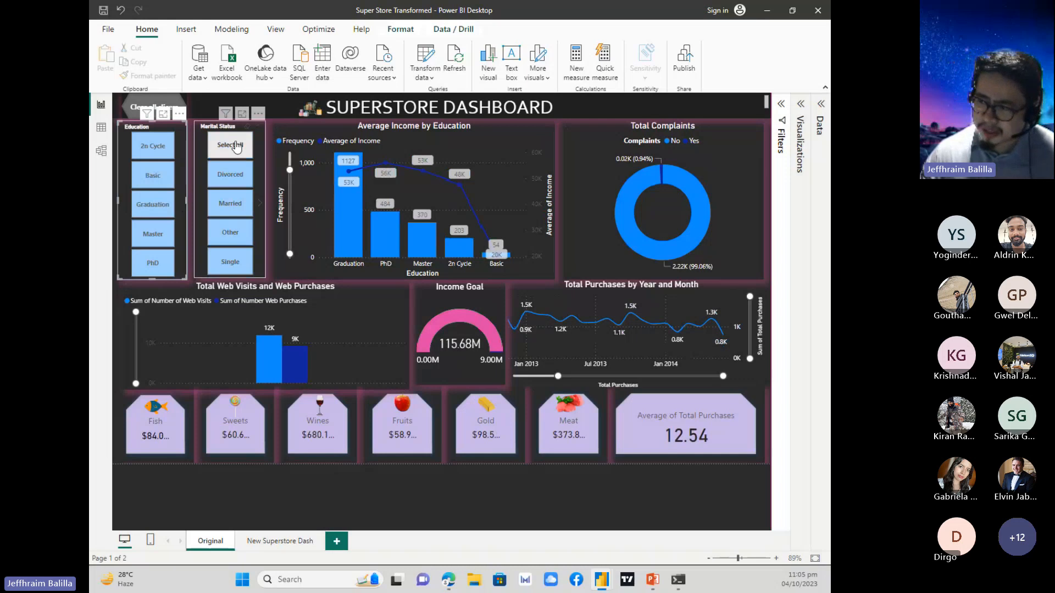
# Test the Marital Status slicer with Select all and Other, clear it, and extend the Total Purchases zoom slider to earlier dates.
pyautogui.click(231, 206)
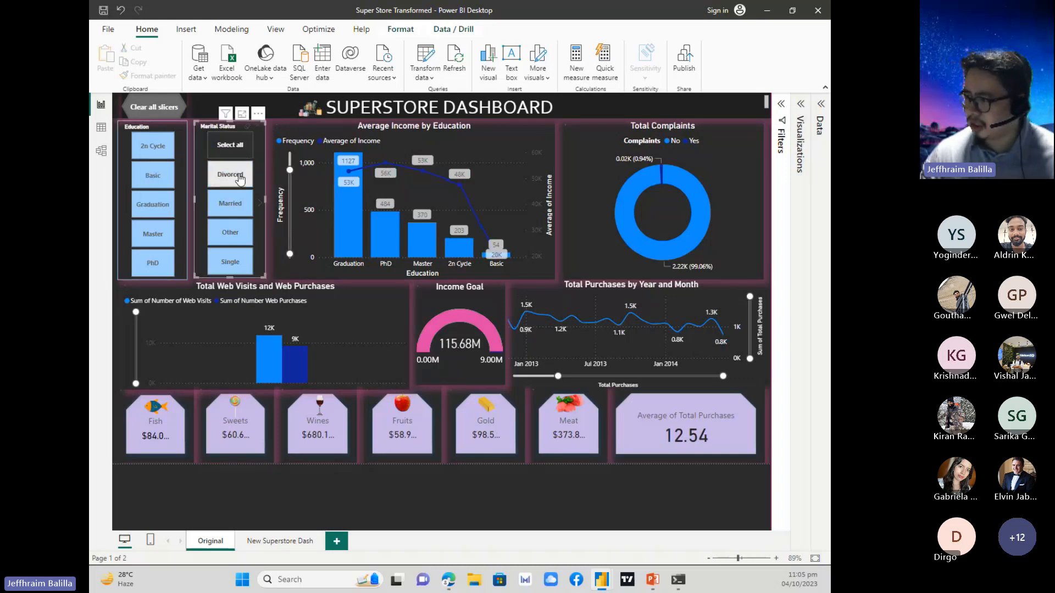
pyautogui.click(230, 233)
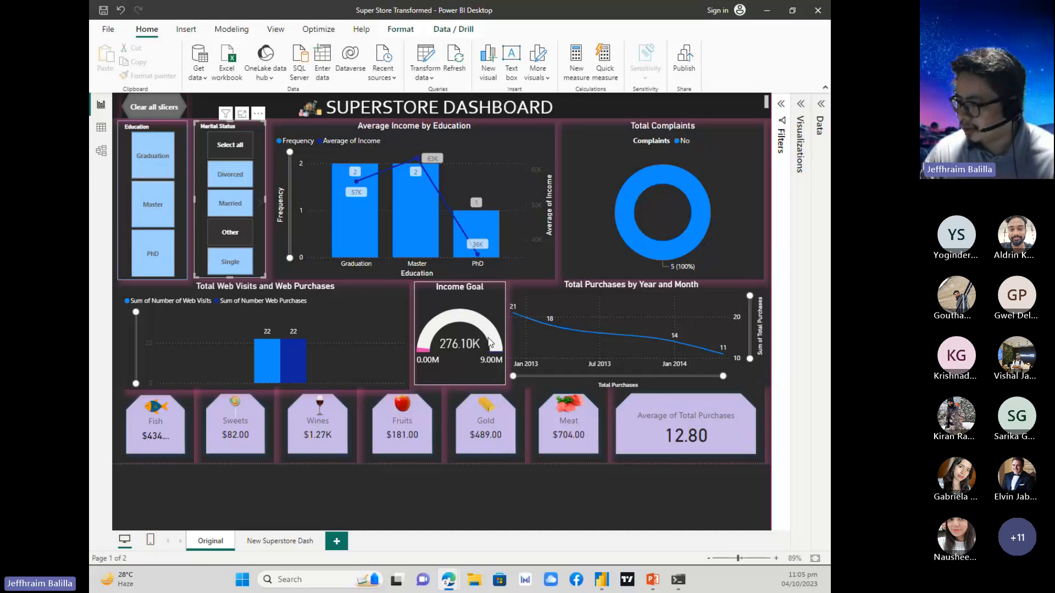
pyautogui.click(242, 222)
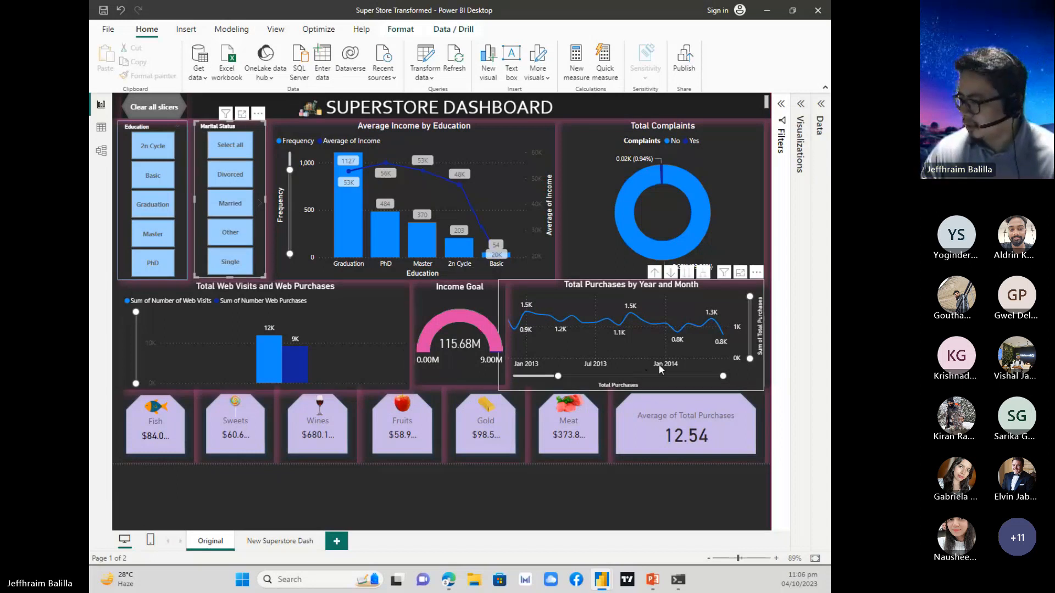
pyautogui.moveTo(558, 376); pyautogui.dragTo(533, 369)
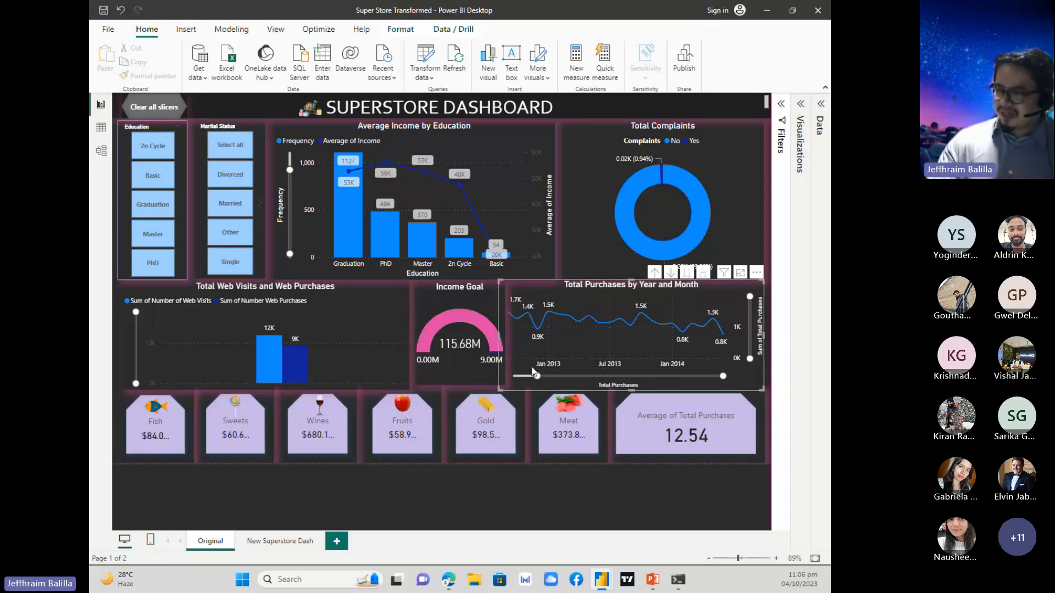